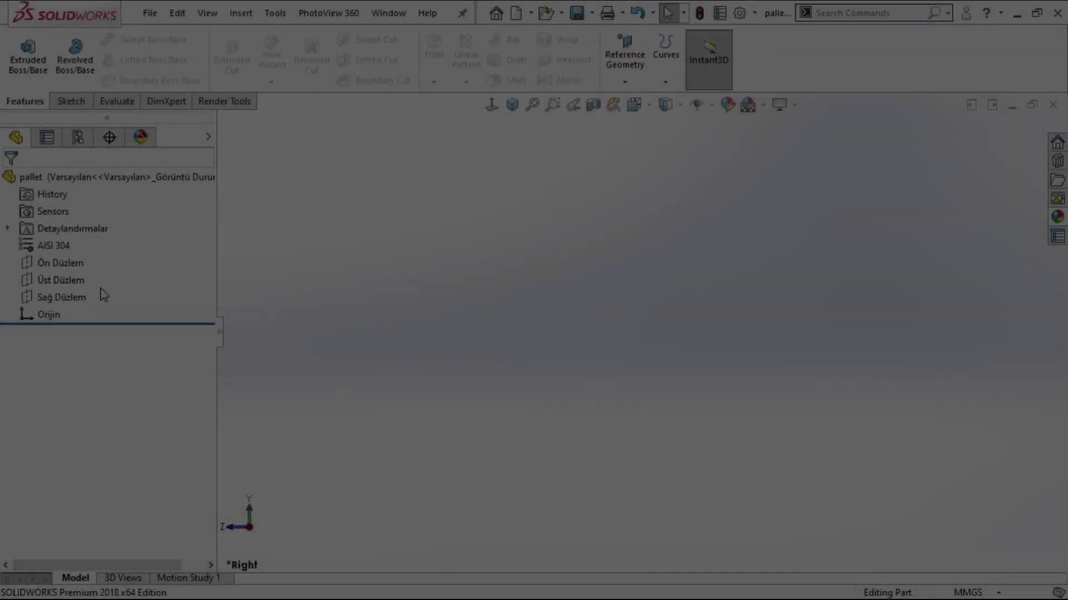
# Start a new sketch on the Sağ Düzlem plane.
pyautogui.click(52, 298)
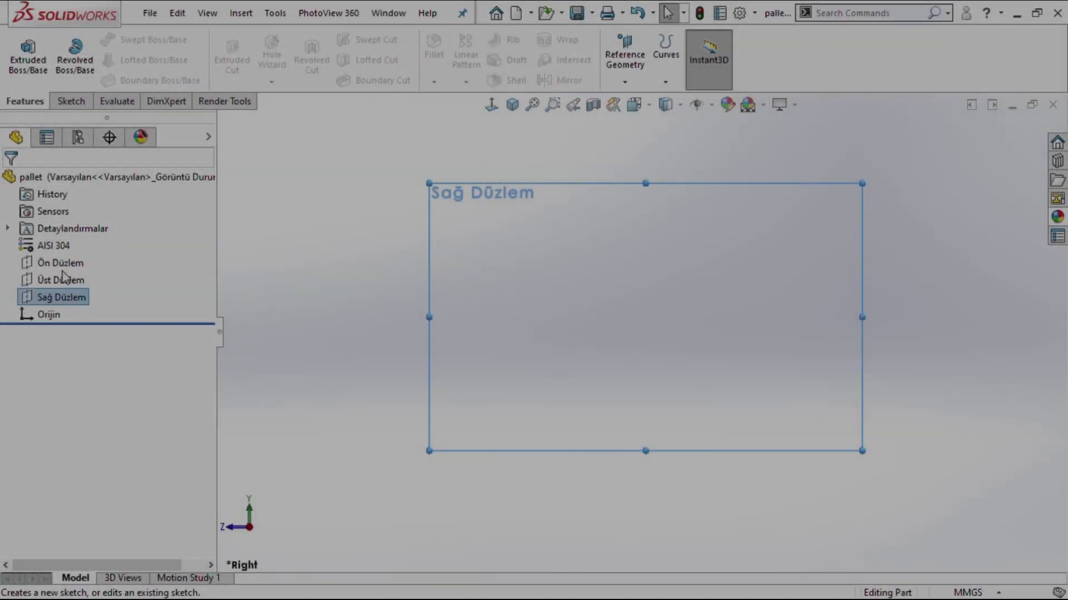
pyautogui.click(71, 268)
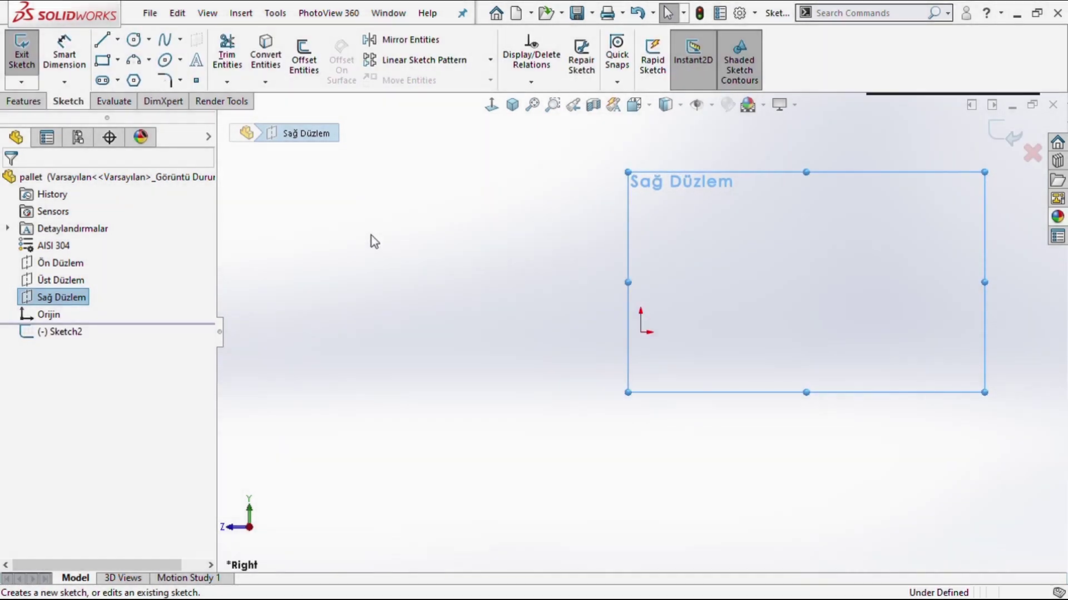
pyautogui.click(949, 295)
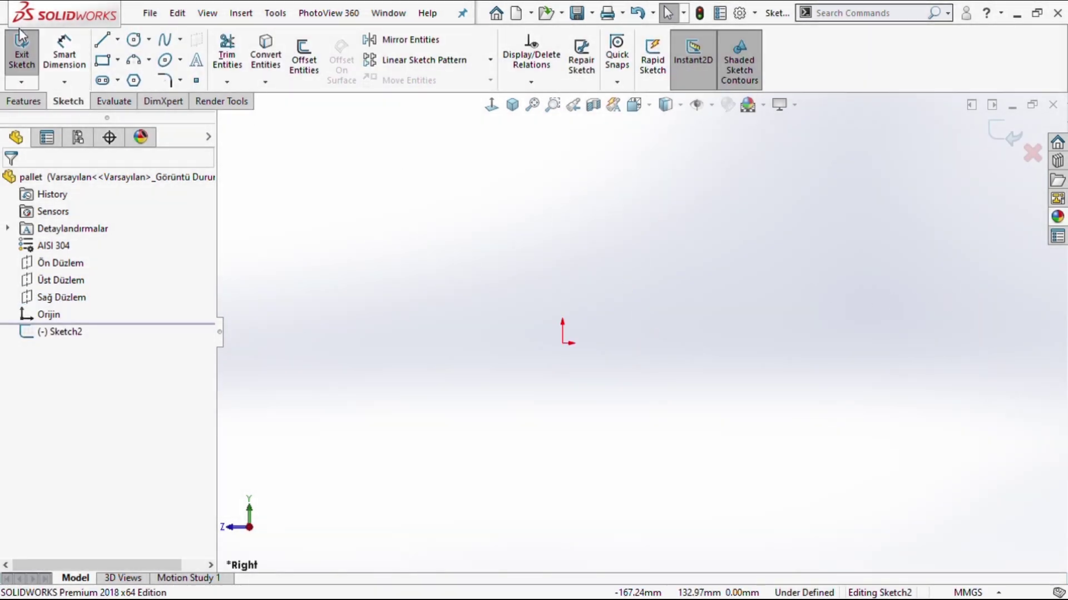
# Draw the outline's flat base, slanted side and right raised end with lines from the origin.
pyautogui.click(101, 40)
pyautogui.click(563, 343)
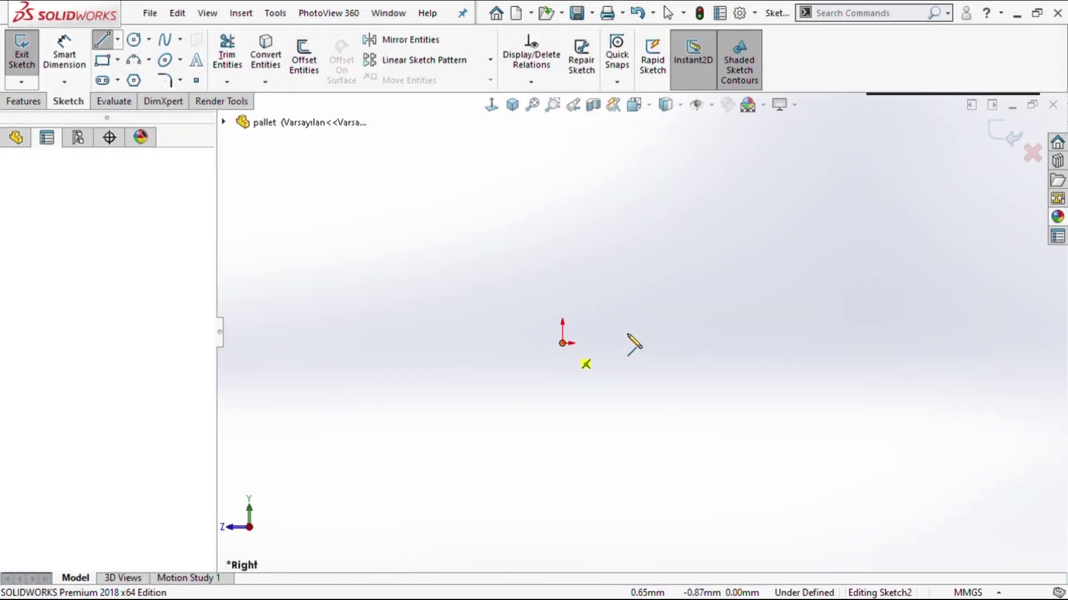
pyautogui.click(898, 344)
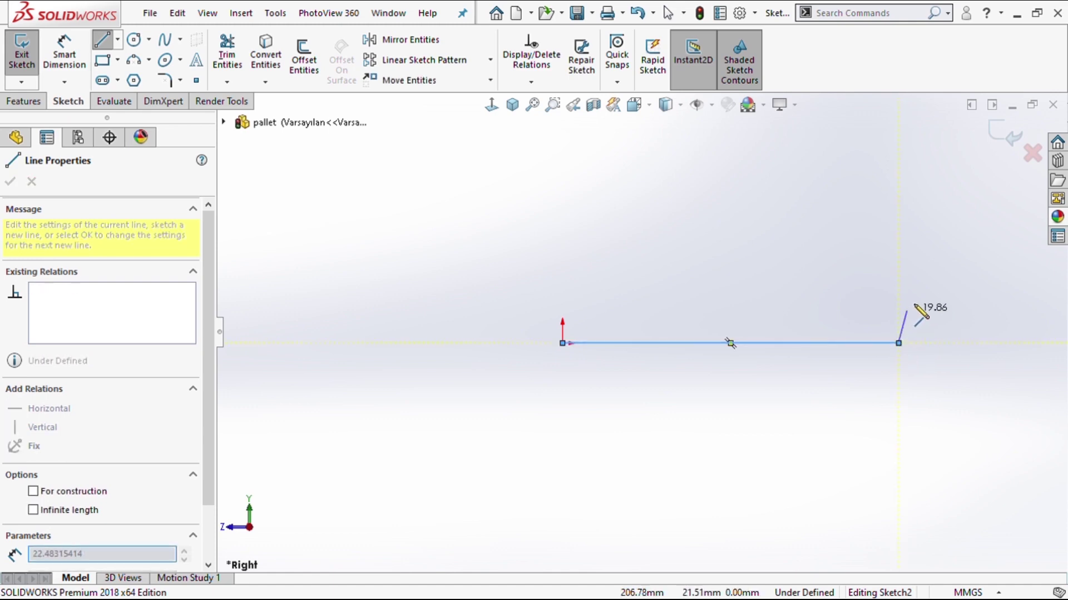
pyautogui.click(959, 267)
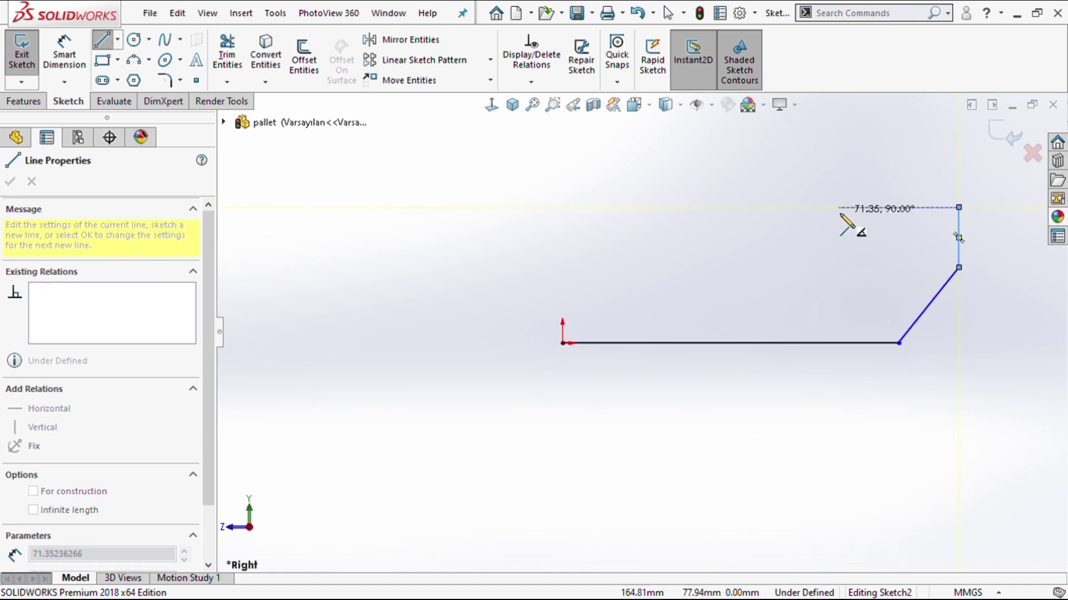
pyautogui.click(959, 207)
pyautogui.click(898, 208)
pyautogui.click(898, 267)
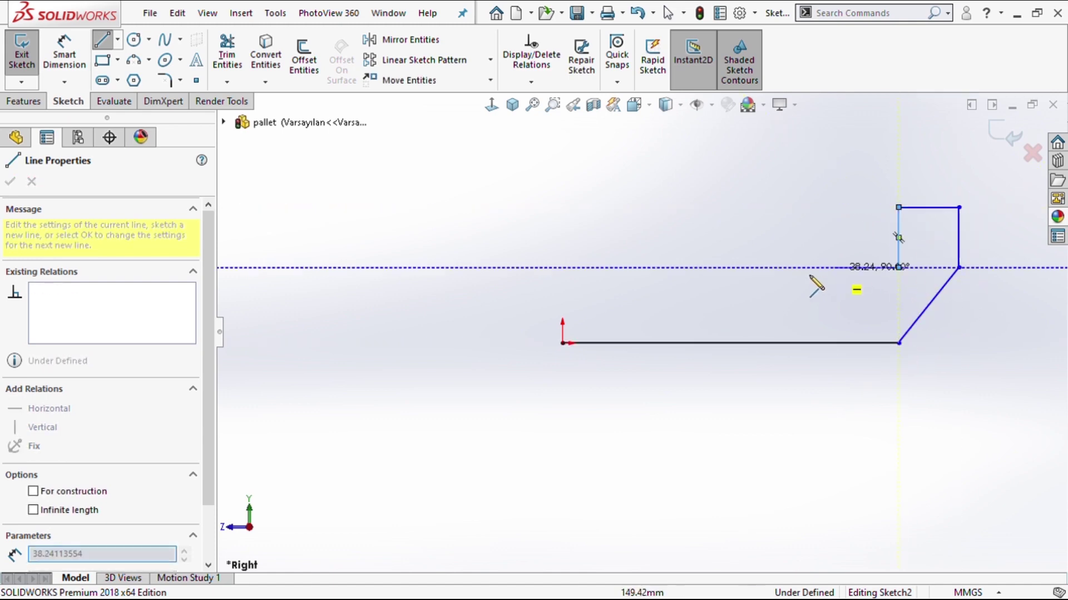
# Draw the pocket floor and left raised end, closing the outline back at the origin.
pyautogui.click(695, 267)
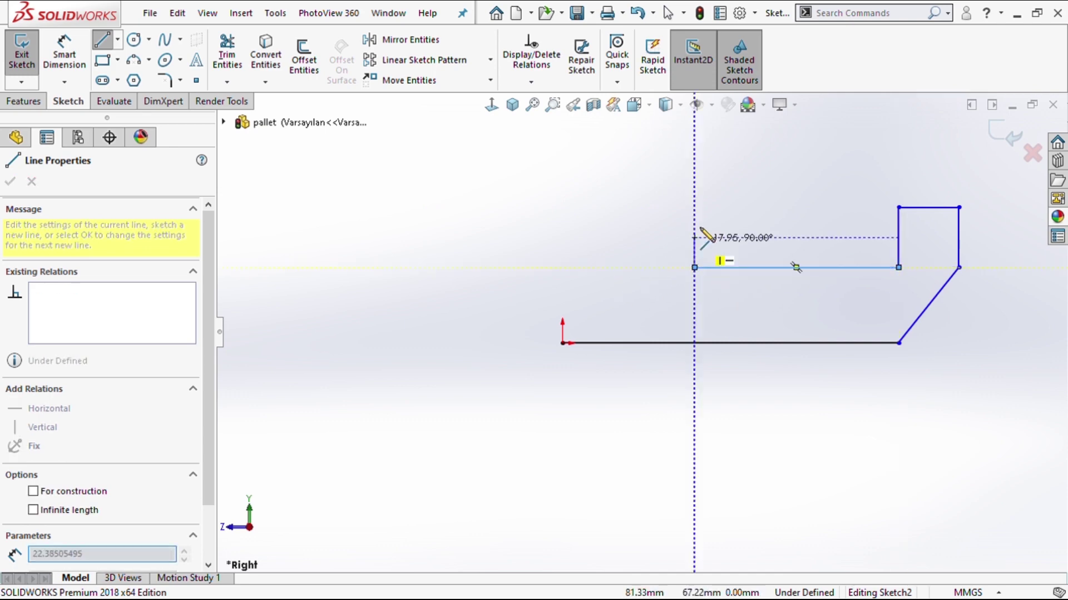
pyautogui.click(695, 202)
pyautogui.click(635, 202)
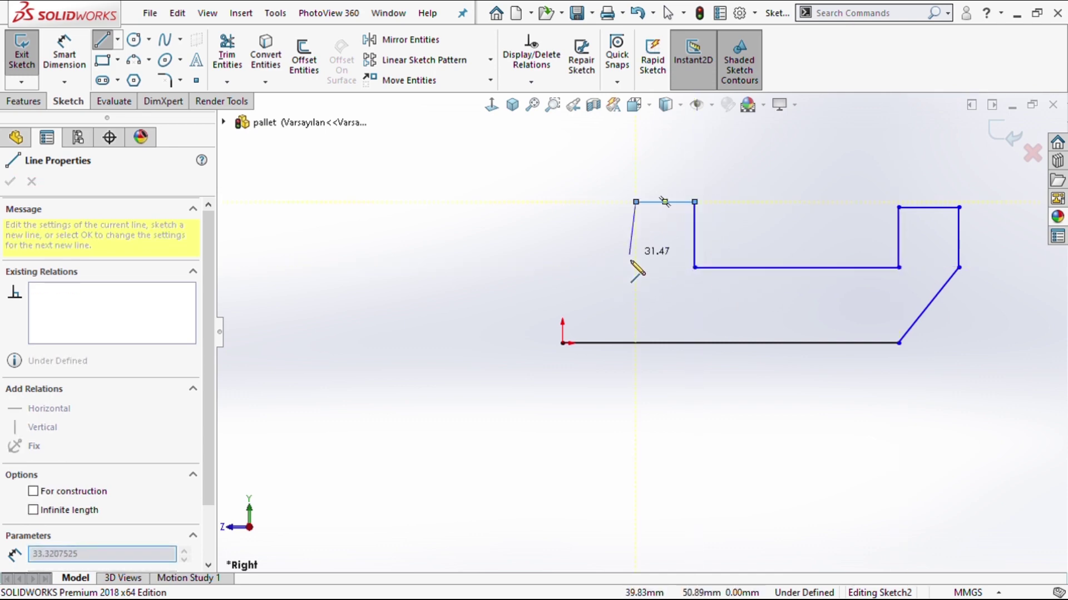
pyautogui.click(635, 272)
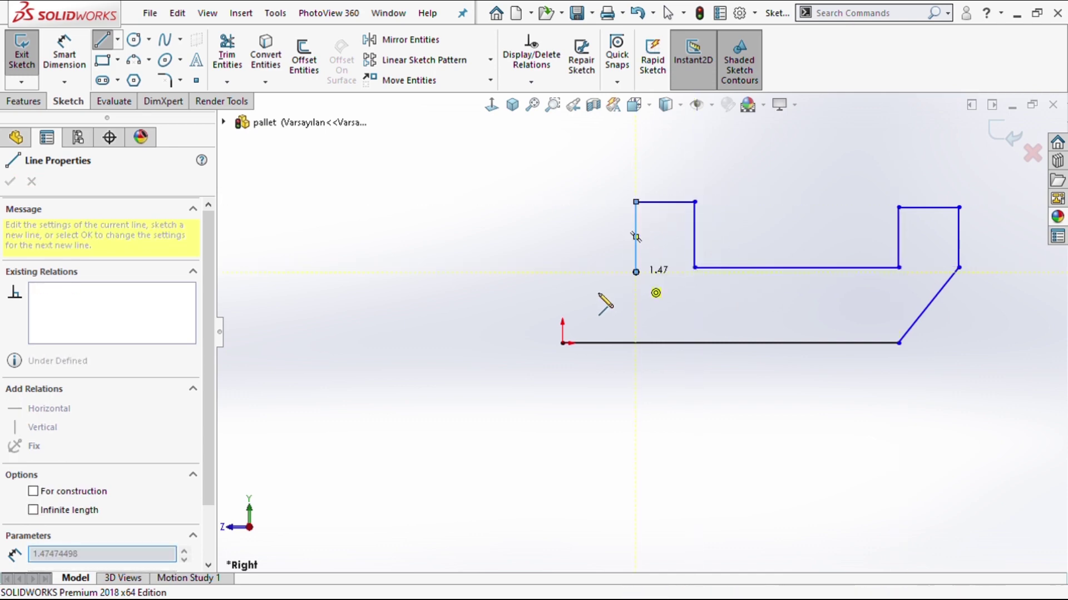
pyautogui.click(563, 343)
pyautogui.press('Escape')
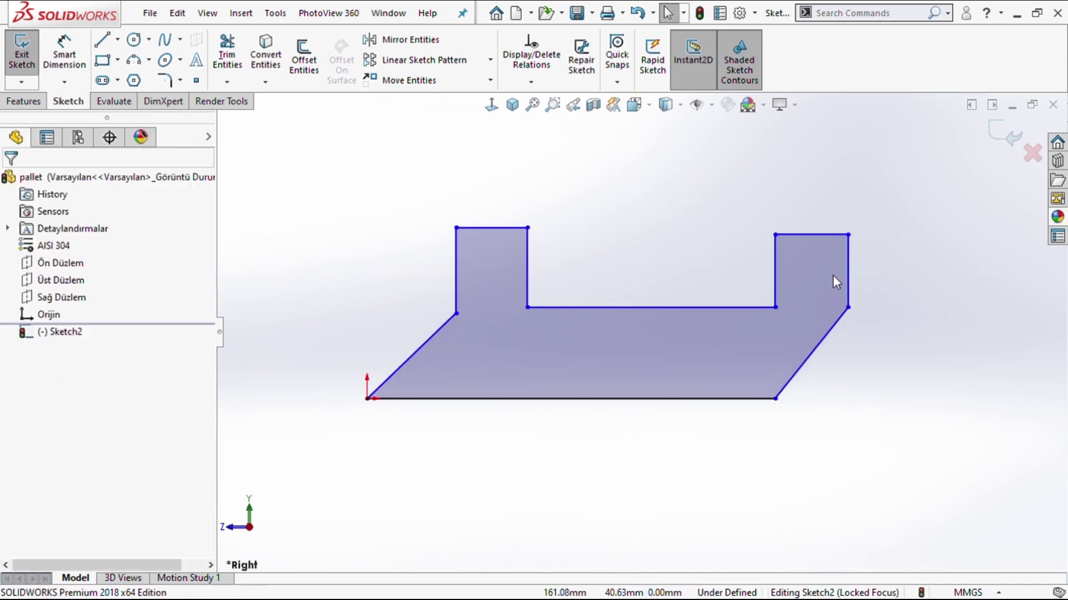
# Make the right corner point coincident with the pocket floor line.
pyautogui.press('f')
pyautogui.click(848, 307)
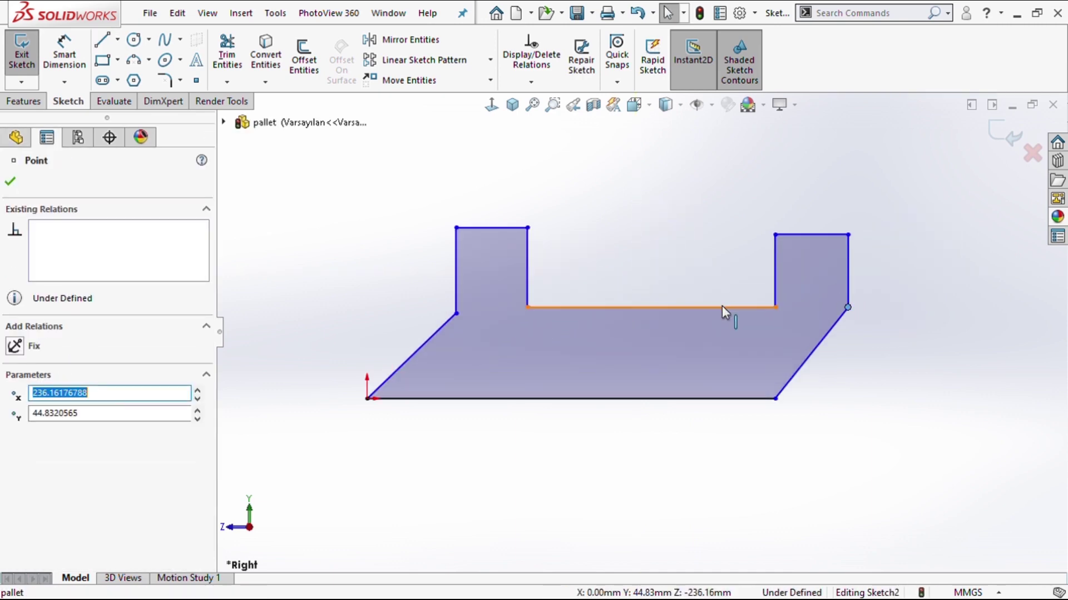
pyautogui.keyDown('ctrl'); pyautogui.click(673, 307); pyautogui.keyUp('ctrl')
pyautogui.click(60, 457)
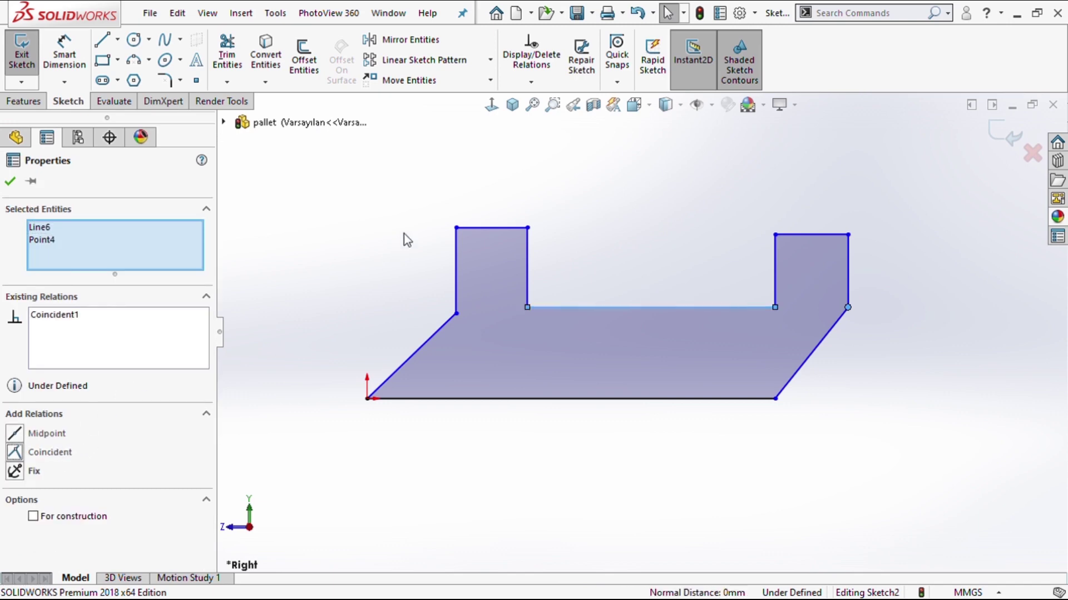
pyautogui.click(437, 210)
# Make the top edges of both raised ends collinear.
pyautogui.click(480, 228)
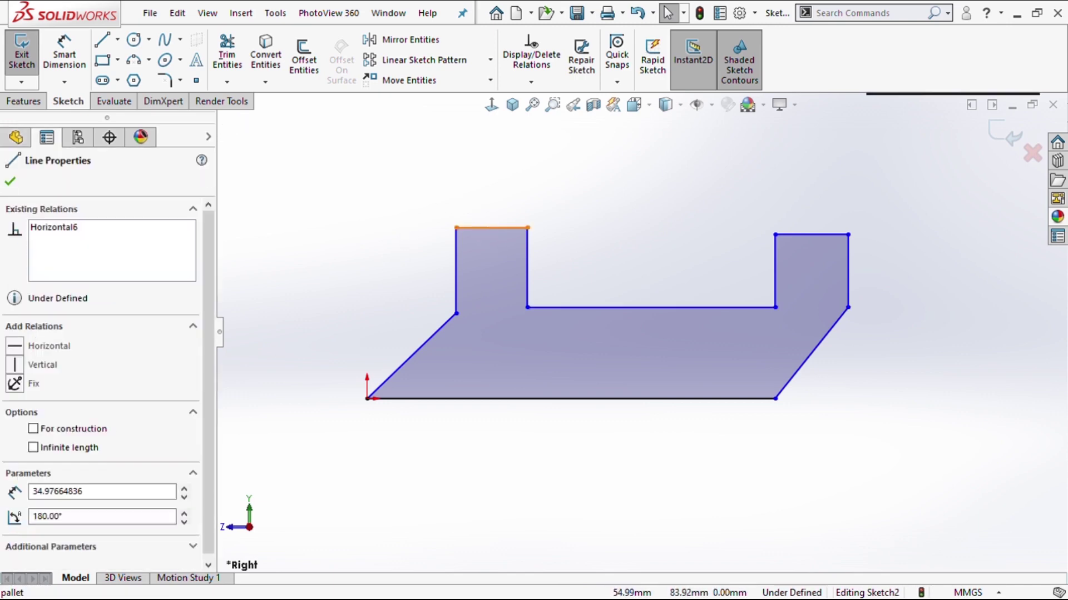
pyautogui.keyDown('ctrl'); pyautogui.click(799, 235); pyautogui.keyUp('ctrl')
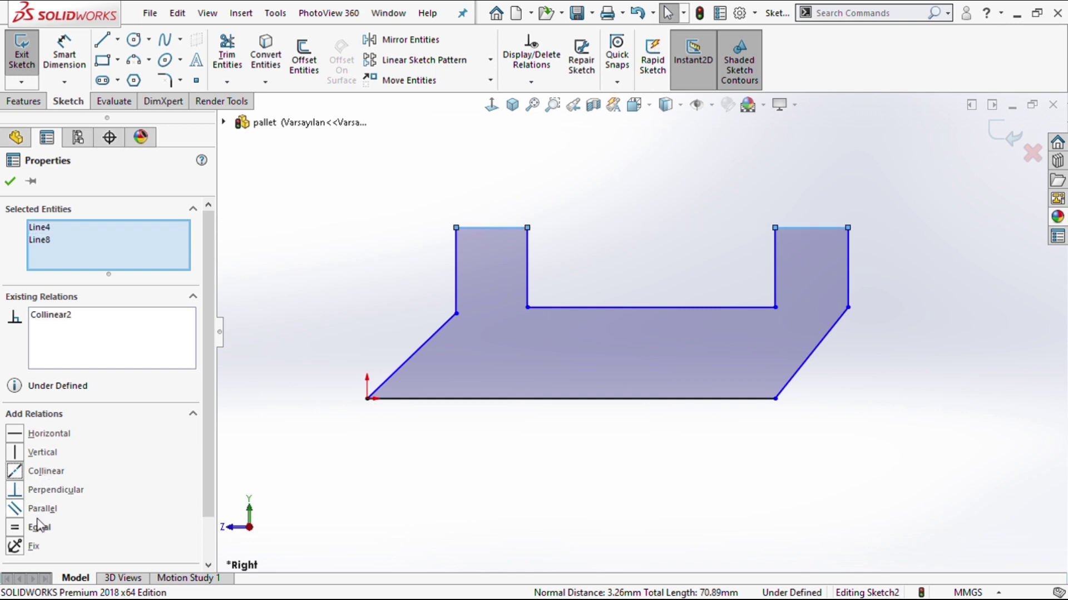
pyautogui.click(353, 265)
pyautogui.scroll(1, 653, 295)
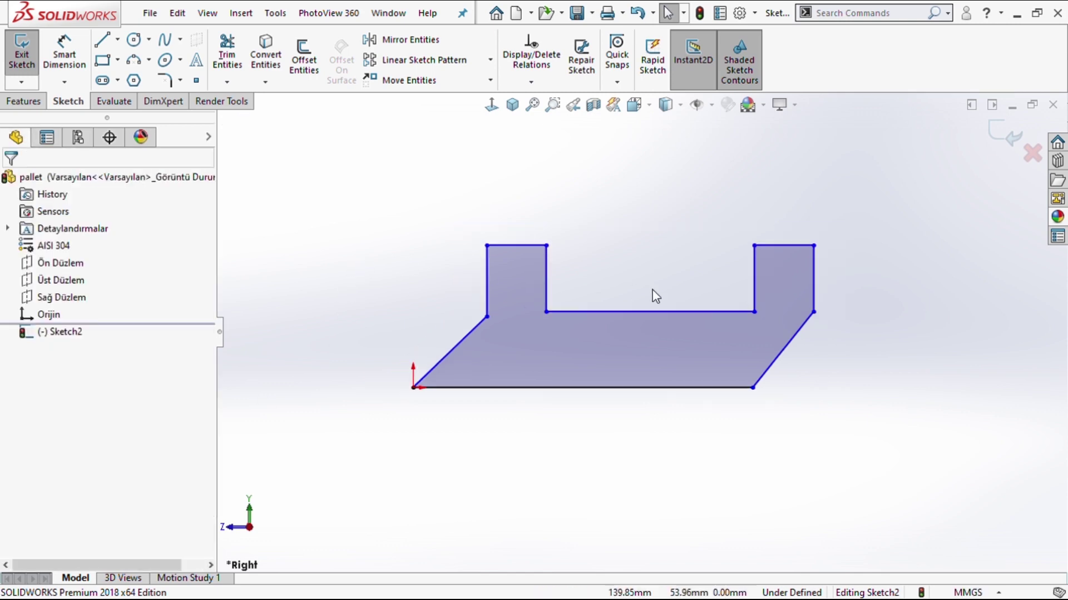
pyautogui.scroll(1, 653, 295)
pyautogui.scroll(-1, 653, 295)
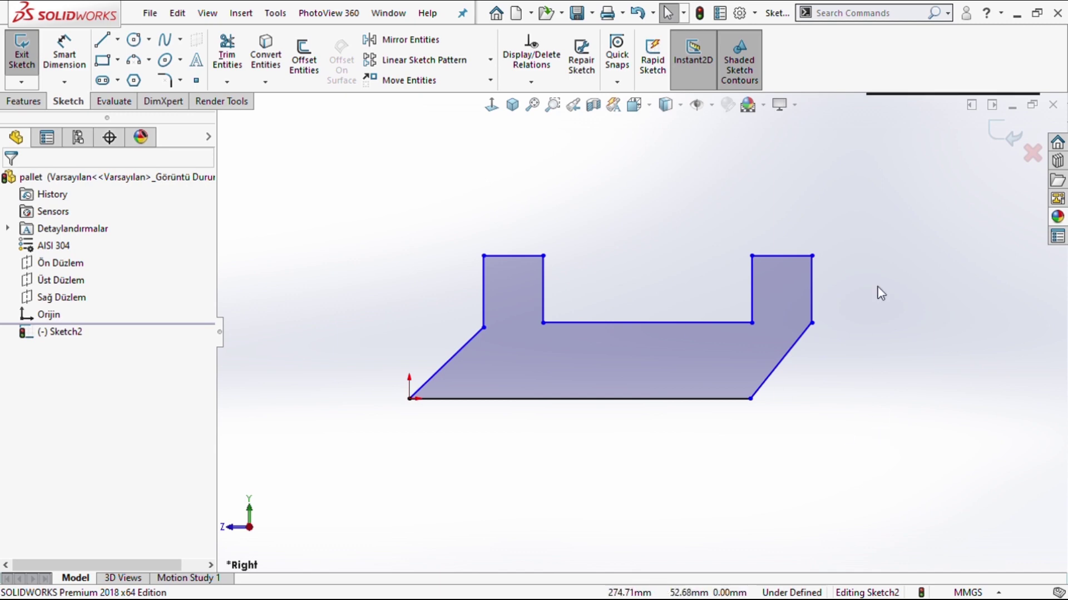
# Dimension the overall width from the origin to the right edge as 165.
pyautogui.press('d')
pyautogui.click(811, 292)
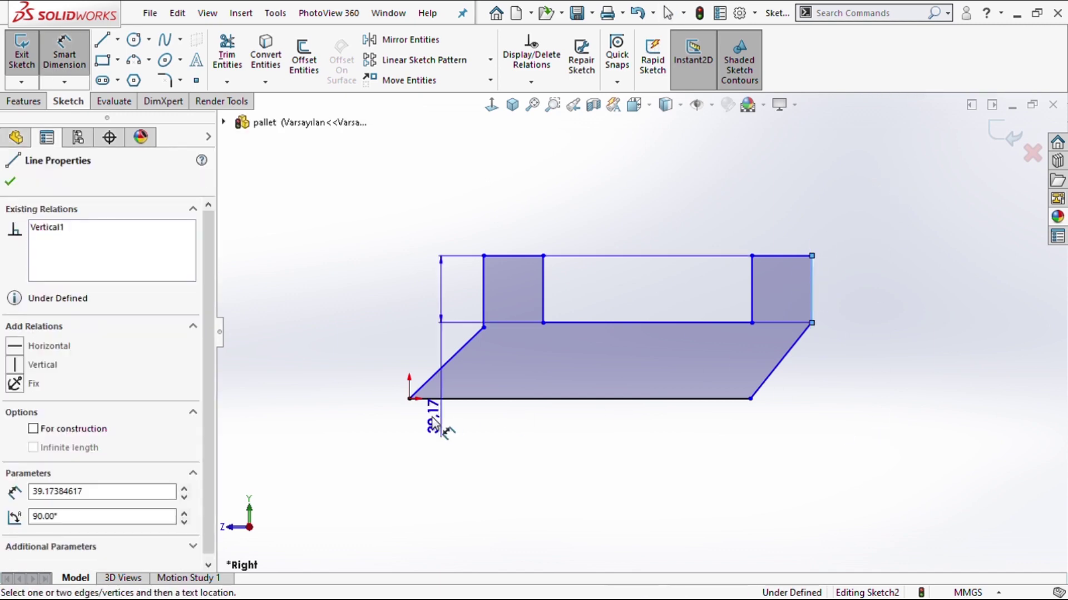
pyautogui.click(409, 399)
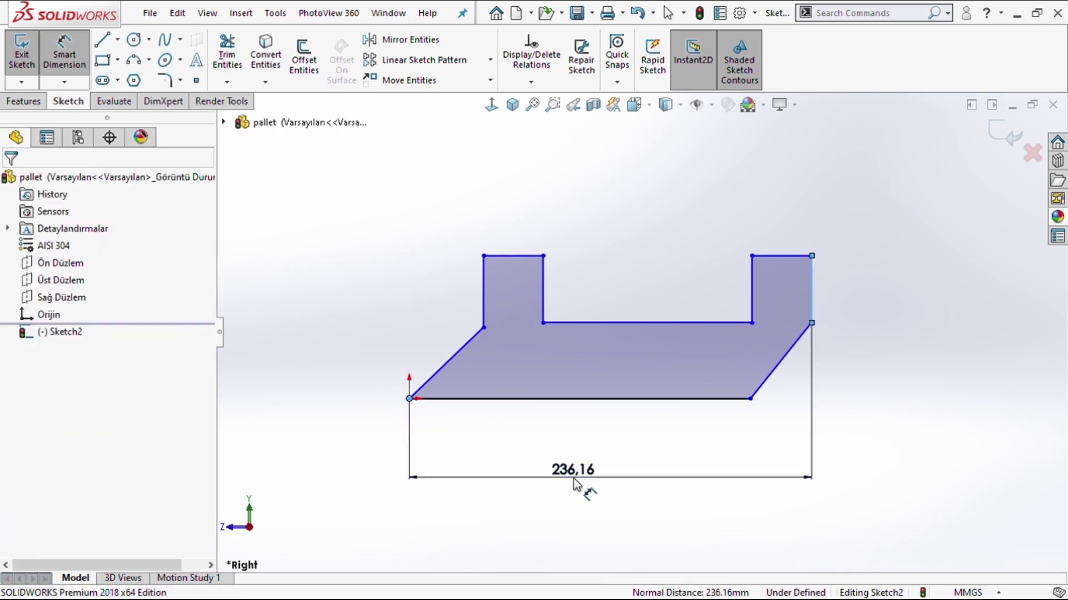
pyautogui.click(574, 478)
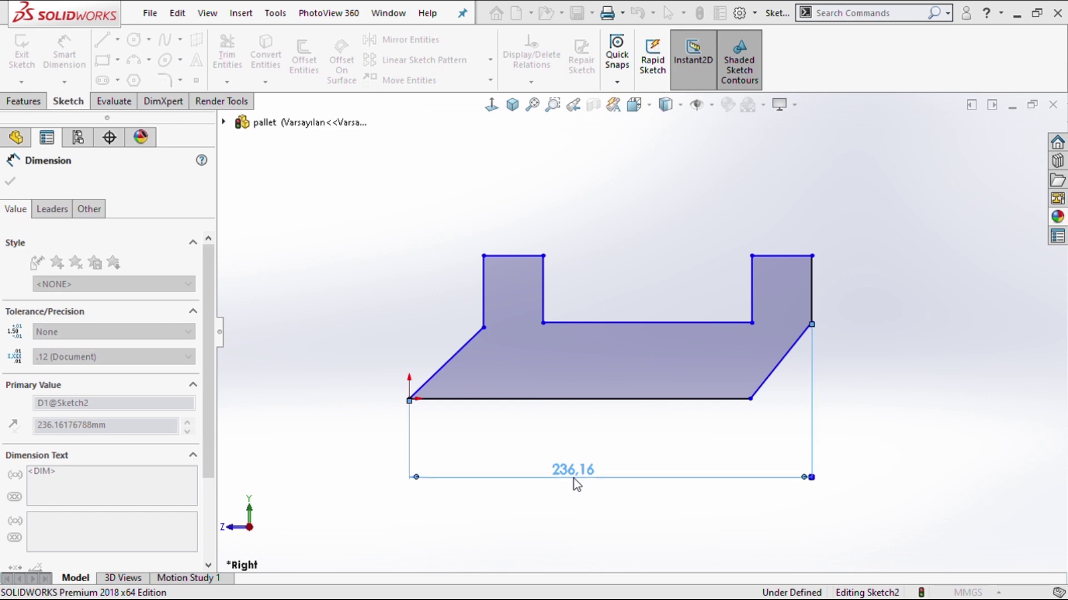
pyautogui.write('165')
pyautogui.press('Return')
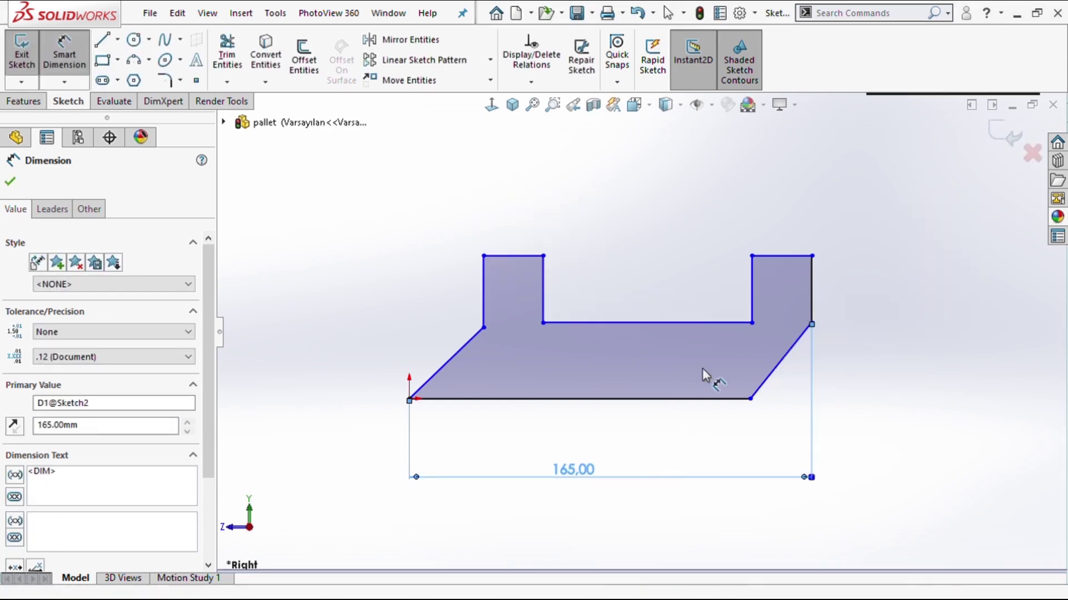
# Dimension the slanted edge with a 30 horizontal run and 25 rise.
pyautogui.click(779, 364)
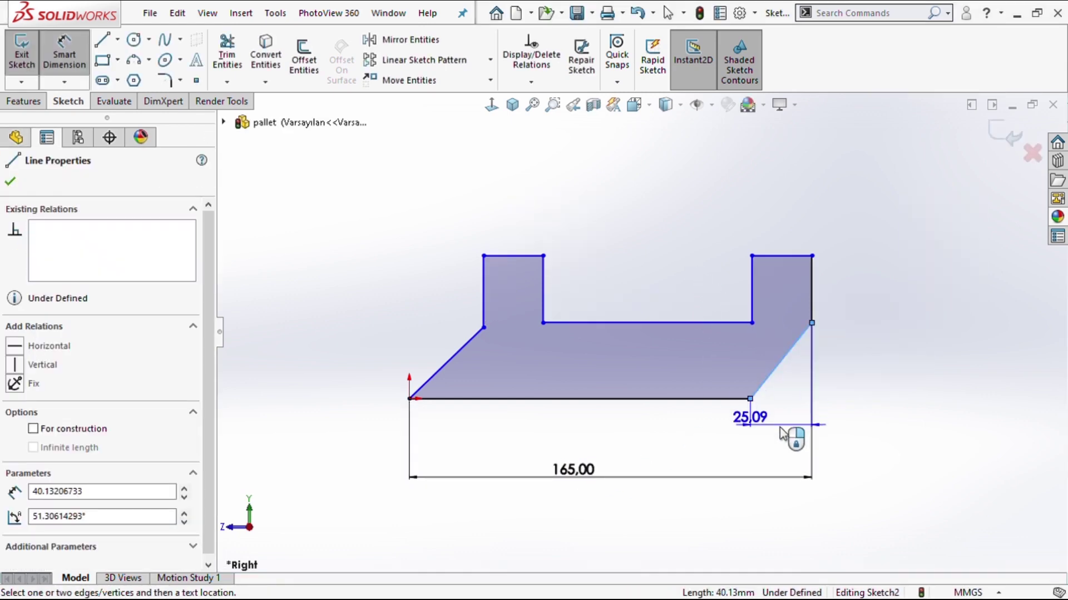
pyautogui.click(782, 434)
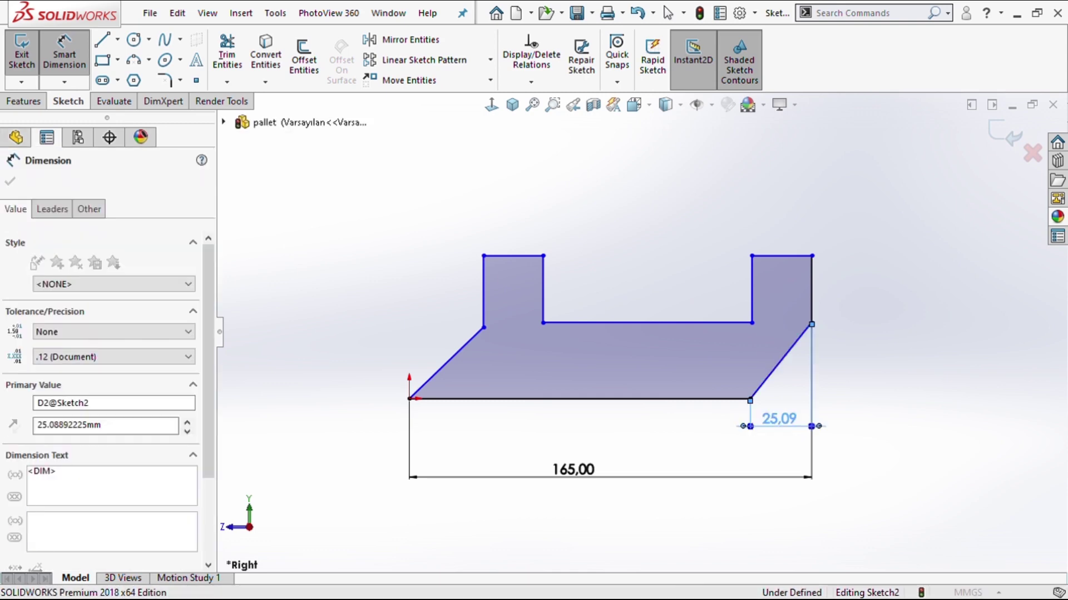
pyautogui.write('30')
pyautogui.press('Return')
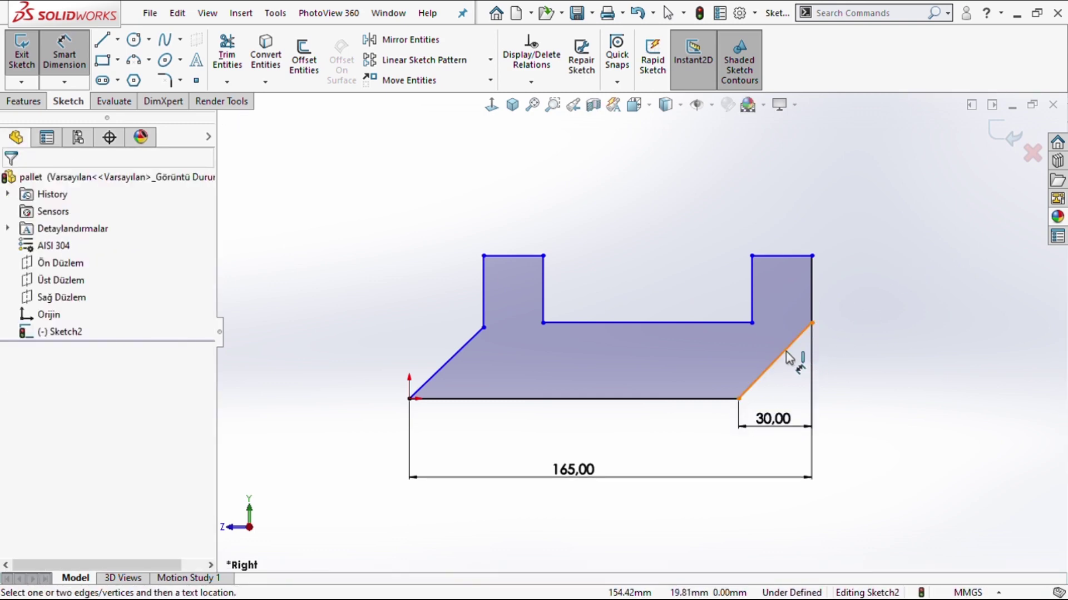
pyautogui.click(779, 358)
pyautogui.click(856, 358)
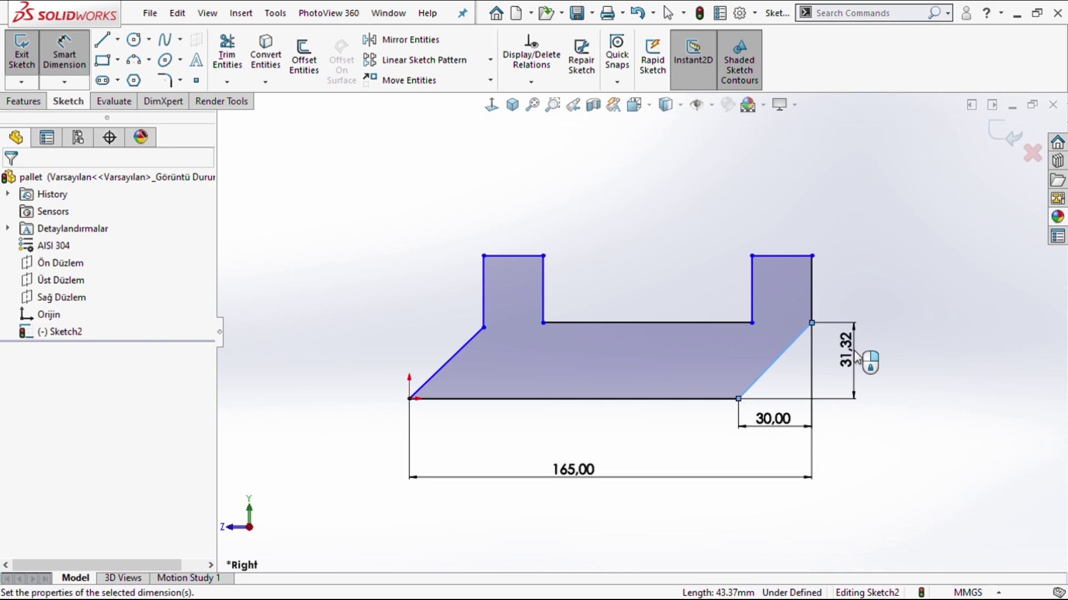
pyautogui.write('25')
pyautogui.press('Return')
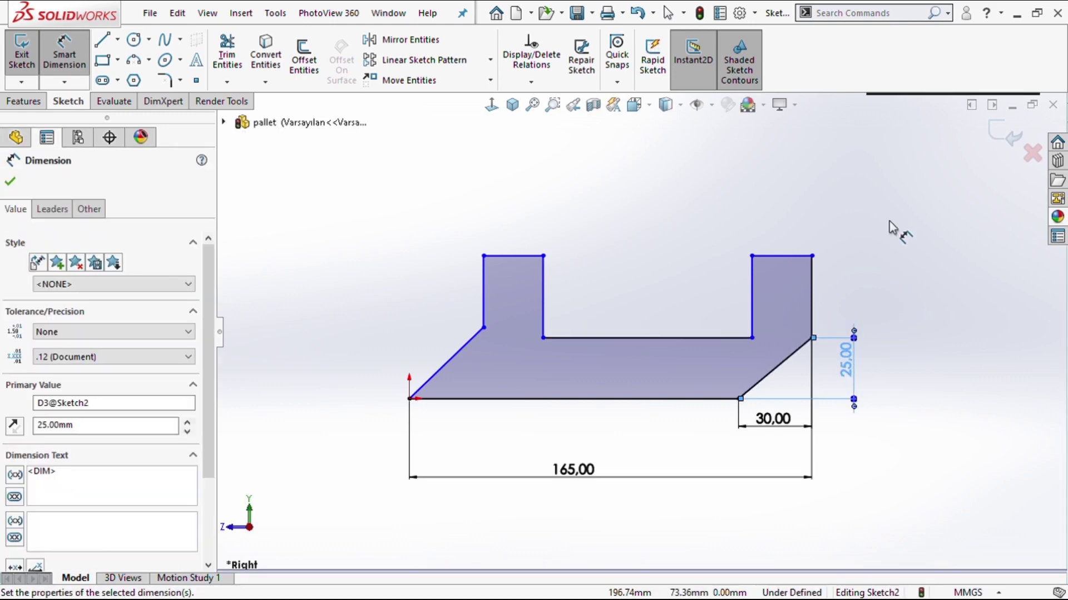
pyautogui.click(878, 228)
# Set the overall profile height to 50.
pyautogui.click(789, 255)
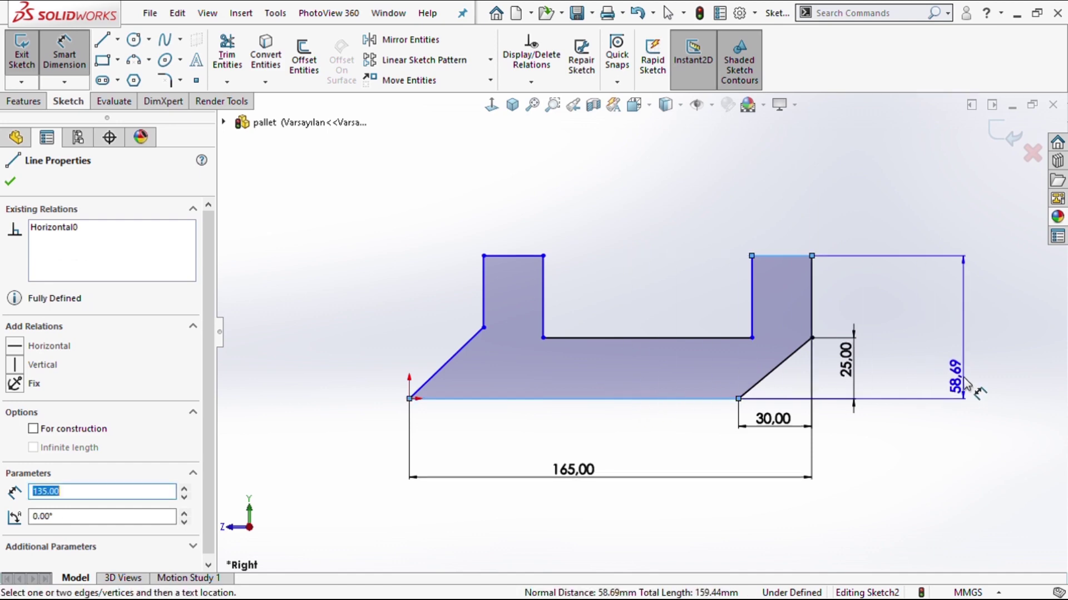
pyautogui.click(964, 384)
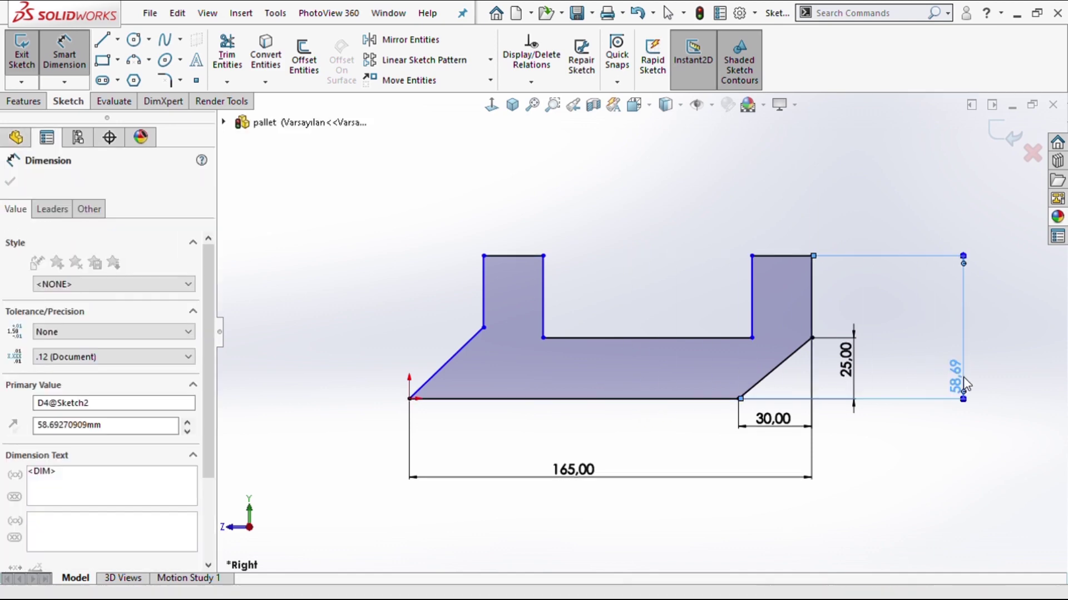
pyautogui.write('50')
pyautogui.press('Return')
pyautogui.press('Escape')
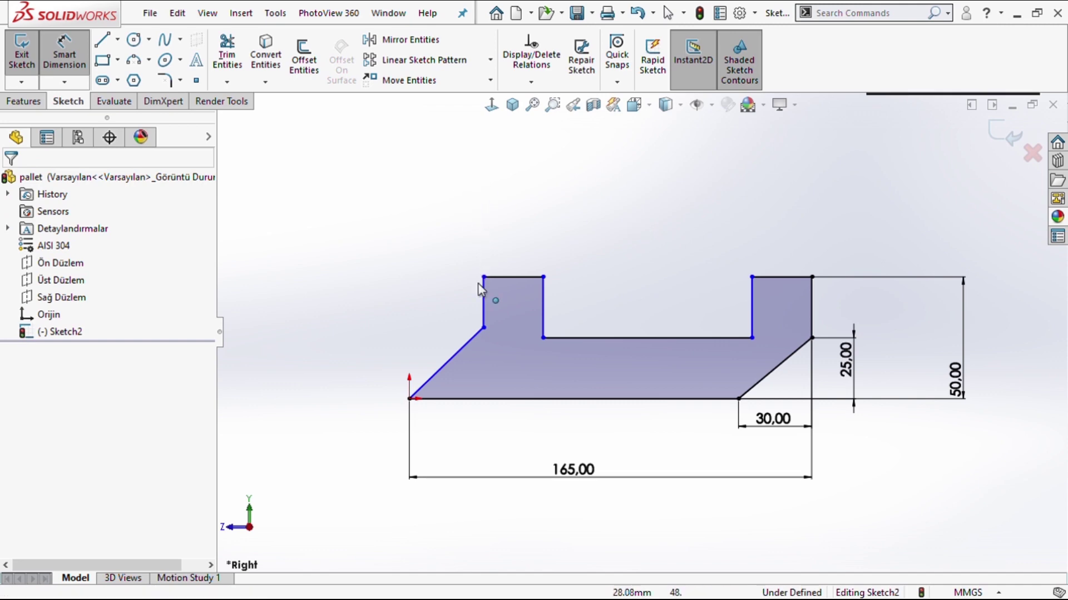
pyautogui.press('Escape')
# Make the left and right slanted edges parallel.
pyautogui.click(466, 345)
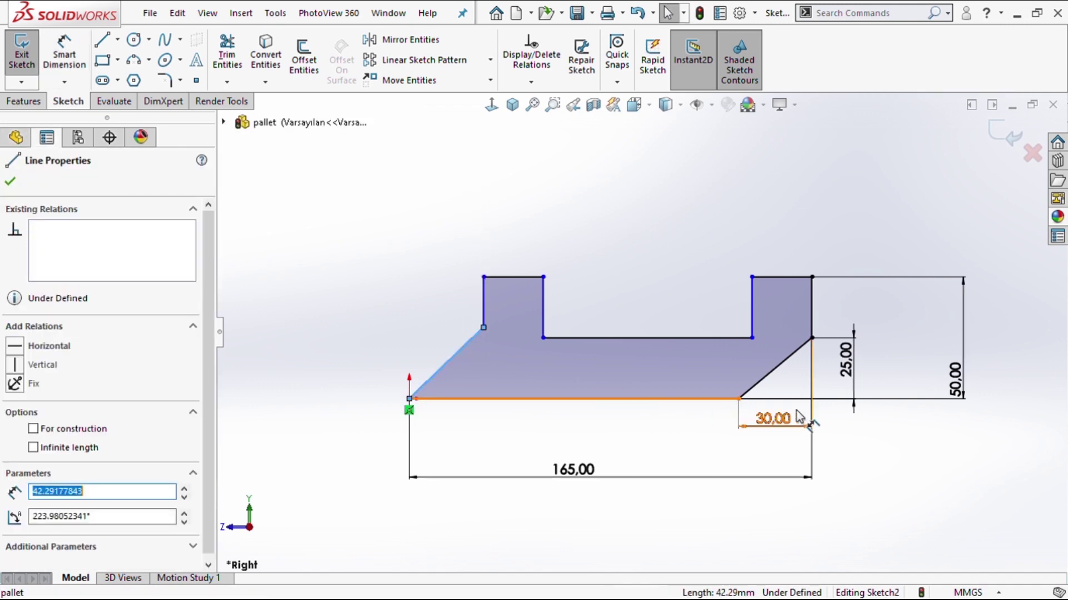
pyautogui.keyDown('ctrl'); pyautogui.click(777, 372); pyautogui.keyUp('ctrl')
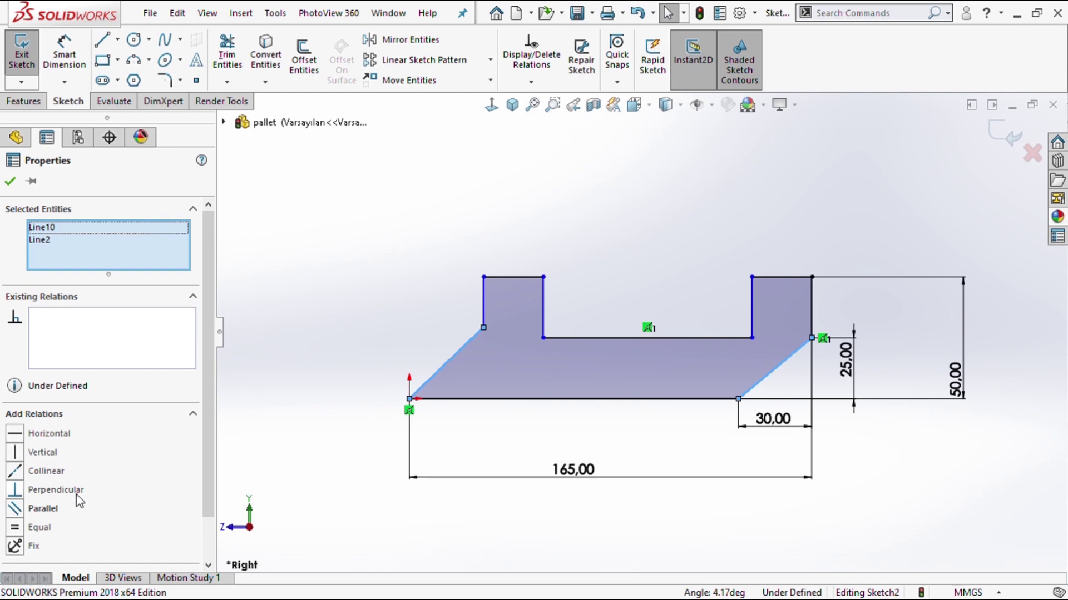
pyautogui.click(45, 509)
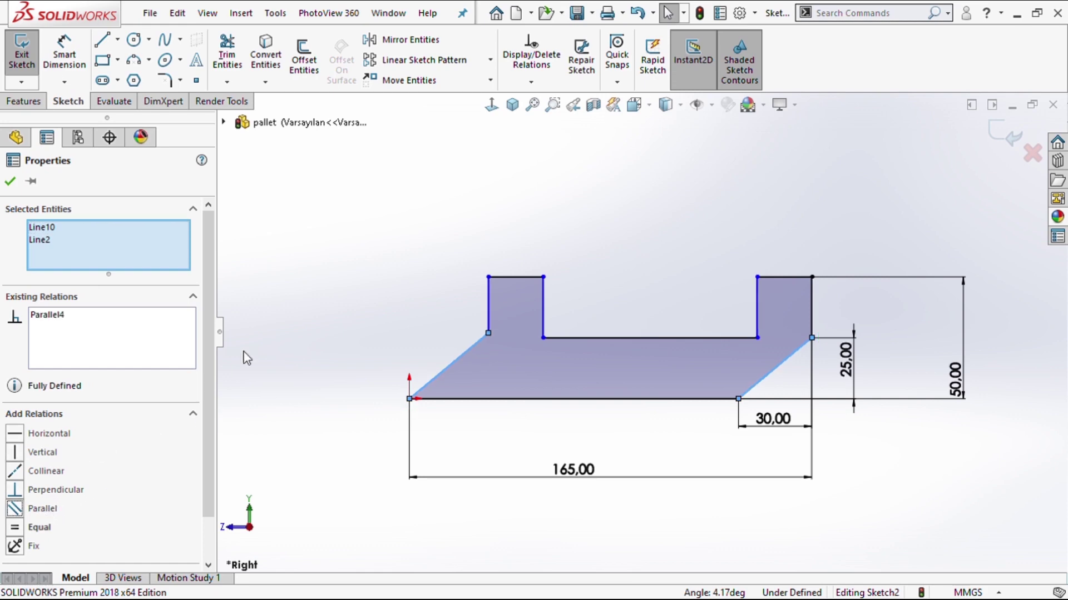
pyautogui.click(333, 276)
pyautogui.moveTo(424, 285); pyautogui.dragTo(428, 233, button='right')
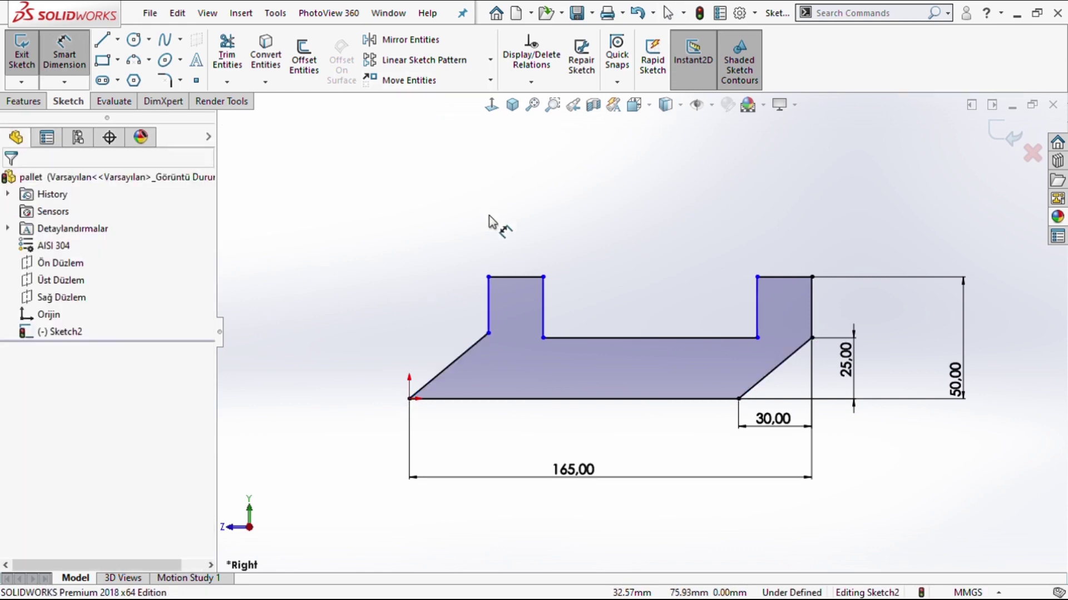
# Set the left upright's top width to 20.
pyautogui.click(512, 277)
pyautogui.click(521, 257)
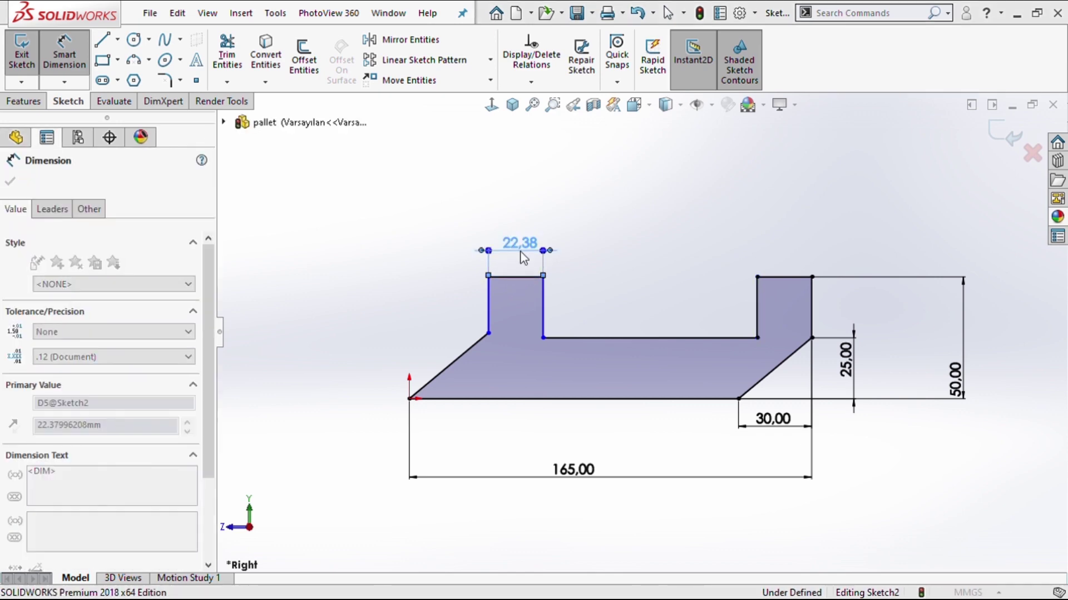
pyautogui.write('20')
pyautogui.press('Return')
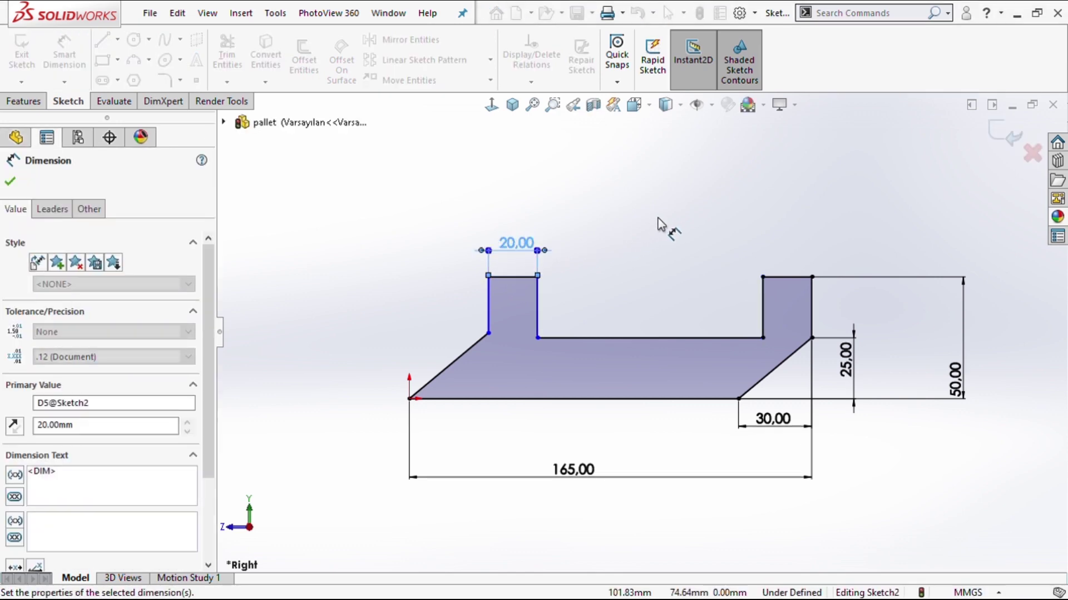
pyautogui.click(640, 236)
# Set the slot width between the uprights' inner edges to 95.
pyautogui.click(538, 303)
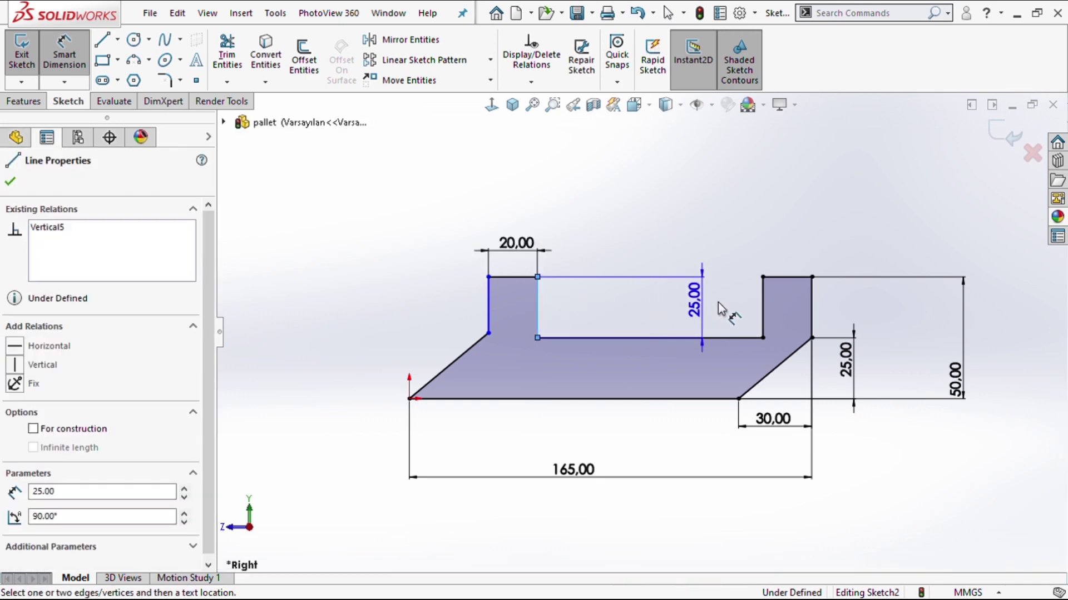
pyautogui.click(761, 303)
pyautogui.click(720, 287)
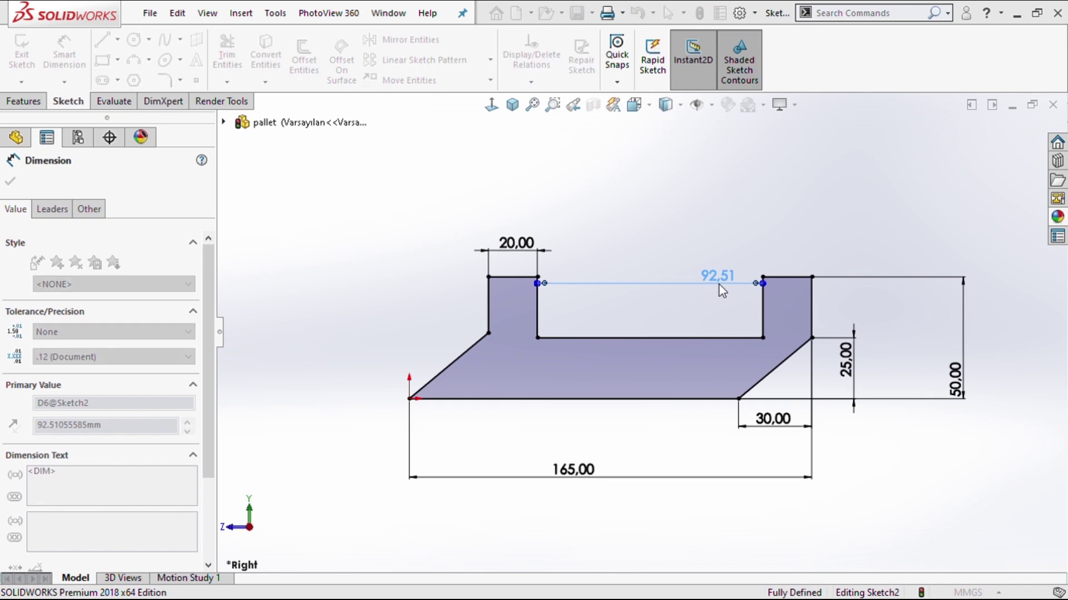
pyautogui.write('95')
pyautogui.press('Return')
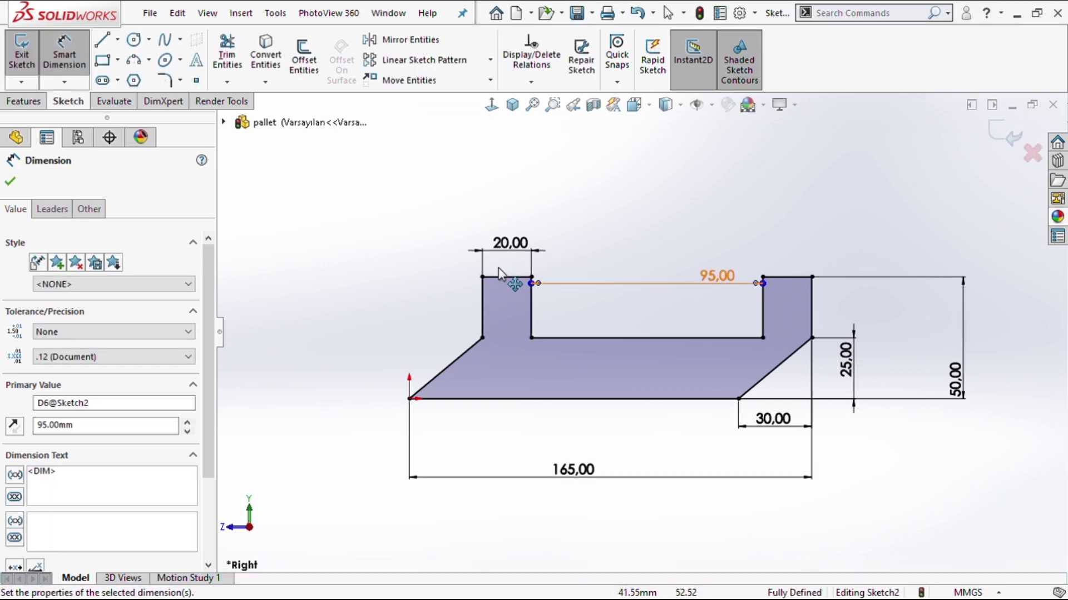
pyautogui.press('Escape')
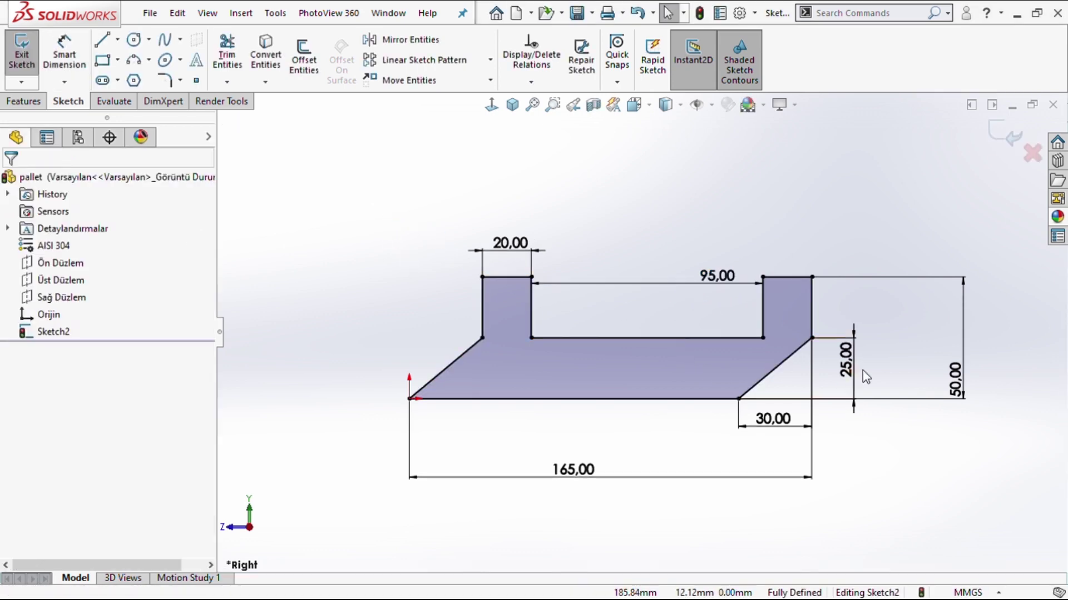
# Add 10 mm fillets at both slope corners, both slot corners and the bottom corner.
pyautogui.click(163, 82)
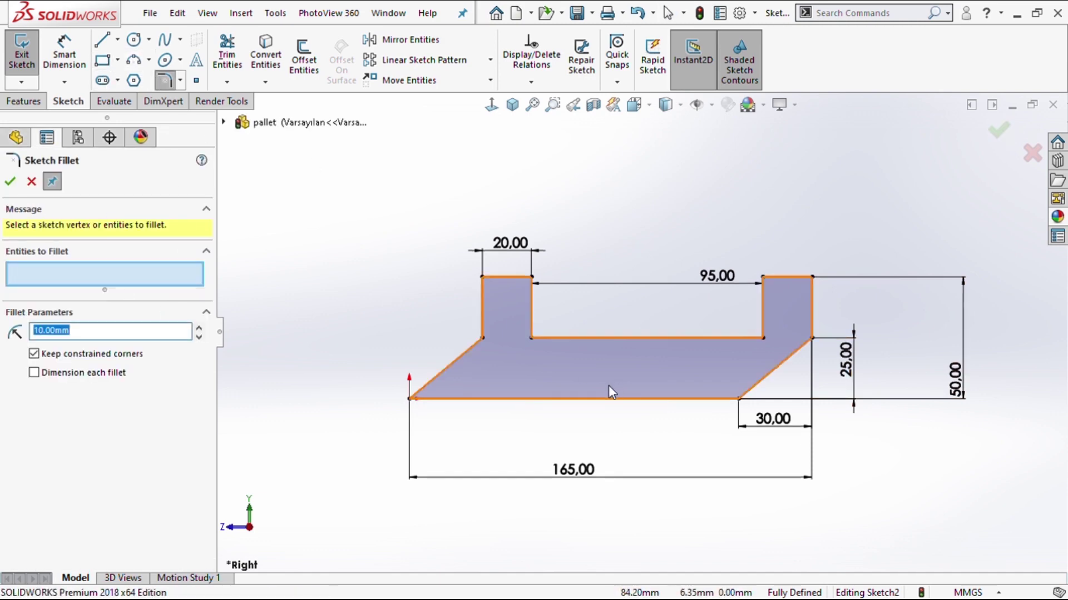
pyautogui.click(483, 332)
pyautogui.click(530, 339)
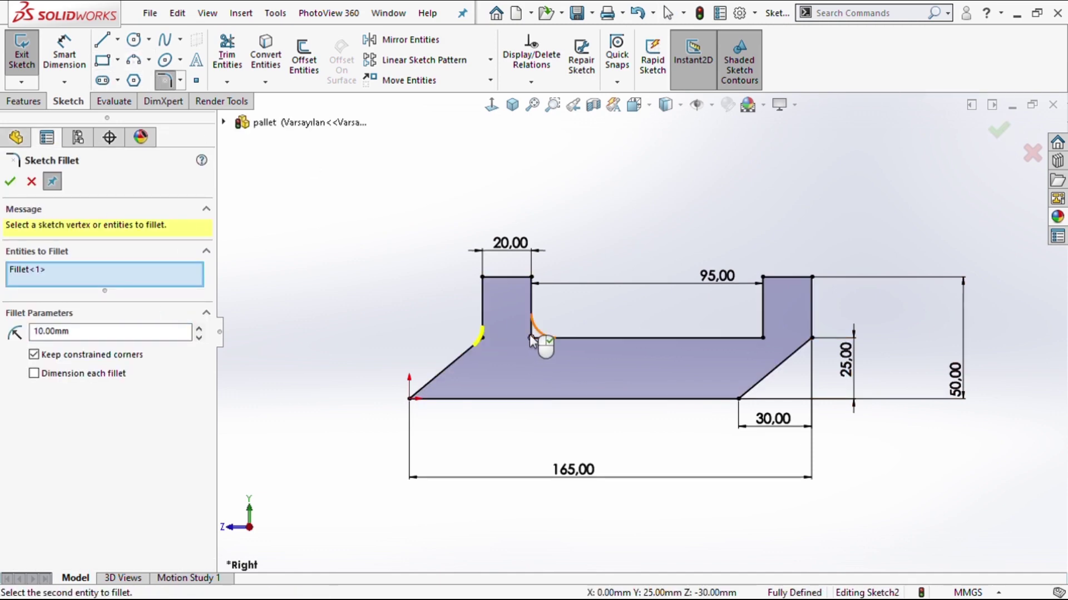
pyautogui.click(765, 339)
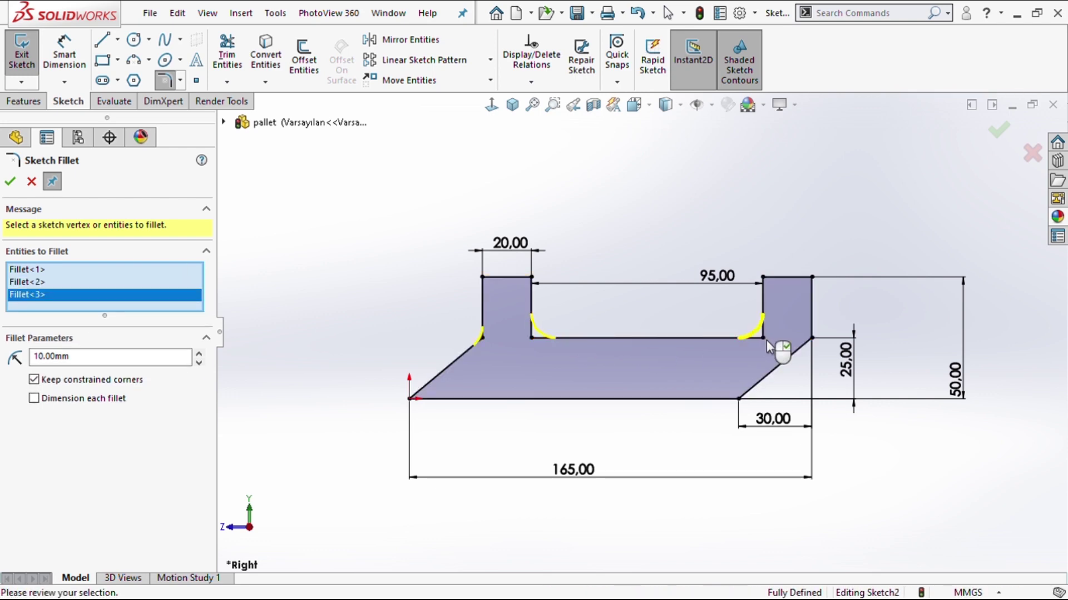
pyautogui.click(812, 339)
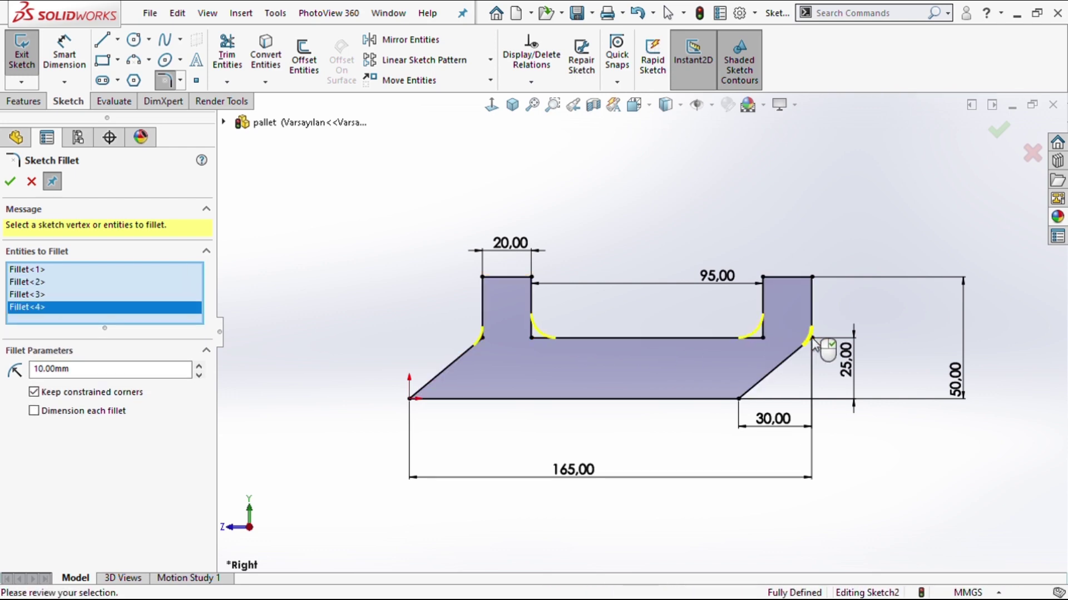
pyautogui.click(735, 398)
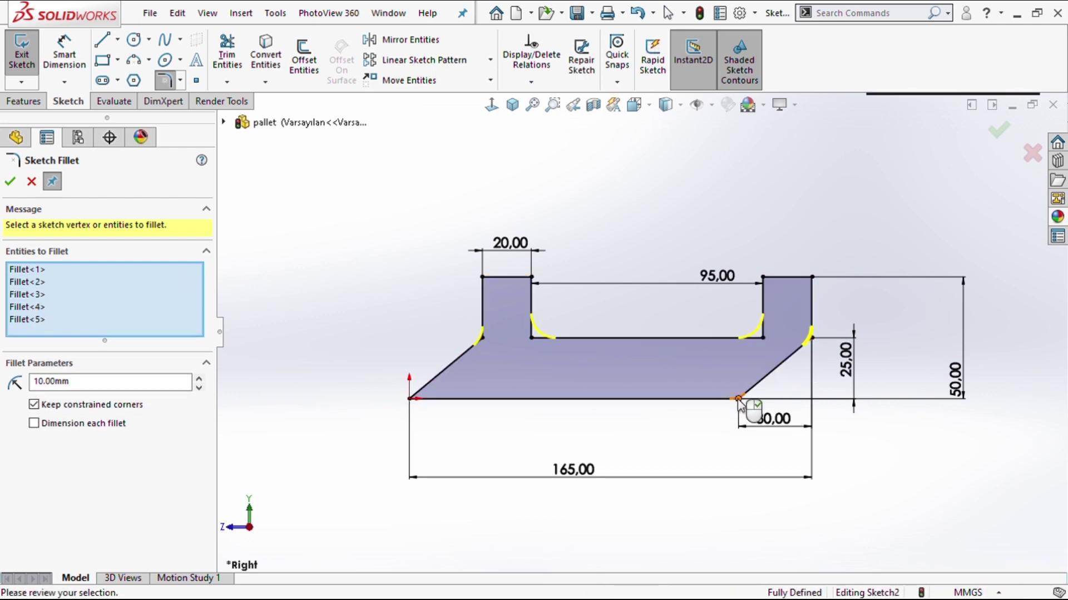
pyautogui.click(4, 183)
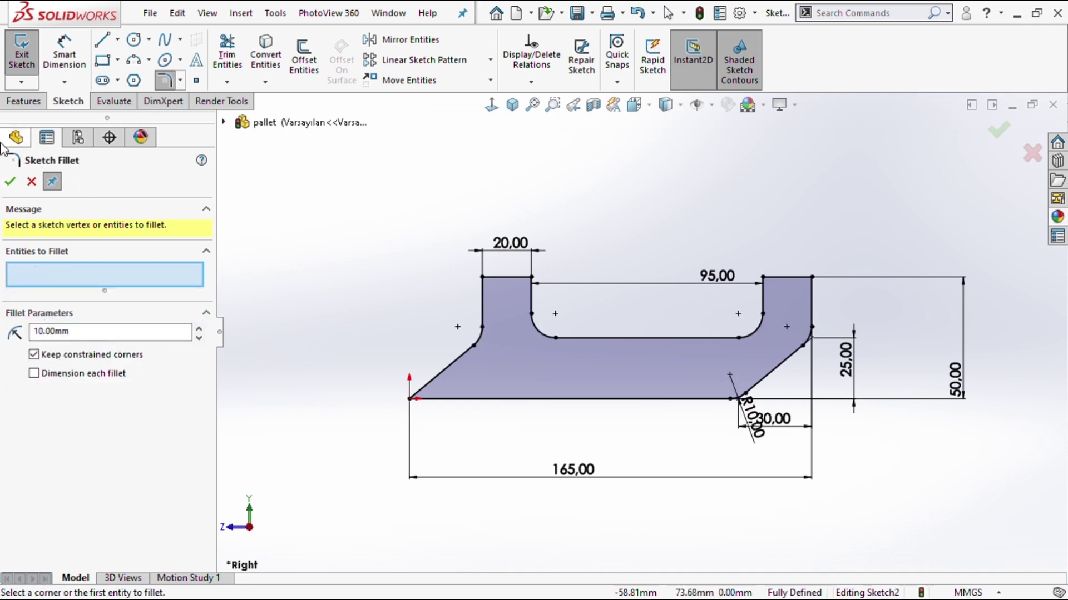
pyautogui.click(9, 183)
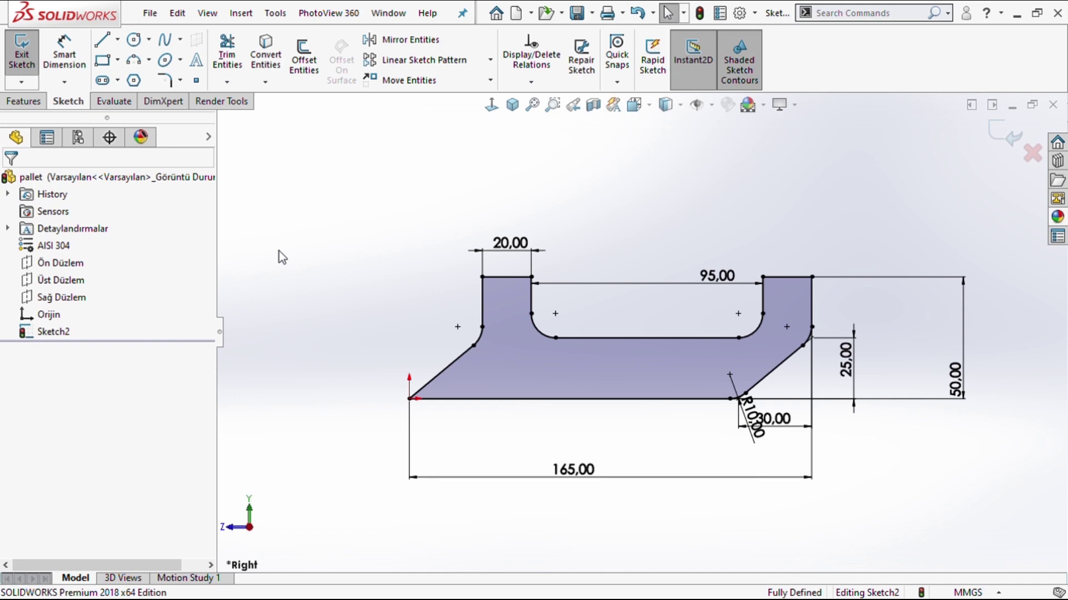
# Set up an Extruded Boss/Base of the profile, Mid Plane, 600 mm deep.
pyautogui.click(38, 101)
pyautogui.click(44, 70)
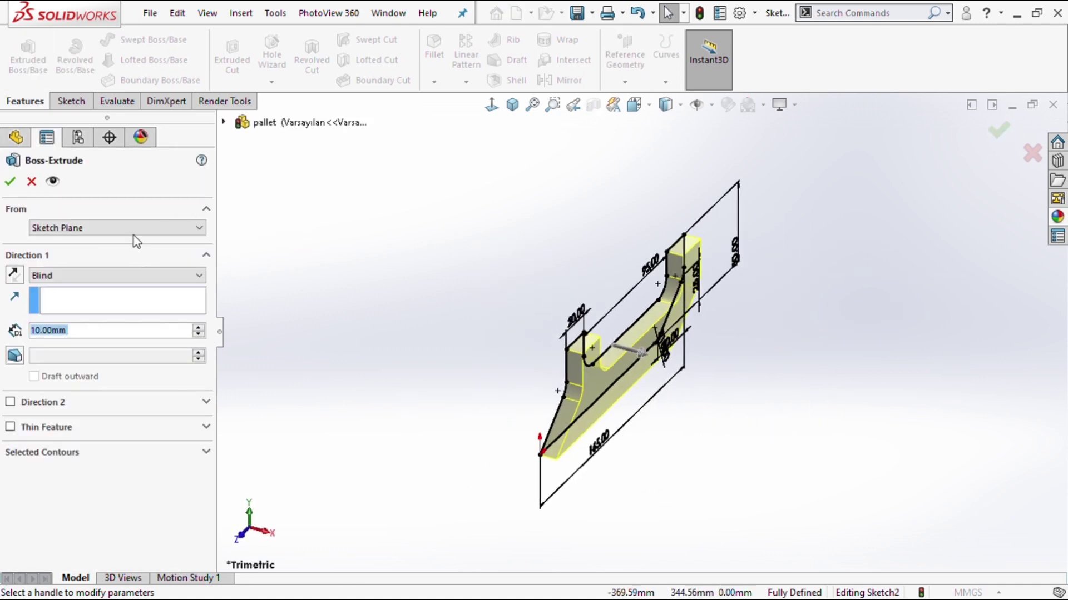
pyautogui.click(102, 275)
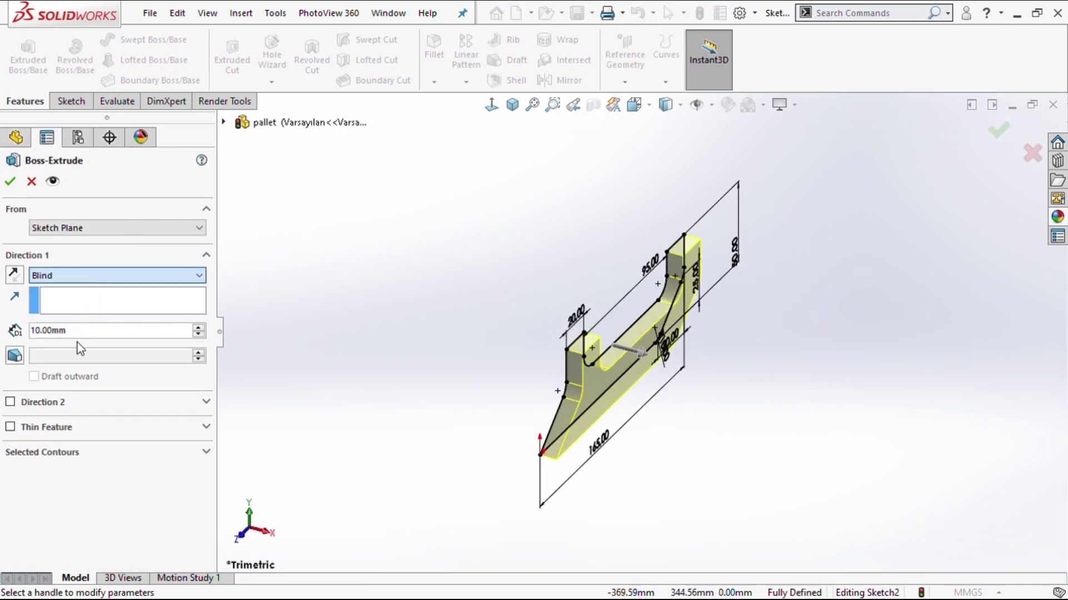
pyautogui.click(77, 343)
pyautogui.write('6')
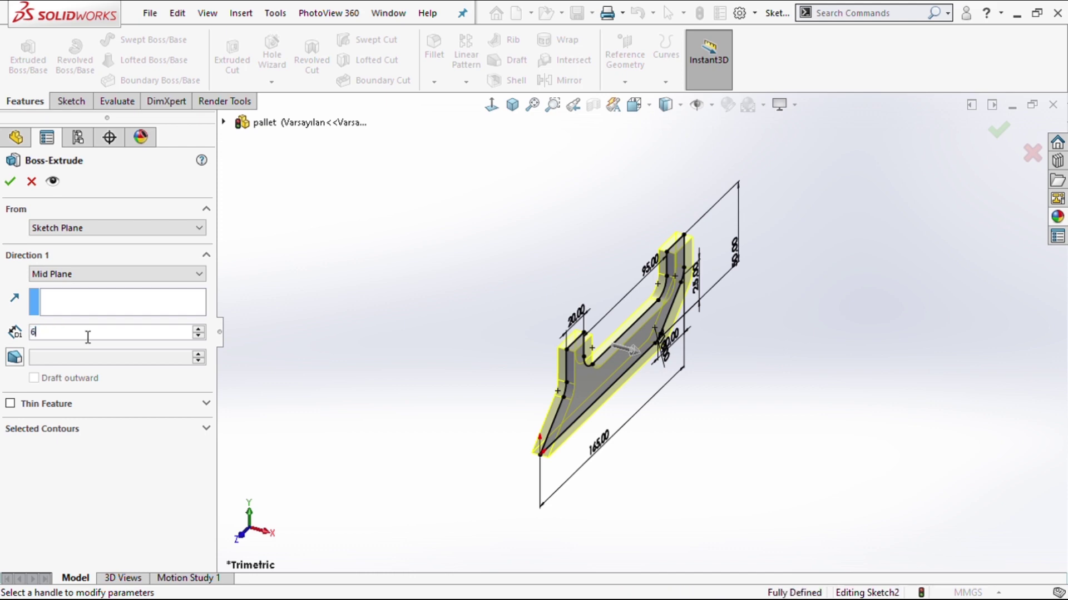
pyautogui.write('00')
pyautogui.press('Return')
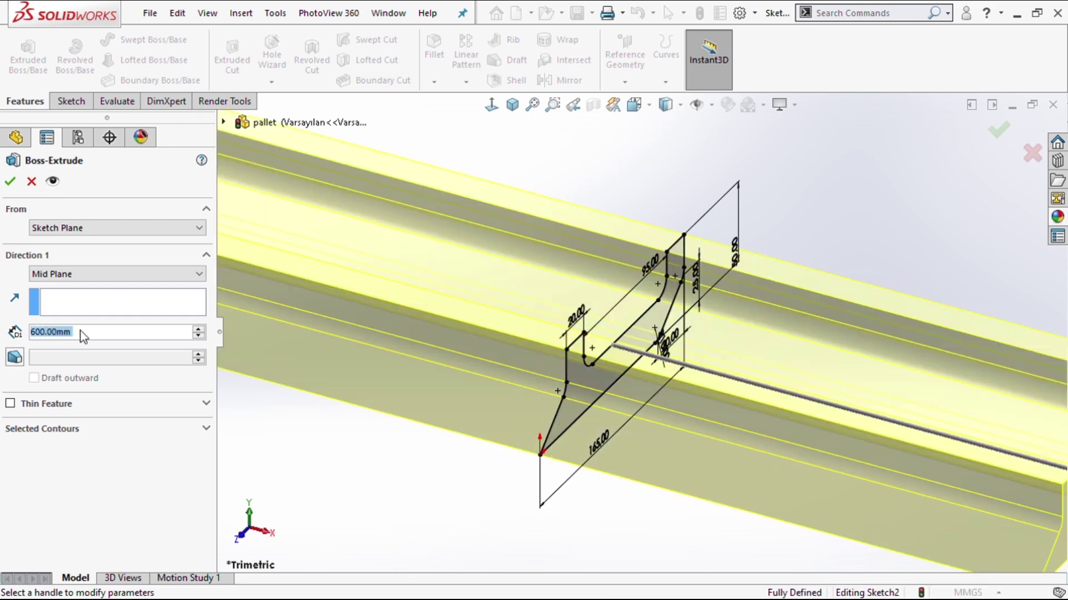
pyautogui.scroll(-2, 656, 353)
pyautogui.scroll(1, 657, 353)
pyautogui.scroll(2, 656, 353)
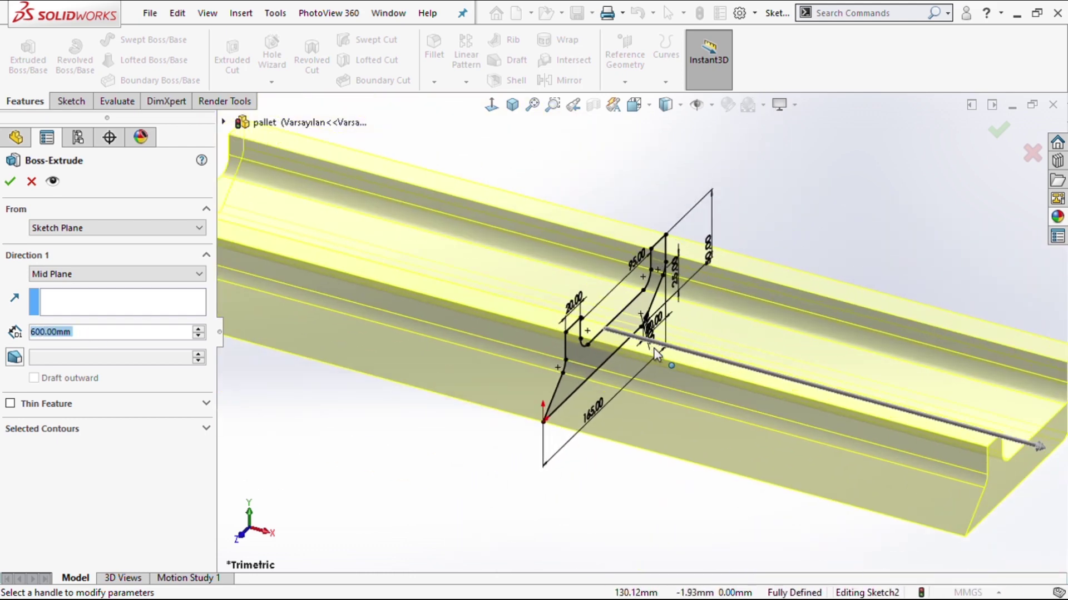
pyautogui.scroll(2, 656, 353)
# Confirm Boss-Extrude1, view the cross-section Normal To, and select Sağ Düzlem.
pyautogui.click(997, 136)
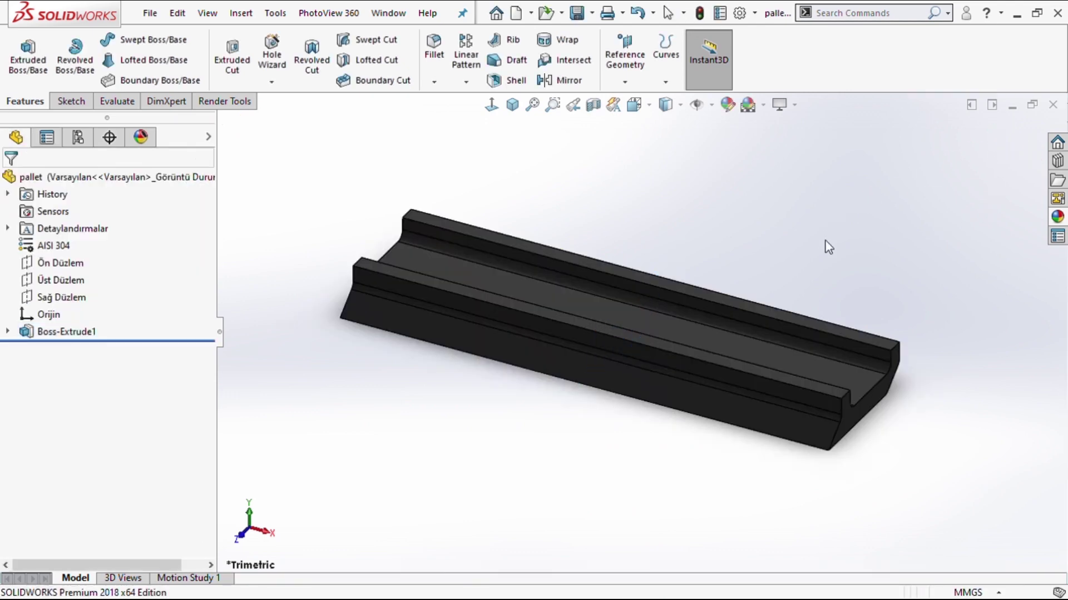
pyautogui.moveTo(828, 248)
pyautogui.mouseDown(button='middle')
pyautogui.moveTo(805, 234)
pyautogui.moveTo(823, 274)
pyautogui.moveTo(769, 208)
pyautogui.moveTo(728, 206)
pyautogui.moveTo(746, 242)
pyautogui.mouseUp(button='middle')
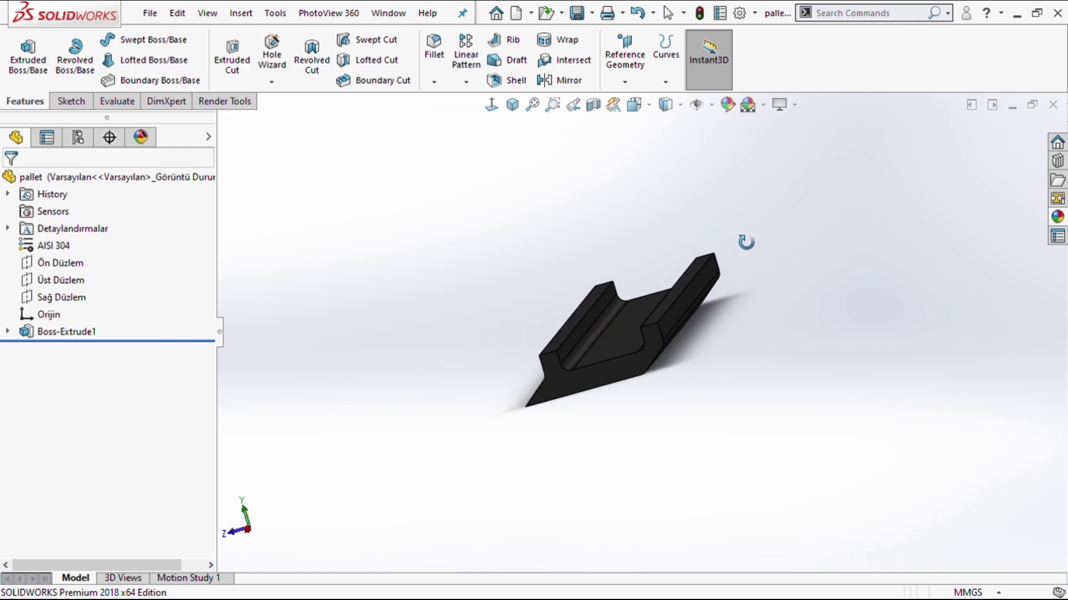
pyautogui.click(492, 104)
pyautogui.scroll(-2, 656, 356)
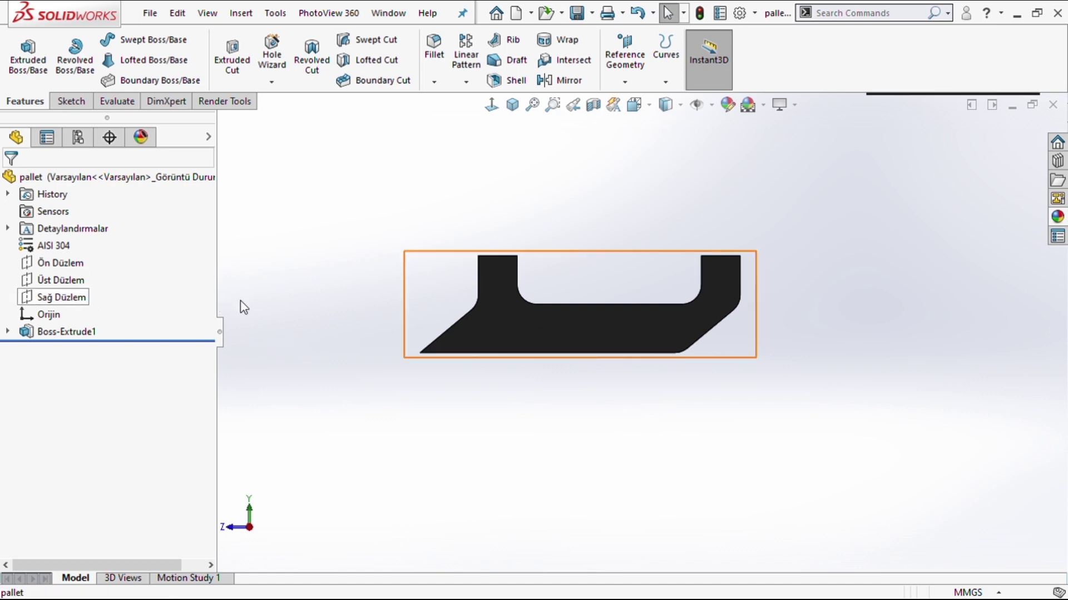
pyautogui.click(66, 297)
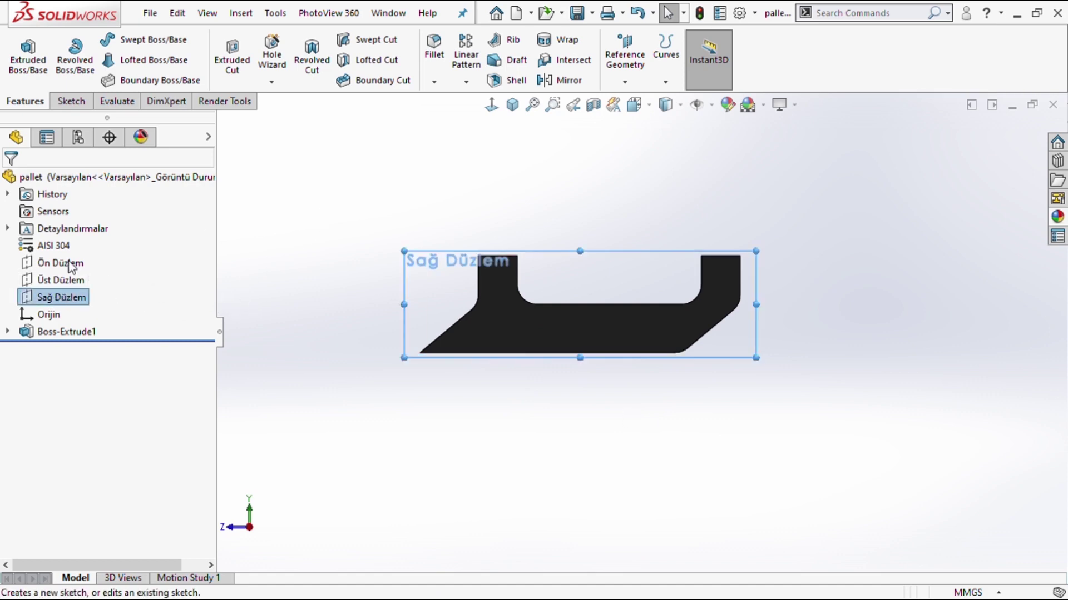
# Sketch a rectangle on Sağ Düzlem spanning below the pallet profile.
pyautogui.click(73, 276)
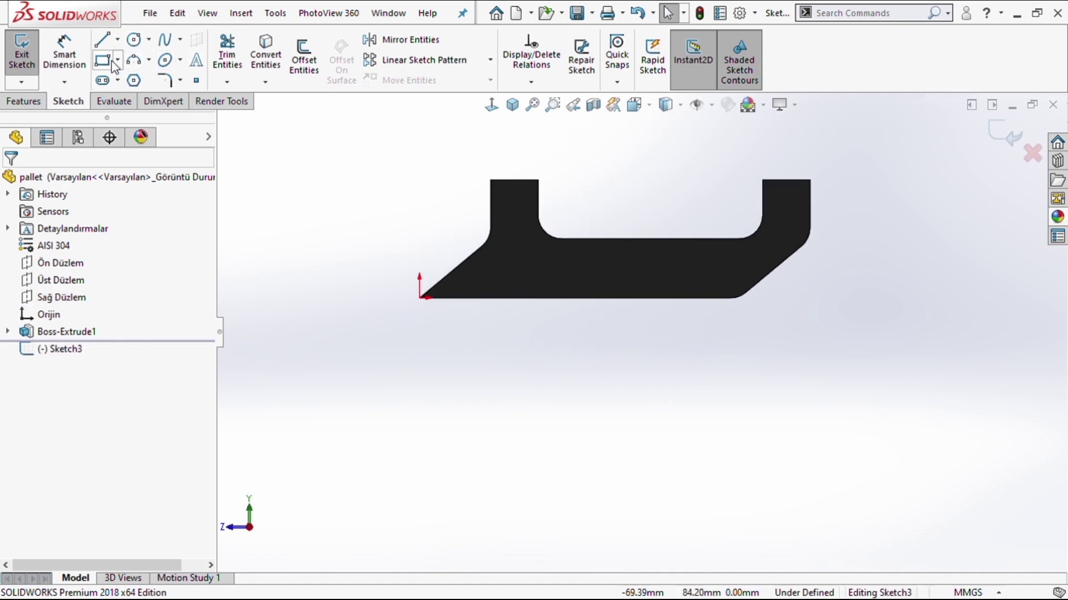
pyautogui.click(108, 64)
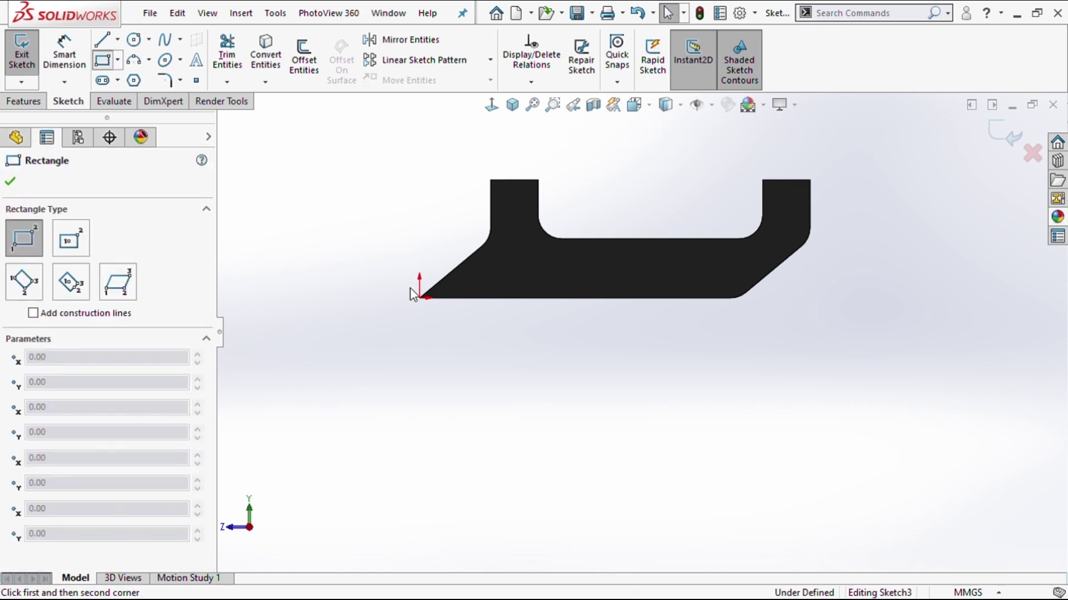
pyautogui.click(360, 298)
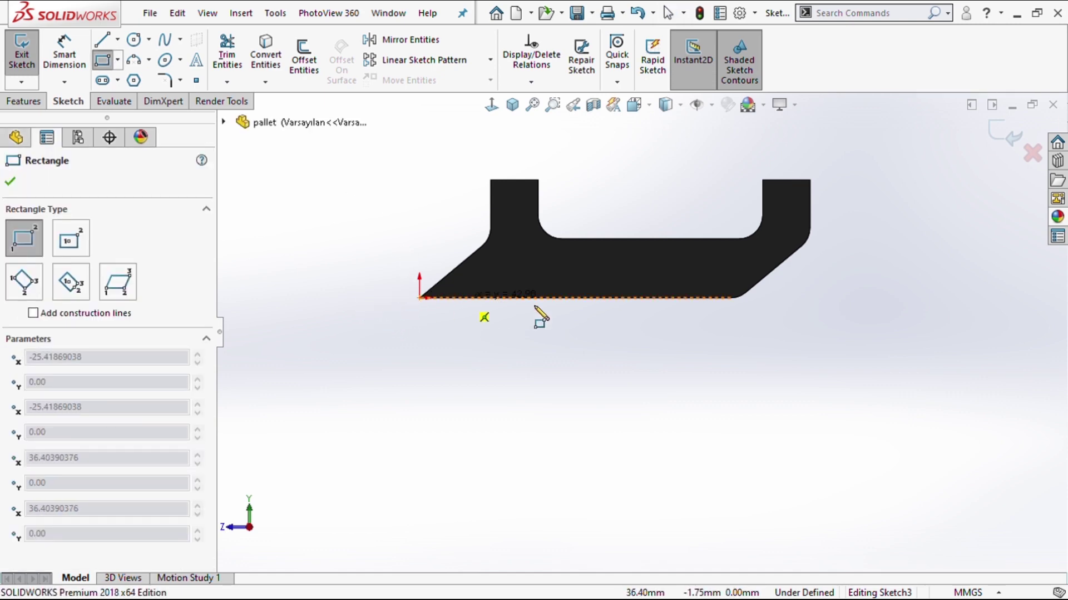
pyautogui.click(811, 405)
pyautogui.press('Escape')
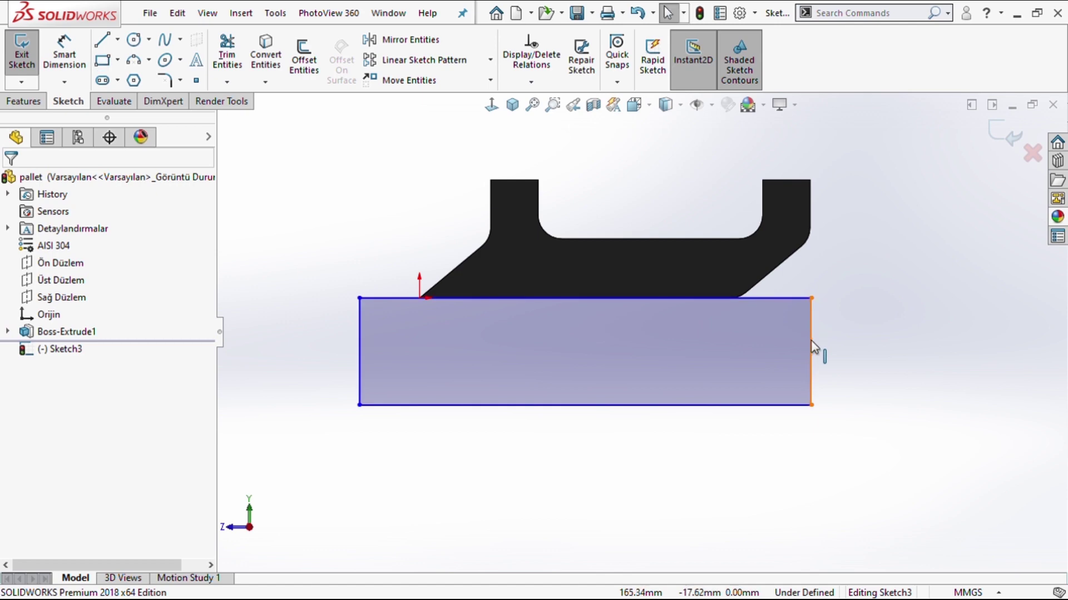
# Make the rectangle's right side collinear with the model's right edge.
pyautogui.click(812, 340)
pyautogui.keyDown('ctrl'); pyautogui.click(810, 217); pyautogui.keyUp('ctrl')
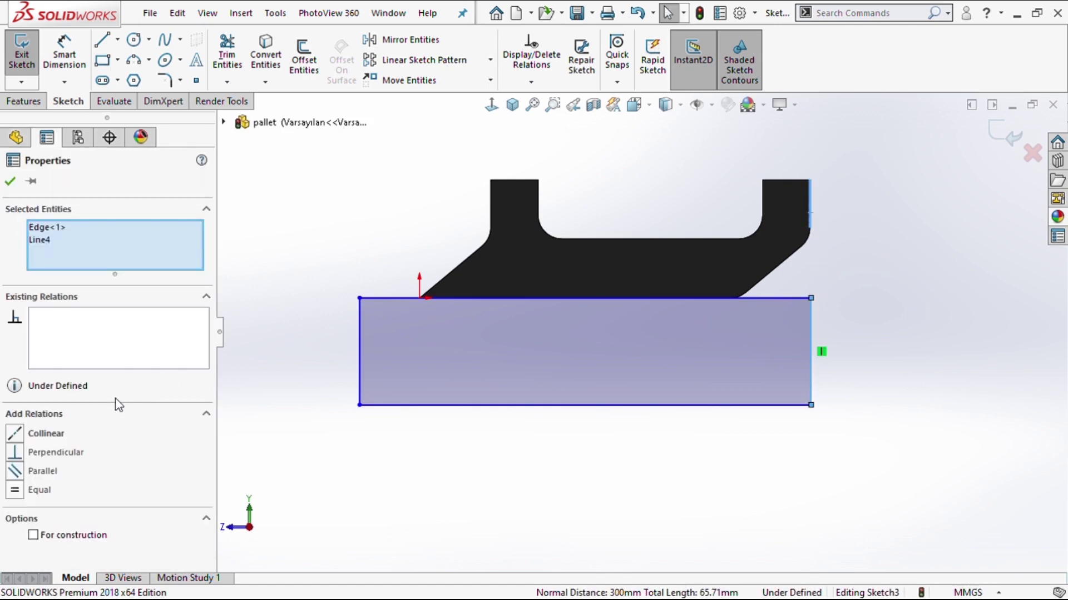
pyautogui.click(44, 438)
pyautogui.click(853, 325)
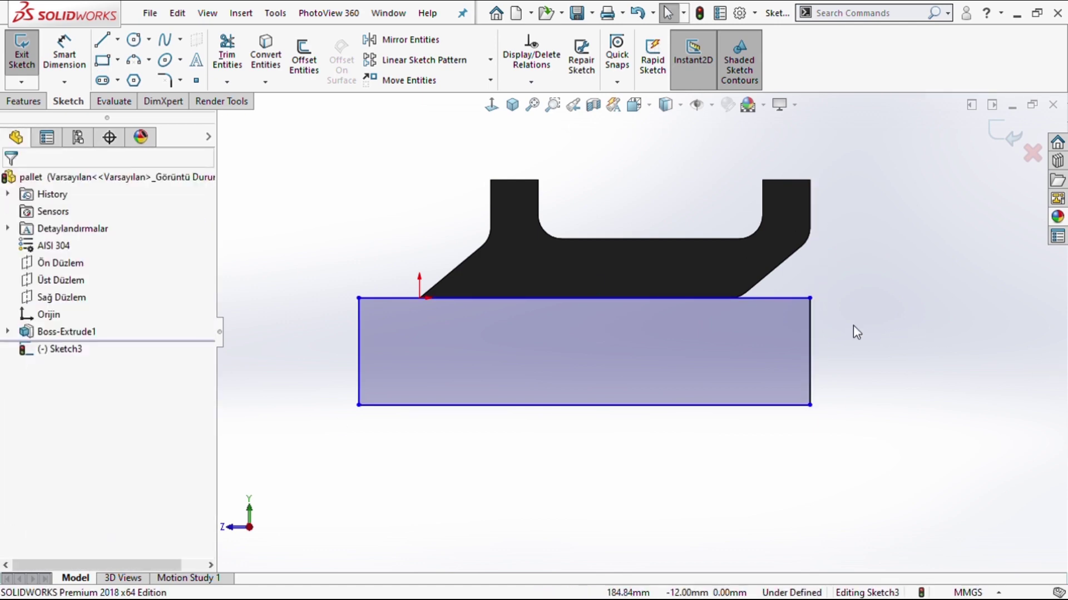
# Make the rectangle's top line coincident with the part's lower corner vertex.
pyautogui.click(493, 307)
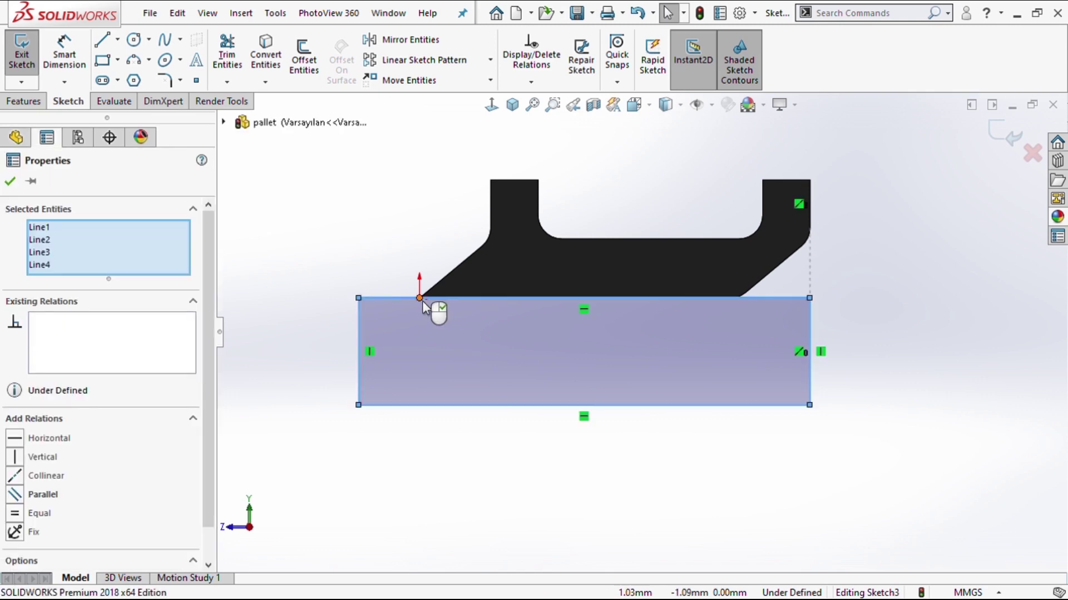
pyautogui.click(384, 219)
pyautogui.click(452, 296)
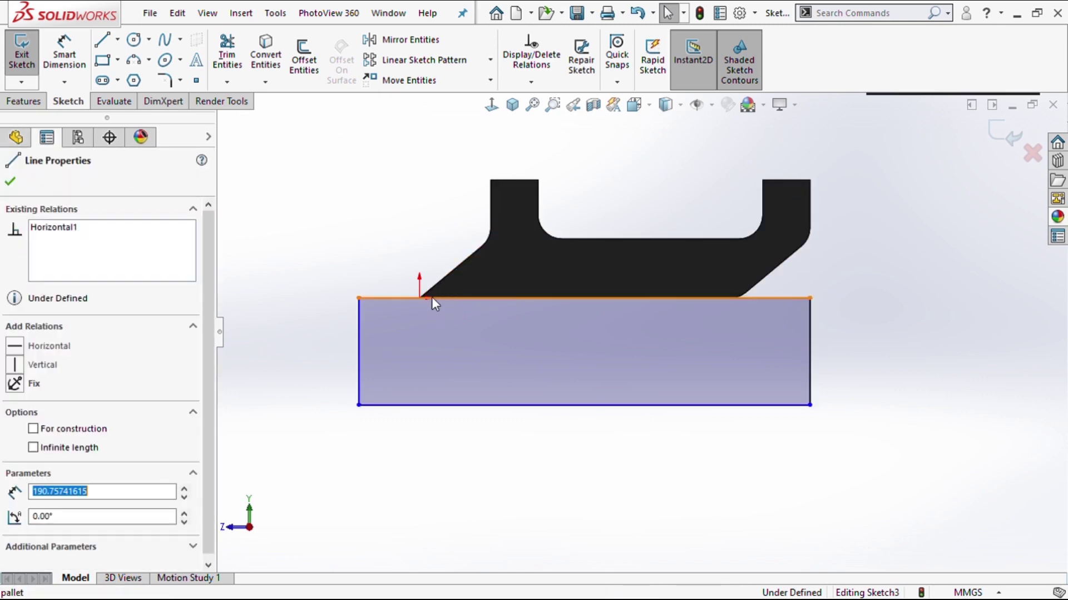
pyautogui.keyDown('ctrl'); pyautogui.click(419, 299); pyautogui.keyUp('ctrl')
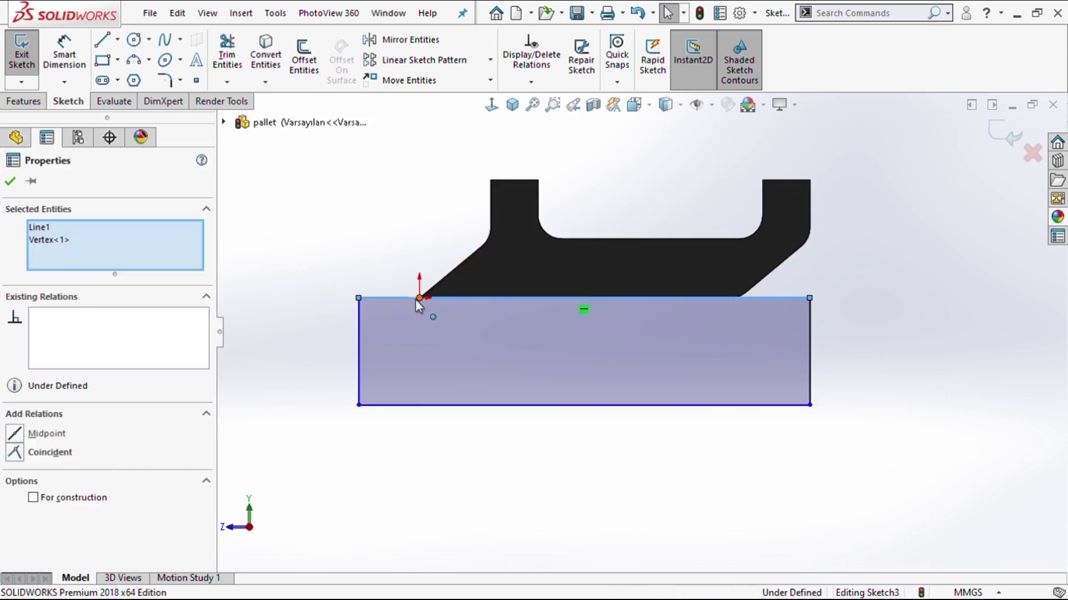
pyautogui.click(52, 453)
pyautogui.click(350, 231)
# Dimension the rectangle's right side to 50 mm tall.
pyautogui.moveTo(903, 386); pyautogui.dragTo(896, 185, button='right')
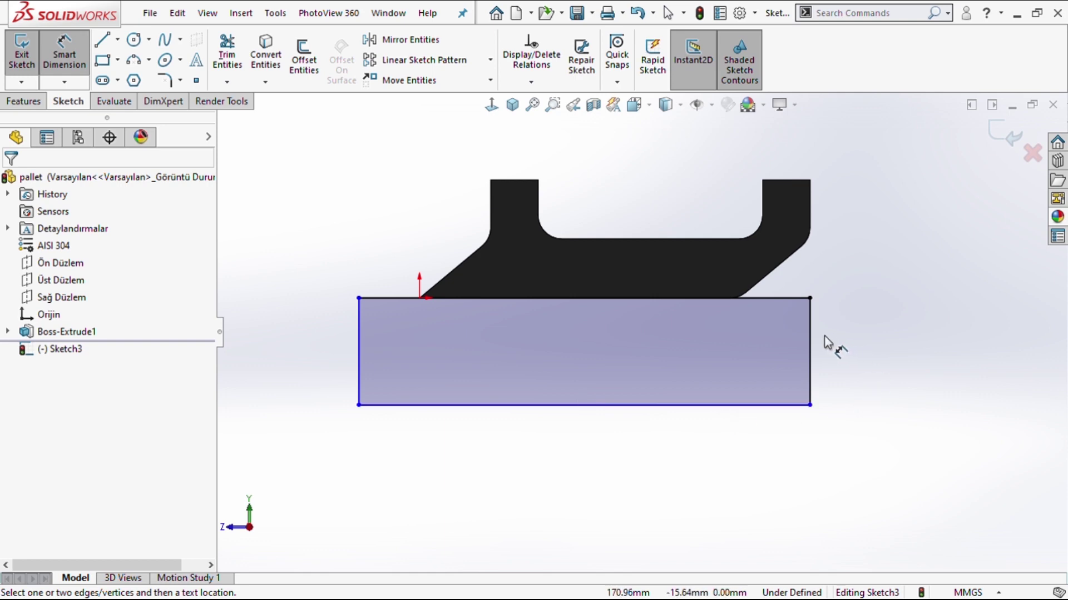
pyautogui.click(810, 341)
pyautogui.click(879, 344)
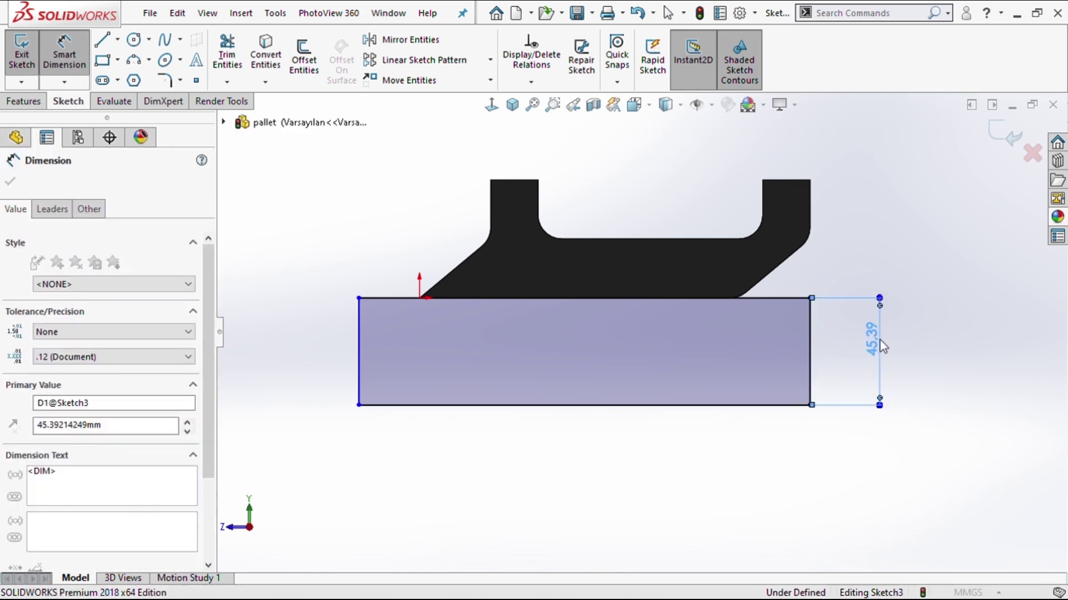
pyautogui.write('50')
pyautogui.press('Return')
pyautogui.click(935, 242)
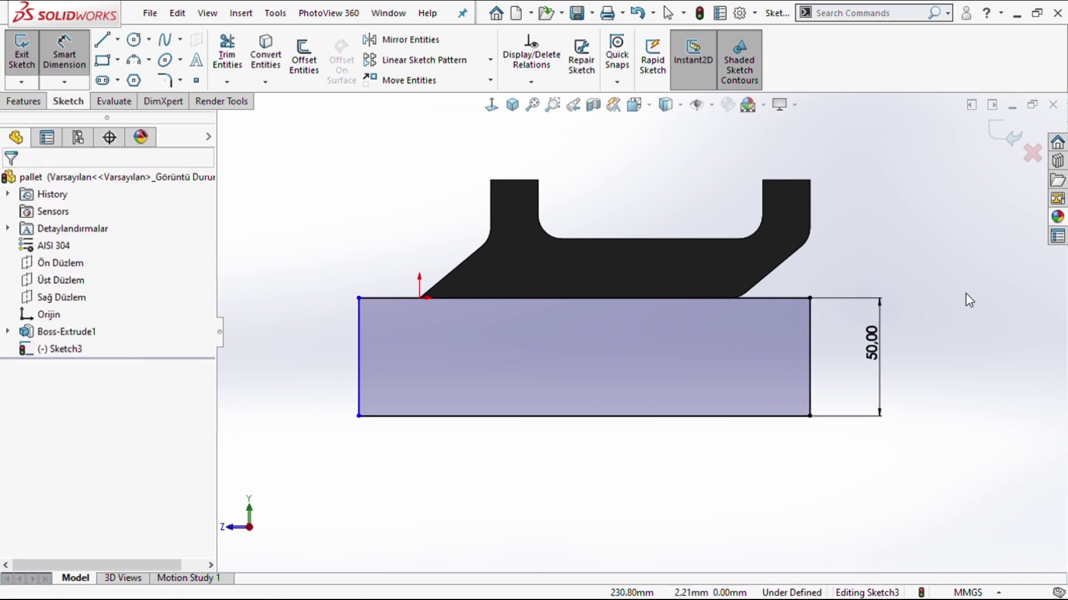
pyautogui.press('Escape')
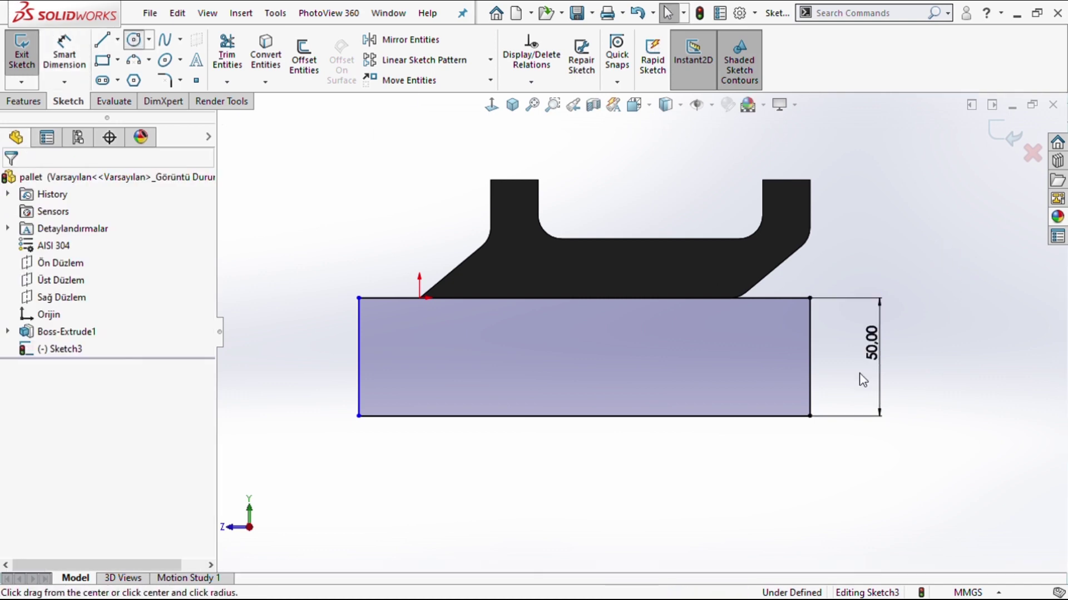
# Draw a circle near the right end, its centre horizontal with the right edge midpoint.
pyautogui.click(746, 356)
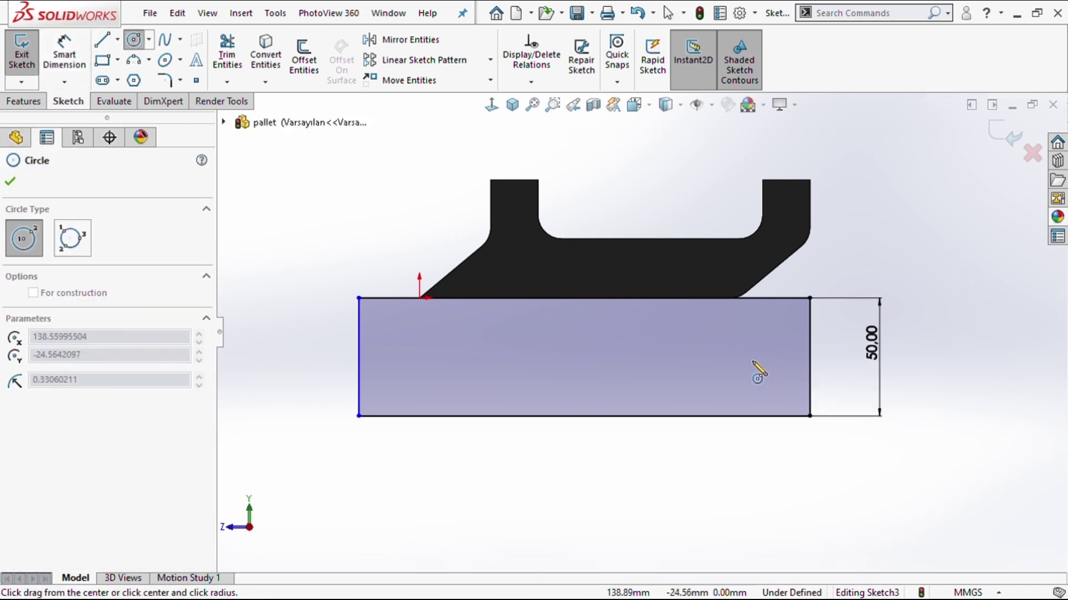
pyautogui.click(774, 392)
pyautogui.press('Escape')
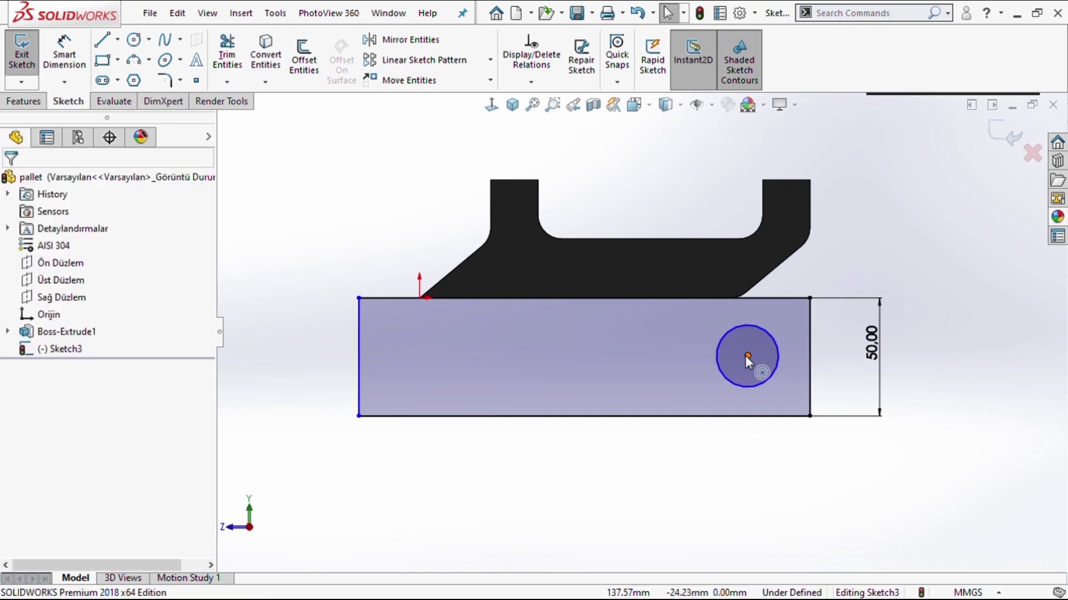
pyautogui.click(746, 356)
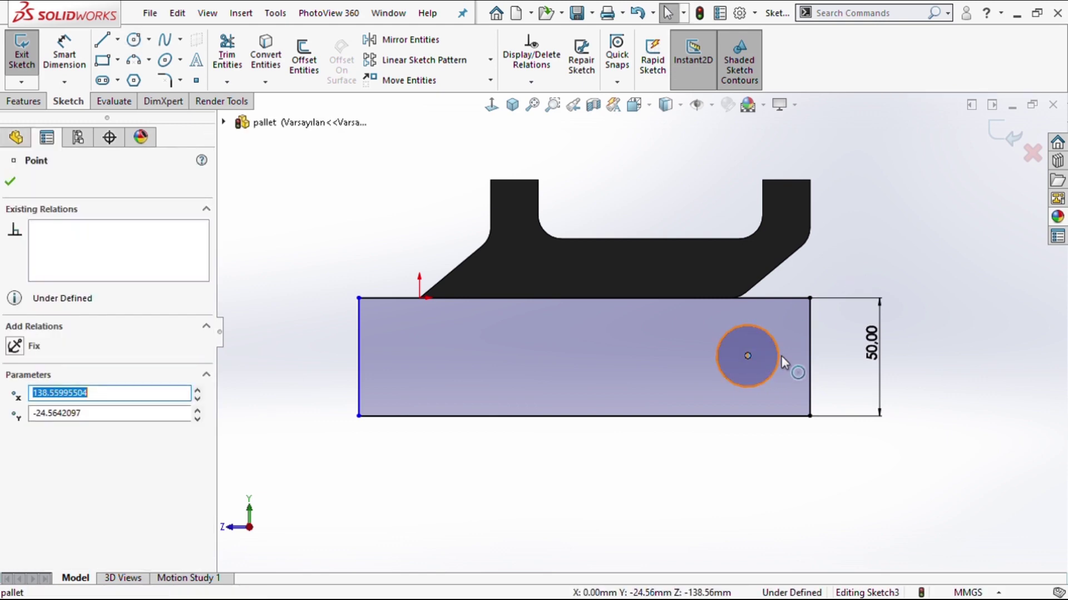
pyautogui.keyDown('ctrl'); pyautogui.click(810, 358); pyautogui.keyUp('ctrl')
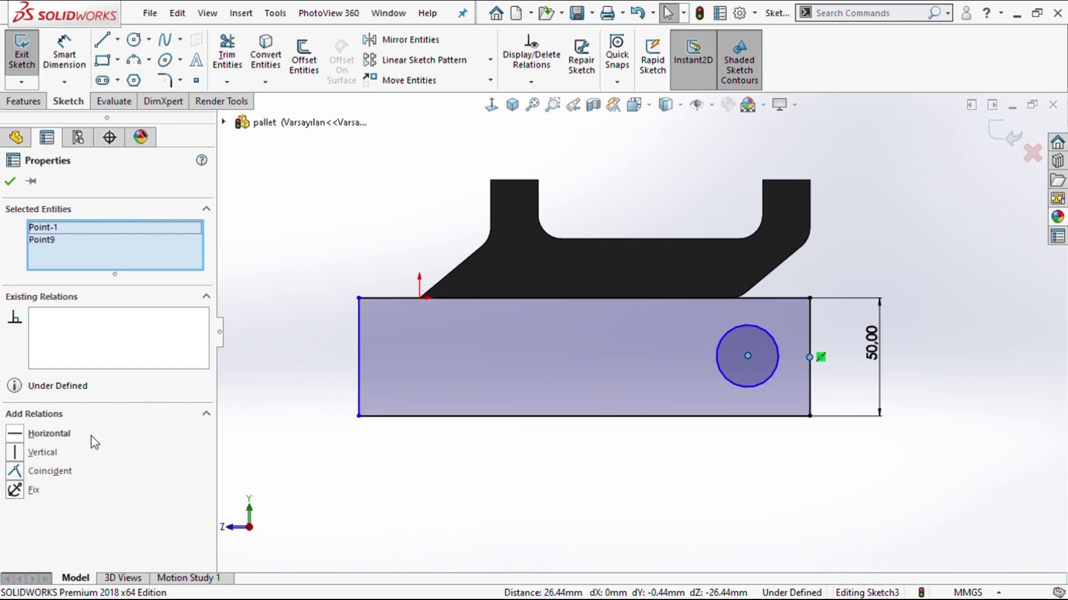
pyautogui.click(54, 441)
pyautogui.click(591, 476)
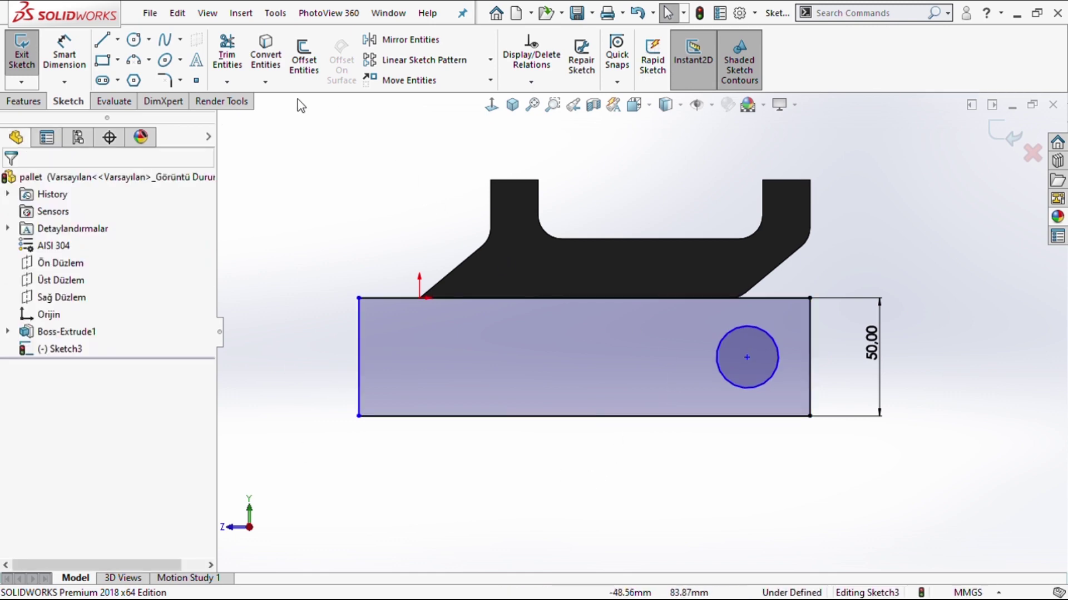
# Place the circle centre 25 mm from the rectangle's right edge.
pyautogui.moveTo(406, 239); pyautogui.dragTo(384, 150, button='right')
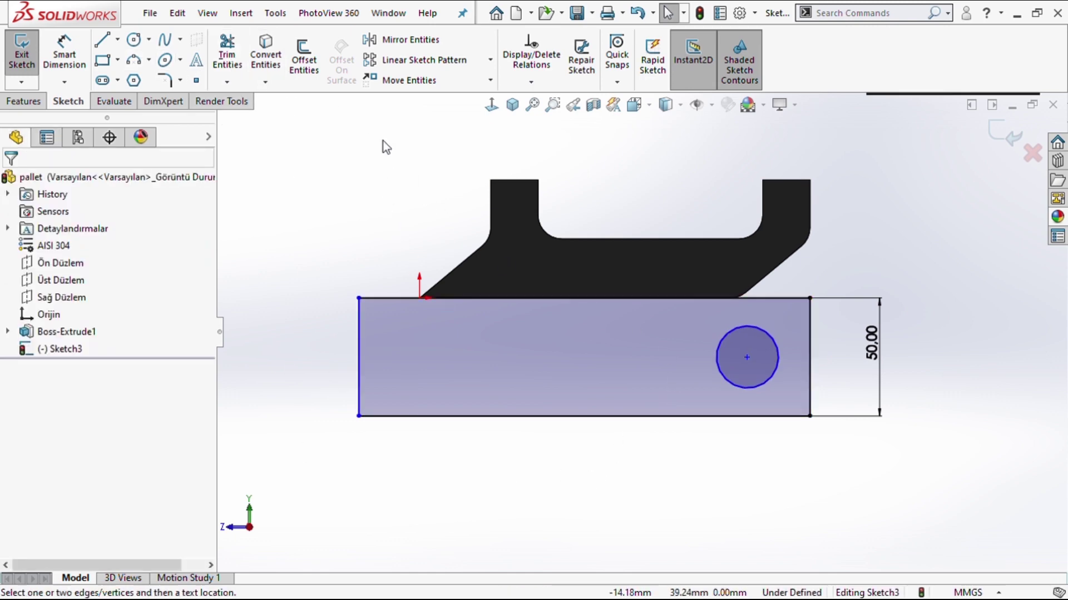
pyautogui.click(749, 362)
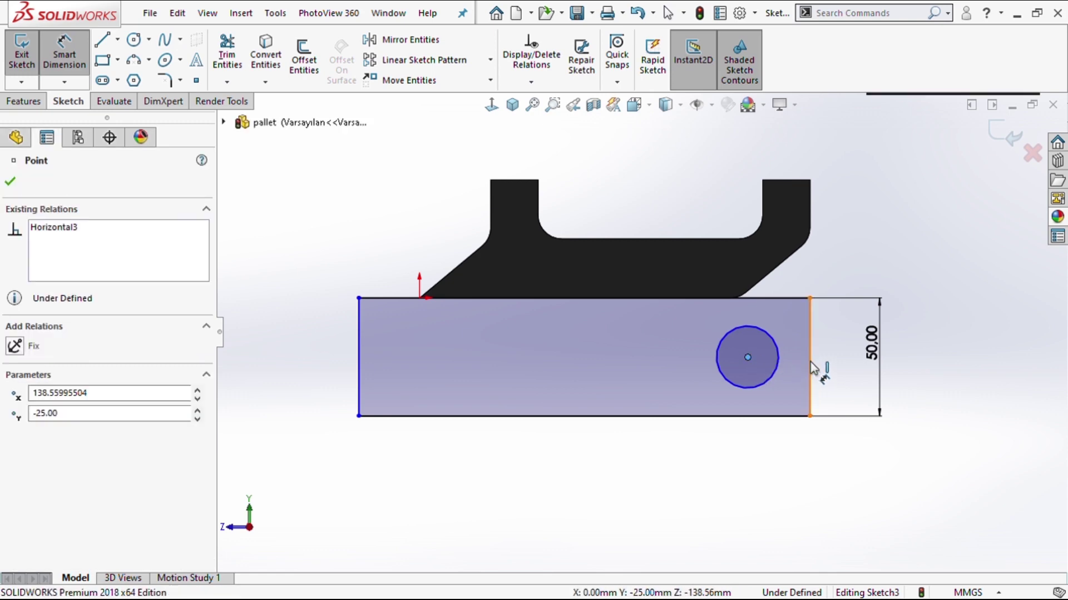
pyautogui.click(810, 371)
pyautogui.click(802, 471)
pyautogui.click(801, 470)
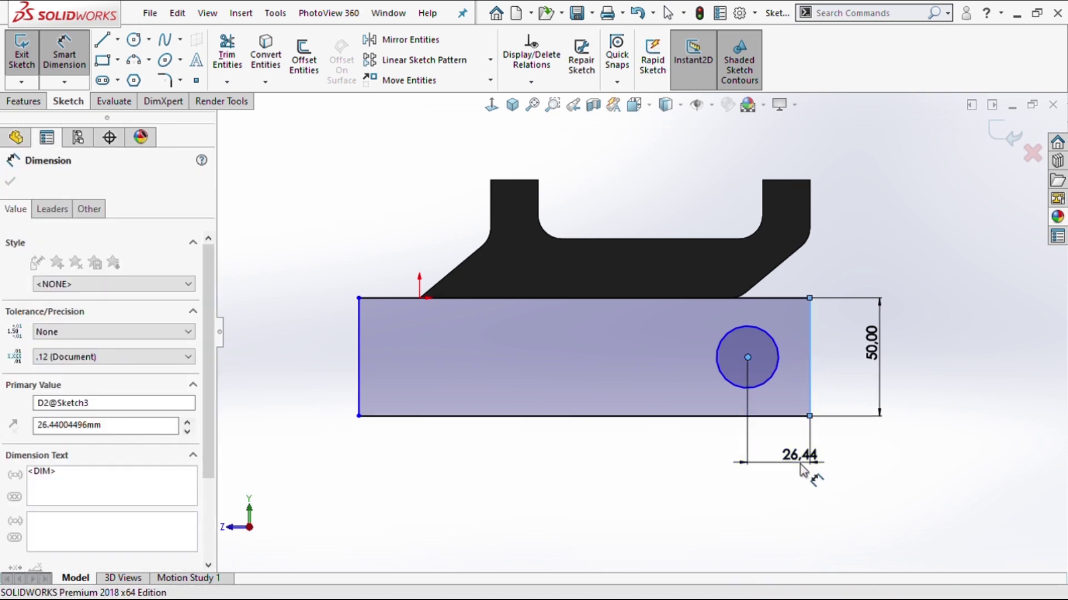
pyautogui.write('25')
pyautogui.press('Return')
# Set the circle diameter to 35 mm.
pyautogui.click(912, 311)
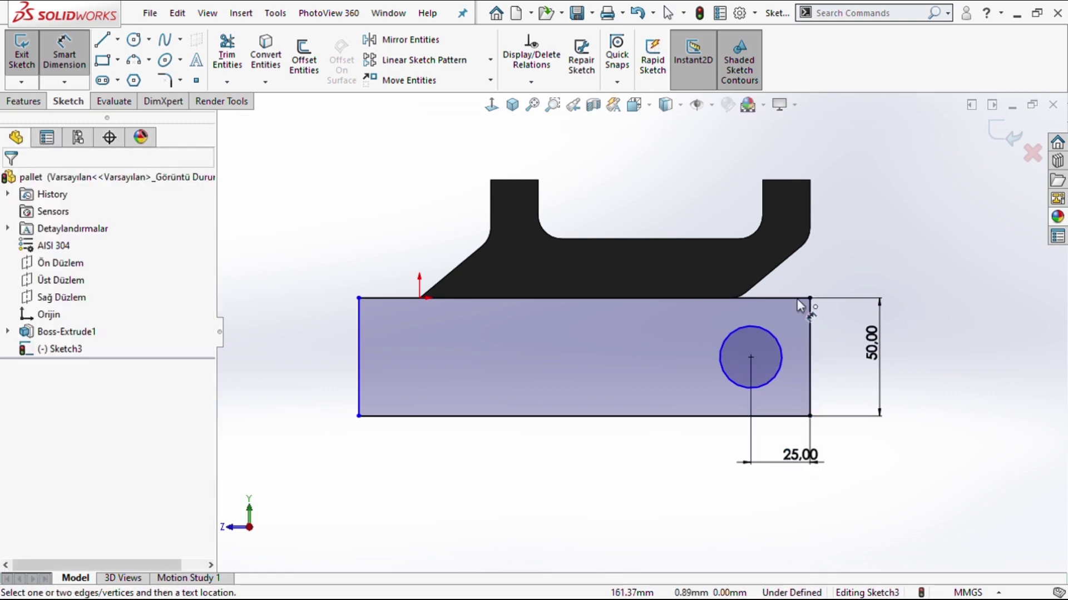
pyautogui.click(757, 346)
pyautogui.click(739, 319)
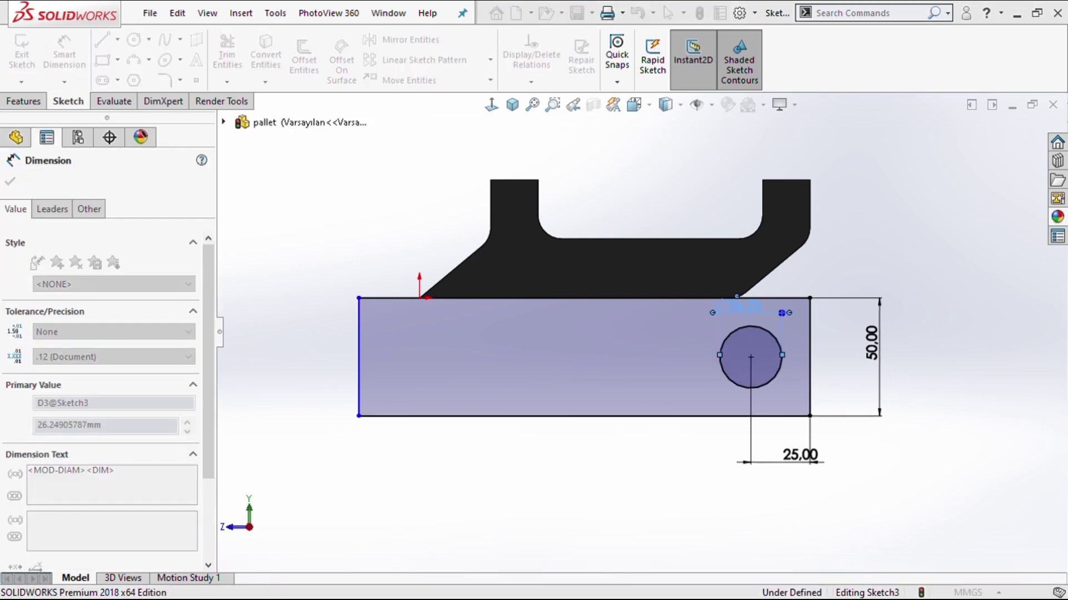
pyautogui.write('35')
pyautogui.press('Return')
pyautogui.click(888, 284)
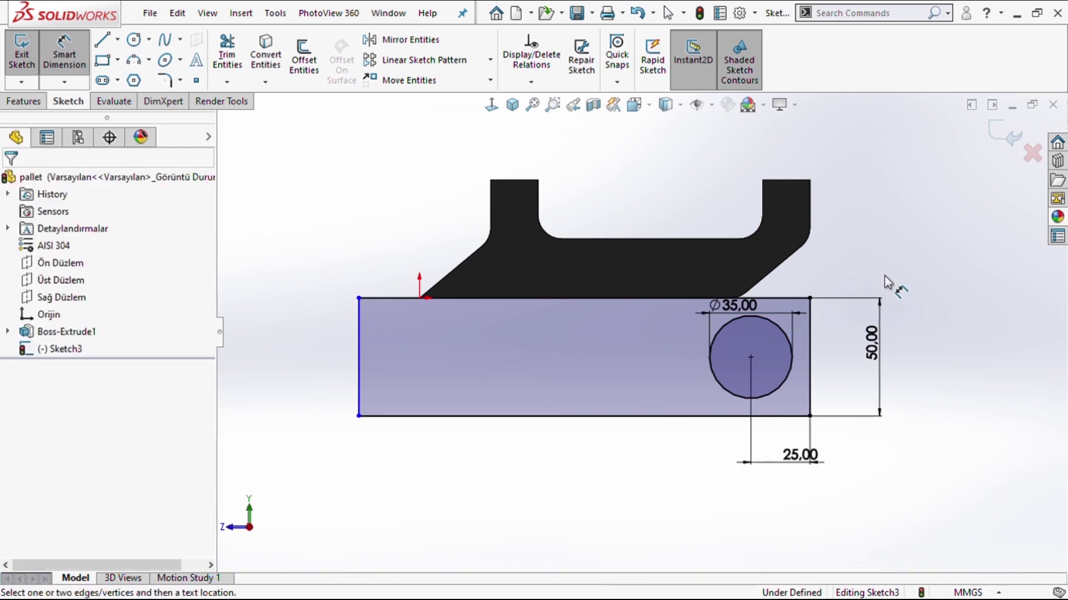
pyautogui.scroll(-1, 878, 306)
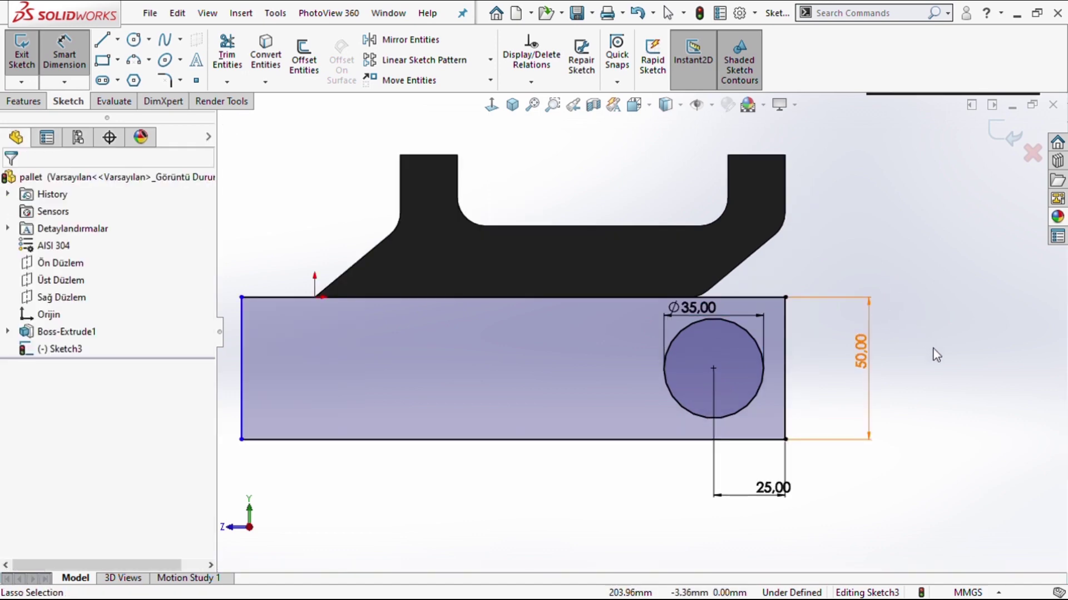
pyautogui.press('Escape')
pyautogui.scroll(2, 604, 382)
pyautogui.scroll(-1, 567, 359)
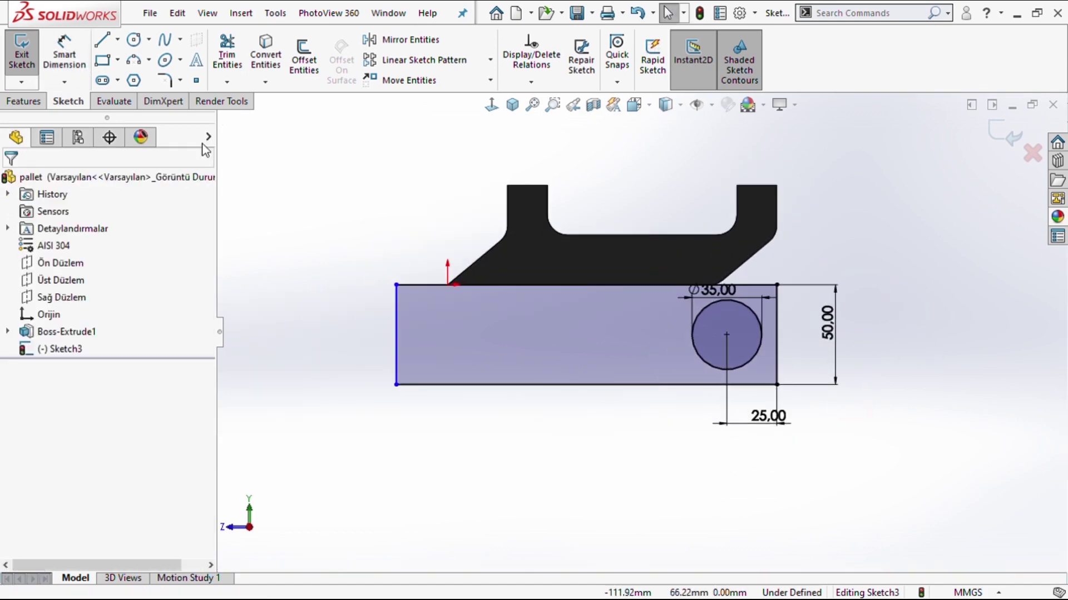
# Draw a second circle near the left end, level with the left edge midpoint and equal to the large circle.
pyautogui.click(133, 39)
pyautogui.click(447, 340)
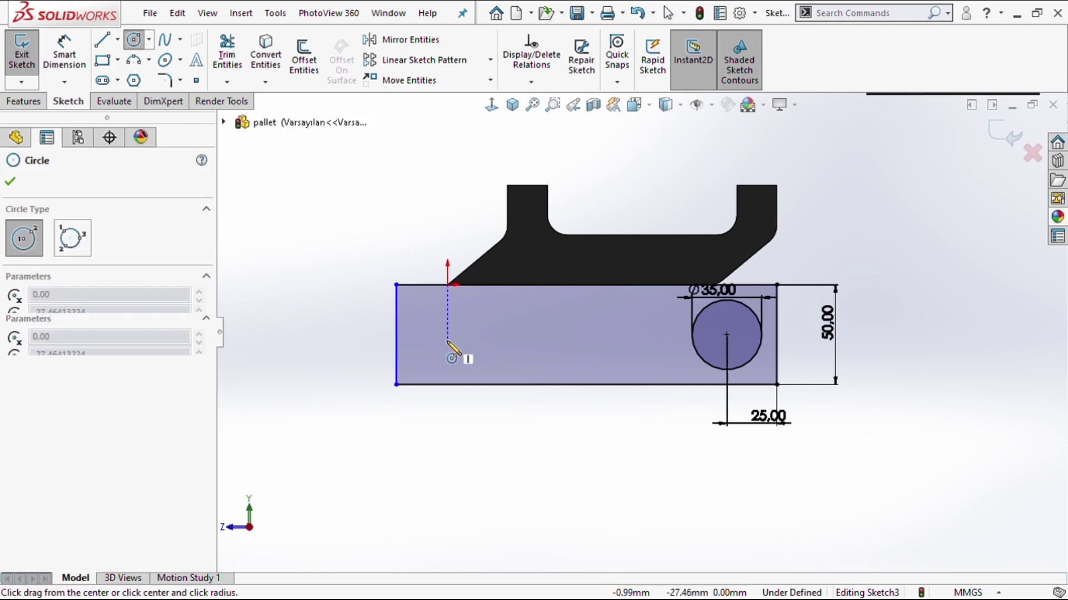
pyautogui.click(465, 349)
pyautogui.press('Escape')
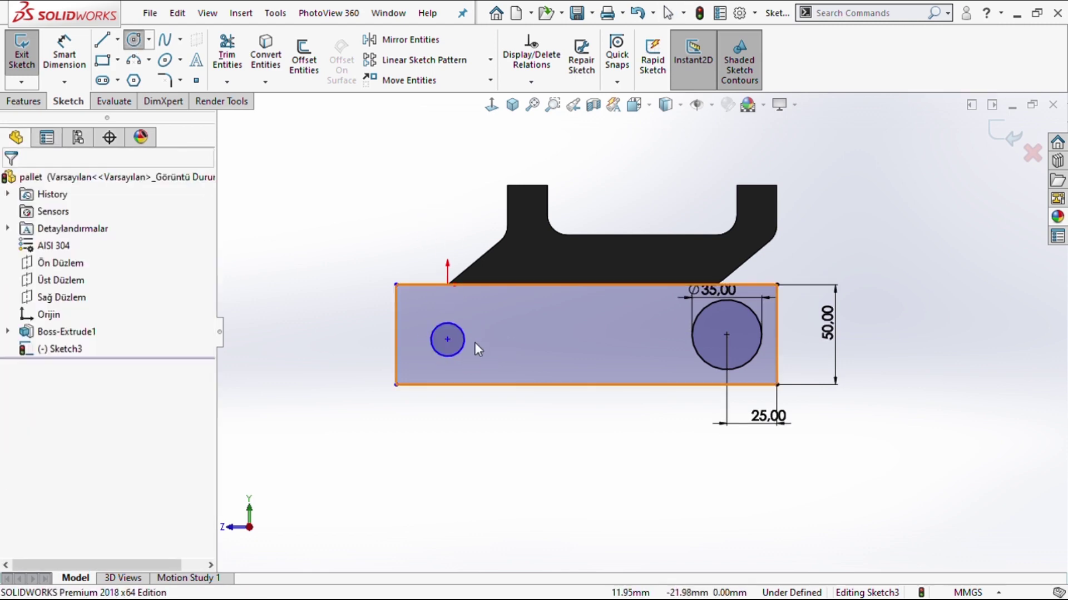
pyautogui.click(448, 340)
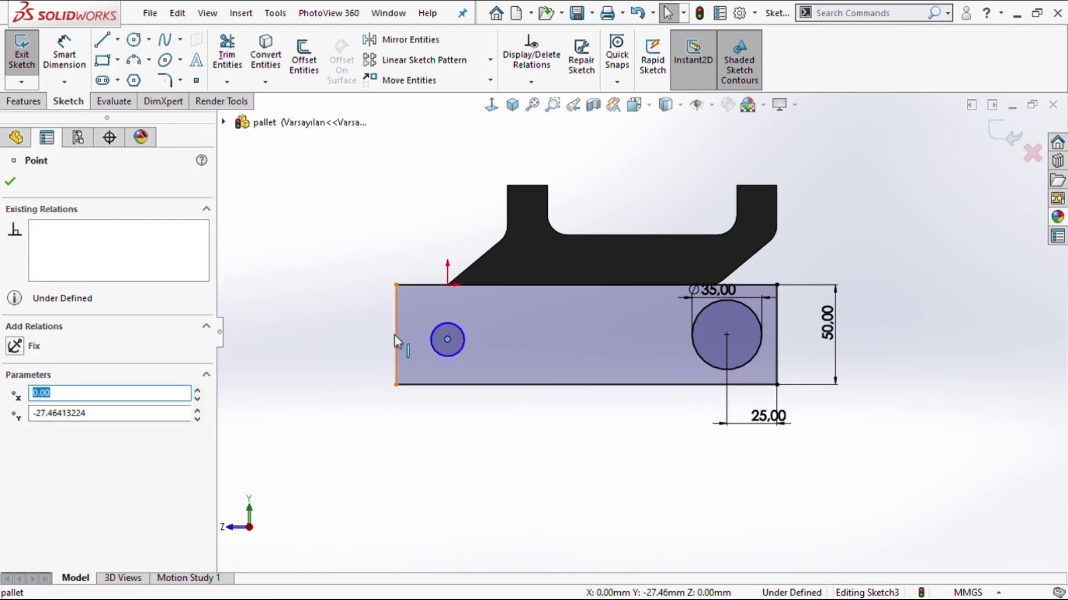
pyautogui.keyDown('ctrl'); pyautogui.click(395, 335); pyautogui.keyUp('ctrl')
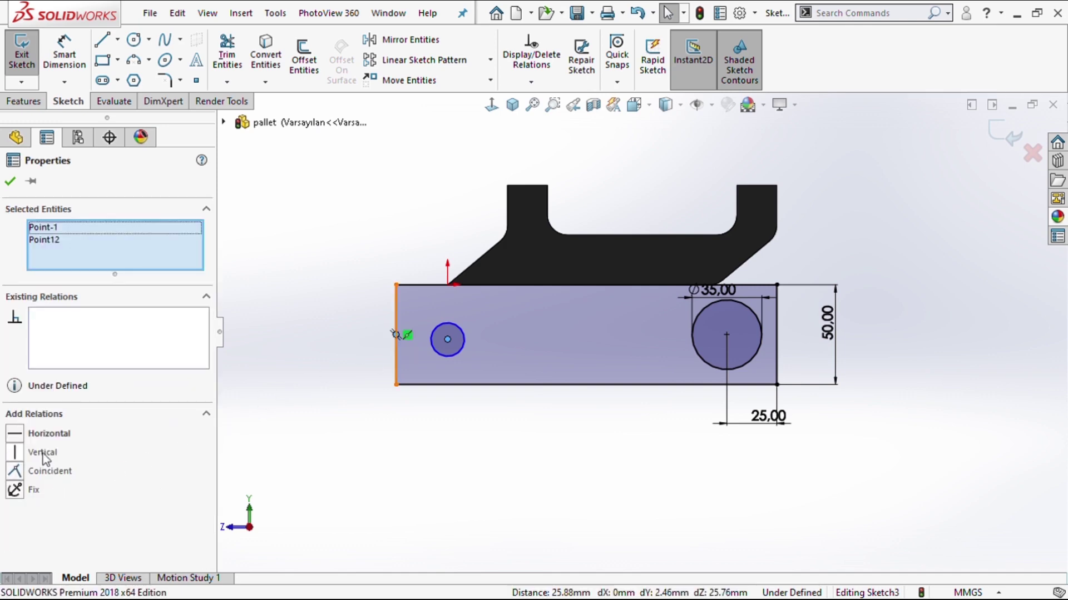
pyautogui.click(47, 439)
pyautogui.click(315, 248)
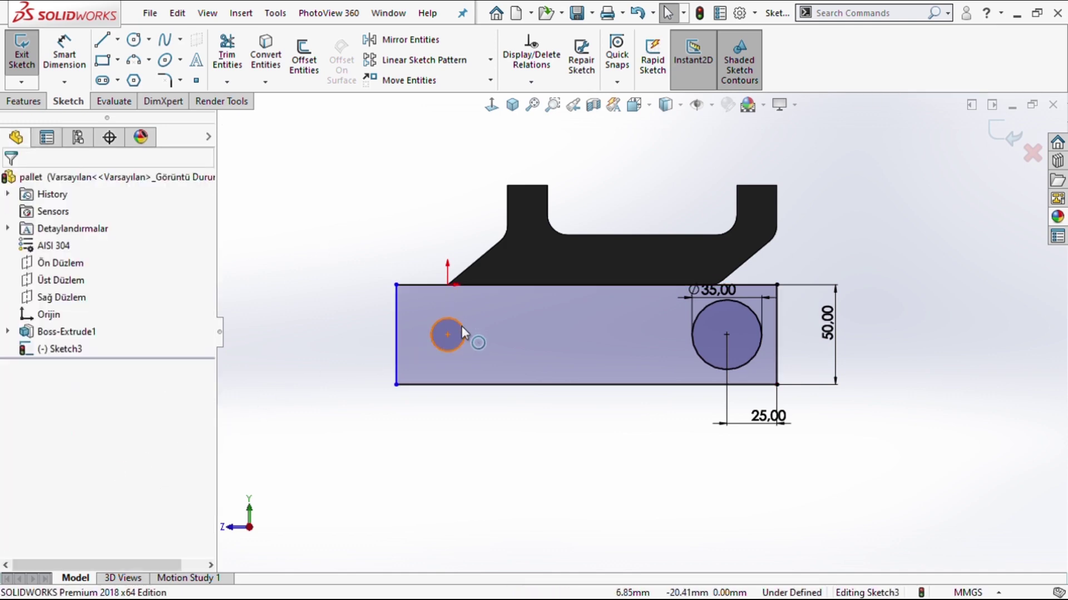
pyautogui.click(462, 326)
pyautogui.keyDown('ctrl'); pyautogui.click(689, 334); pyautogui.keyUp('ctrl')
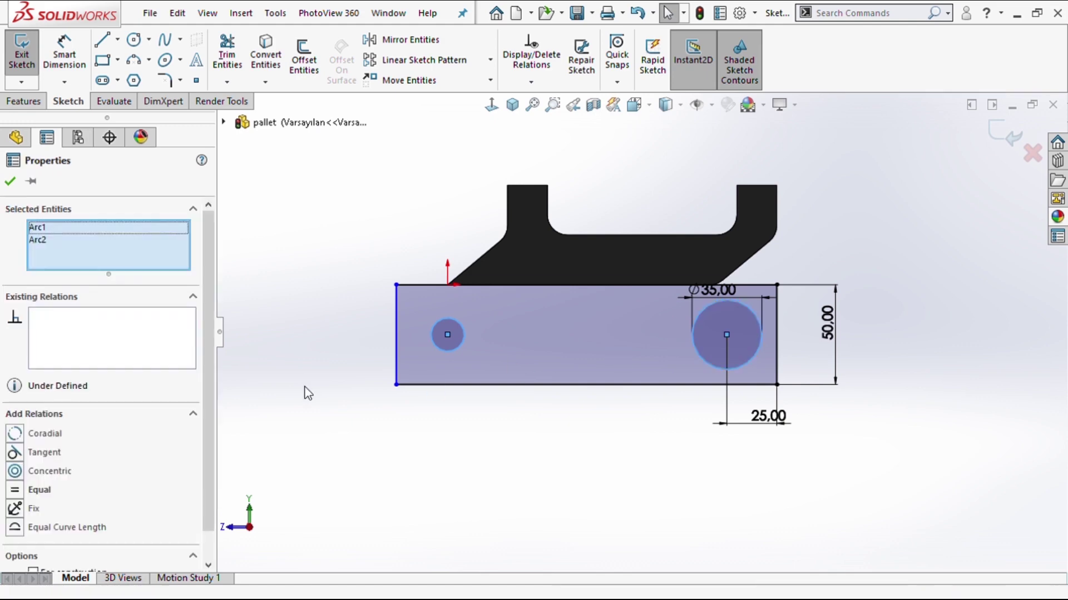
pyautogui.click(37, 490)
pyautogui.click(364, 306)
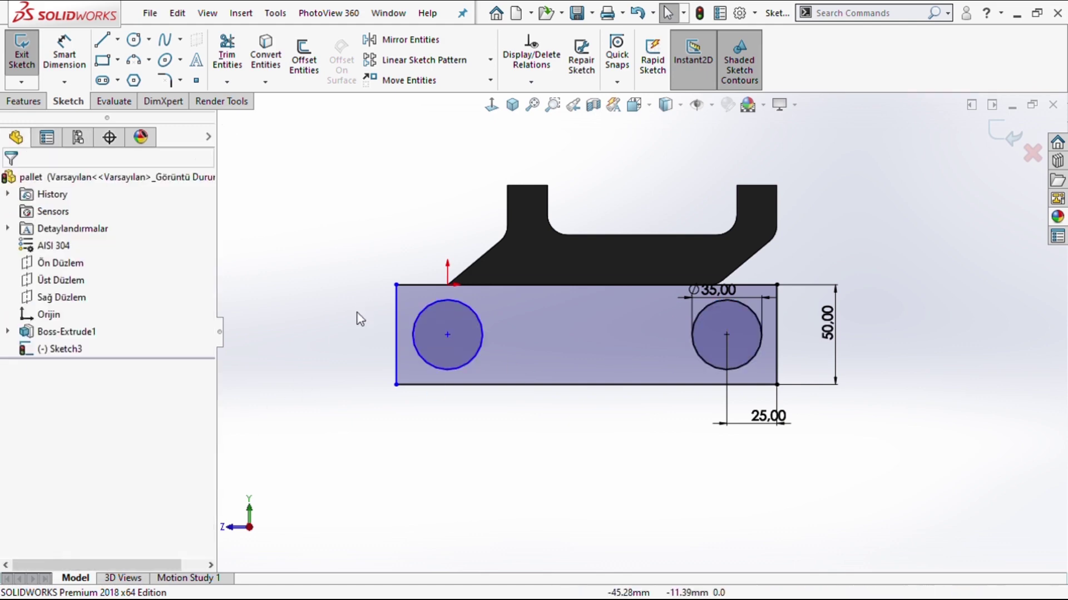
# Dimension the left circle centre 25 mm from the left edge and 145.54 mm from the right centre.
pyautogui.moveTo(367, 306); pyautogui.dragTo(393, 136, button='right')
pyautogui.click(395, 308)
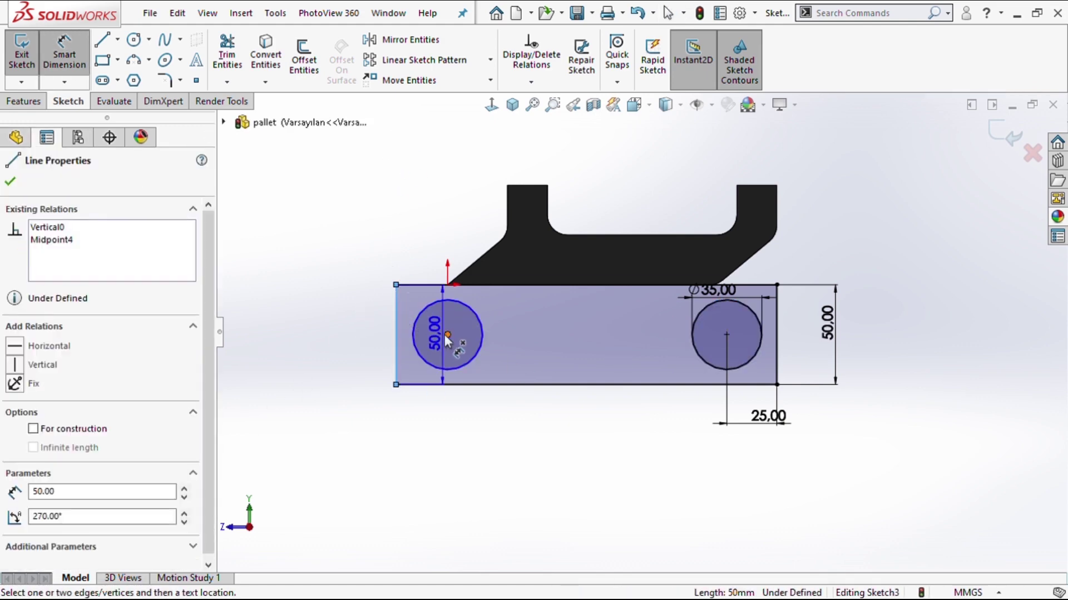
pyautogui.click(448, 335)
pyautogui.click(437, 418)
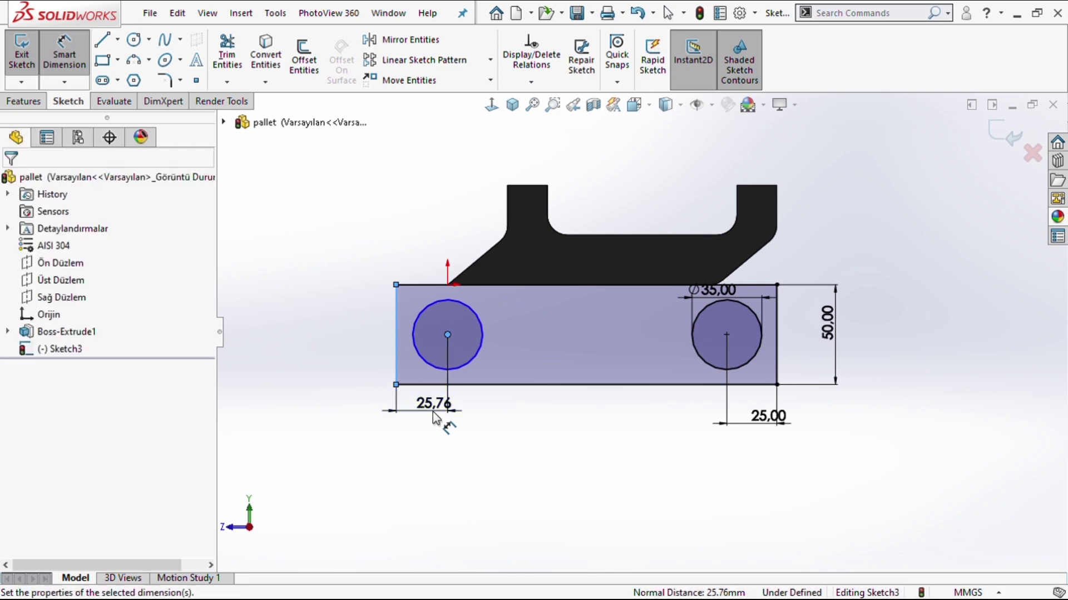
pyautogui.write('25.00mm')
pyautogui.press('Return')
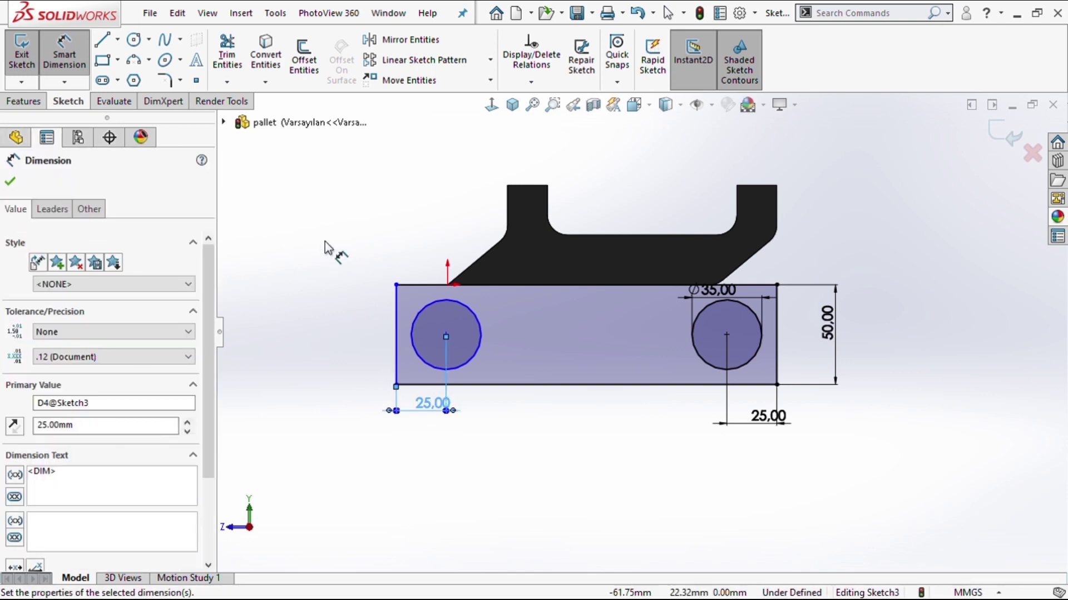
pyautogui.press('Escape')
pyautogui.click(446, 335)
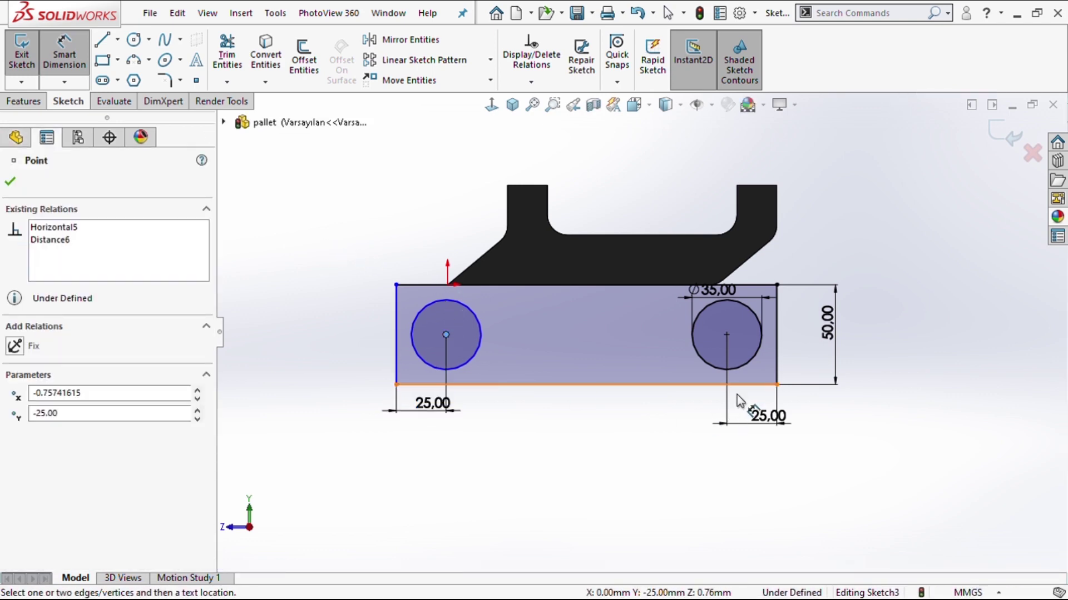
pyautogui.click(727, 335)
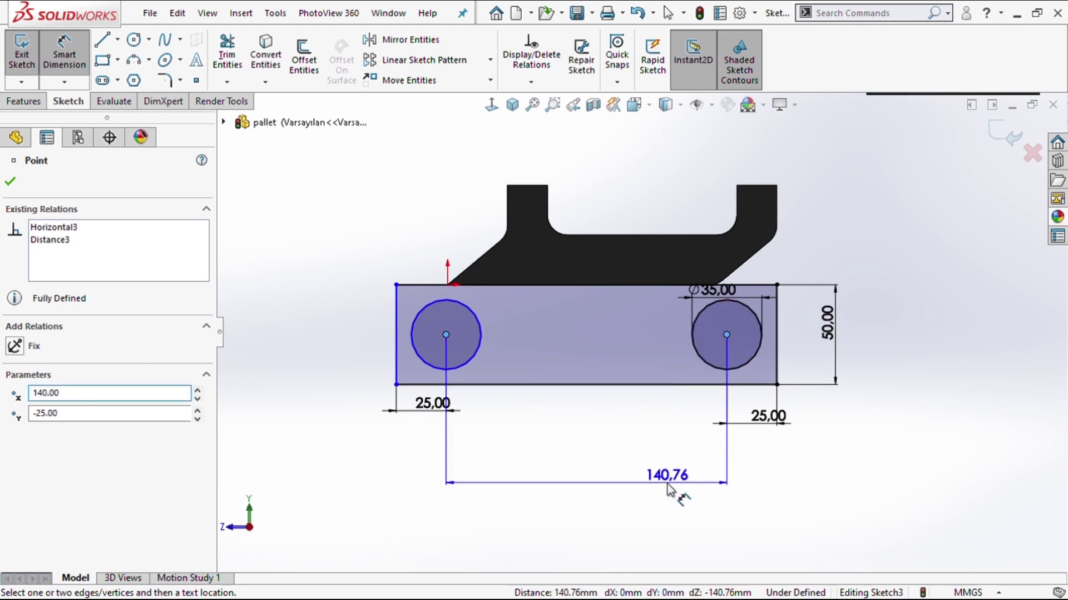
pyautogui.click(670, 491)
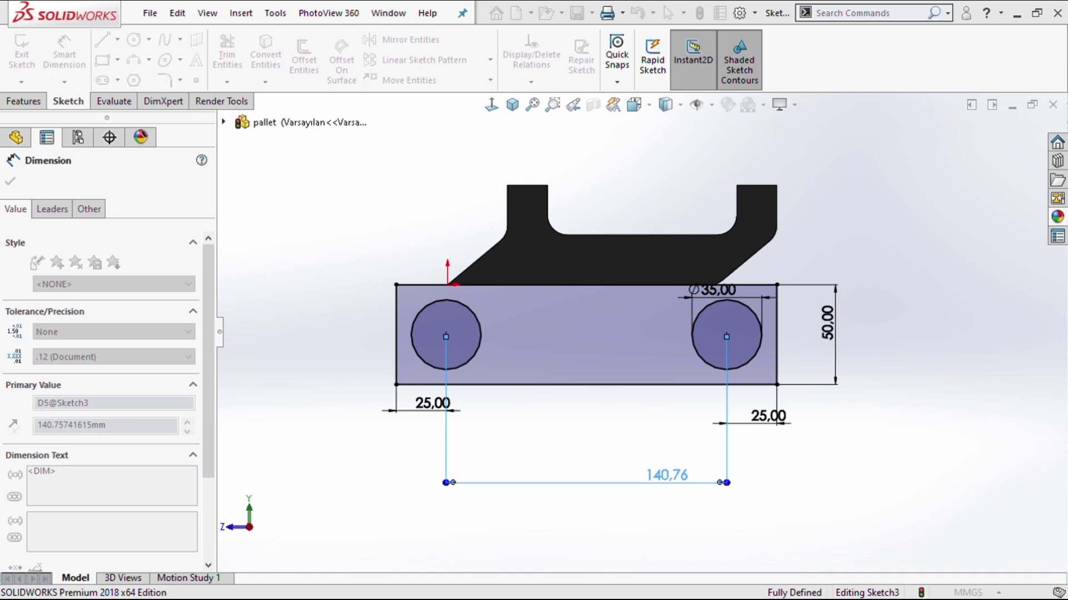
pyautogui.click(670, 490)
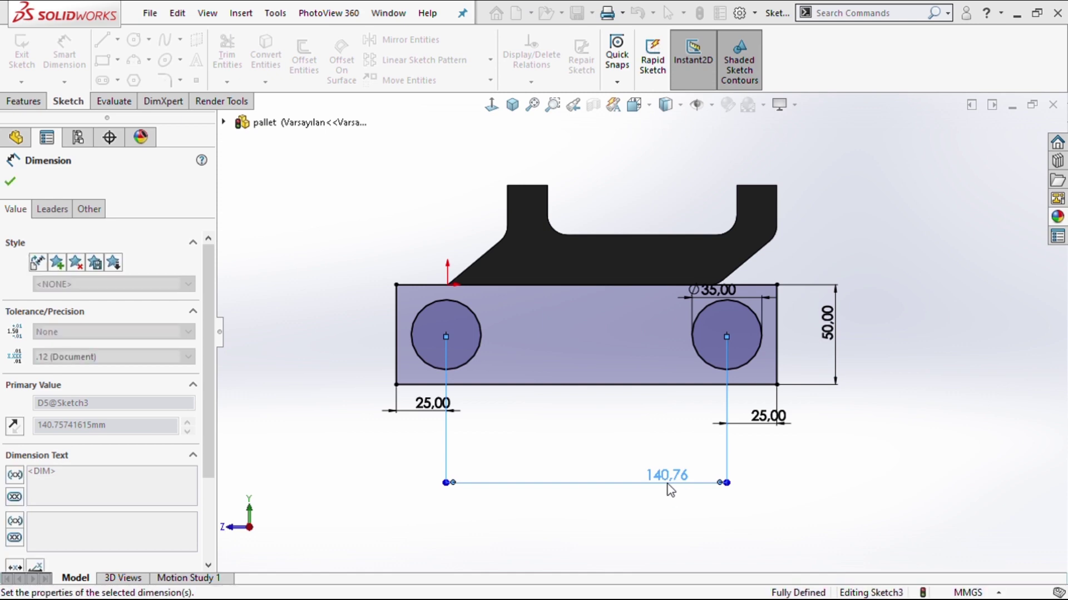
pyautogui.press('Escape')
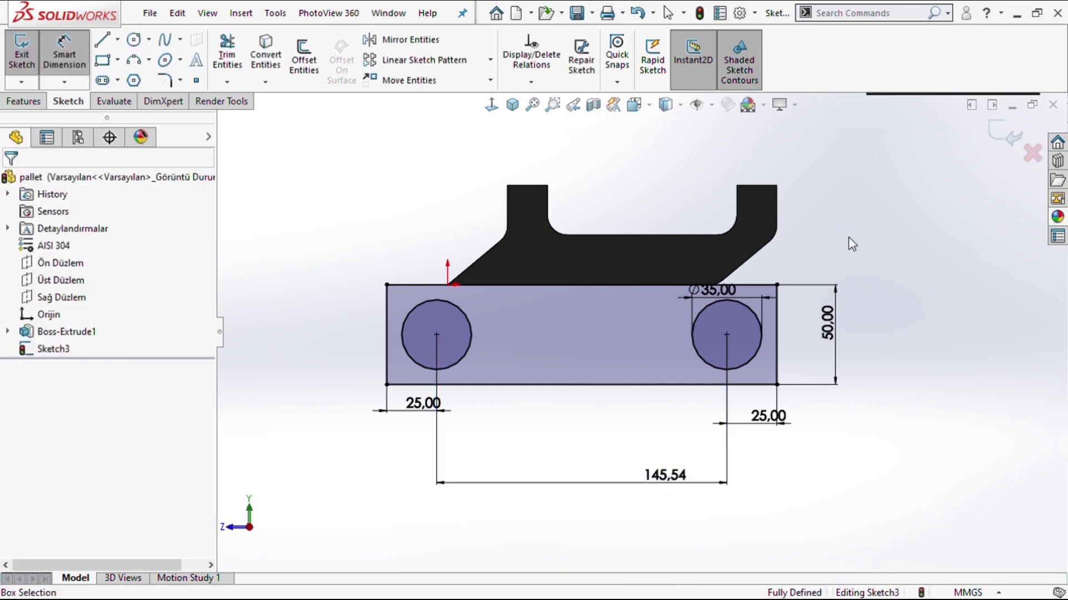
# Apply 20 mm sketch fillets to the top-left, bottom-left, top-right and bottom-right rectangle corners.
pyautogui.press('Escape')
pyautogui.click(165, 82)
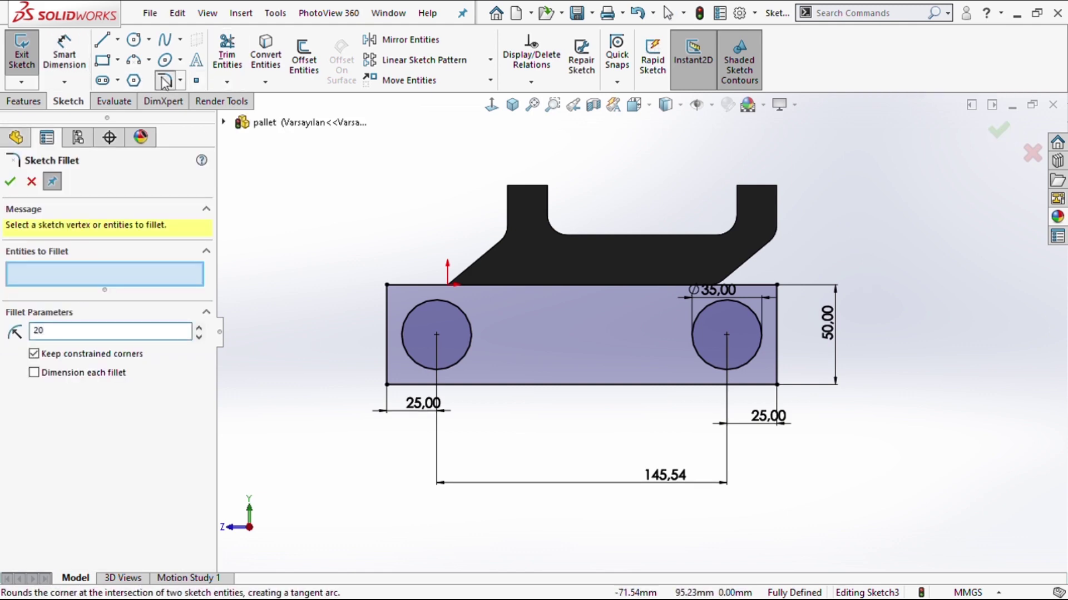
pyautogui.click(388, 286)
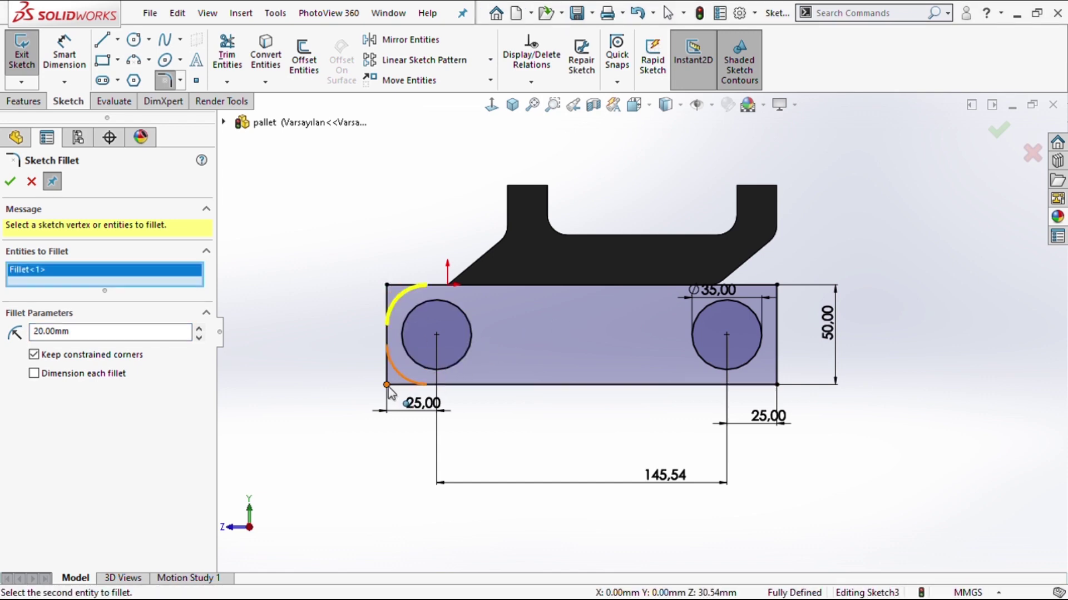
pyautogui.click(443, 364)
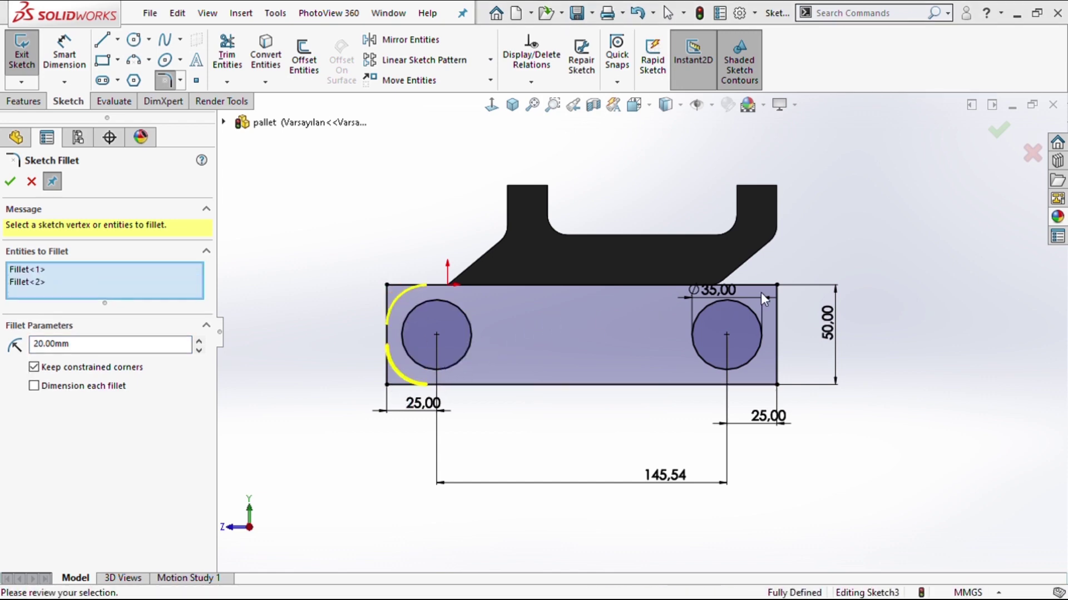
pyautogui.click(778, 287)
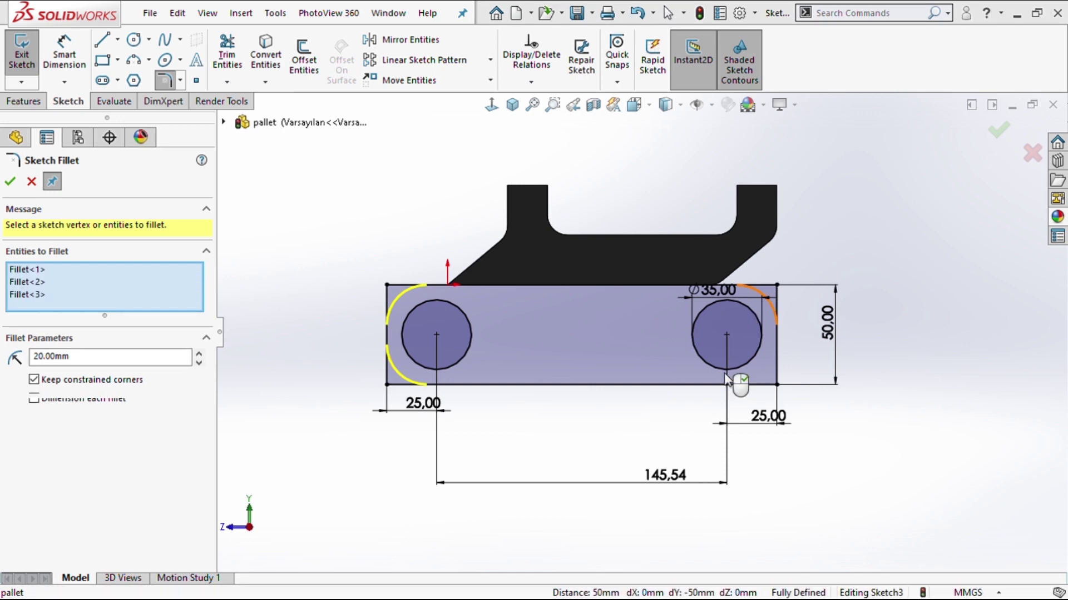
pyautogui.click(777, 386)
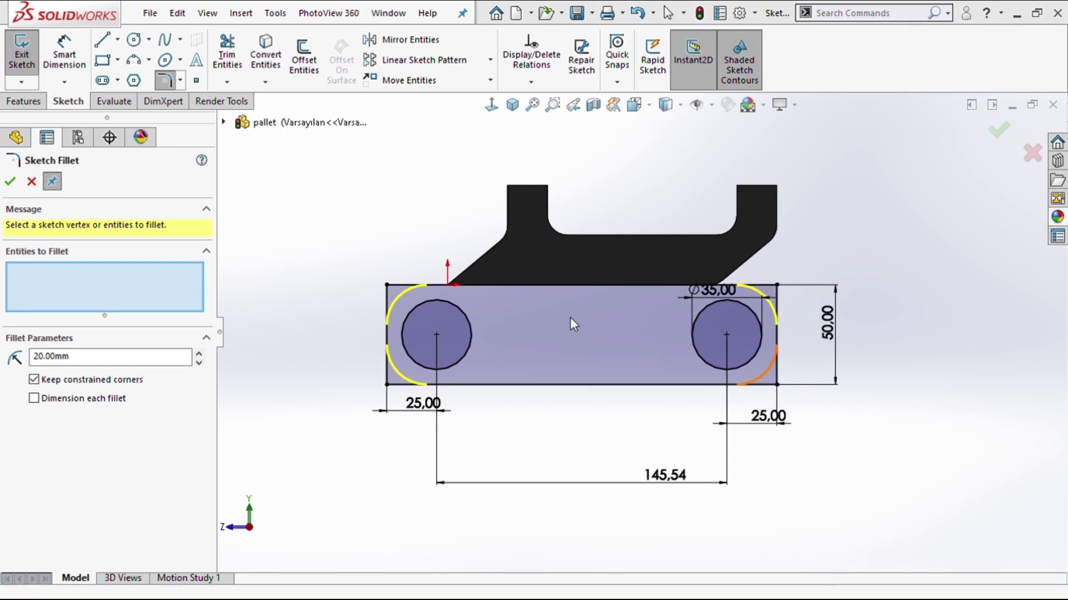
pyautogui.click(11, 182)
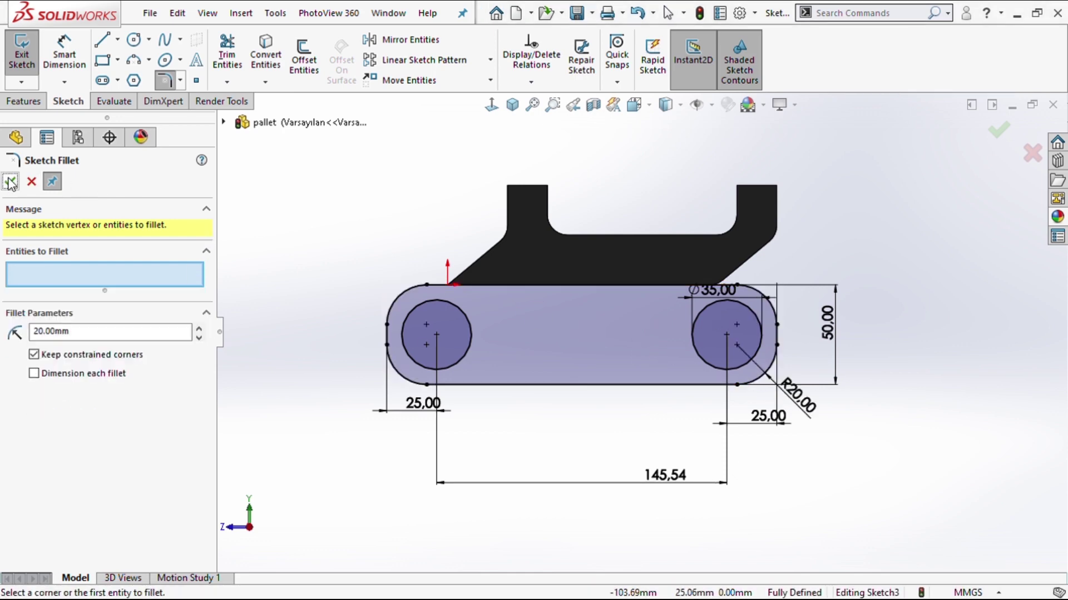
pyautogui.click(10, 185)
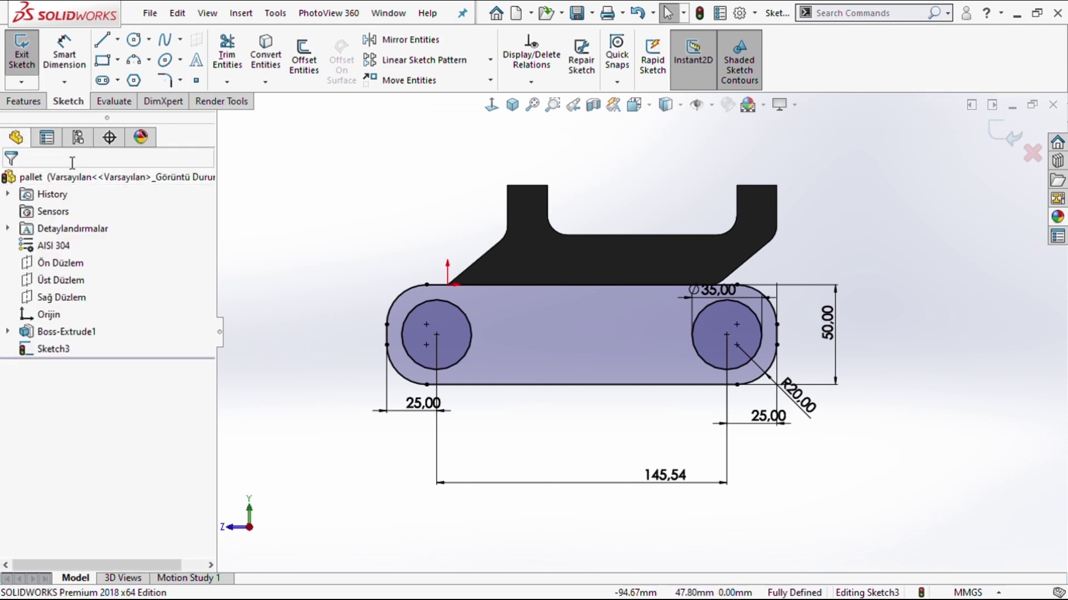
# Extrude Sketch3 as Boss-Extrude2, 50 mm deep starting from a 25 mm offset.
pyautogui.click(43, 104)
pyautogui.moveTo(347, 250)
pyautogui.mouseDown(button='middle')
pyautogui.moveTo(401, 238)
pyautogui.moveTo(564, 352)
pyautogui.mouseUp(button='middle')
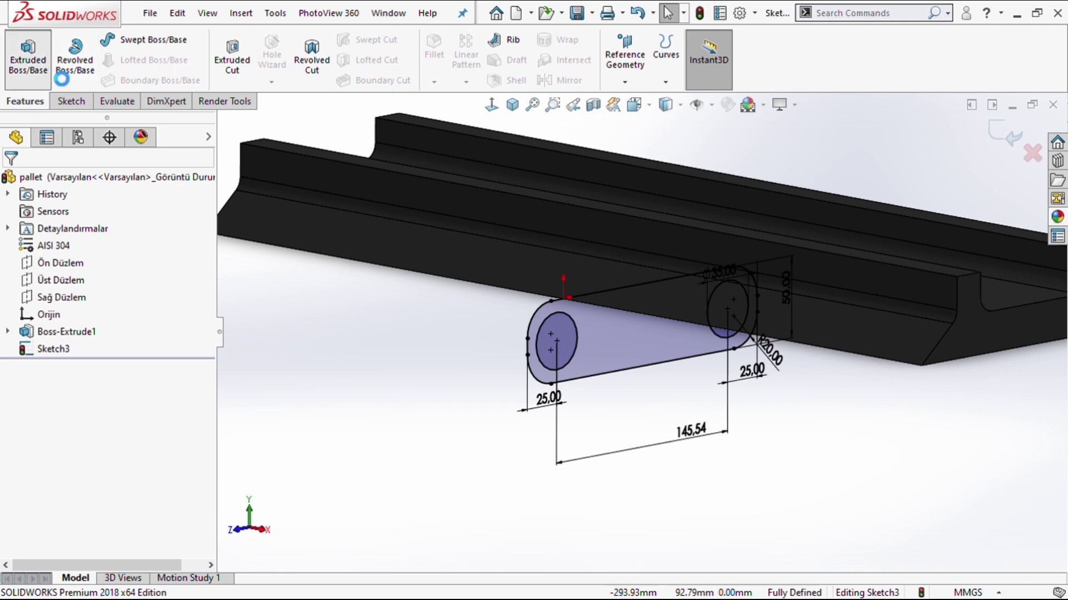
pyautogui.click(28, 55)
pyautogui.click(98, 230)
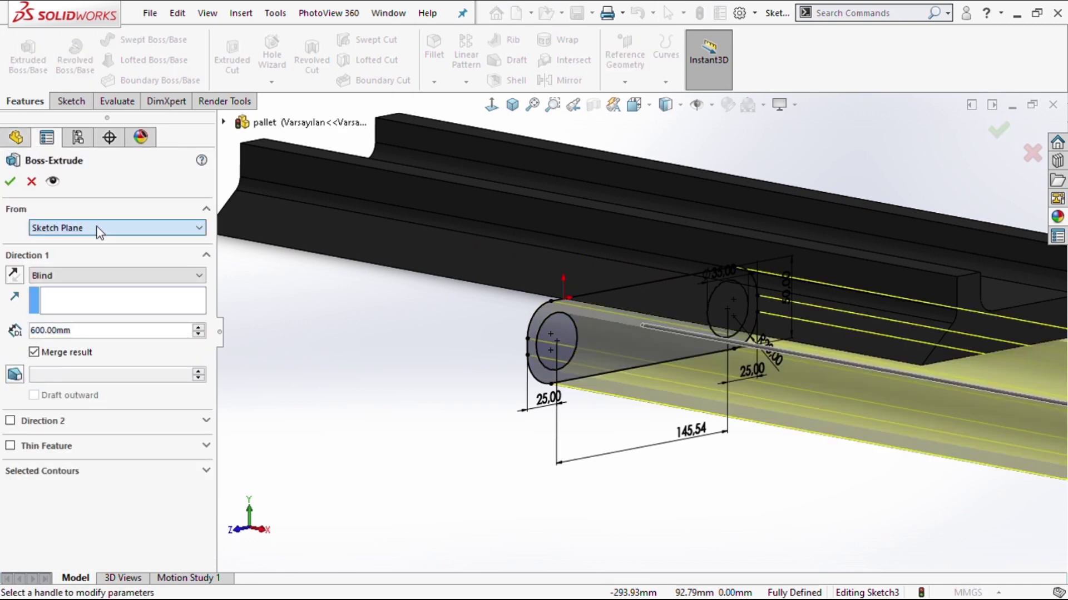
pyautogui.click(78, 269)
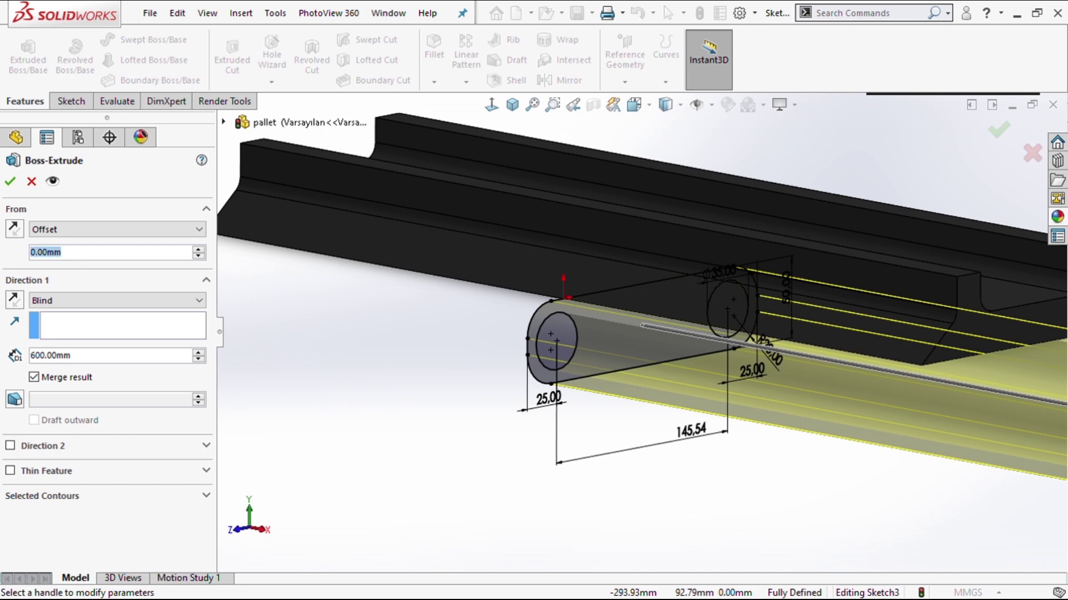
pyautogui.write('25')
pyautogui.press('Return')
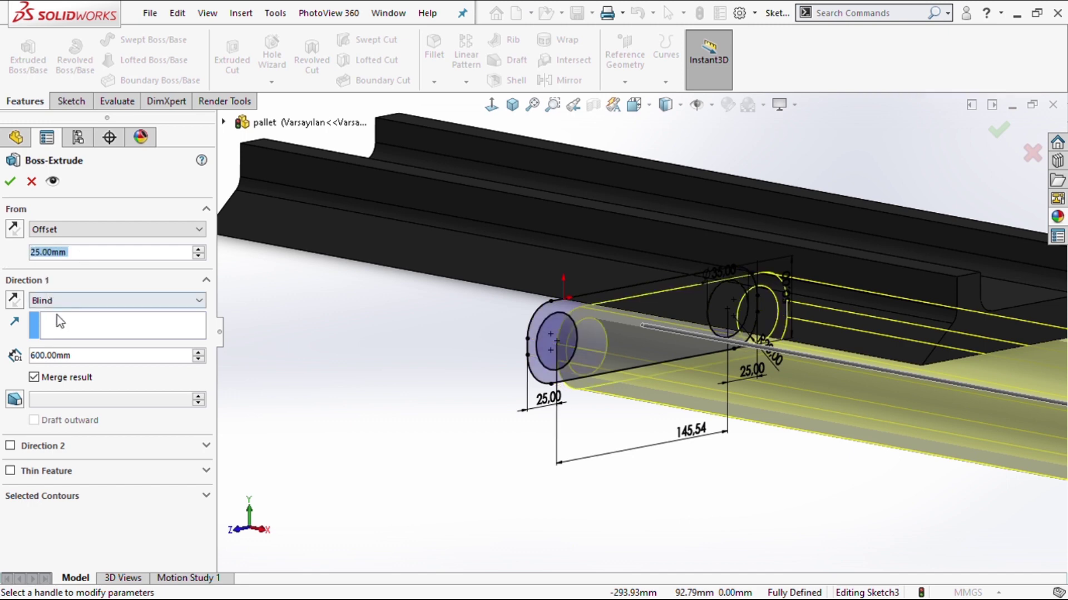
pyautogui.click(99, 362)
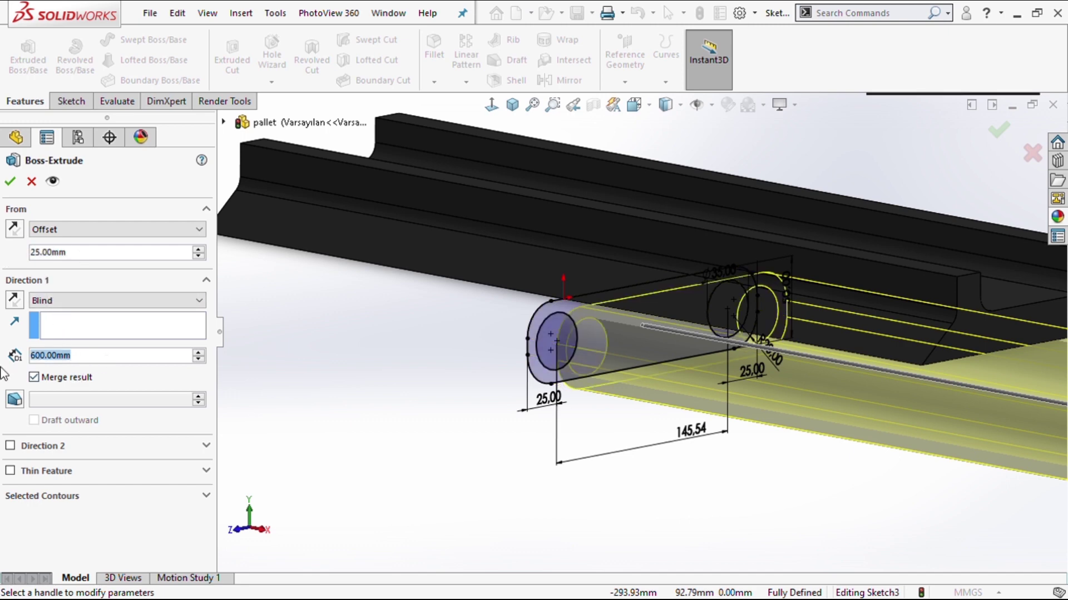
pyautogui.write('50')
pyautogui.press('Return')
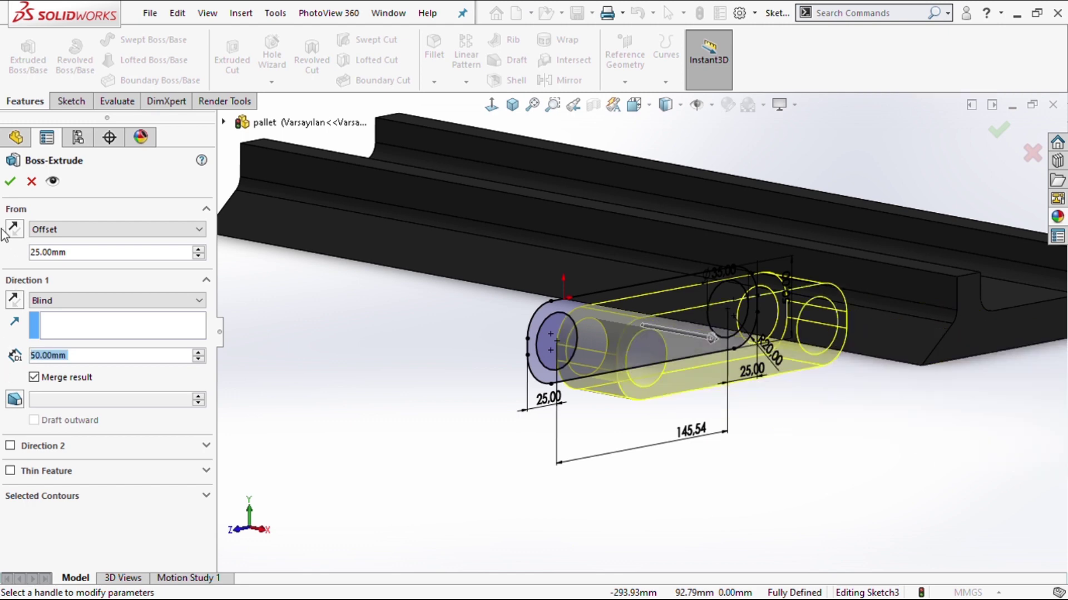
pyautogui.click(10, 187)
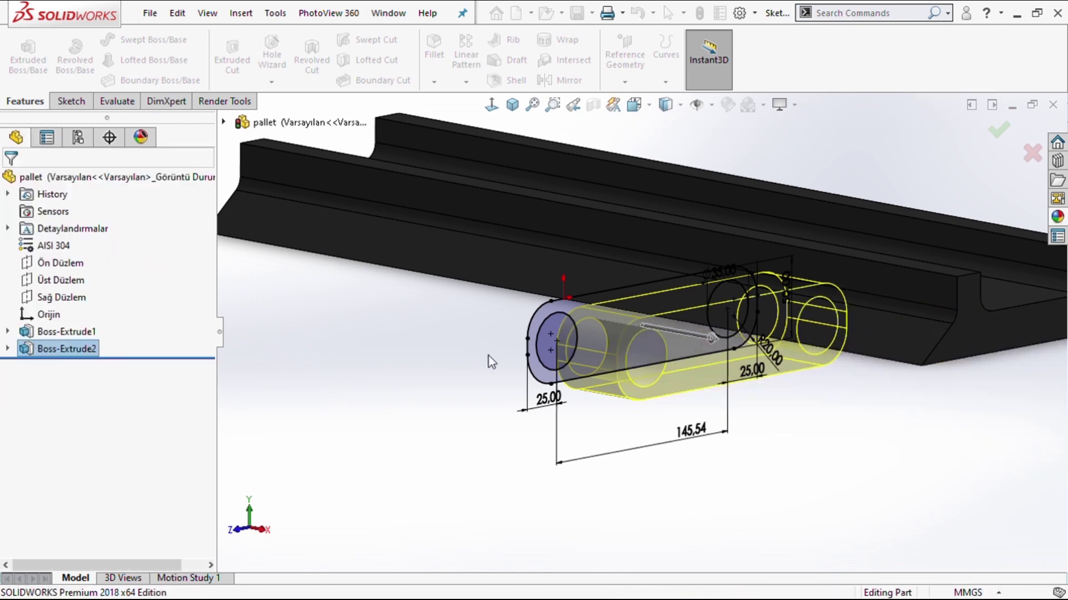
pyautogui.moveTo(471, 347)
pyautogui.mouseDown(button='middle')
pyautogui.moveTo(495, 292)
pyautogui.moveTo(500, 228)
pyautogui.moveTo(459, 122)
pyautogui.mouseUp(button='middle')
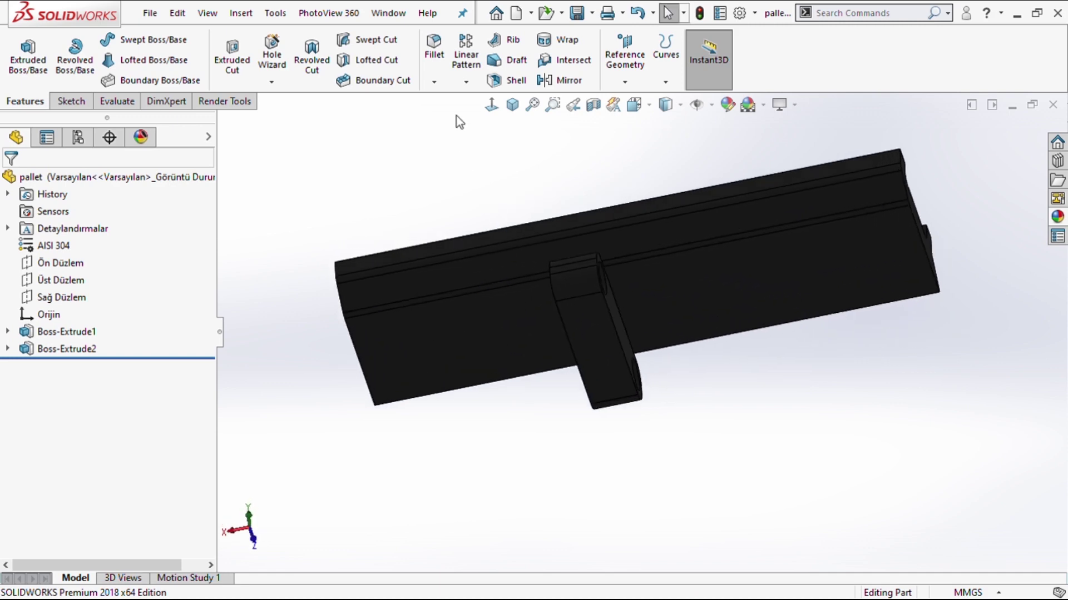
# Mirror Boss-Extrude2 about the Sağ Düzlem plane to create Mirror1.
pyautogui.click(466, 83)
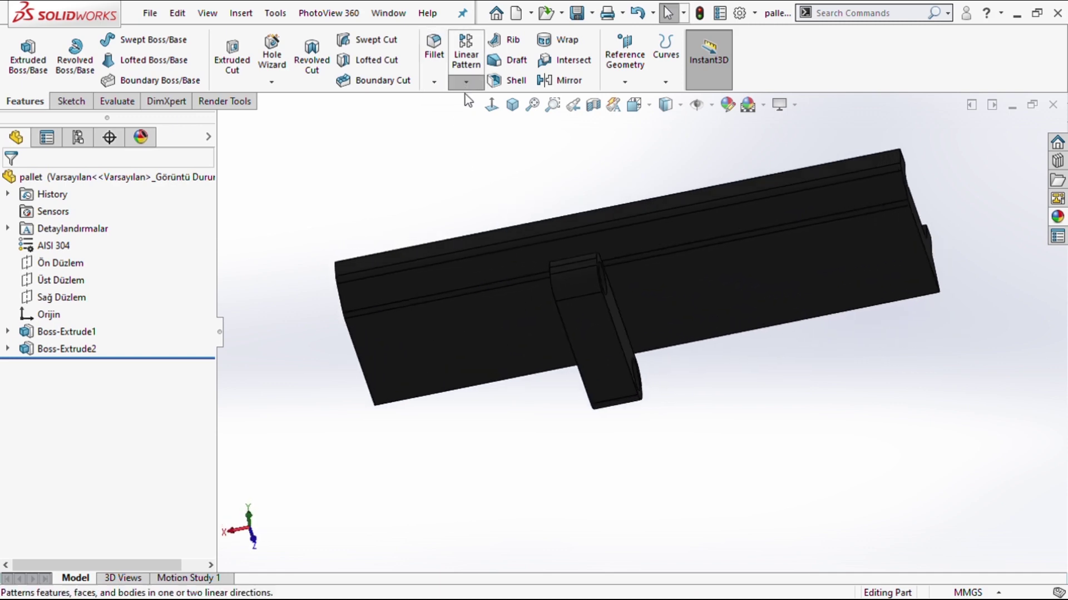
pyautogui.click(459, 138)
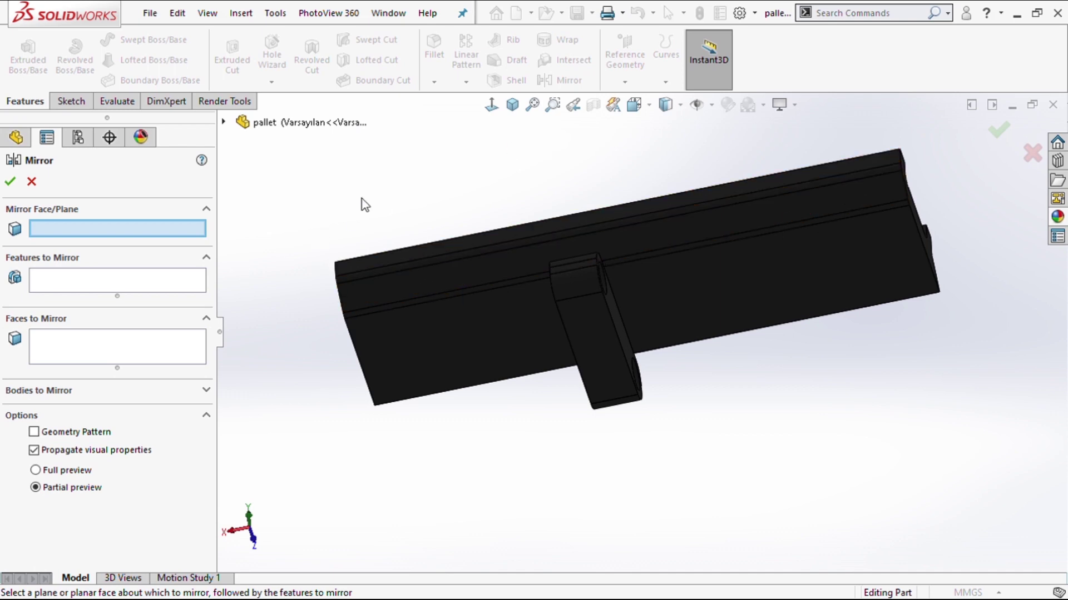
pyautogui.click(224, 121)
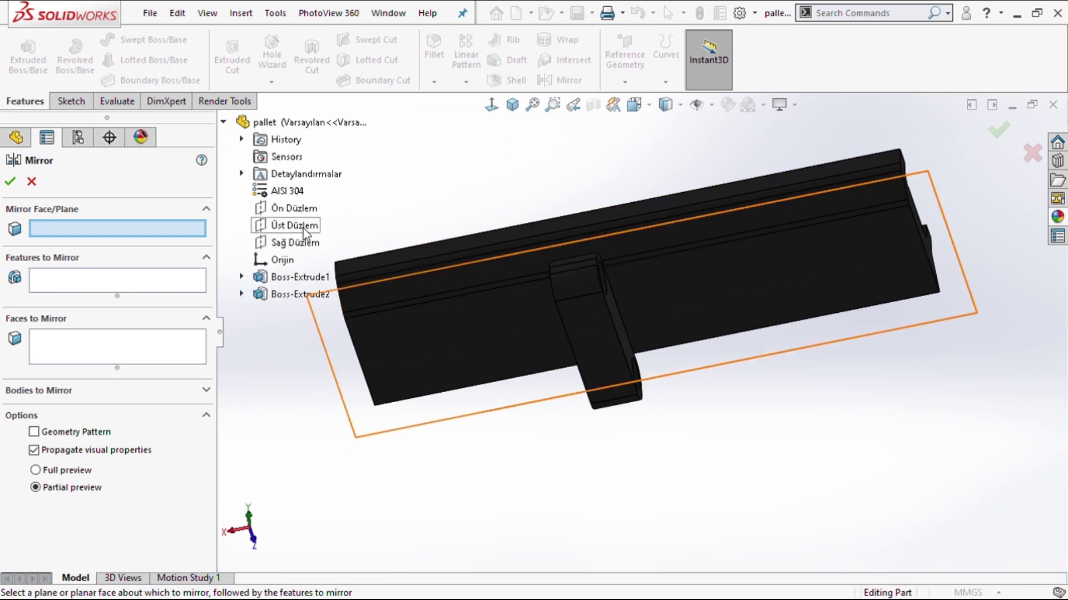
pyautogui.click(309, 245)
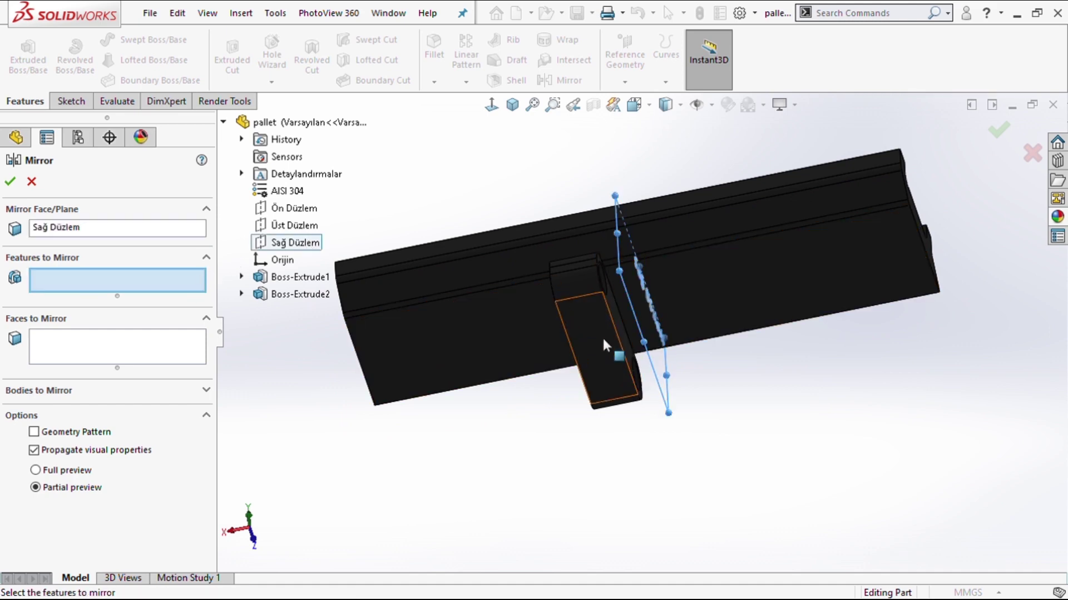
pyautogui.click(275, 294)
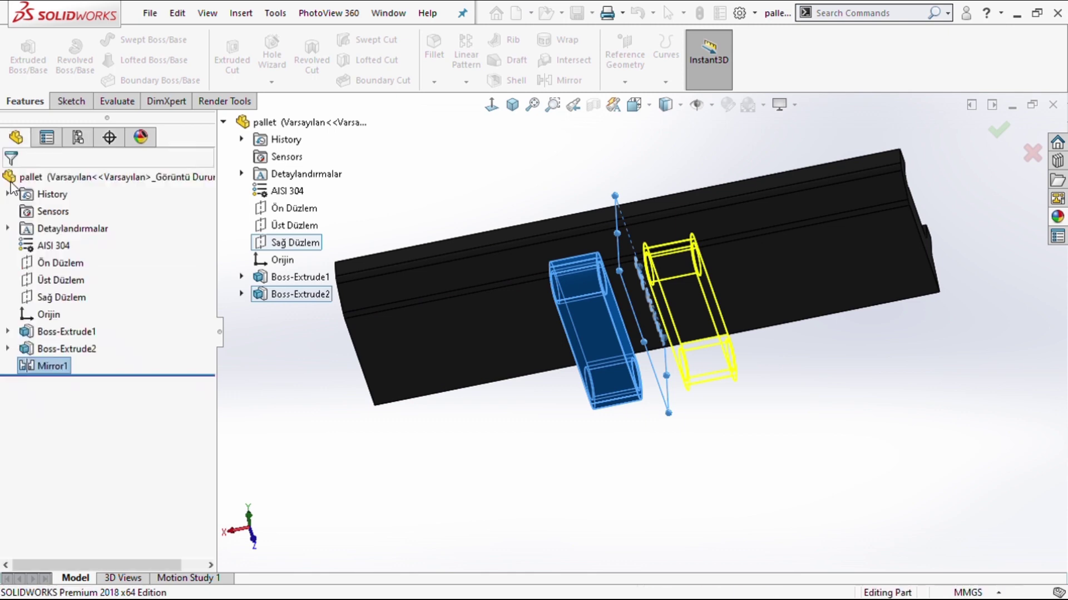
pyautogui.moveTo(668, 333)
pyautogui.mouseDown(button='middle')
pyautogui.moveTo(686, 240)
pyautogui.moveTo(595, 210)
pyautogui.moveTo(629, 255)
pyautogui.moveTo(697, 267)
pyautogui.mouseUp(button='middle')
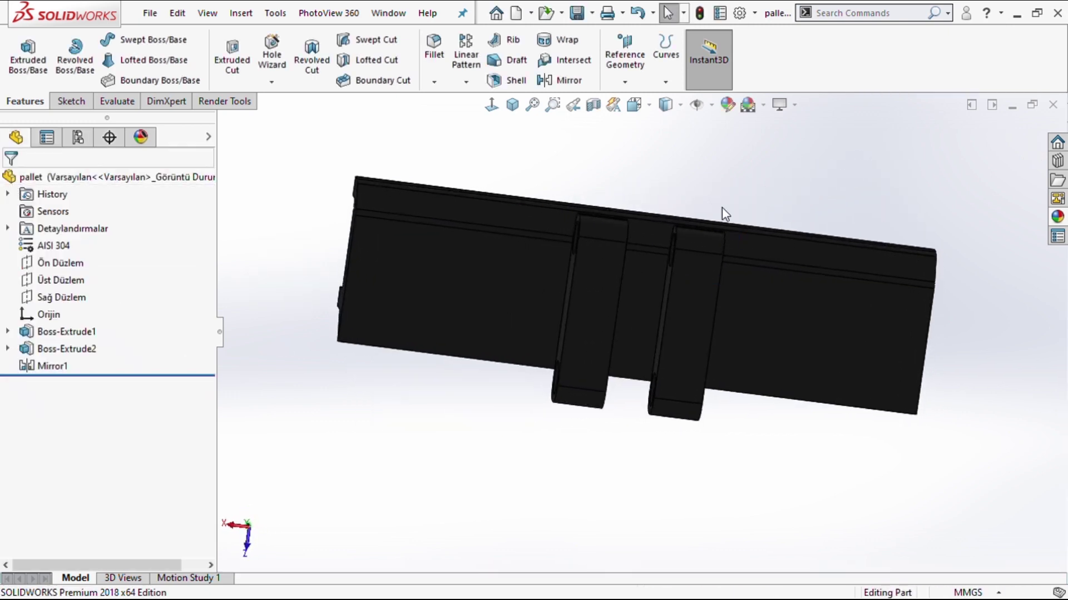
# Start a sketch on the block face and draw three rectangles: one in each block, one wide below.
pyautogui.click(591, 299)
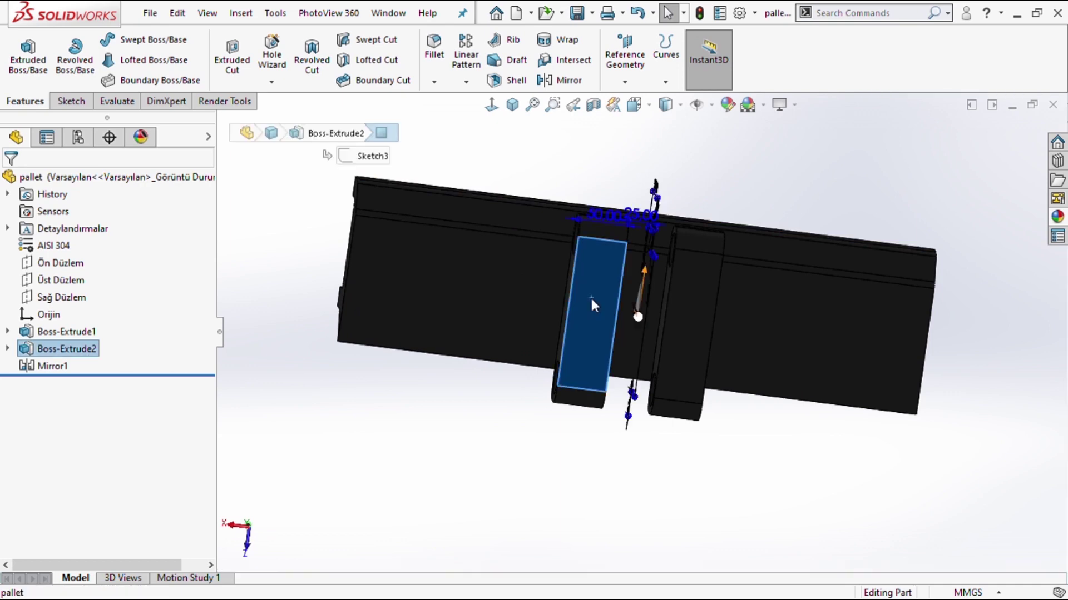
pyautogui.press('s')
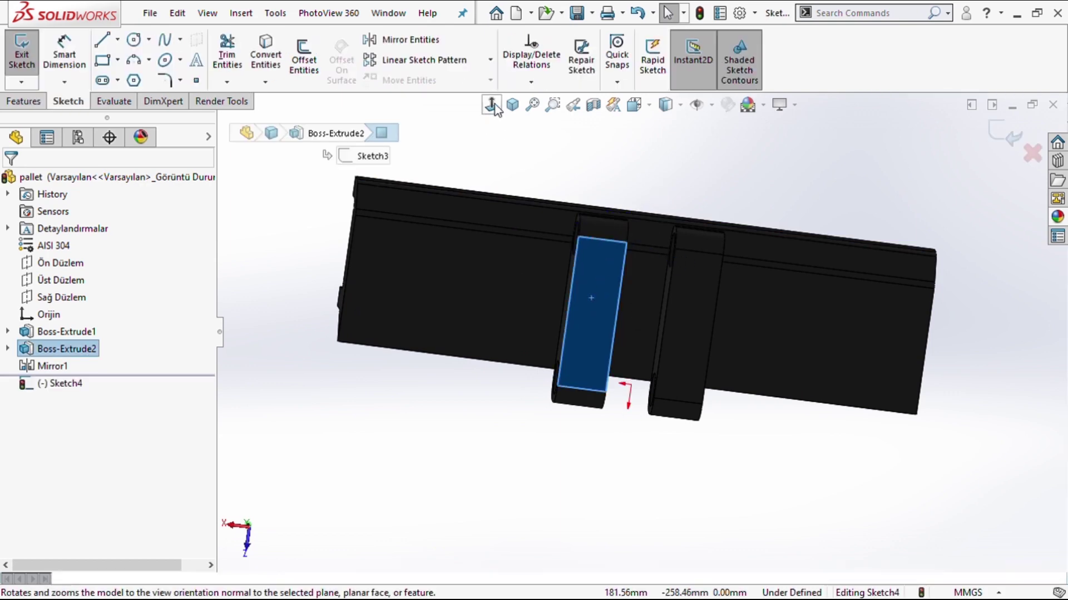
pyautogui.click(661, 228)
pyautogui.scroll(-2, 712, 287)
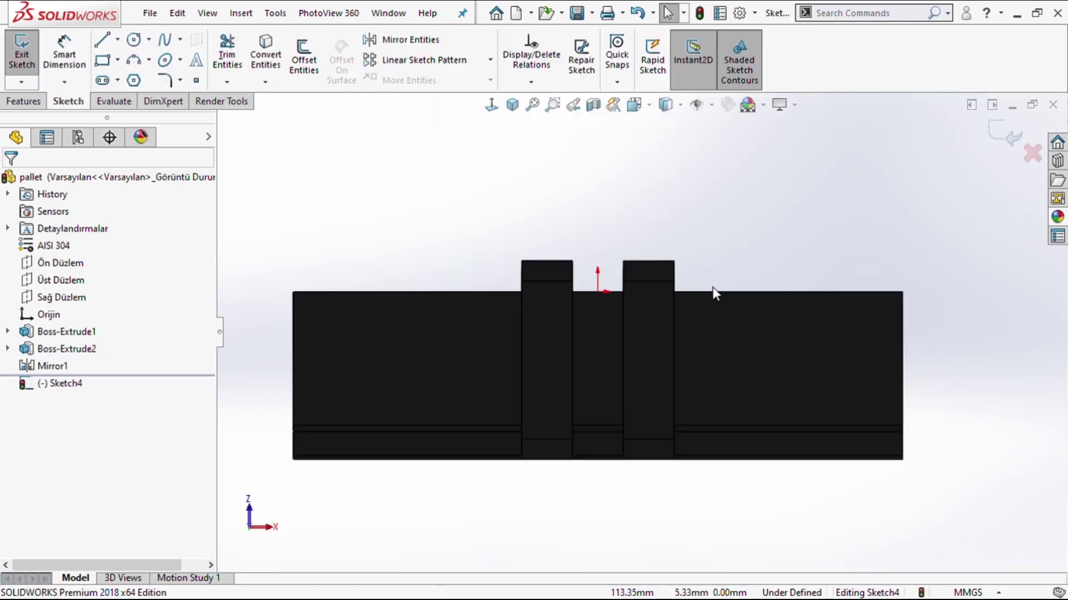
pyautogui.scroll(-2, 612, 312)
pyautogui.scroll(-2, 539, 339)
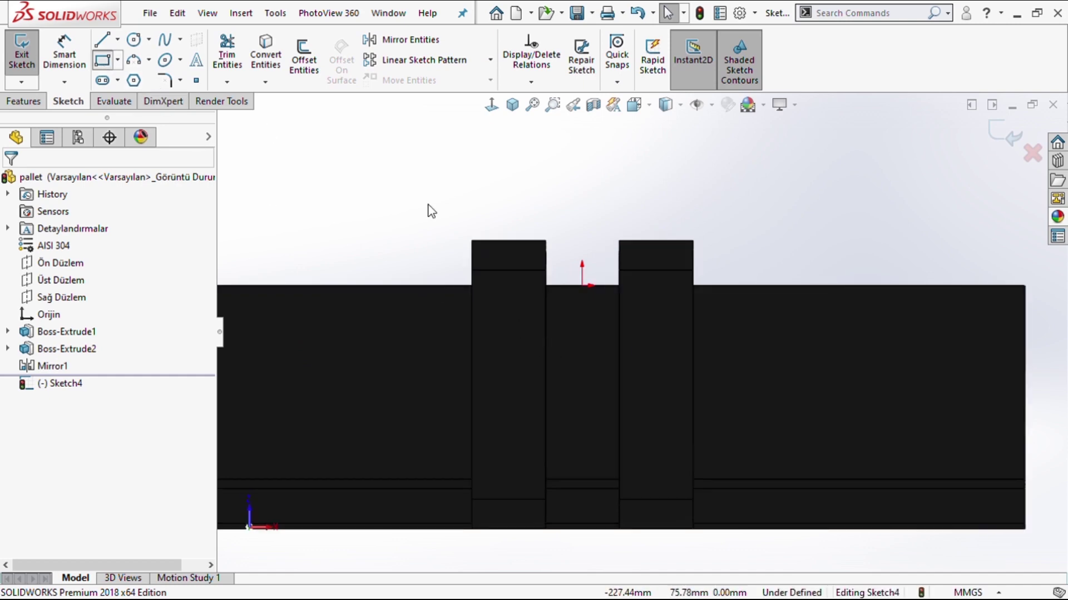
pyautogui.press('r')
pyautogui.click(472, 240)
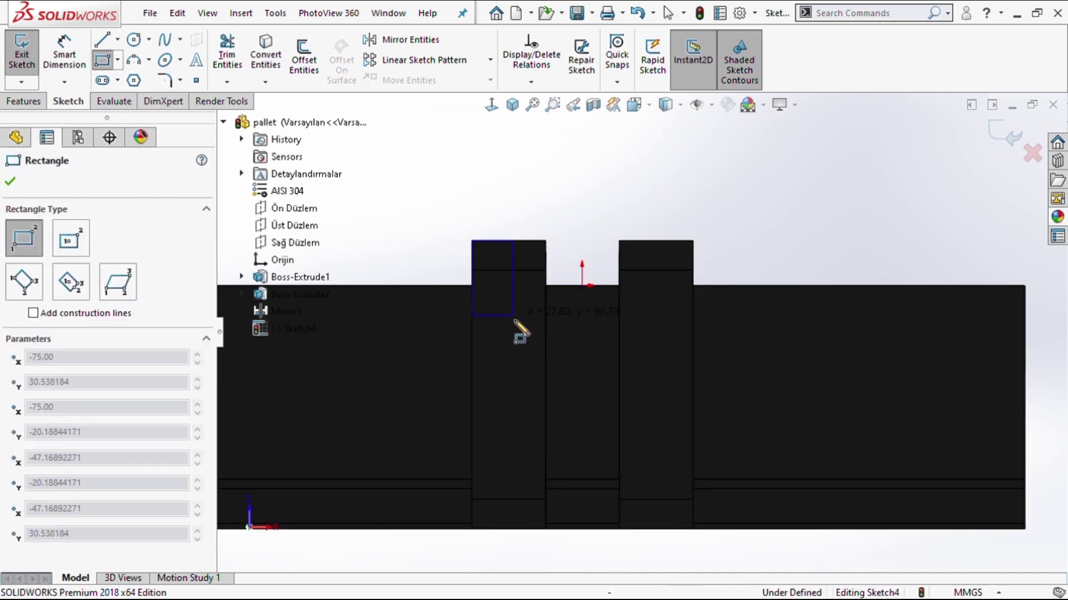
pyautogui.click(512, 354)
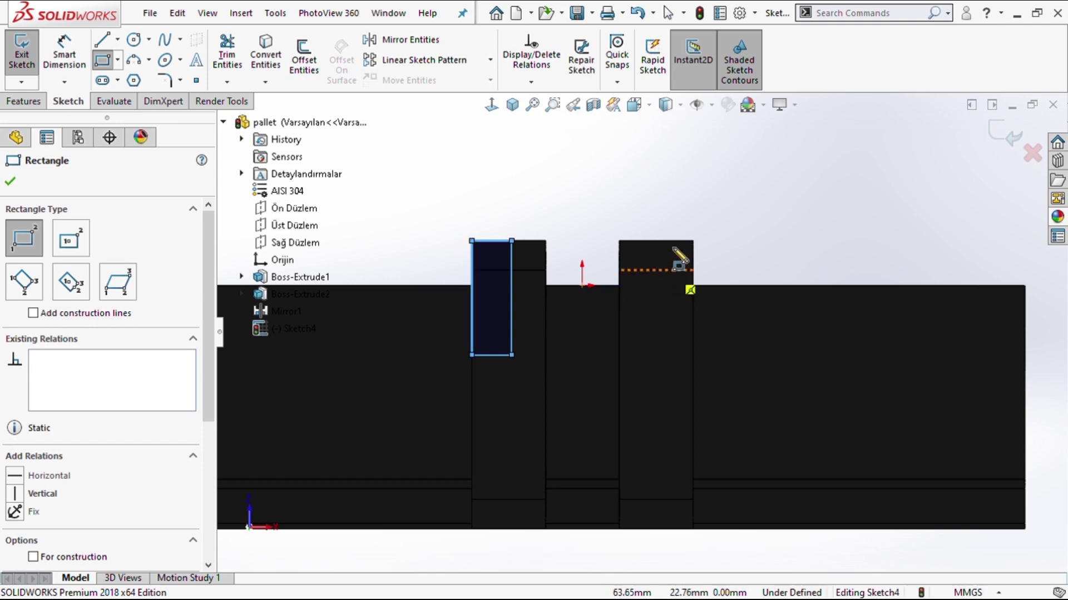
pyautogui.click(692, 240)
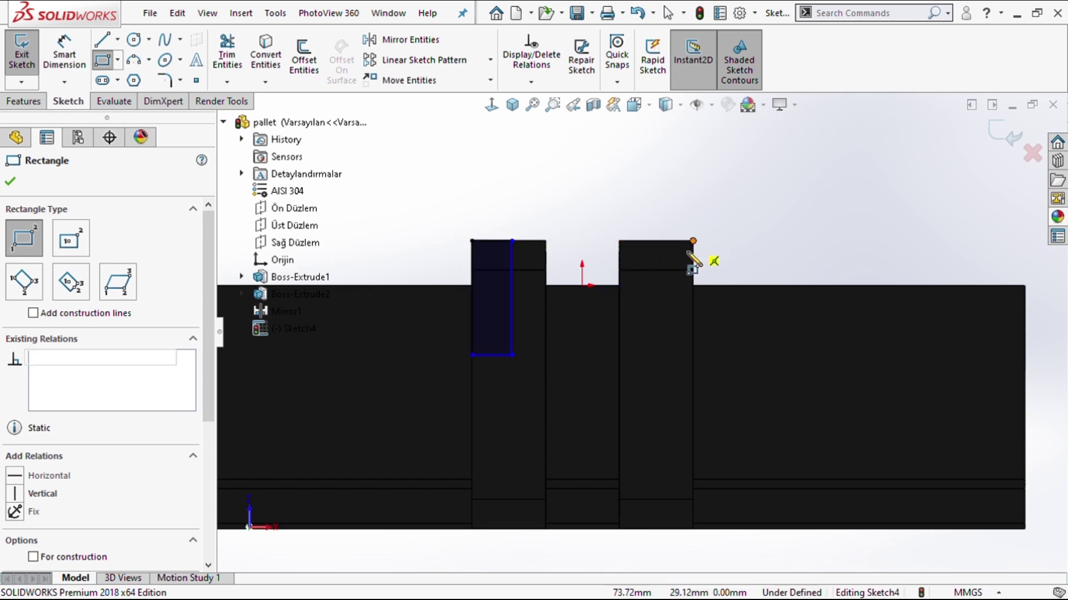
pyautogui.click(649, 352)
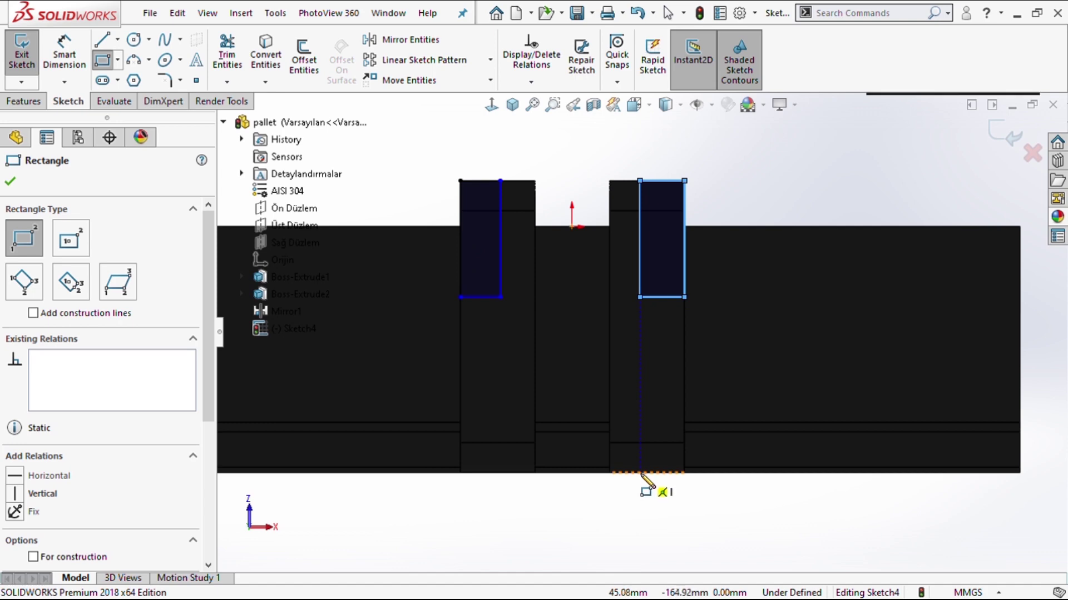
pyautogui.click(642, 474)
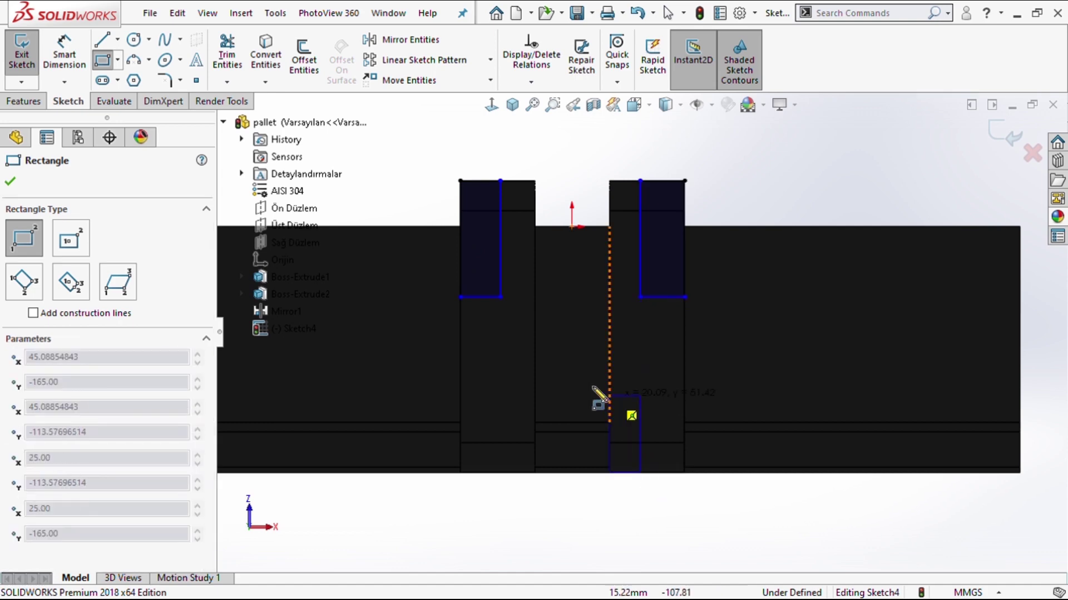
pyautogui.click(501, 334)
pyautogui.press('Escape')
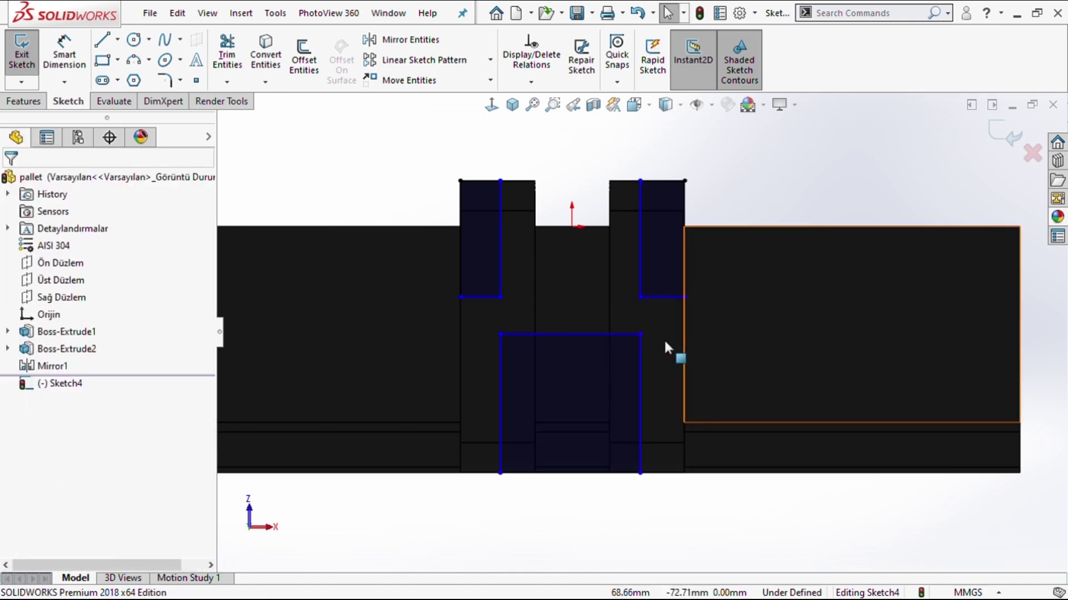
# Make the lower rectangle's left and right sides collinear with the upper rectangles' inner edges.
pyautogui.click(640, 350)
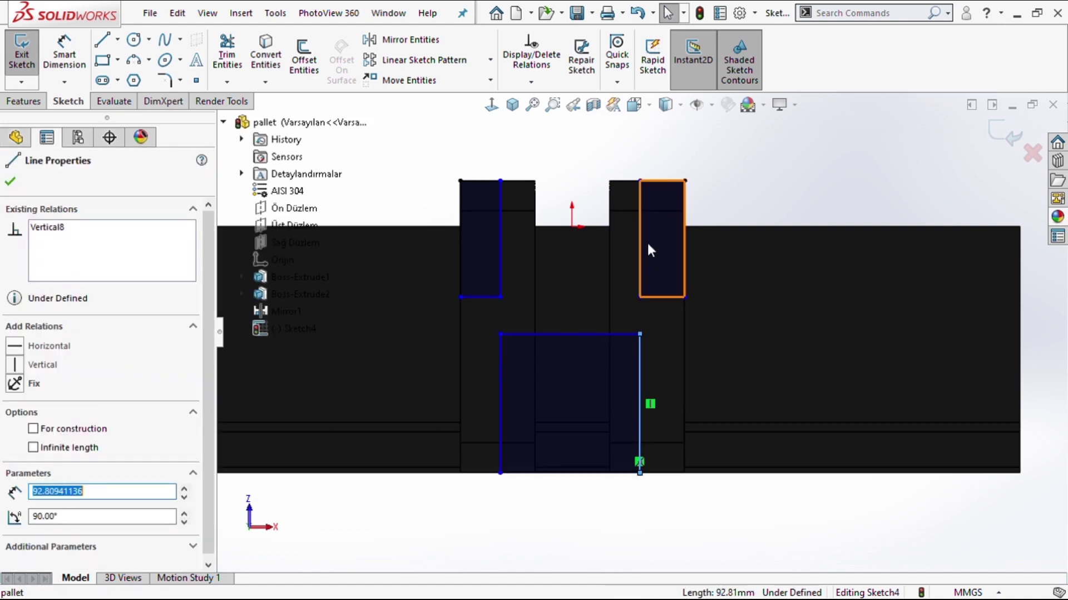
pyautogui.keyDown('ctrl'); pyautogui.click(641, 239); pyautogui.keyUp('ctrl')
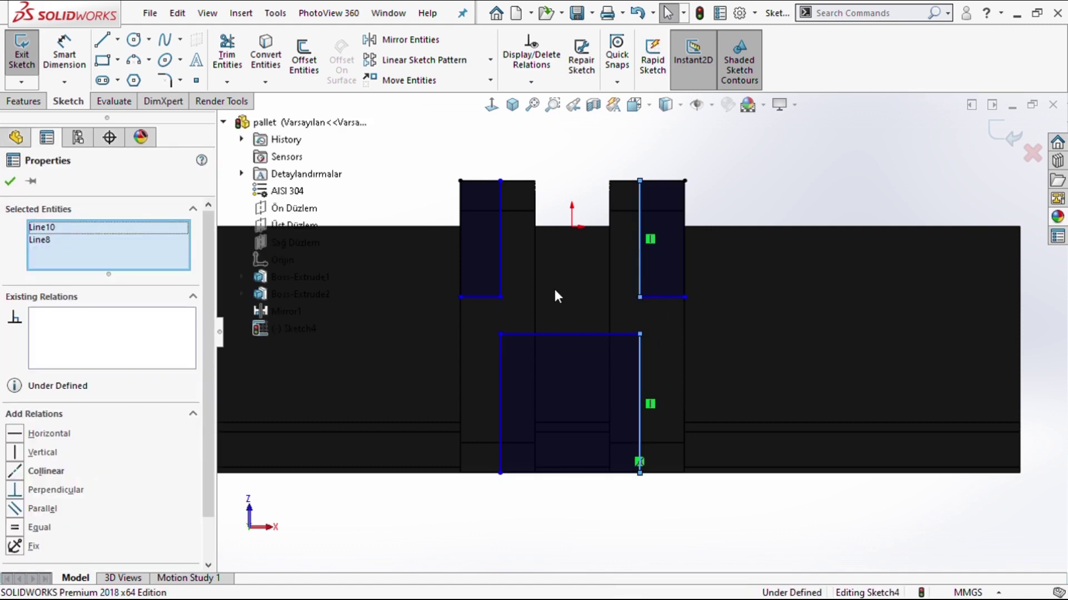
pyautogui.click(44, 470)
pyautogui.click(779, 184)
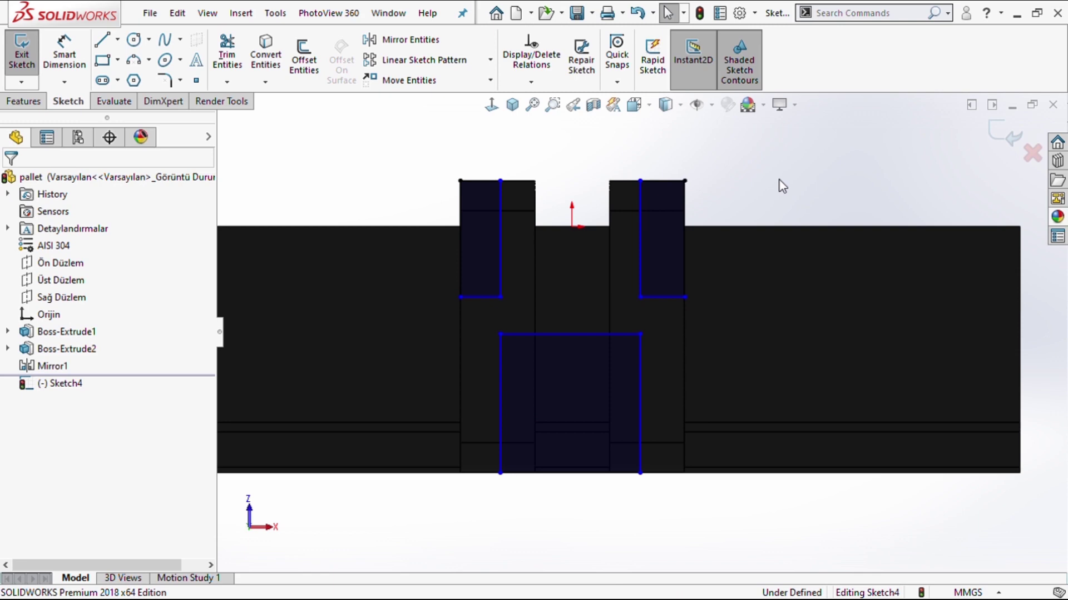
pyautogui.click(497, 375)
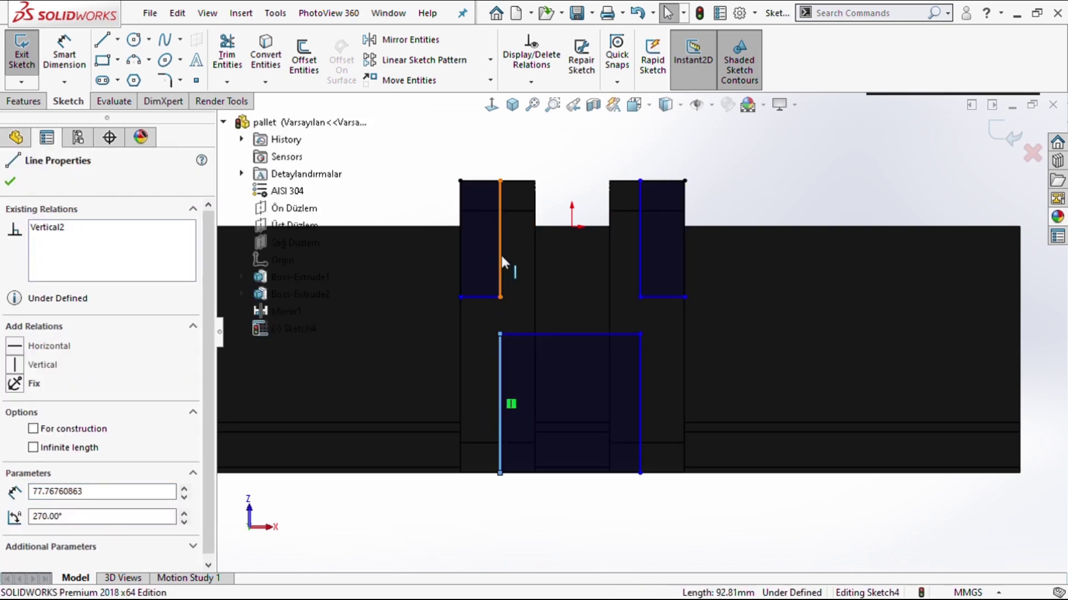
pyautogui.keyDown('ctrl'); pyautogui.click(500, 256); pyautogui.keyUp('ctrl')
pyautogui.click(37, 472)
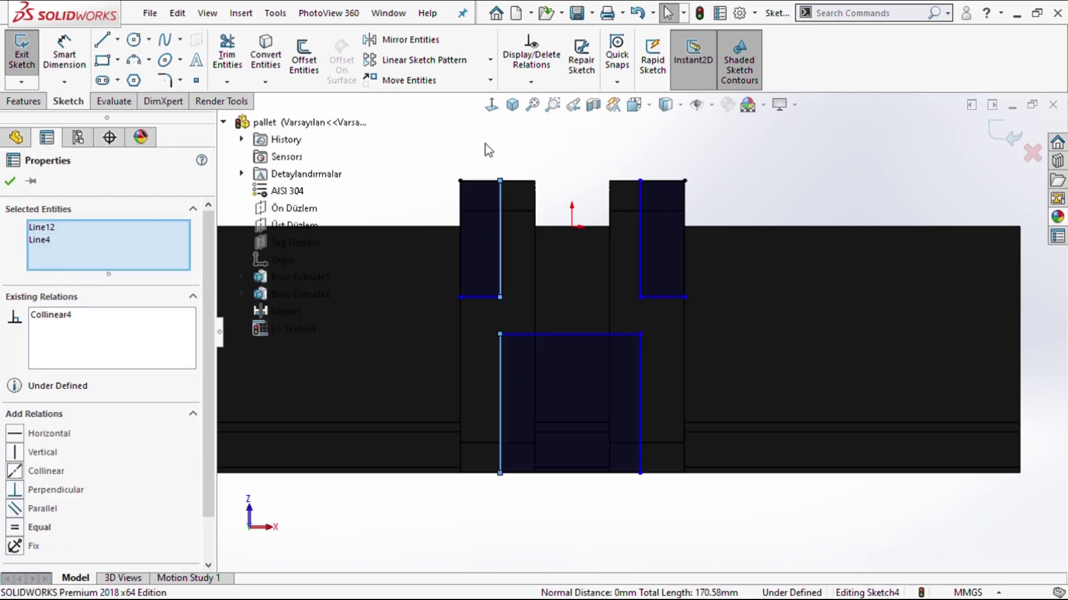
pyautogui.click(486, 144)
pyautogui.moveTo(877, 310); pyautogui.dragTo(871, 166, button='right')
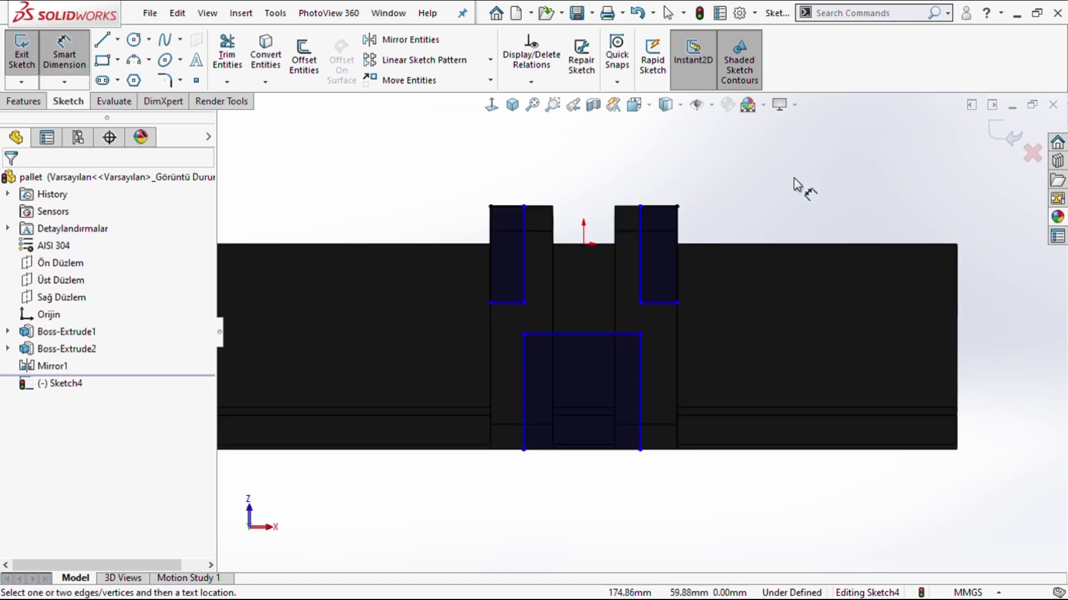
# Dimension the right and left inner edges 50 mm each from the origin.
pyautogui.scroll(-2, 476, 274)
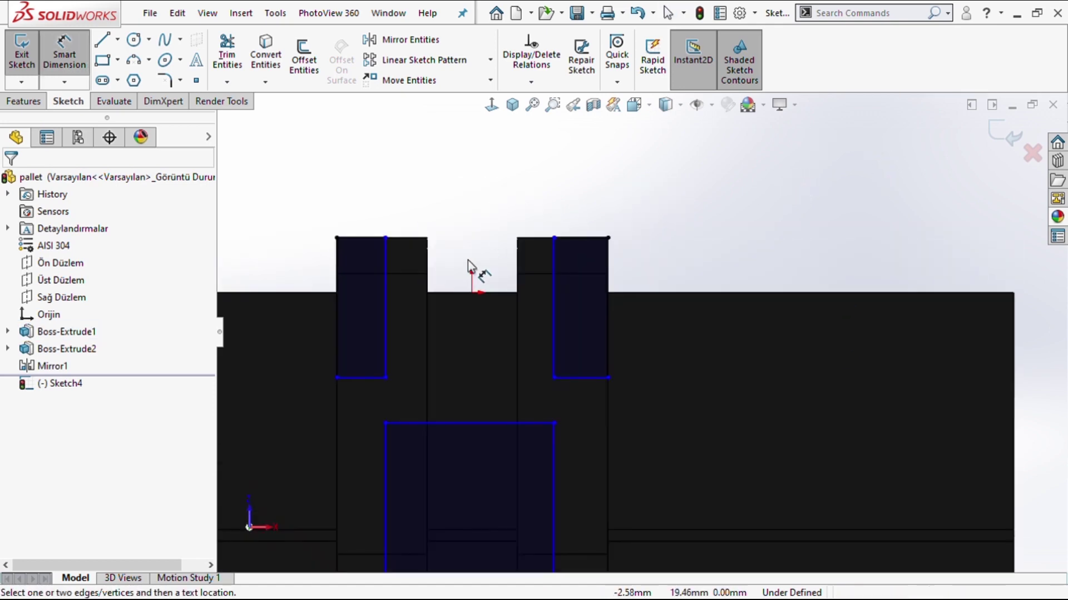
pyautogui.click(552, 244)
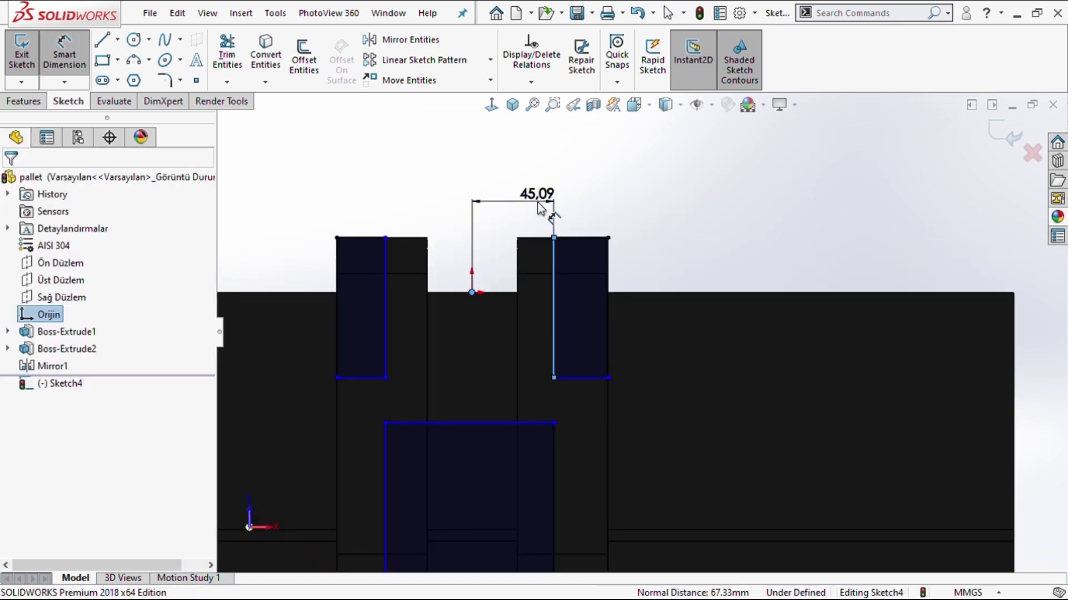
pyautogui.click(537, 202)
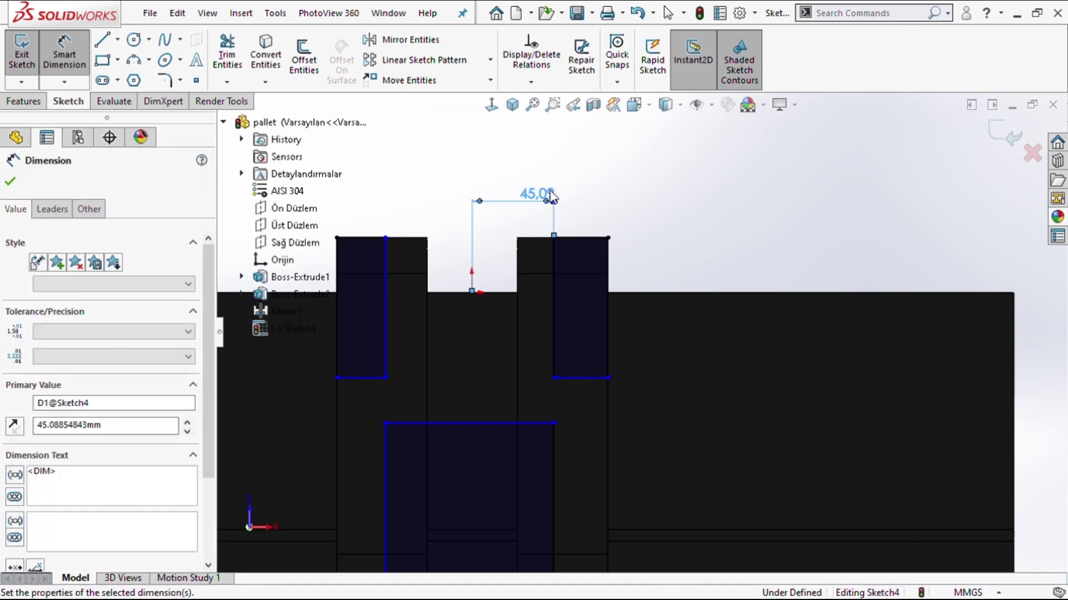
pyautogui.write('50')
pyautogui.press('Return')
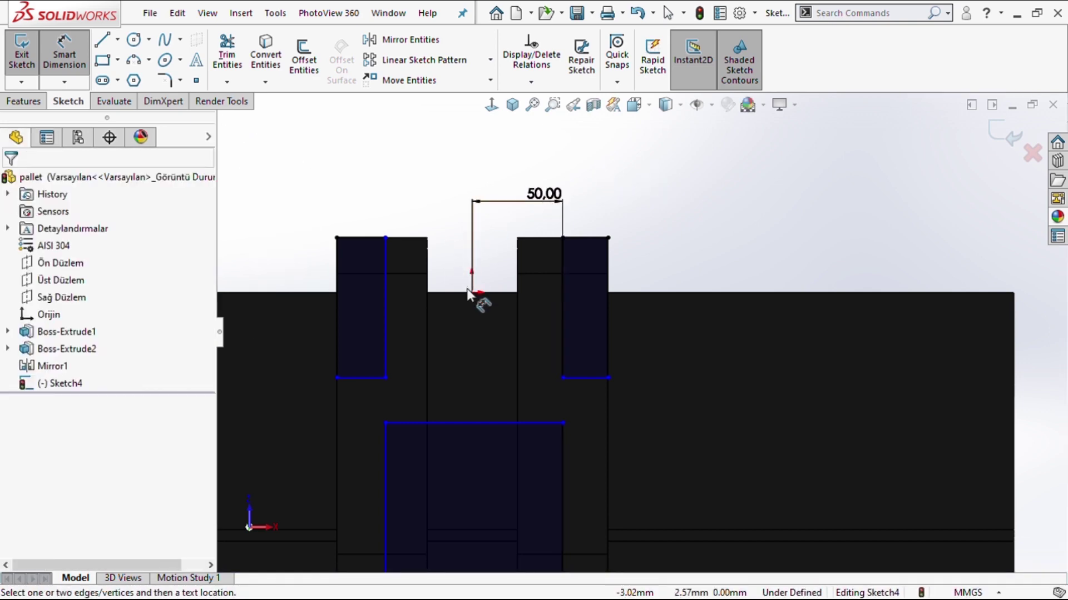
pyautogui.click(471, 293)
pyautogui.click(385, 269)
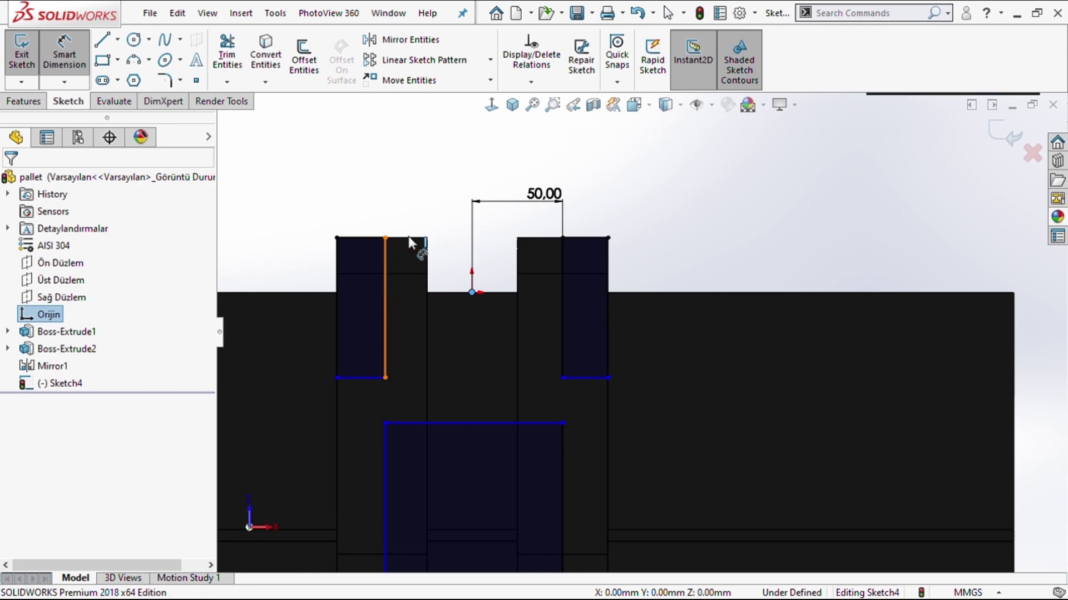
pyautogui.click(424, 209)
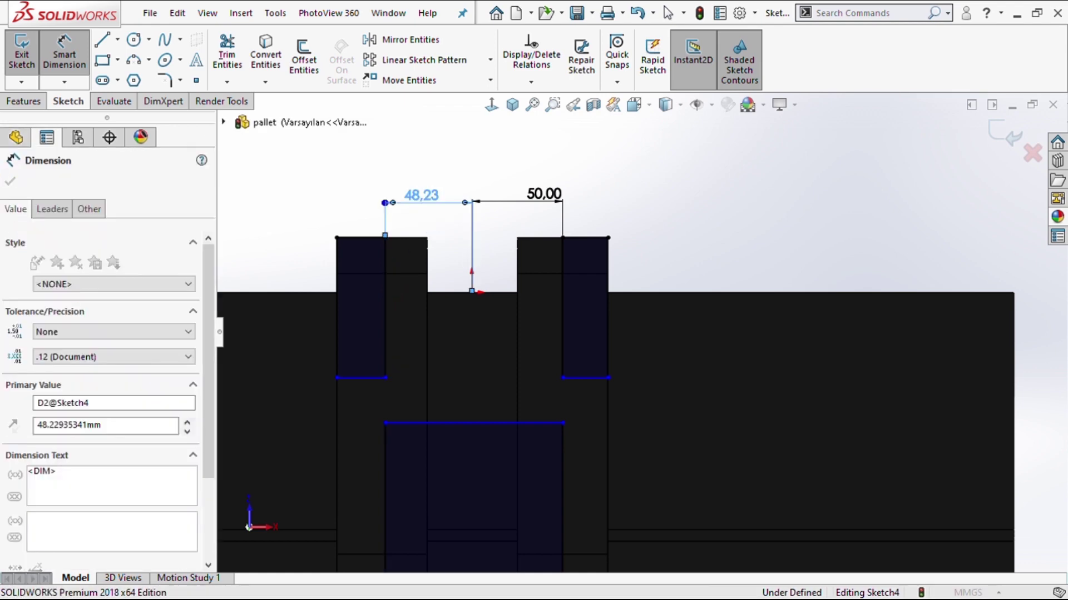
pyautogui.write('50.00mm')
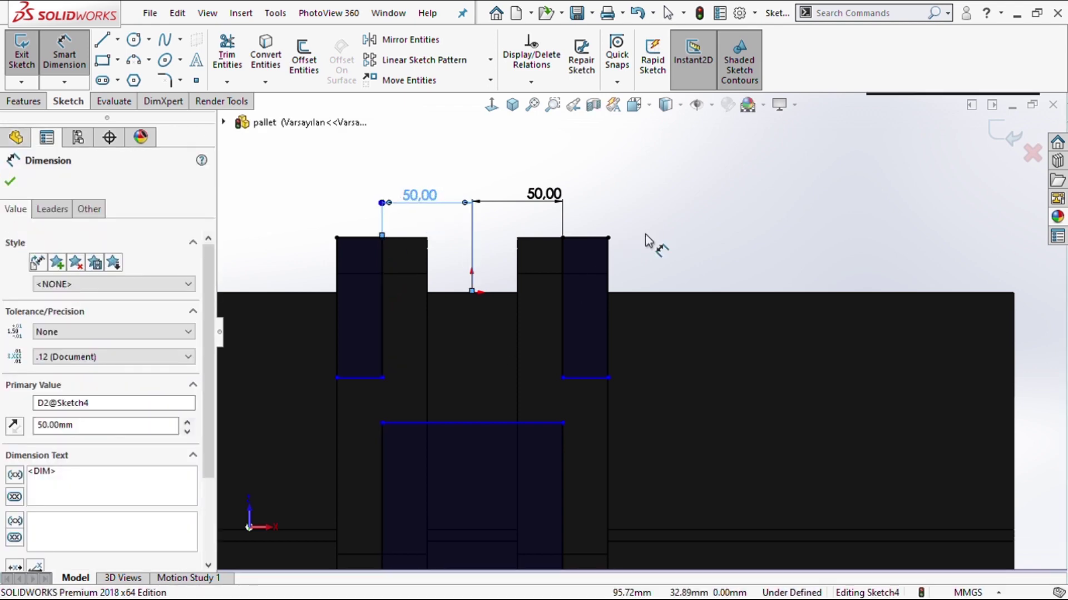
pyautogui.press('Return')
# Set the upper rectangle depth to 40 mm and the lower rectangle height to 80 mm.
pyautogui.click(470, 293)
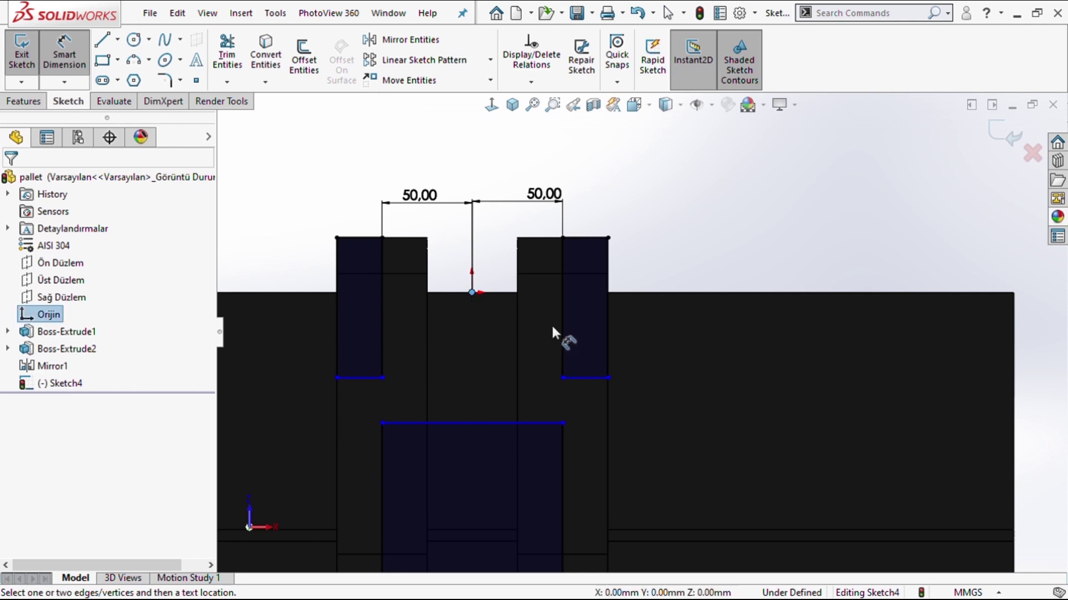
pyautogui.click(592, 380)
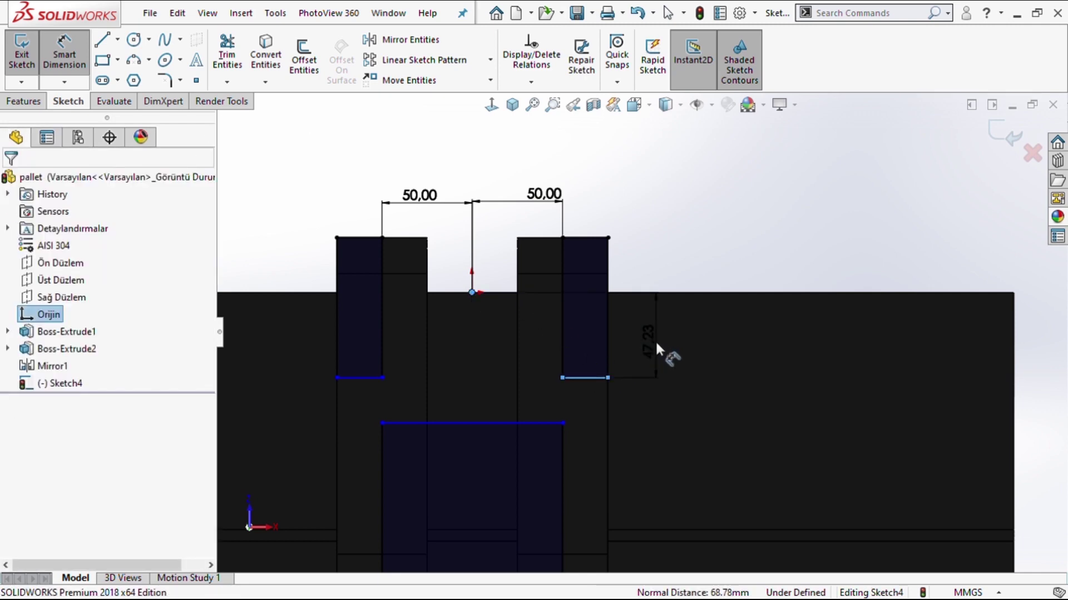
pyautogui.click(656, 349)
pyautogui.write('40')
pyautogui.press('Return')
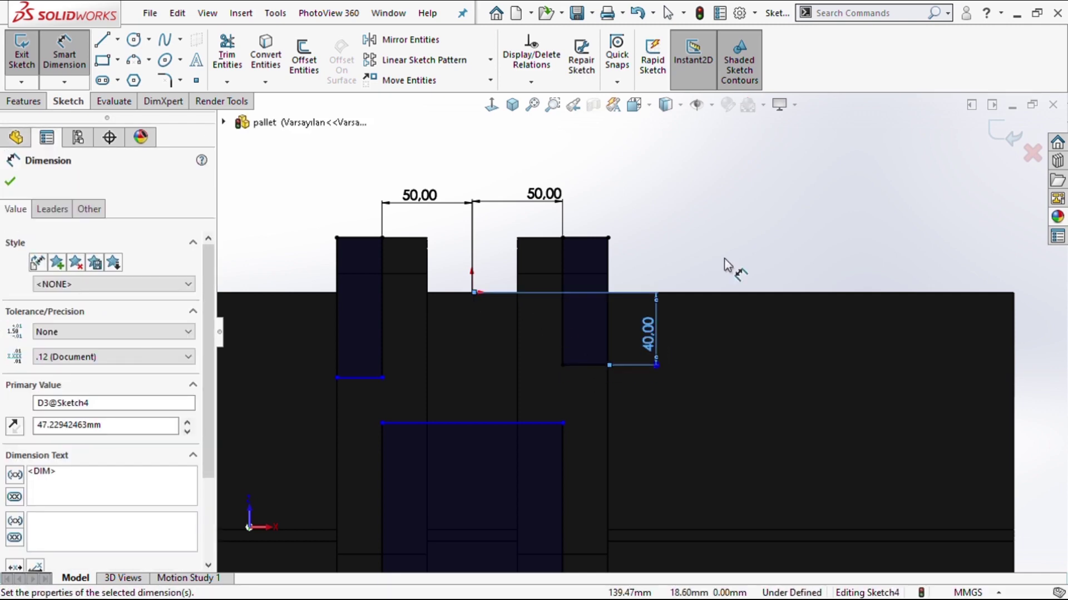
pyautogui.press('Escape')
pyautogui.scroll(4, 639, 424)
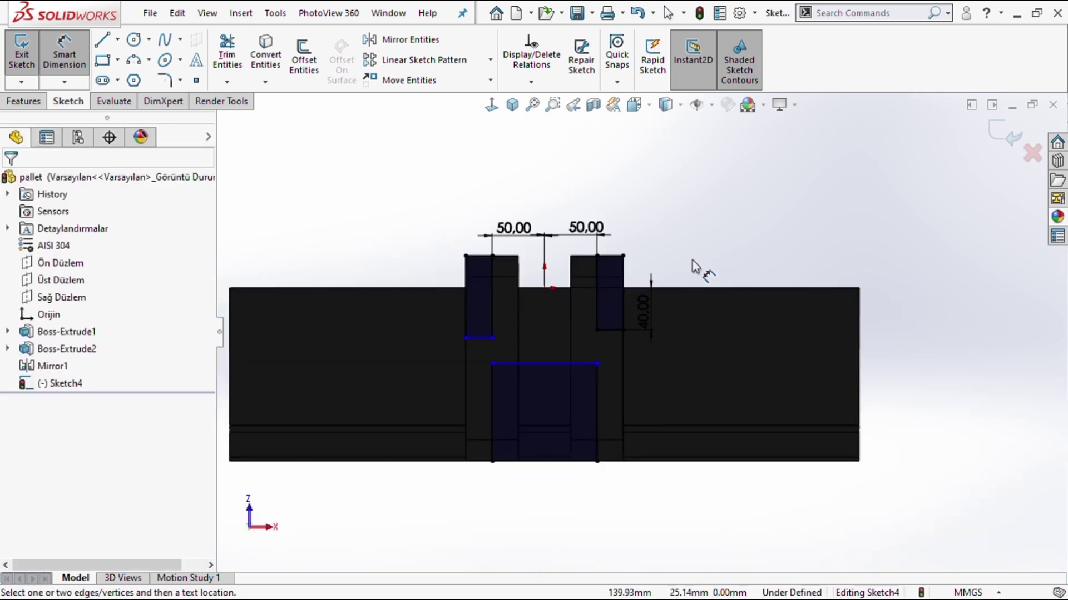
pyautogui.click(593, 390)
pyautogui.click(658, 394)
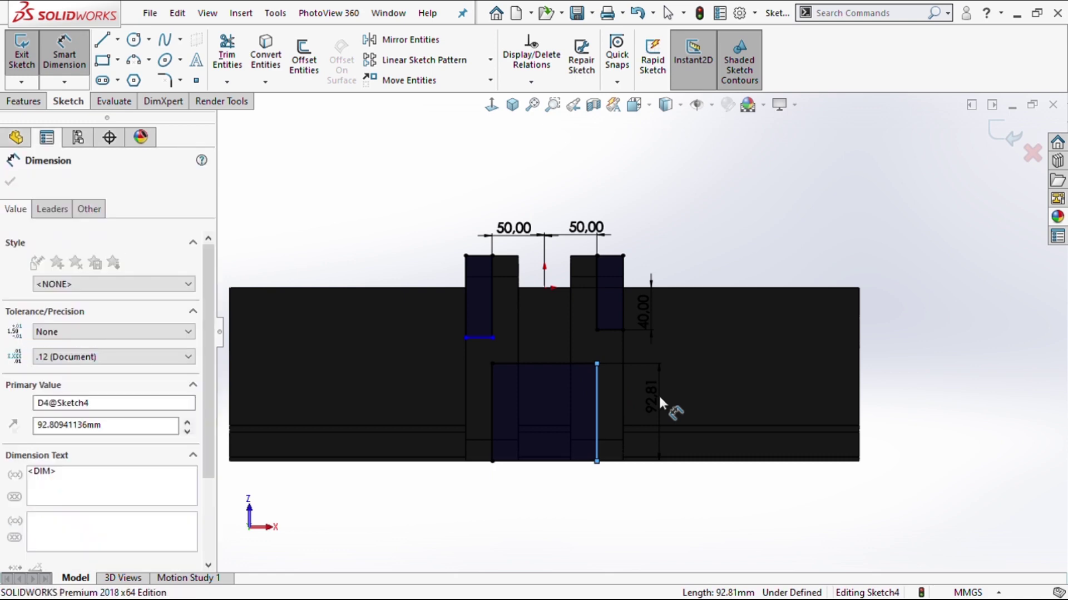
pyautogui.write('80')
pyautogui.press('Return')
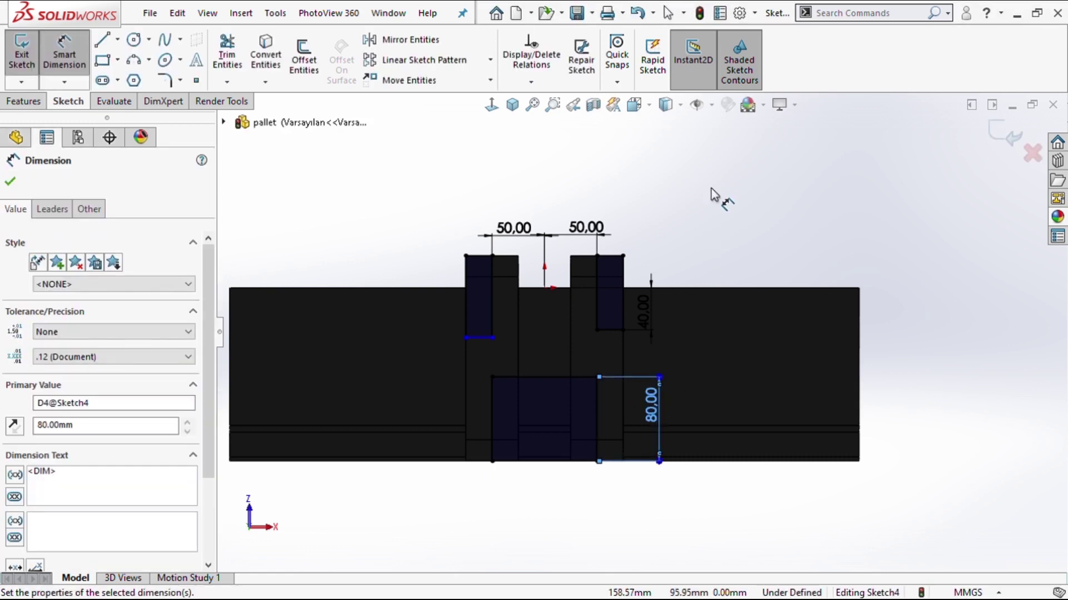
pyautogui.press('Escape')
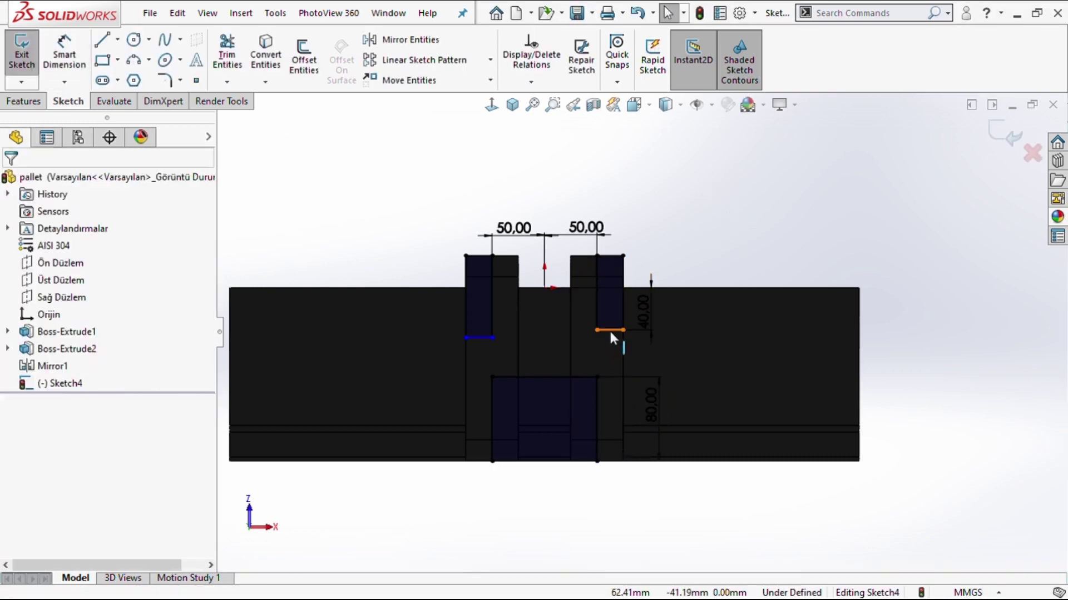
# Make the two upper rectangles' bottom edges collinear, fully defining Sketch4.
pyautogui.click(609, 329)
pyautogui.keyDown('ctrl'); pyautogui.click(482, 338); pyautogui.keyUp('ctrl')
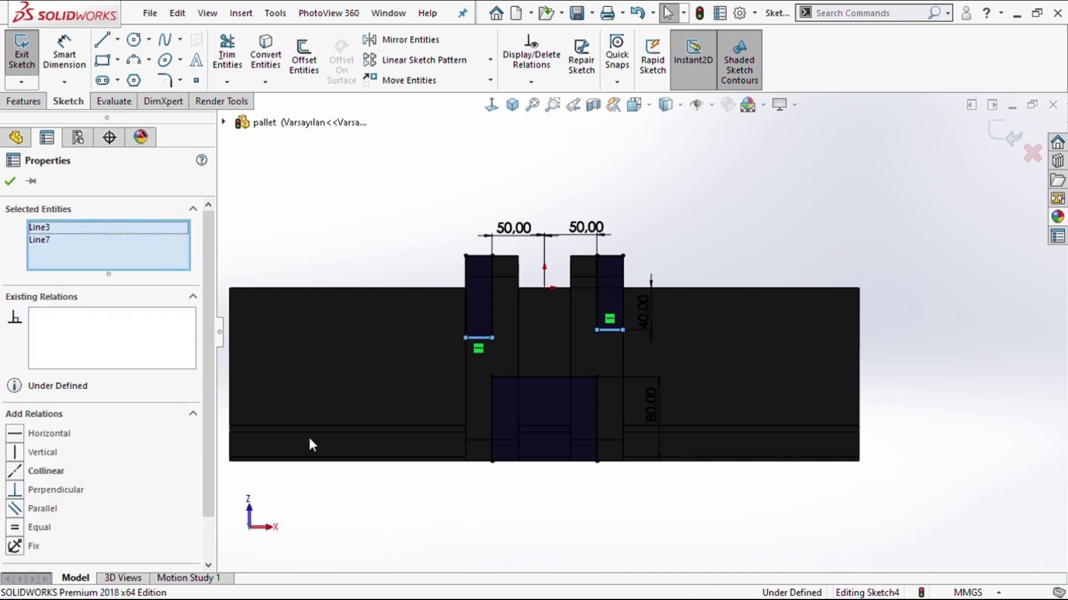
pyautogui.click(48, 471)
pyautogui.click(402, 204)
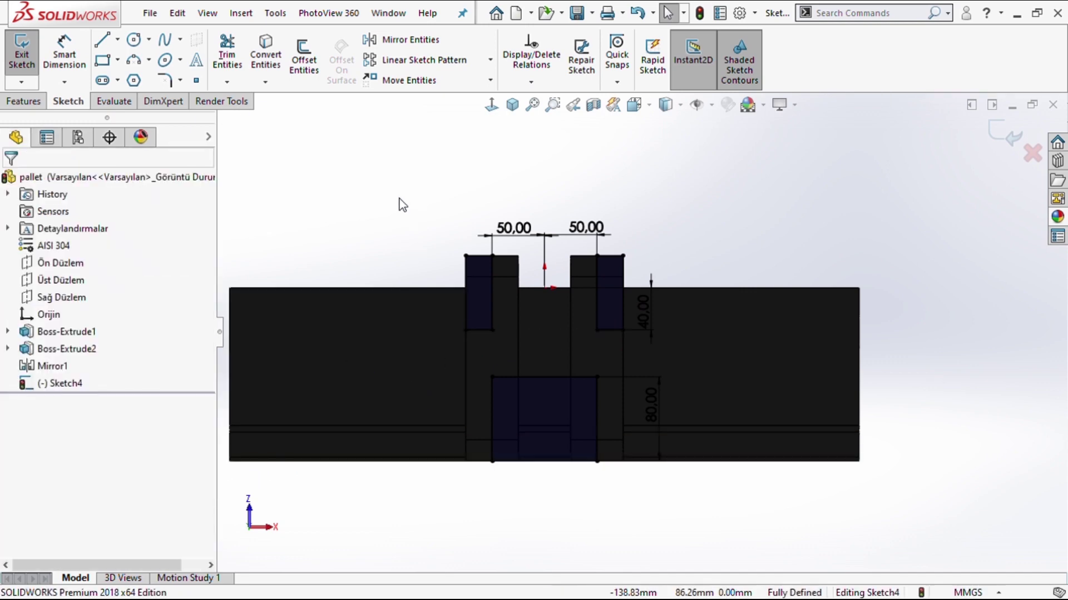
# Cut Sketch4's three rectangles 50 mm blind as Cut-Extrude1 and orbit to inspect the pockets.
pyautogui.click(23, 101)
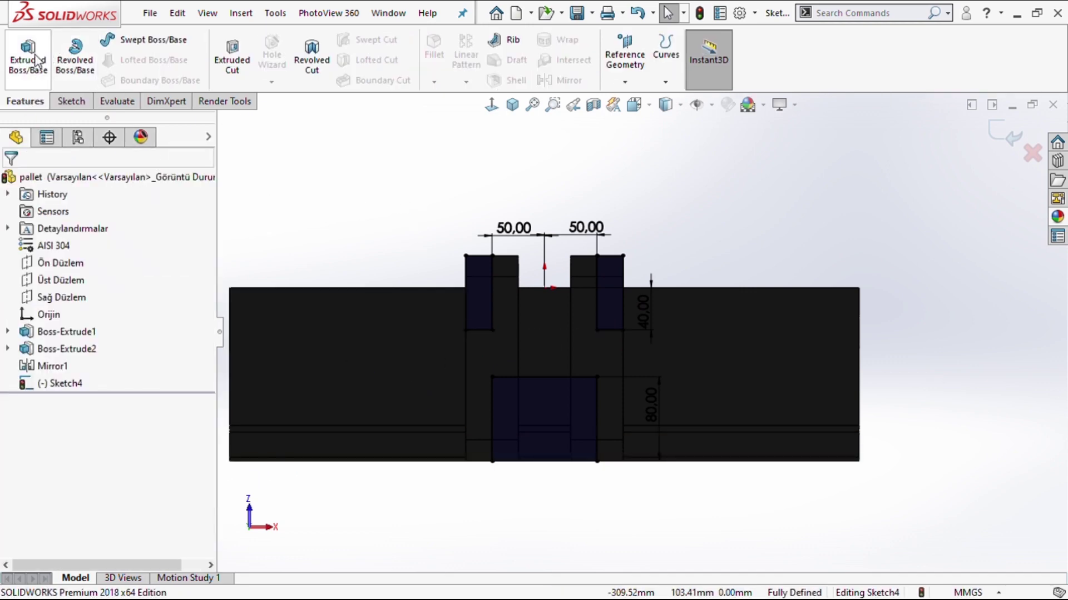
pyautogui.click(232, 65)
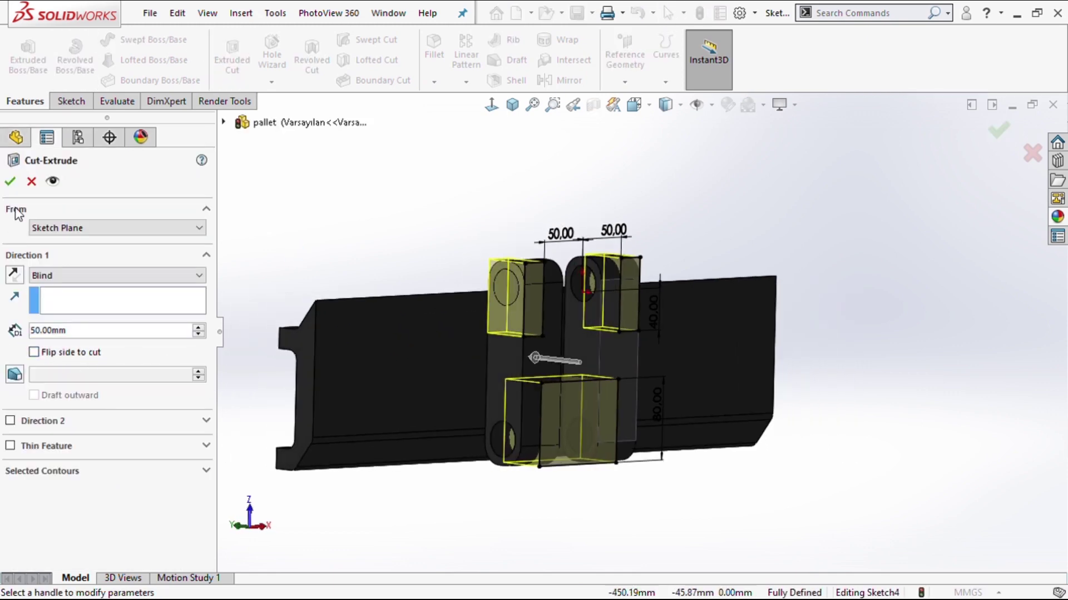
pyautogui.click(12, 181)
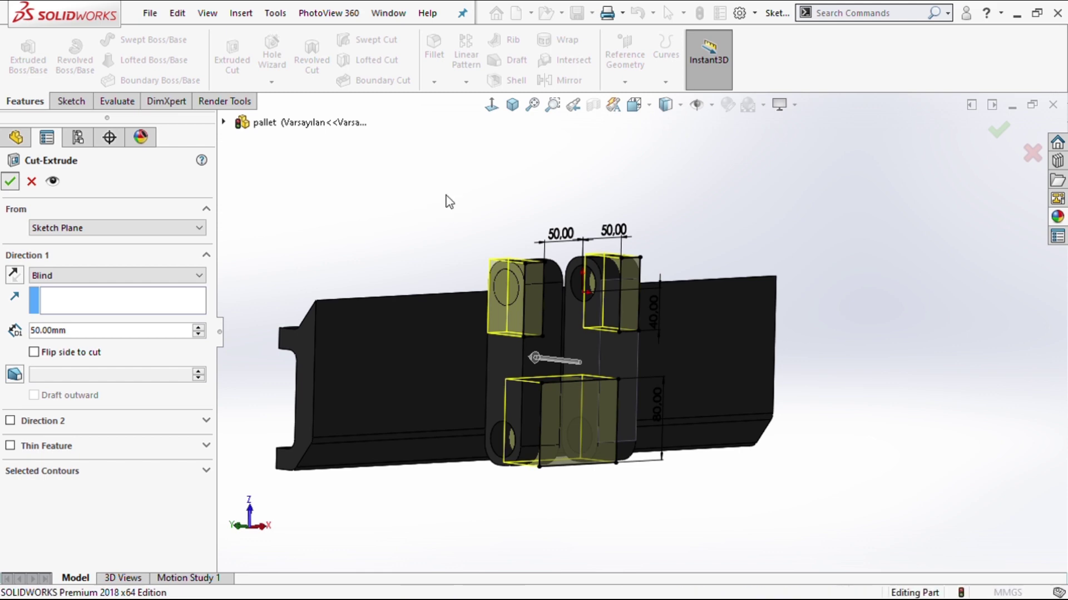
pyautogui.moveTo(704, 270)
pyautogui.mouseDown(button='middle')
pyautogui.moveTo(645, 365)
pyautogui.moveTo(682, 336)
pyautogui.mouseUp(button='middle')
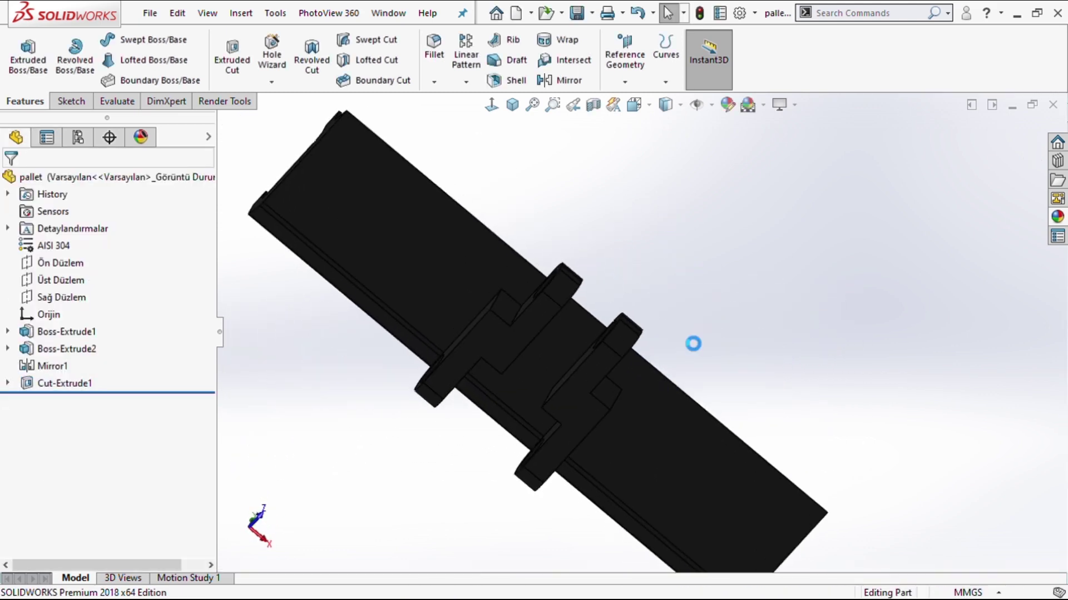
pyautogui.moveTo(711, 265)
pyautogui.mouseDown(button='middle')
pyautogui.moveTo(643, 274)
pyautogui.moveTo(763, 281)
pyautogui.moveTo(621, 262)
pyautogui.mouseUp(button='middle')
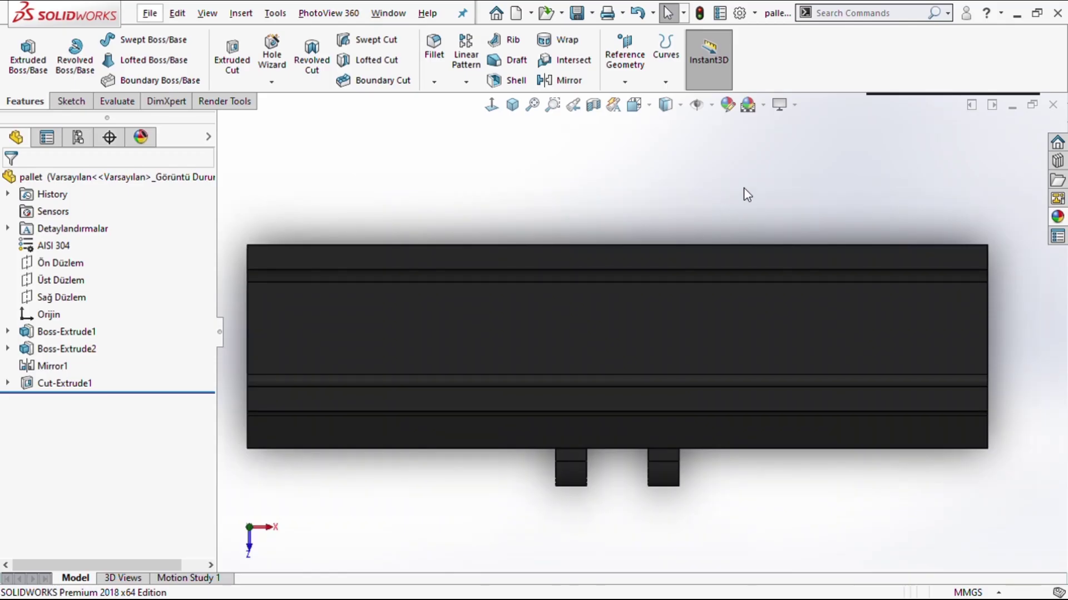
# Sketch a vertical straight slot on the middle top face, level with the right edge midpoint.
pyautogui.click(634, 320)
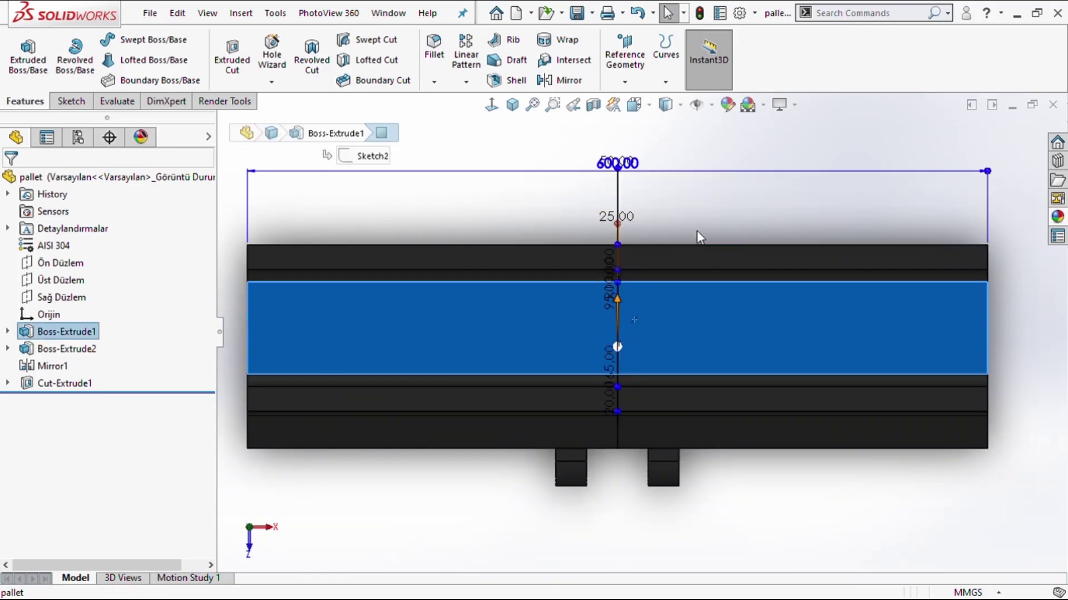
pyautogui.click(658, 198)
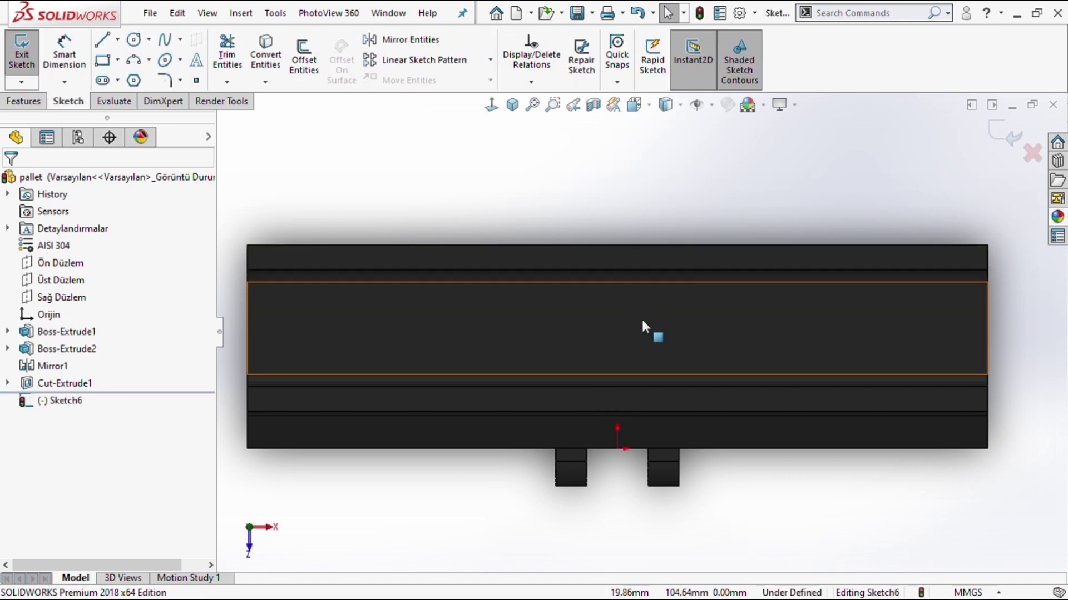
pyautogui.click(108, 82)
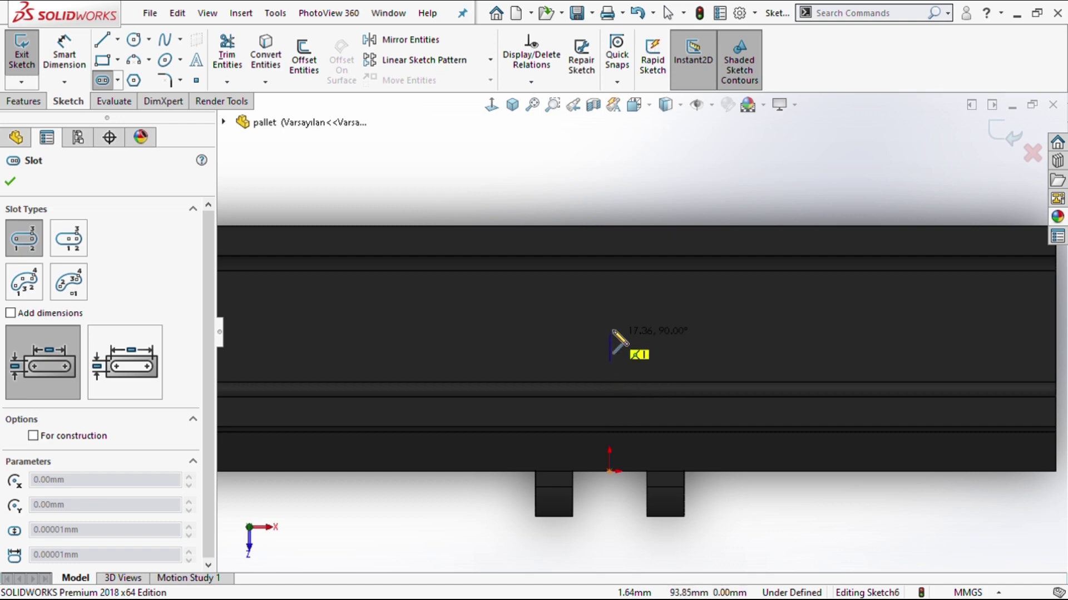
pyautogui.click(609, 312)
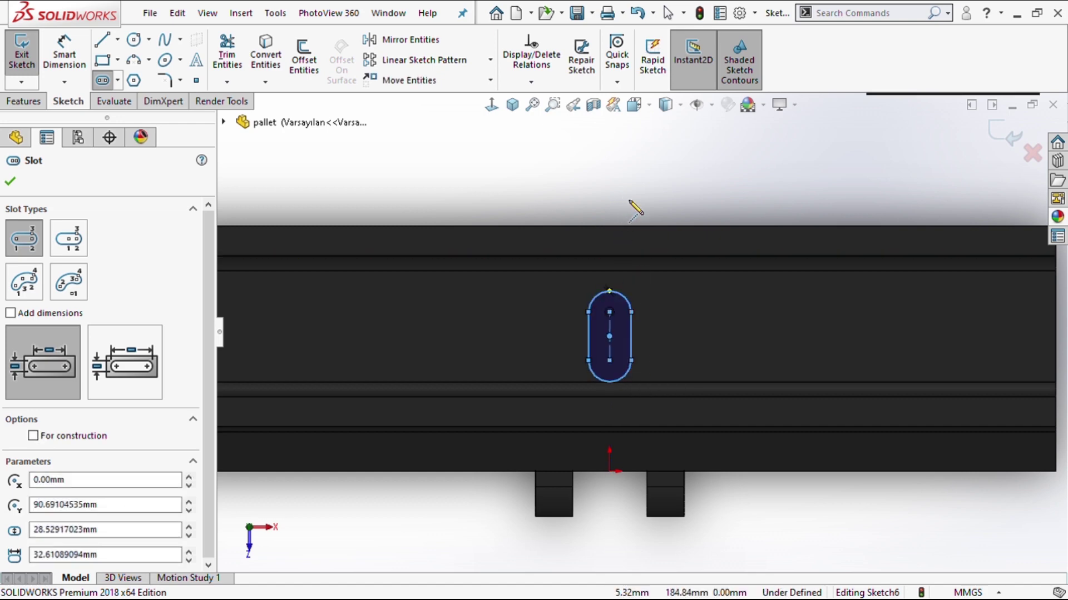
pyautogui.press('Escape')
pyautogui.click(610, 335)
pyautogui.scroll(3, 857, 334)
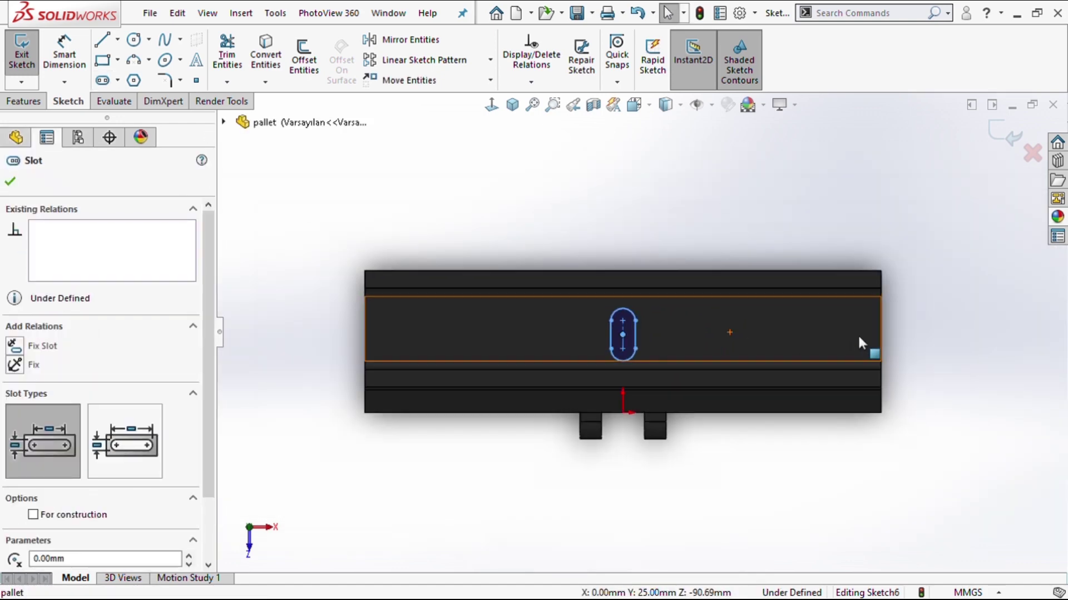
pyautogui.scroll(-3, 858, 335)
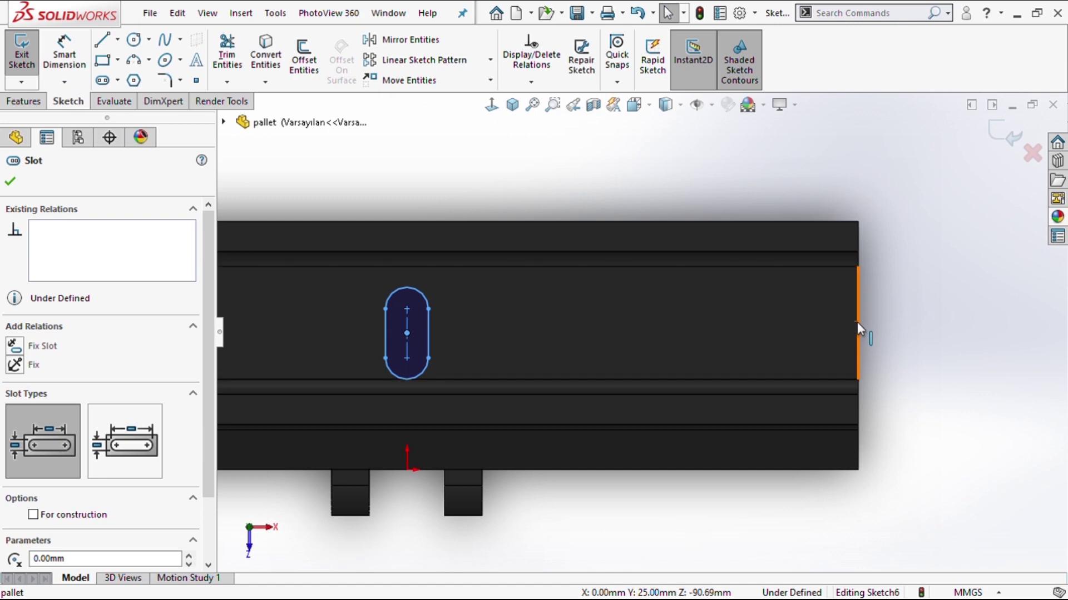
pyautogui.keyDown('ctrl'); pyautogui.click(857, 323); pyautogui.keyUp('ctrl')
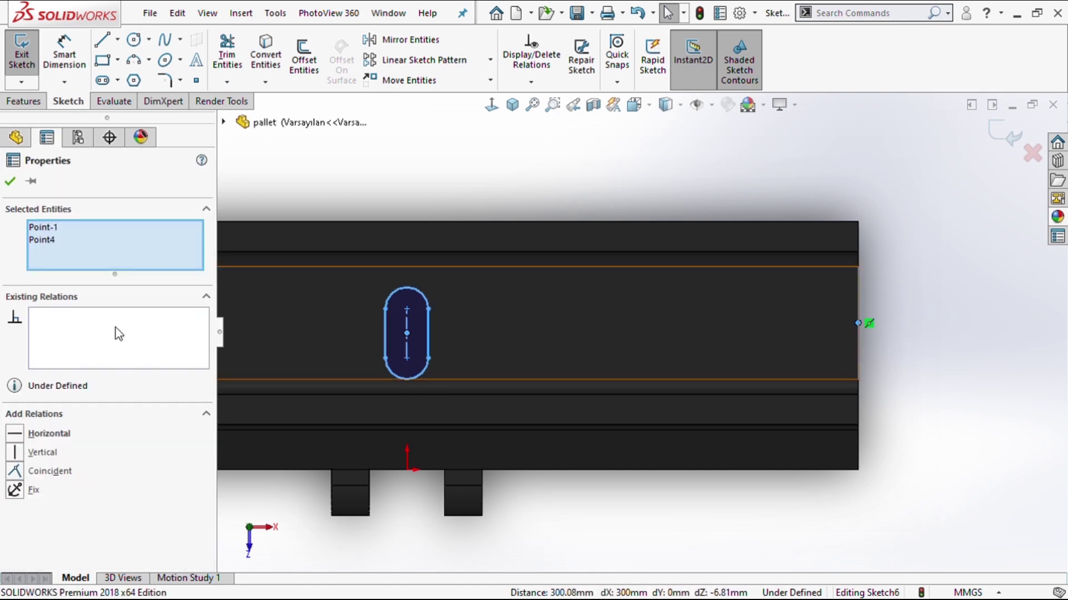
pyautogui.click(40, 437)
pyautogui.click(530, 172)
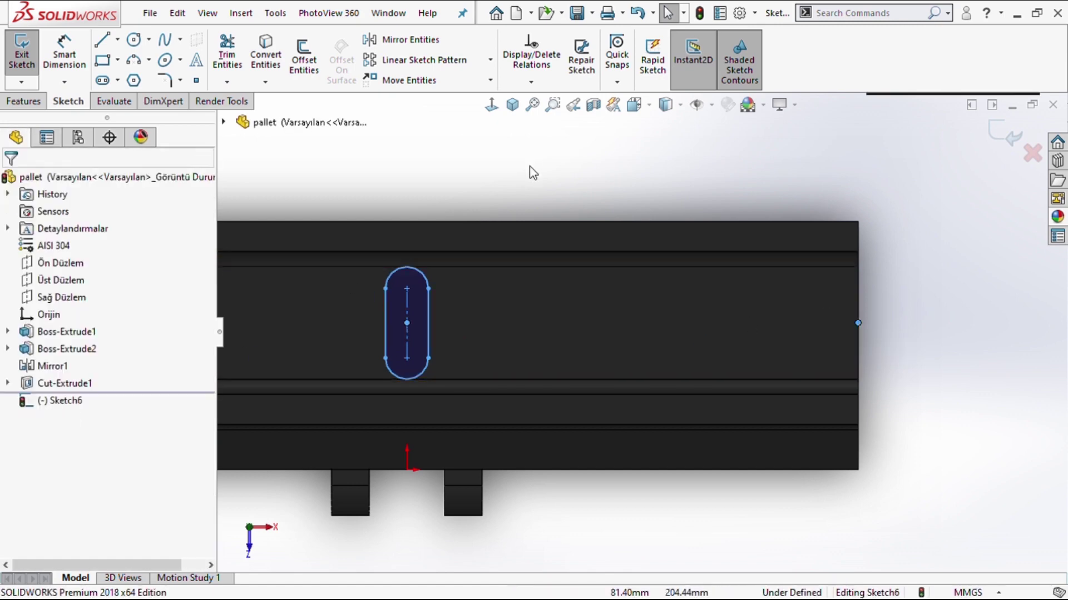
# Dimension the slot with 20 mm between arc centres and R20 ends.
pyautogui.press('d')
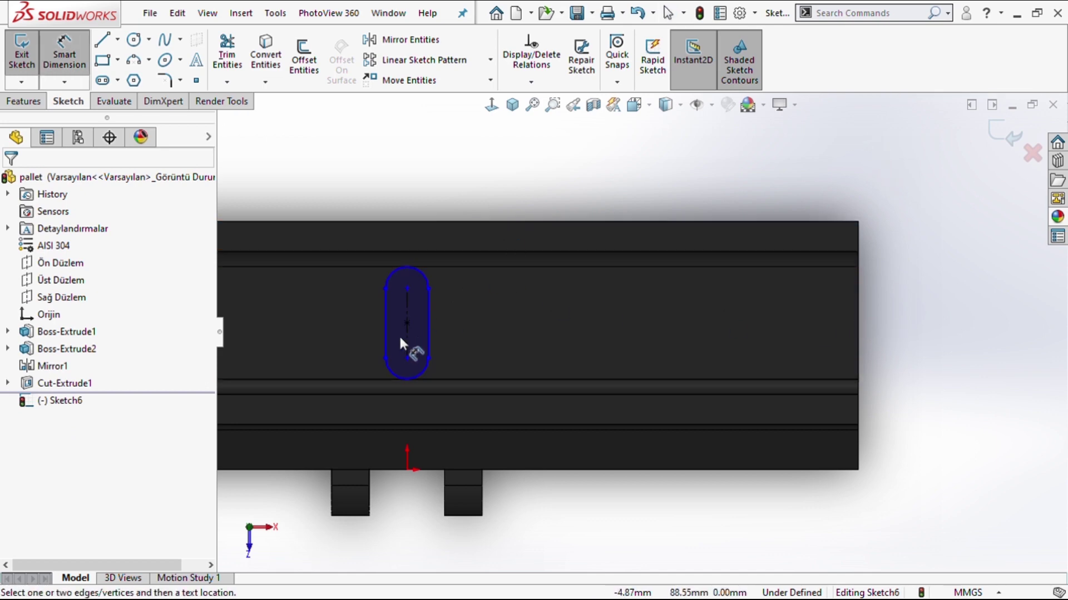
pyautogui.click(429, 338)
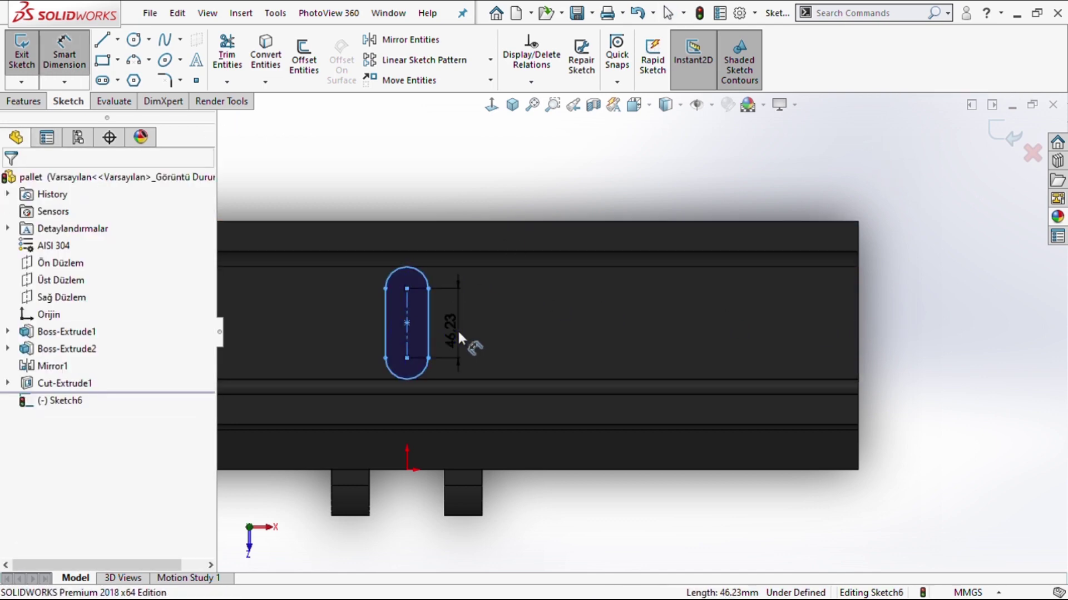
pyautogui.click(458, 334)
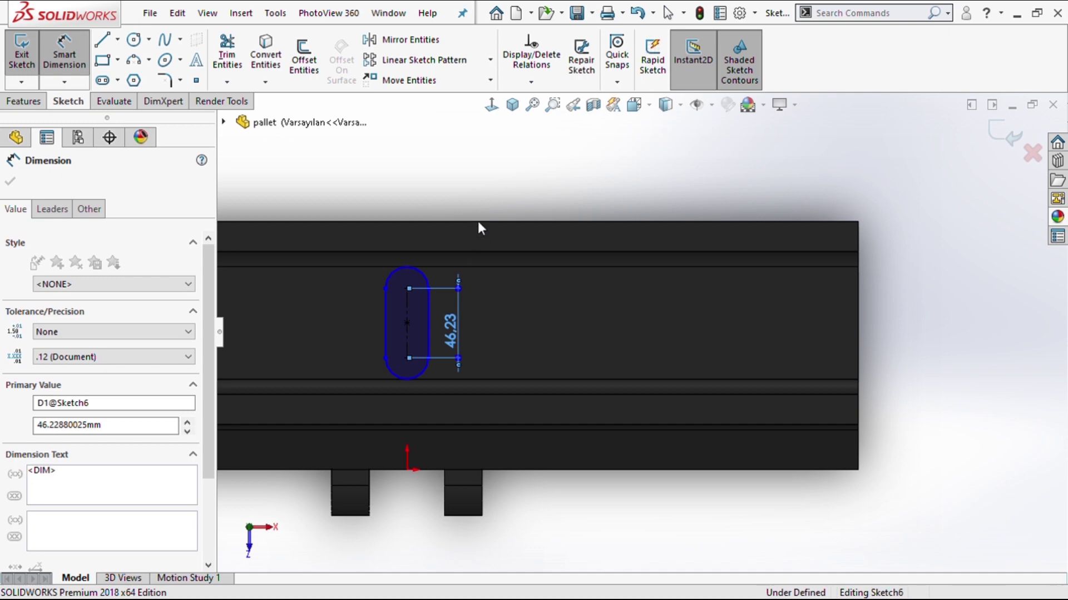
pyautogui.write('20')
pyautogui.press('Return')
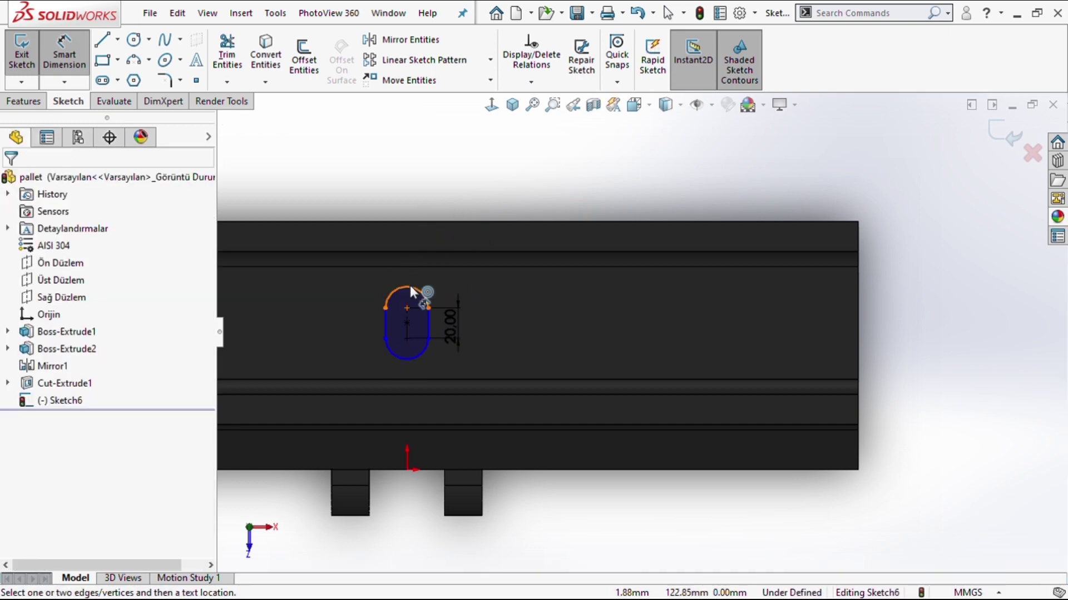
pyautogui.click(422, 287)
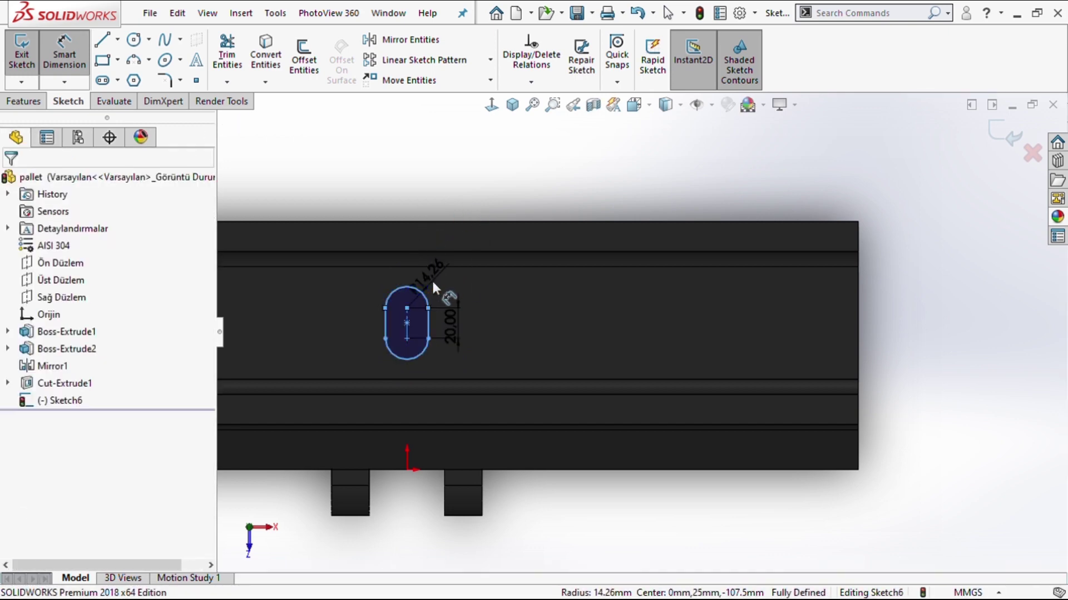
pyautogui.click(432, 283)
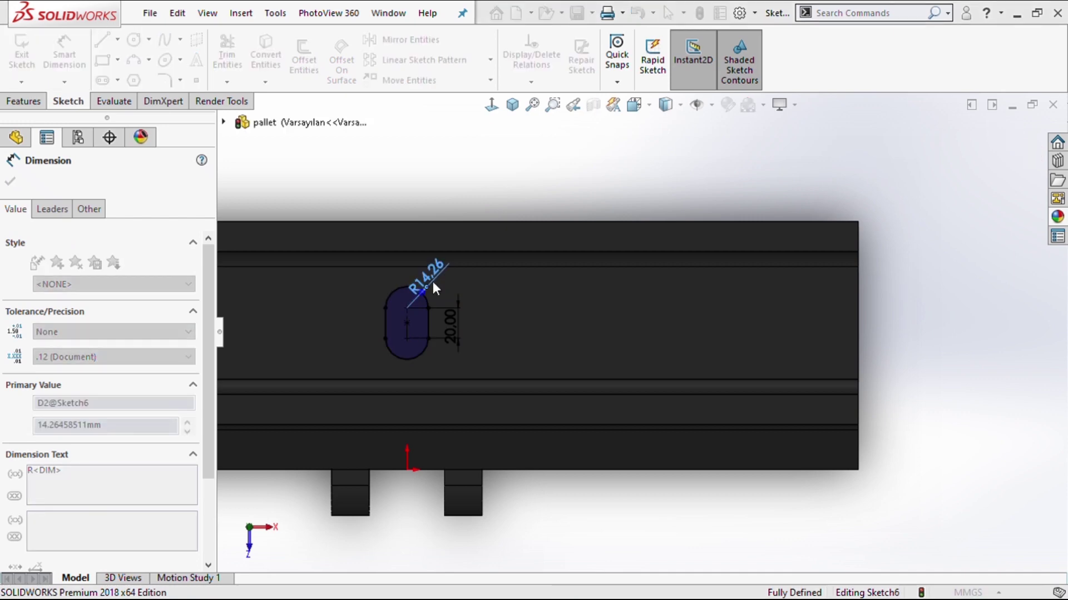
pyautogui.write('20')
pyautogui.press('Return')
pyautogui.rightClick(392, 134)
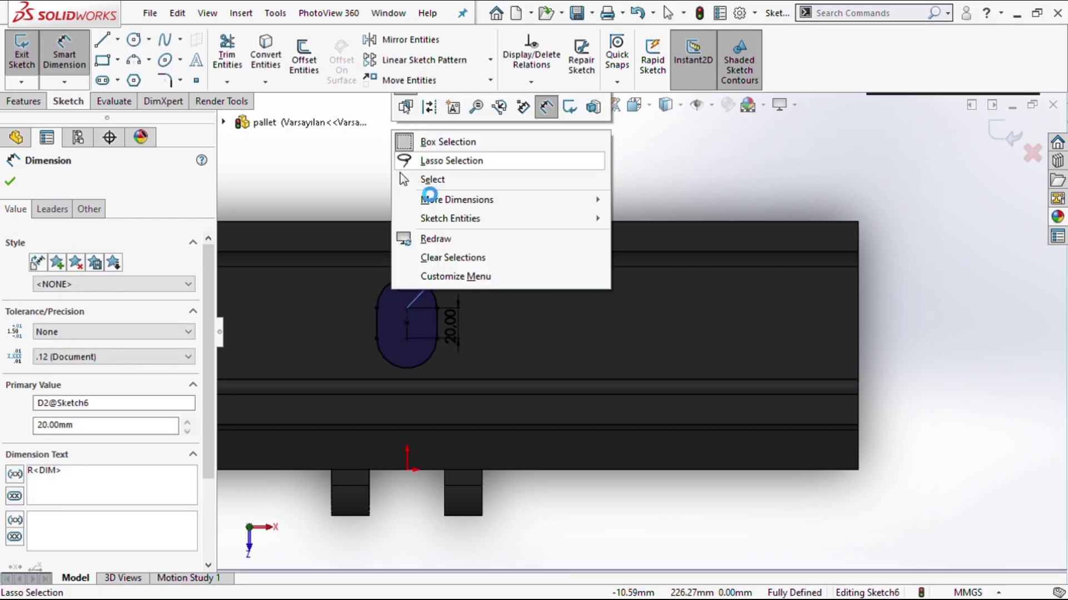
pyautogui.click(411, 179)
pyautogui.click(24, 101)
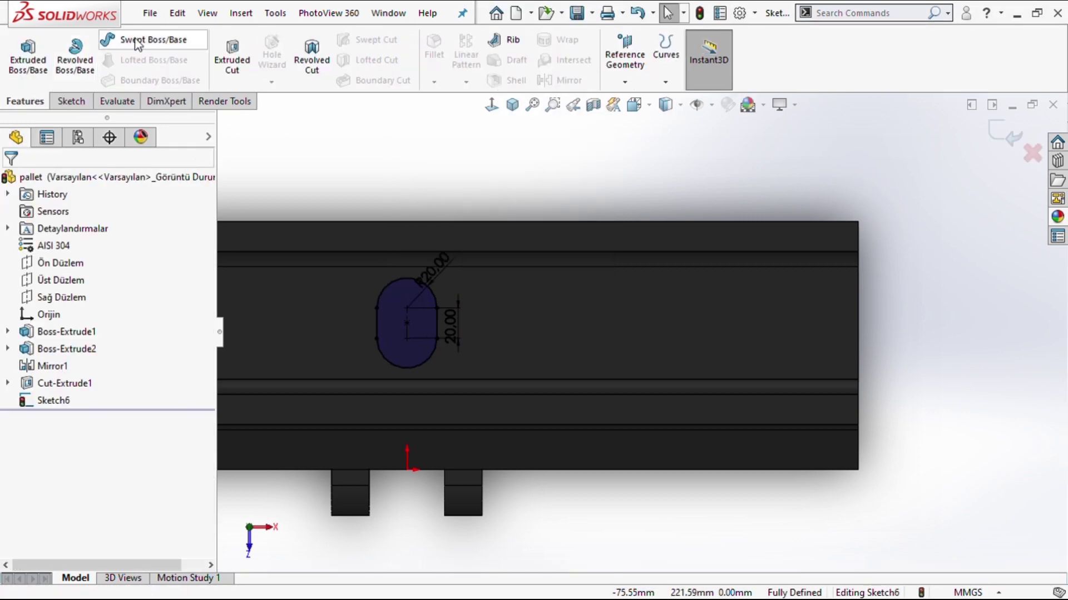
# Cut the Sketch6 slot Through All as Cut-Extrude2 and orbit to check the hole.
pyautogui.click(247, 63)
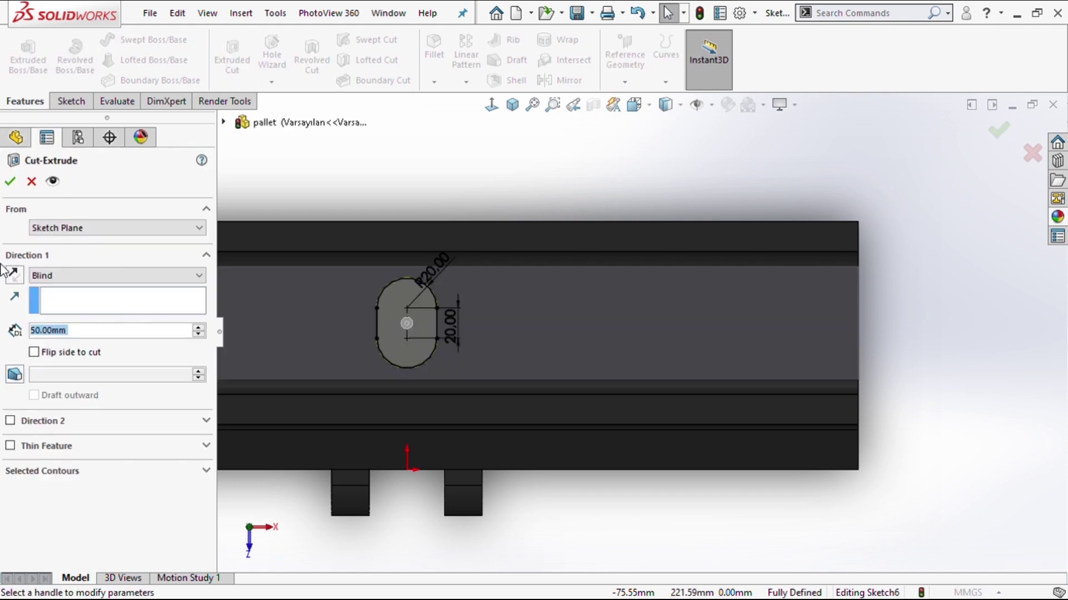
pyautogui.click(69, 275)
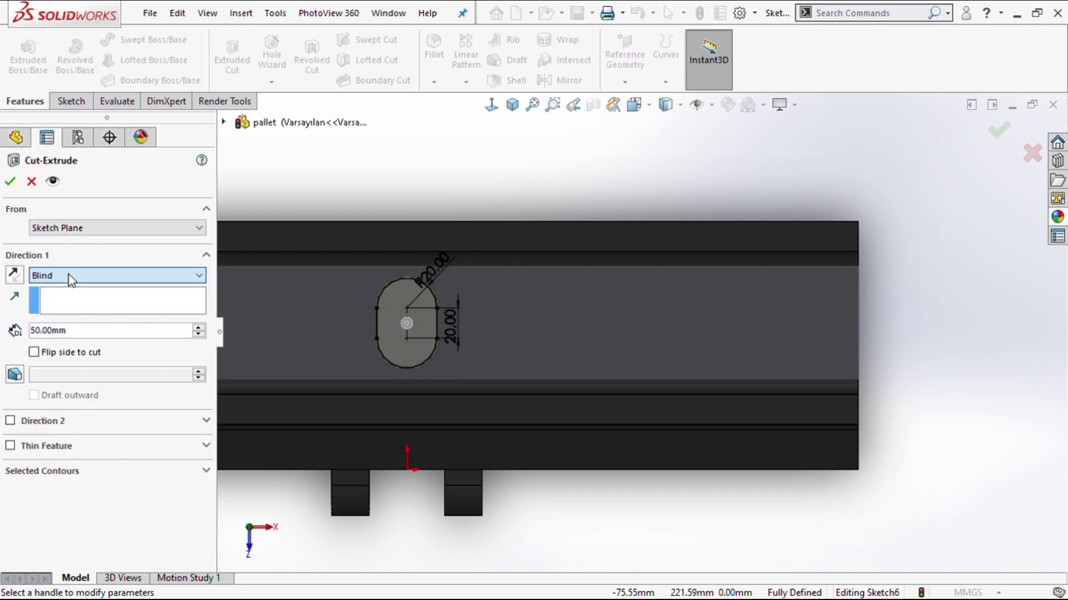
pyautogui.click(71, 342)
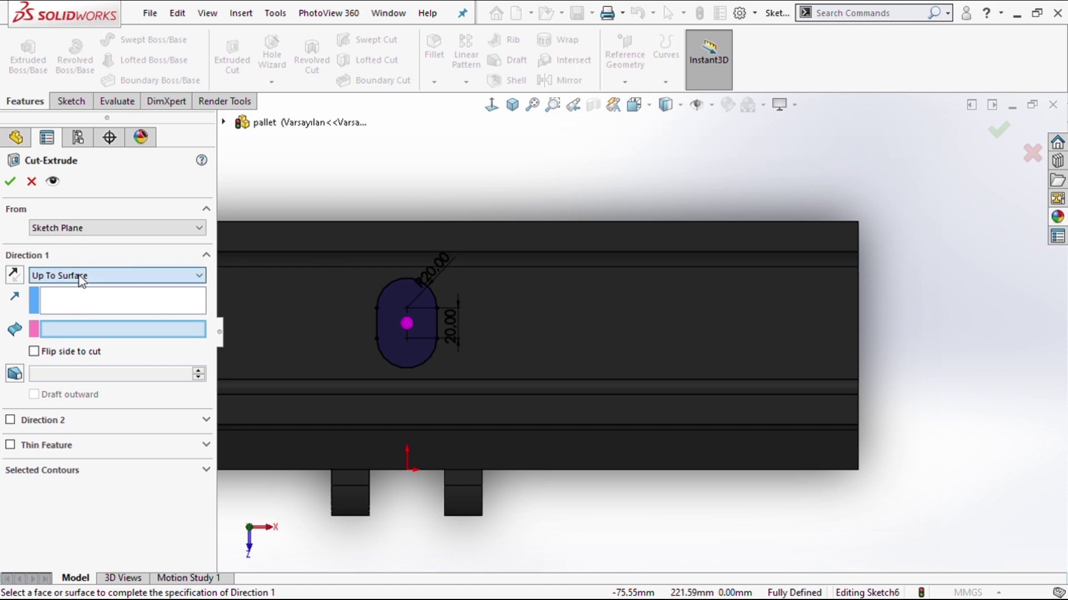
pyautogui.scroll(4, 56, 275)
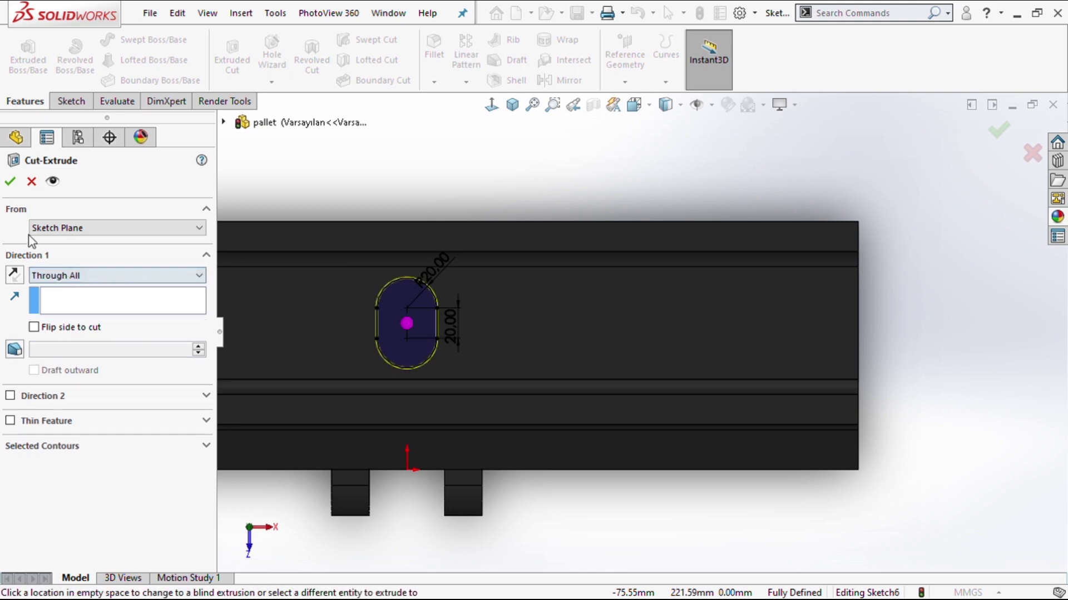
pyautogui.click(11, 186)
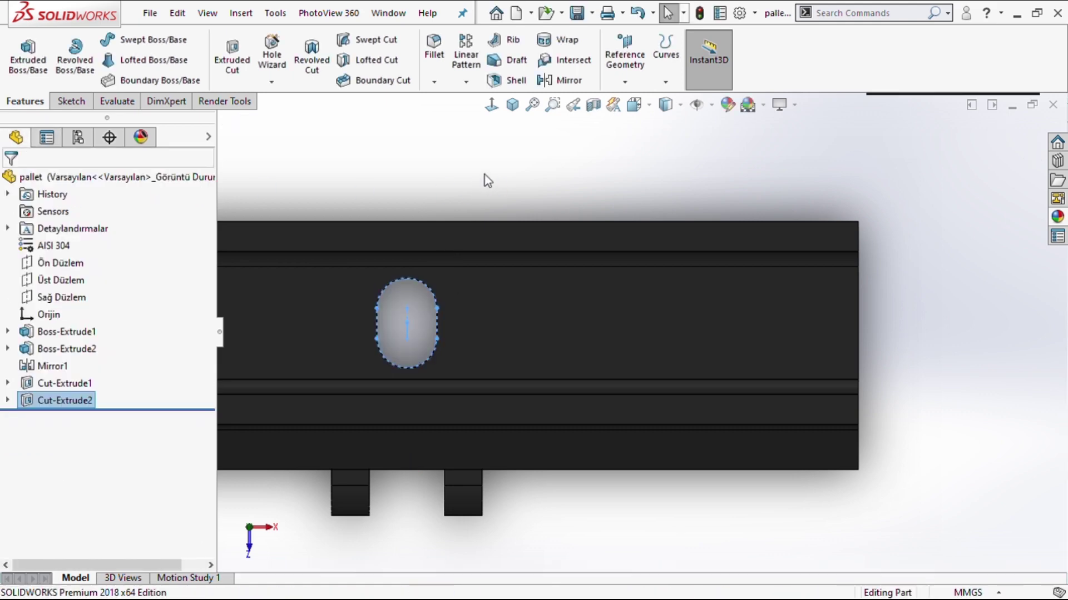
pyautogui.moveTo(484, 178); pyautogui.dragTo(583, 382, button='middle')
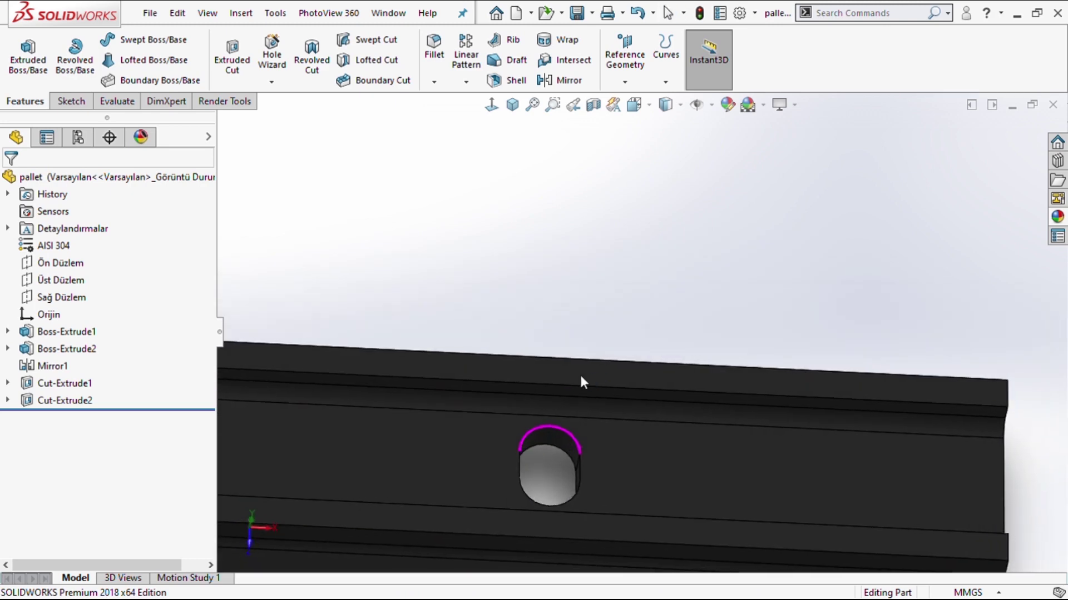
pyautogui.click(663, 486)
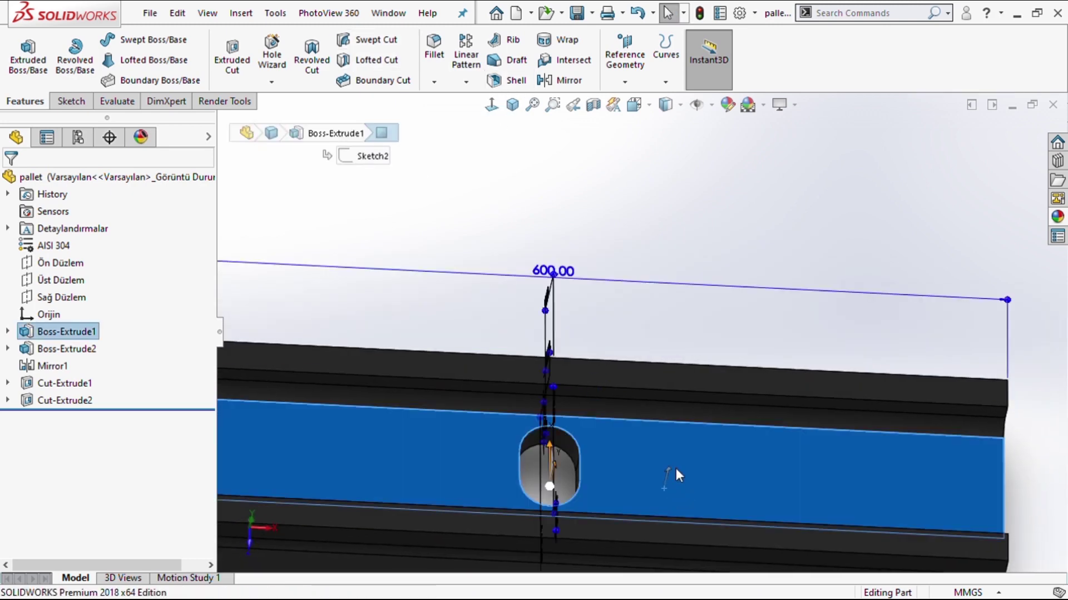
# Start a new sketch on the face and draw four hexagons, two each side of the slot.
pyautogui.click(736, 444)
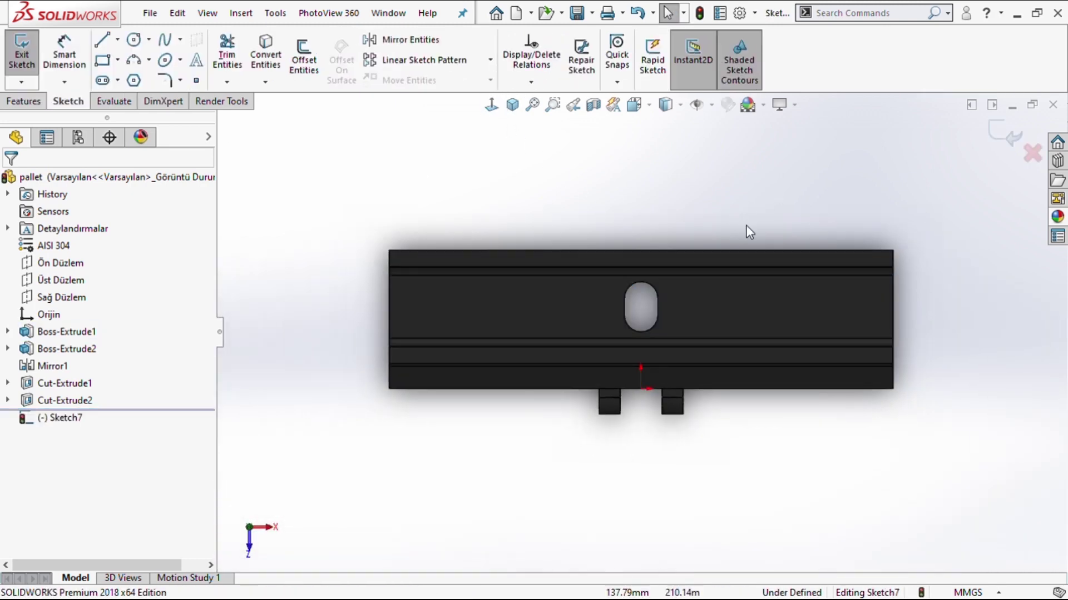
pyautogui.scroll(-3, 685, 333)
pyautogui.scroll(-2, 650, 328)
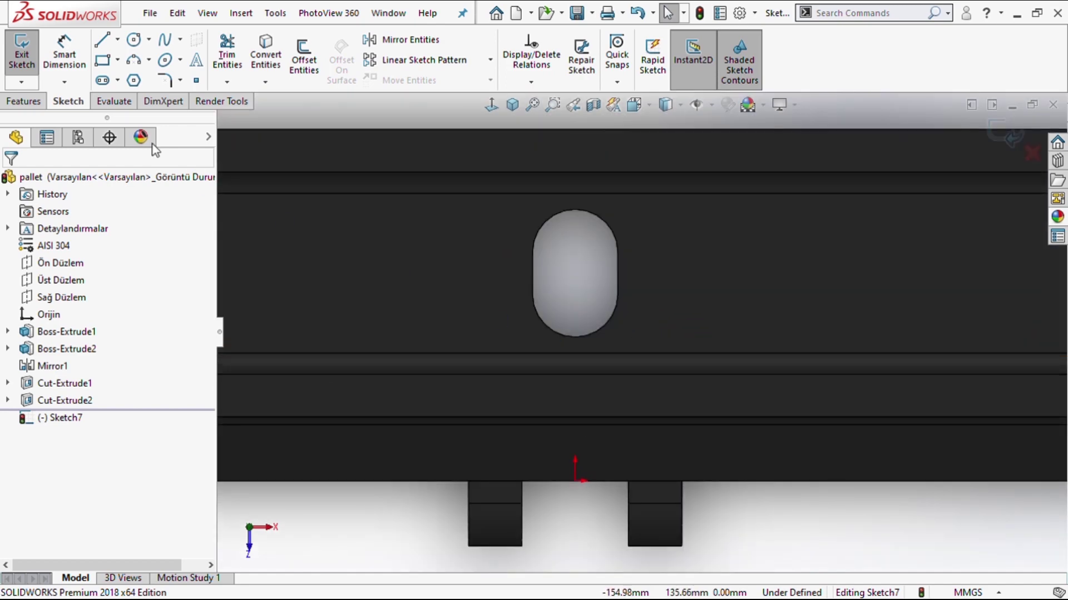
pyautogui.click(133, 81)
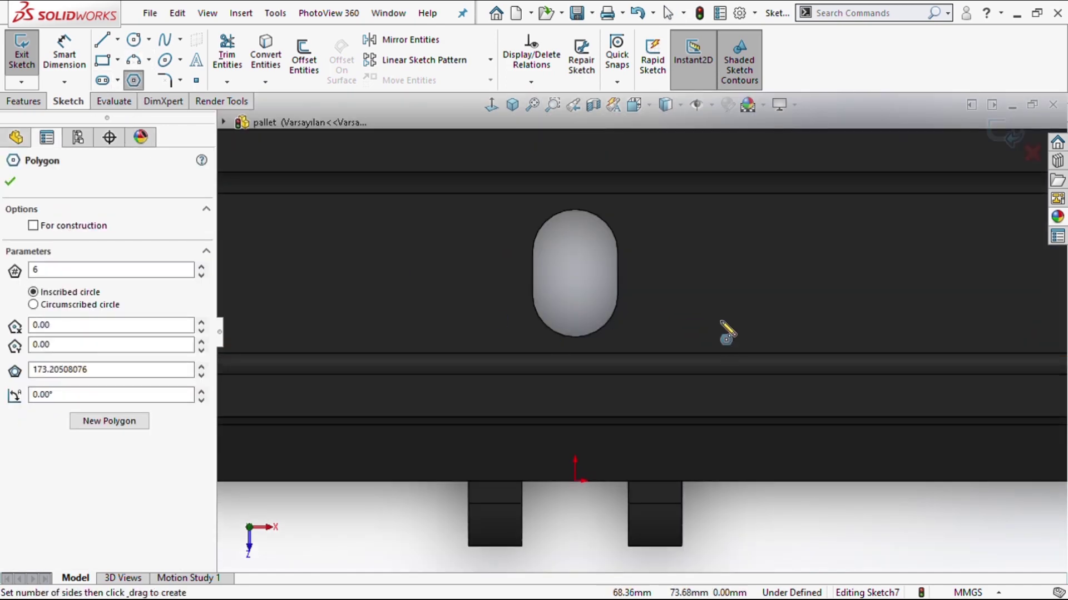
pyautogui.moveTo(716, 307); pyautogui.dragTo(728, 316)
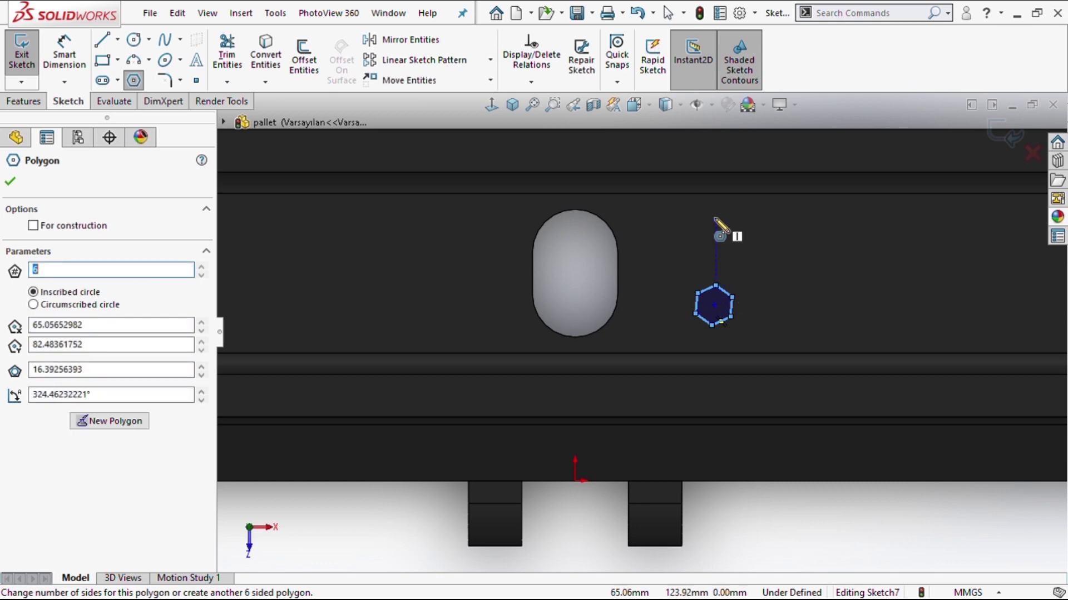
pyautogui.moveTo(748, 222); pyautogui.dragTo(752, 241)
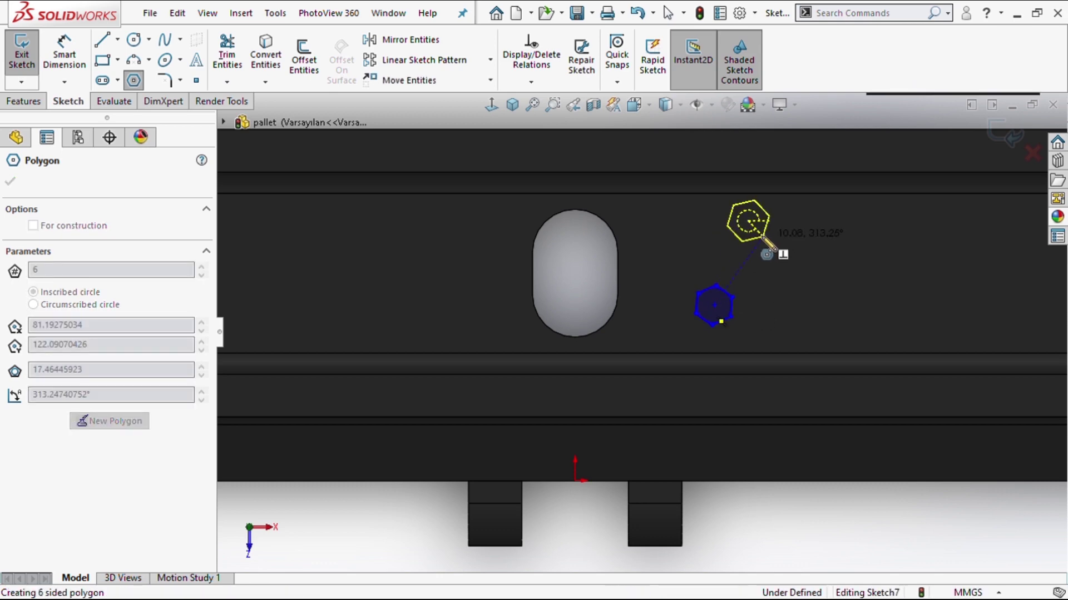
pyautogui.moveTo(468, 221); pyautogui.dragTo(472, 237)
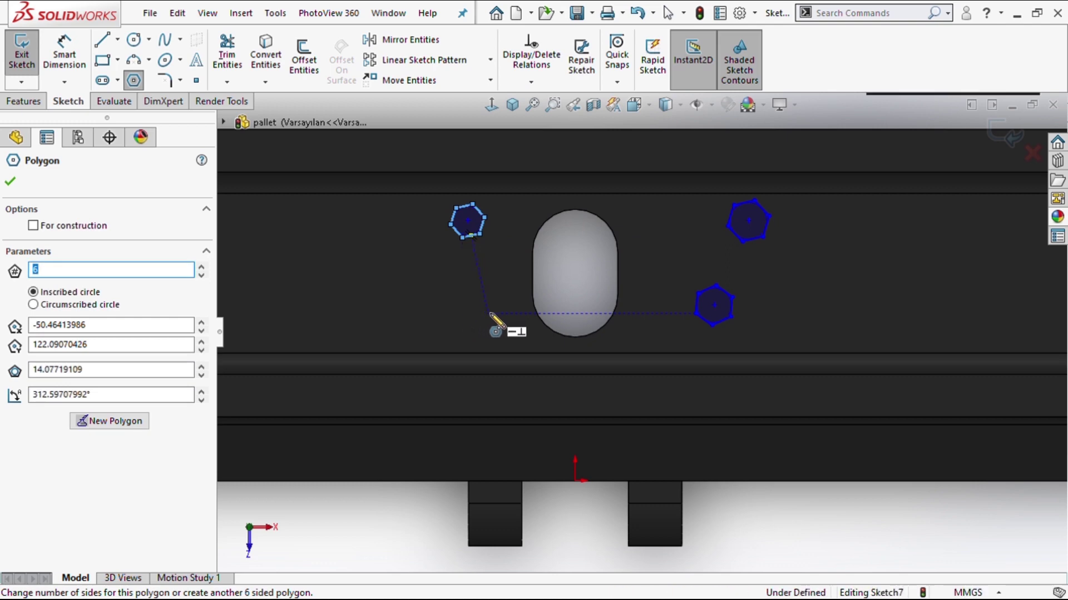
pyautogui.moveTo(487, 313); pyautogui.dragTo(499, 326)
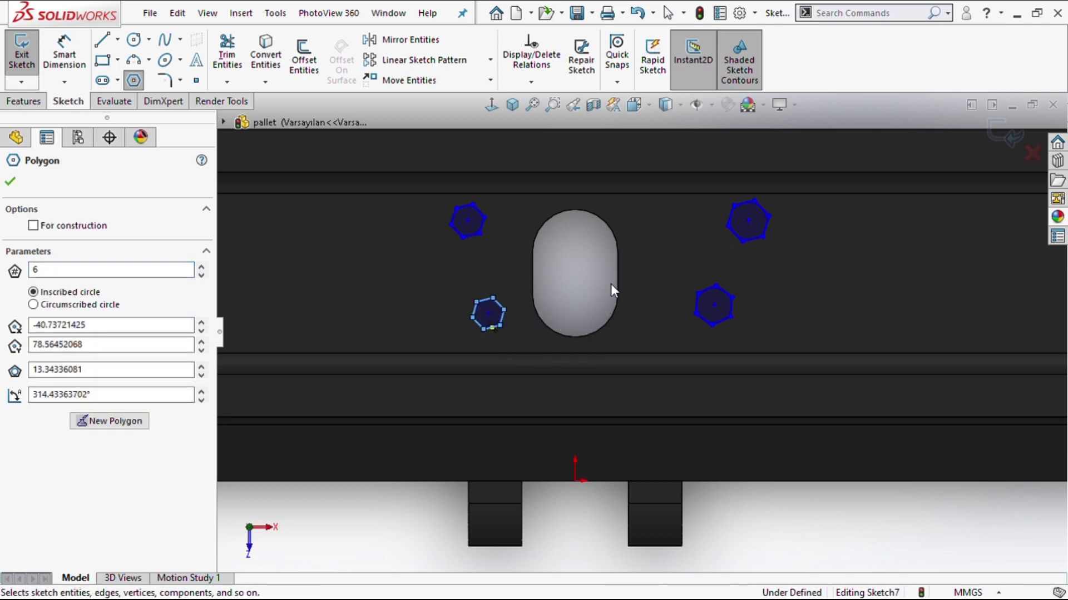
pyautogui.press('Escape')
# Select the four hexagons' inscribed construction circles together to make them equal.
pyautogui.scroll(-3, 489, 309)
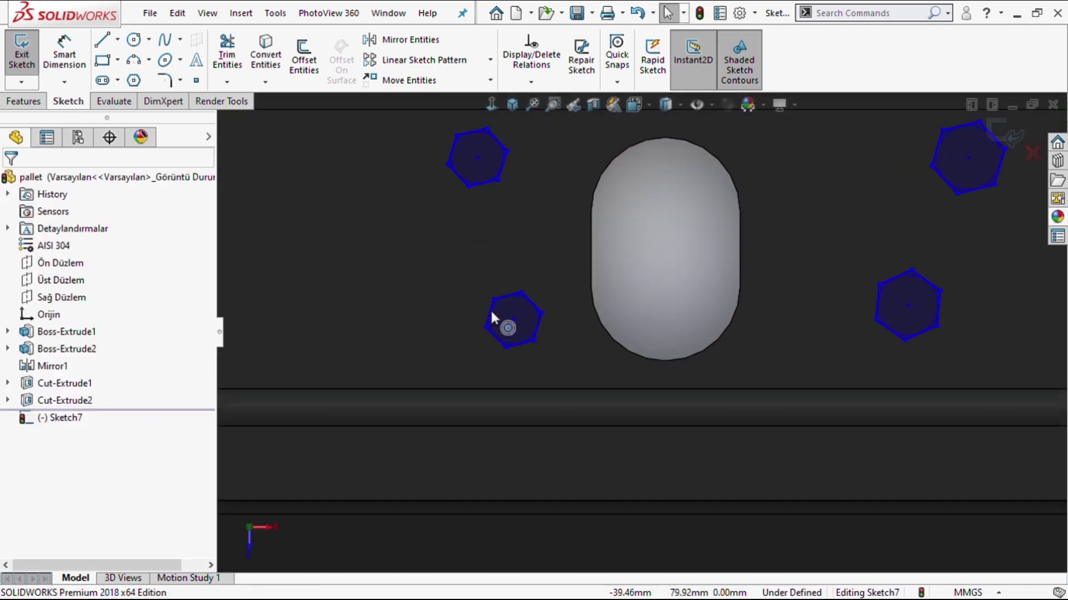
pyautogui.scroll(-3, 492, 316)
pyautogui.scroll(-3, 491, 352)
pyautogui.click(513, 310)
pyautogui.scroll(2, 537, 282)
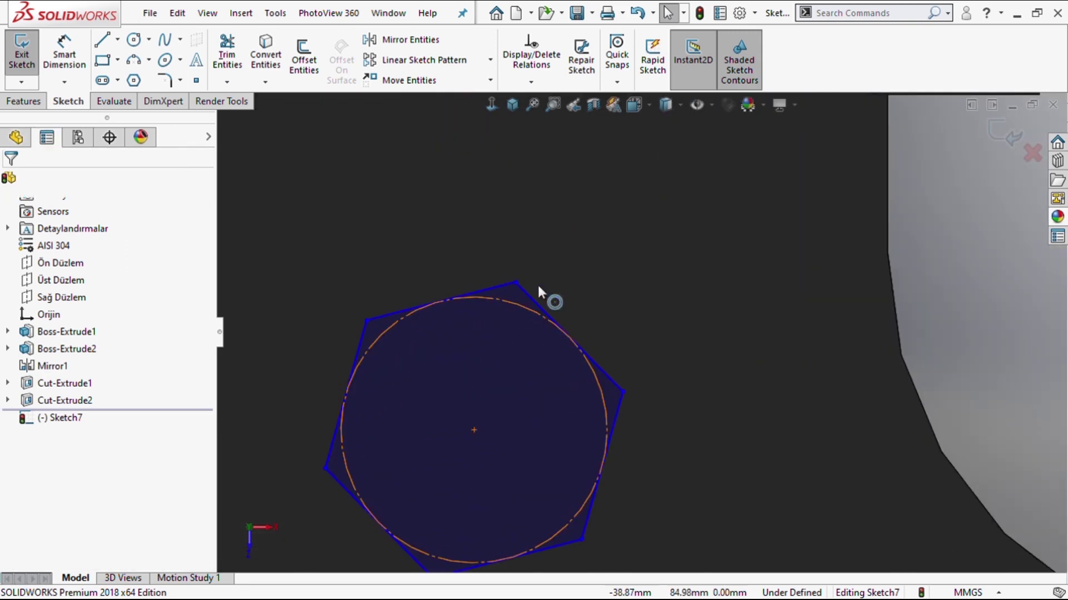
pyautogui.scroll(3, 542, 239)
pyautogui.scroll(3, 565, 223)
pyautogui.scroll(-3, 696, 278)
pyautogui.scroll(-3, 697, 285)
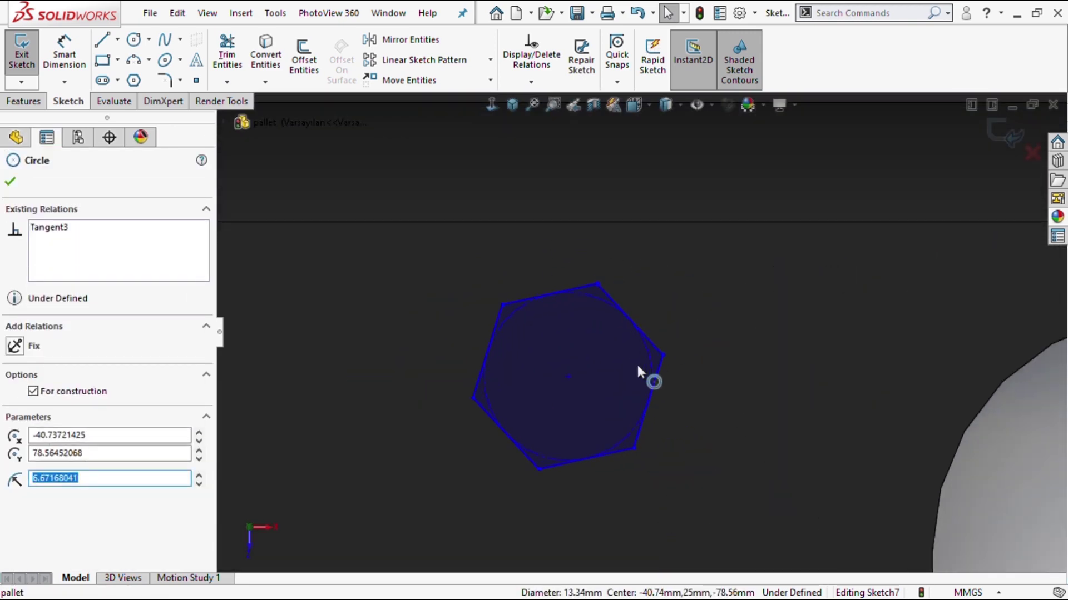
pyautogui.click(593, 297)
pyautogui.scroll(3, 806, 384)
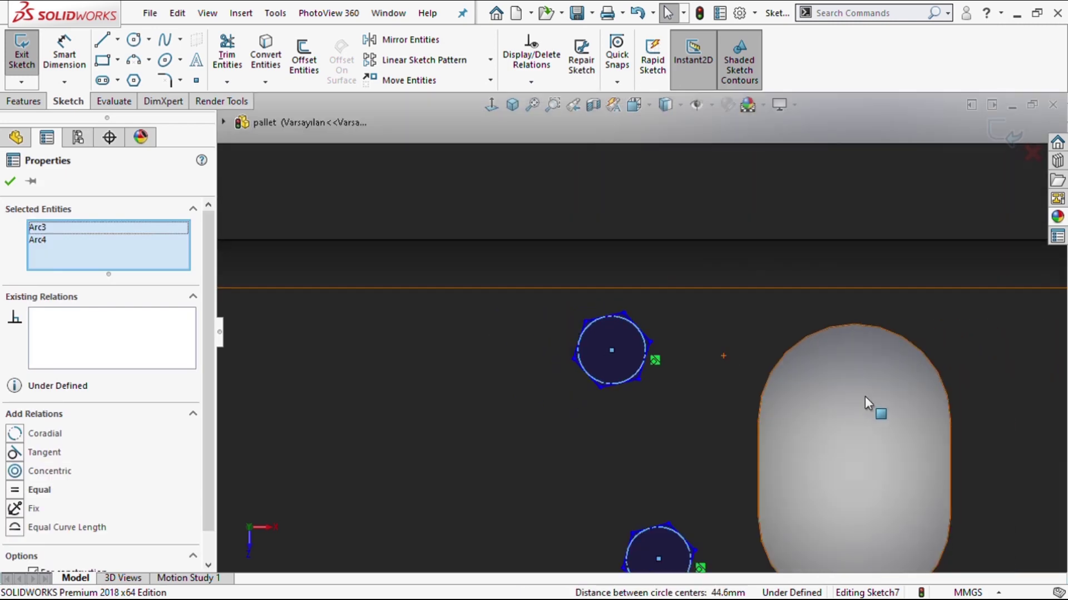
pyautogui.scroll(2, 917, 411)
pyautogui.scroll(-3, 890, 400)
pyautogui.scroll(-5, 778, 262)
pyautogui.scroll(-3, 804, 379)
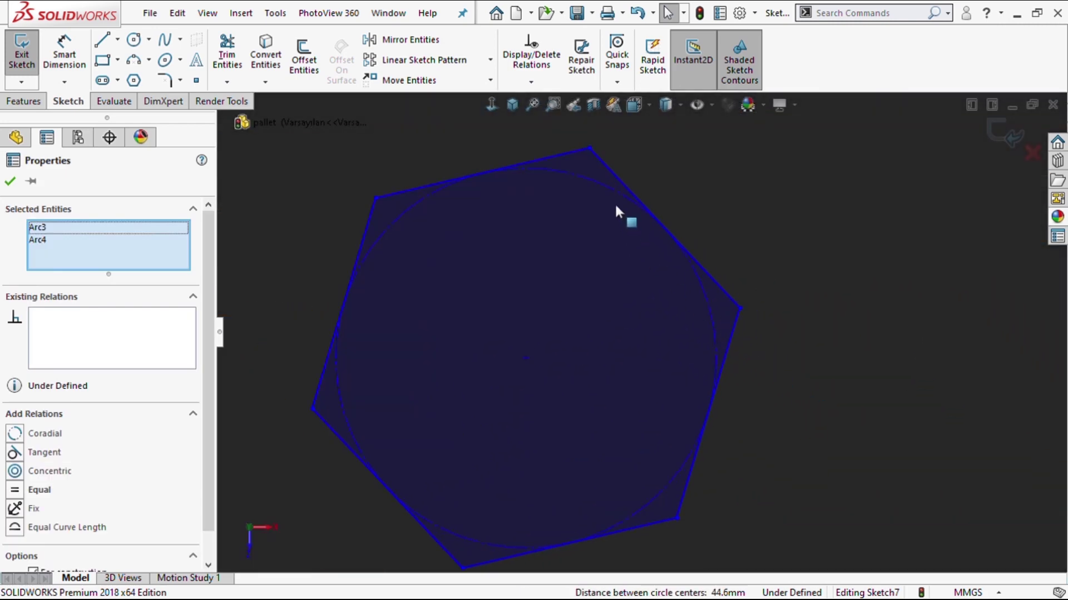
pyautogui.click(611, 189)
pyautogui.scroll(2, 568, 389)
pyautogui.scroll(3, 578, 439)
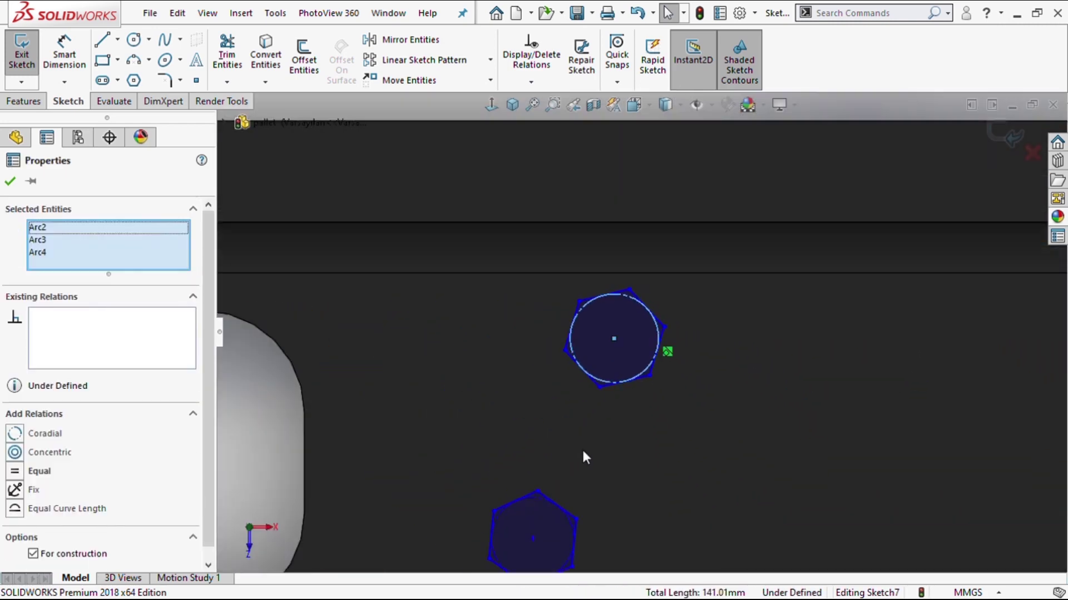
pyautogui.scroll(-3, 612, 423)
pyautogui.scroll(-2, 598, 423)
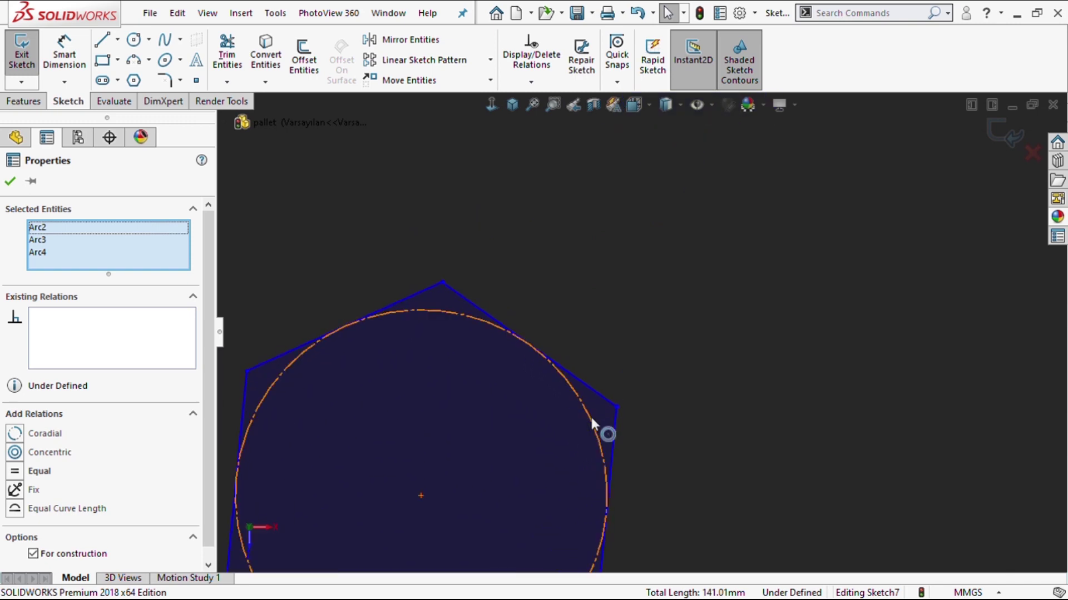
pyautogui.keyDown('ctrl'); pyautogui.click(592, 423); pyautogui.keyUp('ctrl')
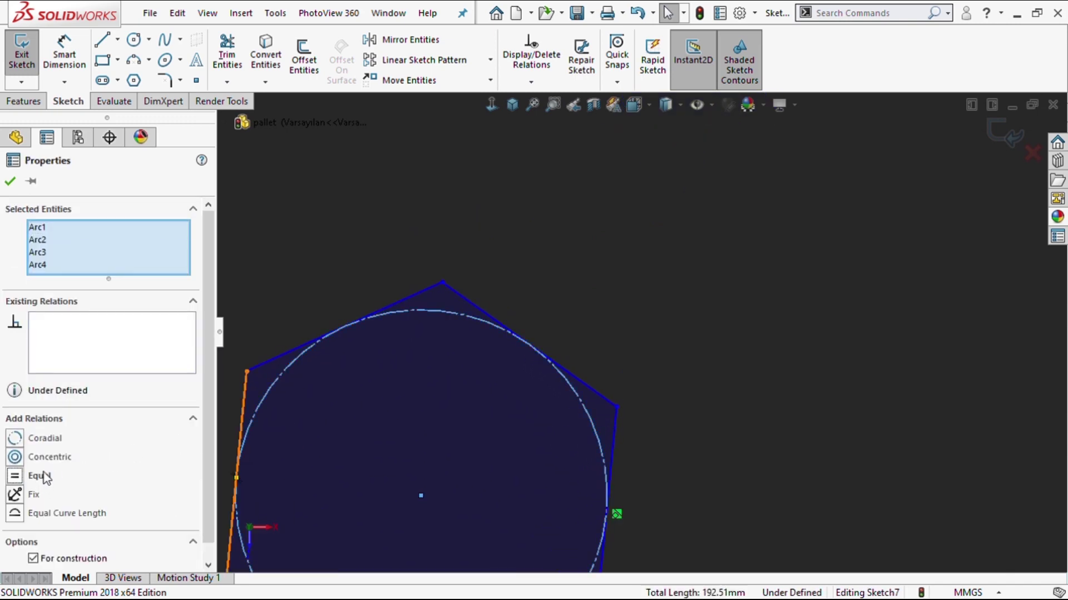
pyautogui.scroll(1, 453, 462)
pyautogui.scroll(4, 452, 461)
pyautogui.scroll(2, 445, 437)
pyautogui.scroll(1, 498, 323)
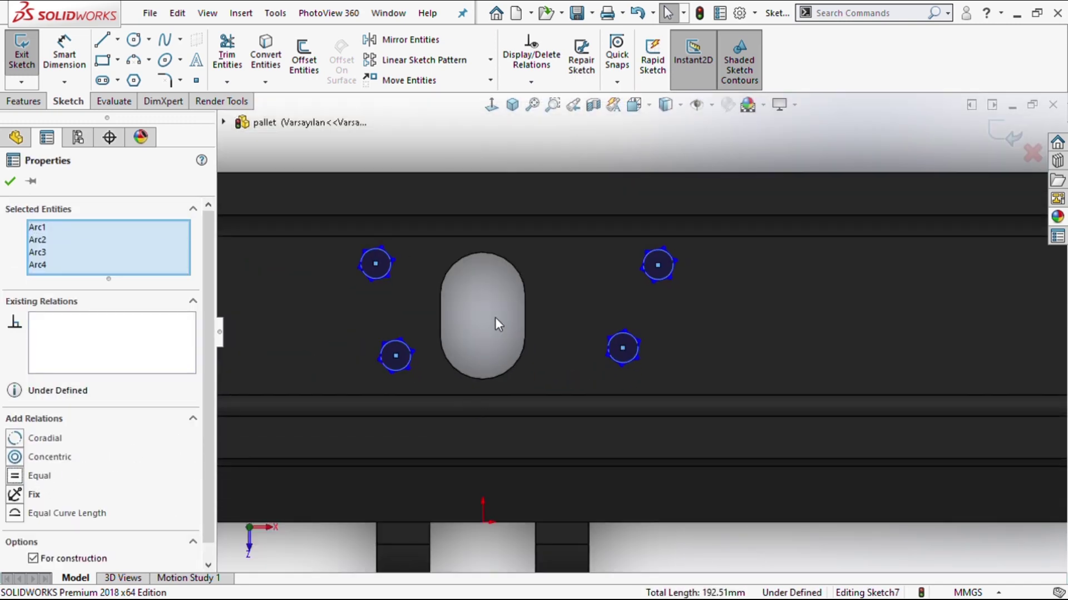
pyautogui.press('Escape')
pyautogui.scroll(-3, 461, 342)
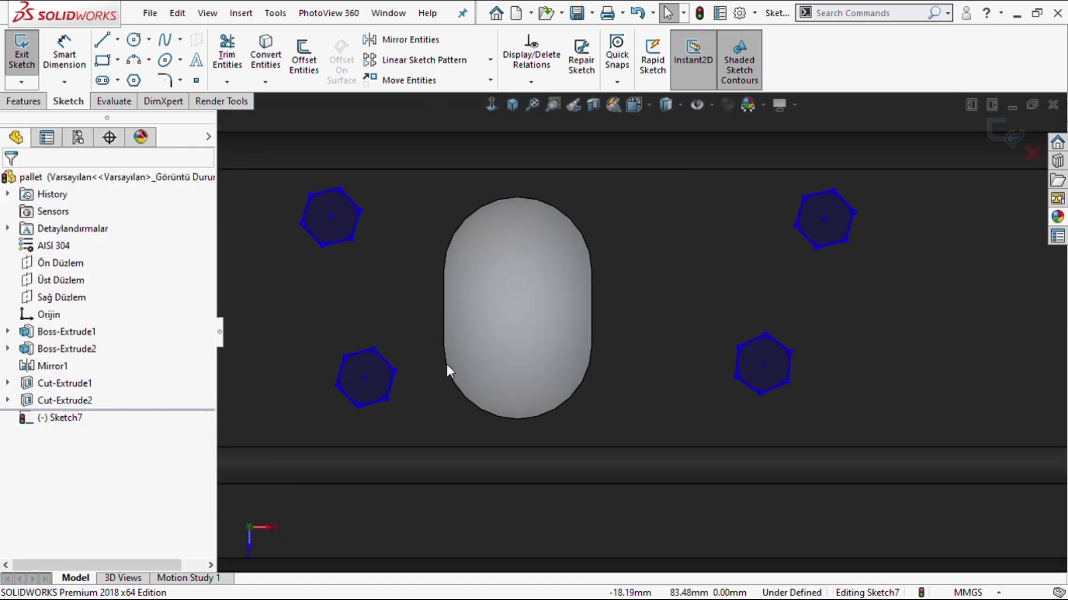
# Make the lower hexagons' bottom edges collinear and horizontal.
pyautogui.click(372, 404)
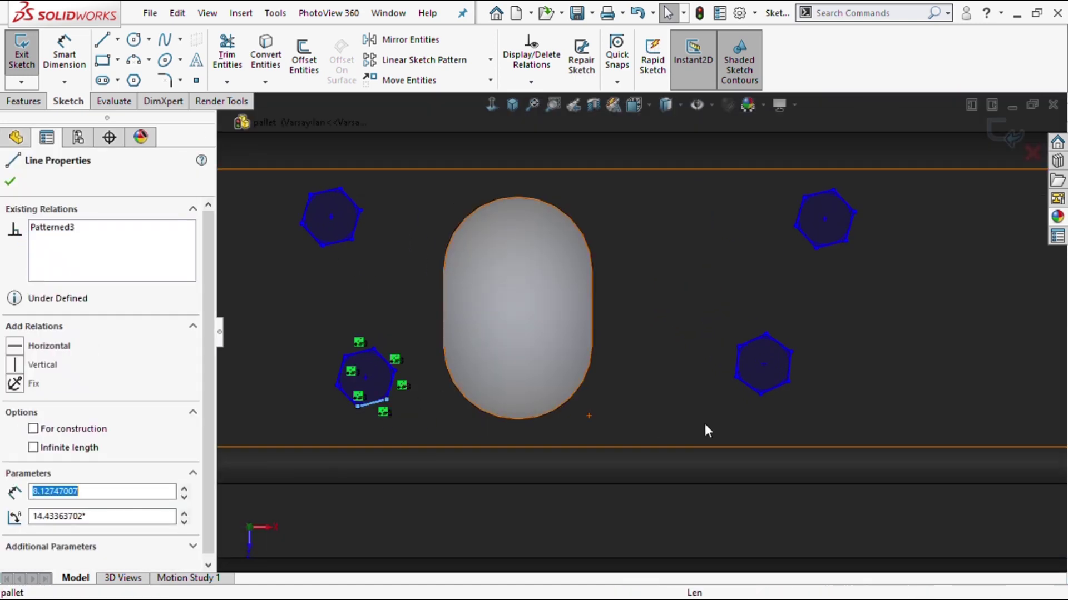
pyautogui.keyDown('ctrl'); pyautogui.click(769, 389); pyautogui.keyUp('ctrl')
pyautogui.click(43, 471)
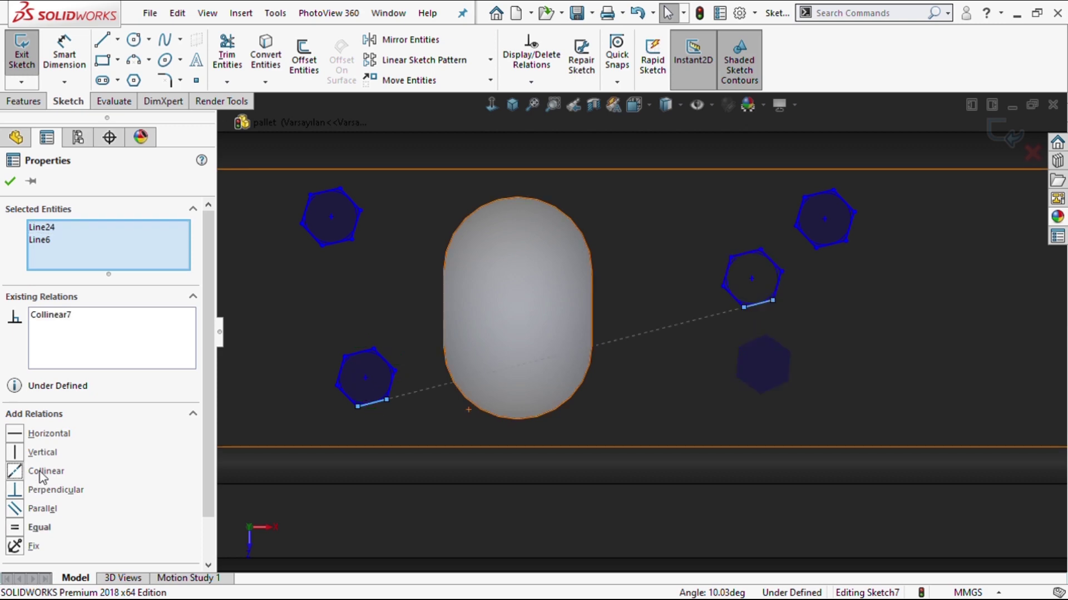
pyautogui.click(51, 436)
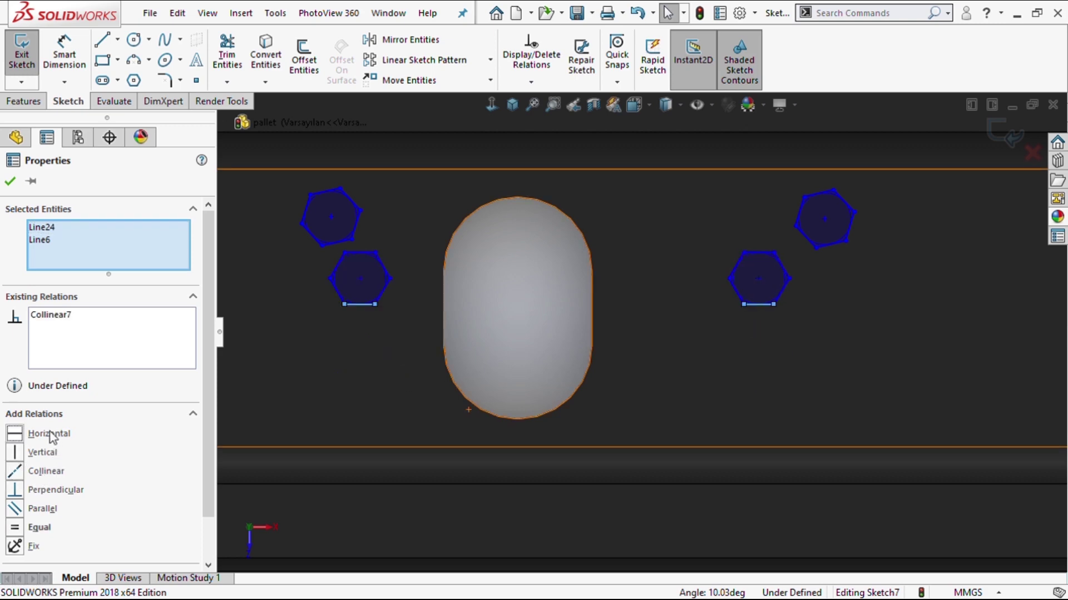
pyautogui.click(418, 322)
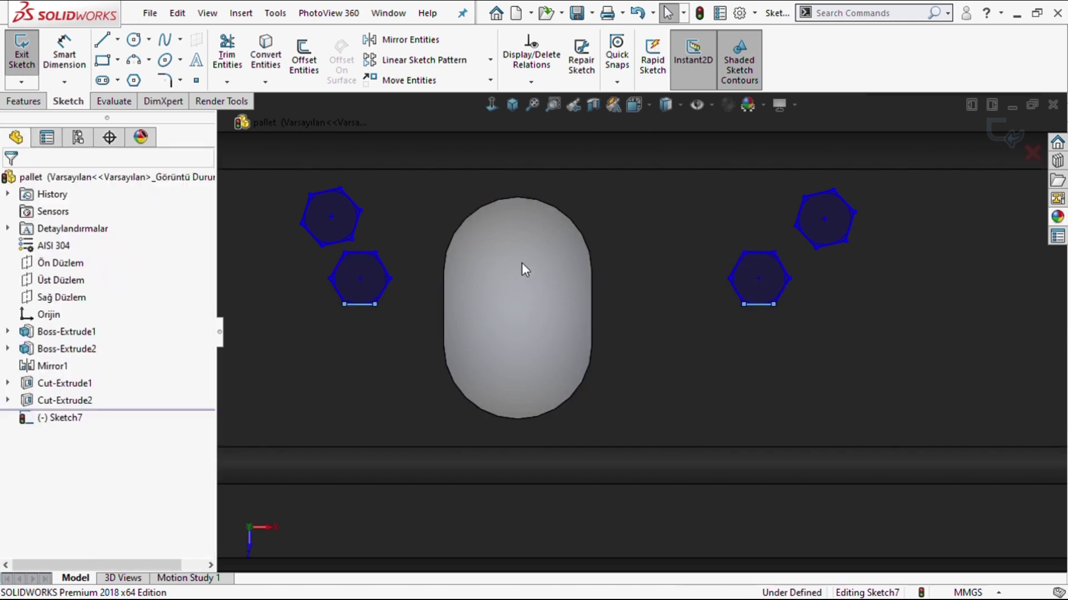
# Make the upper hexagons' bottom edges horizontal.
pyautogui.click(828, 247)
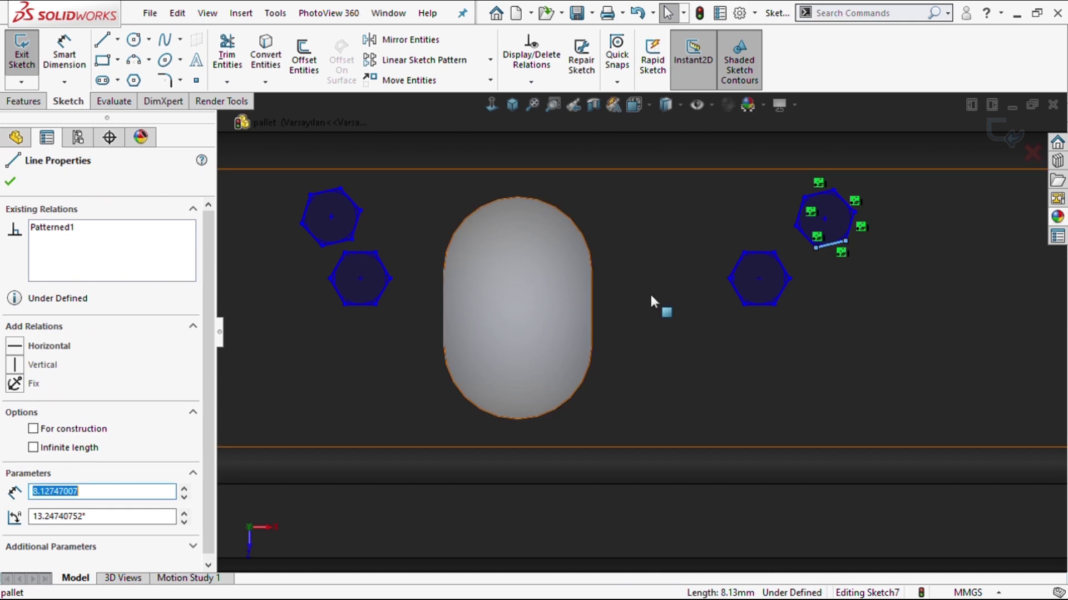
pyautogui.keyDown('ctrl'); pyautogui.click(338, 241); pyautogui.keyUp('ctrl')
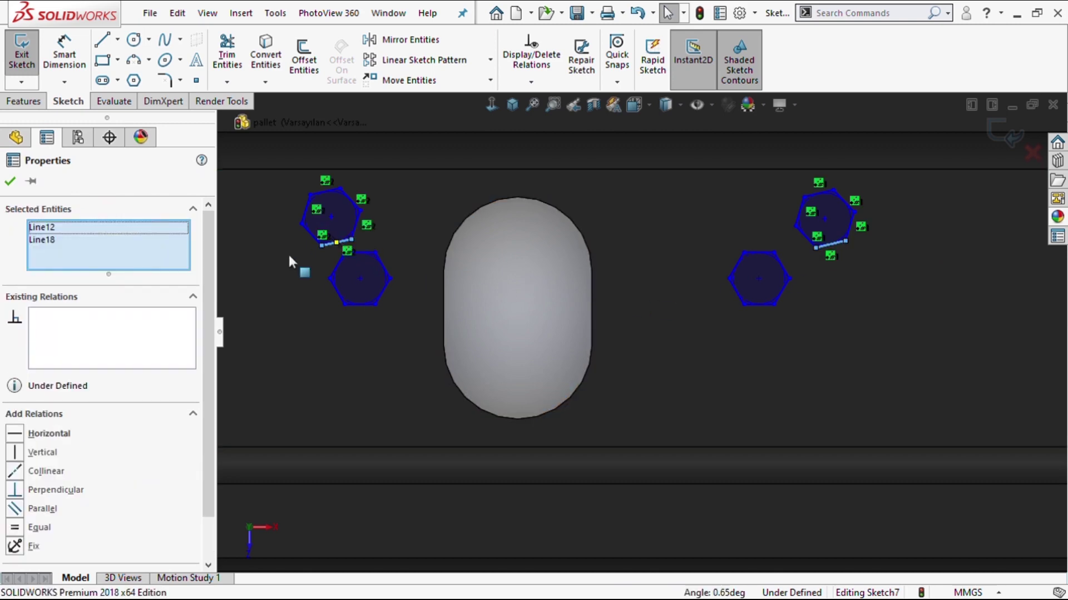
pyautogui.click(59, 438)
pyautogui.click(534, 288)
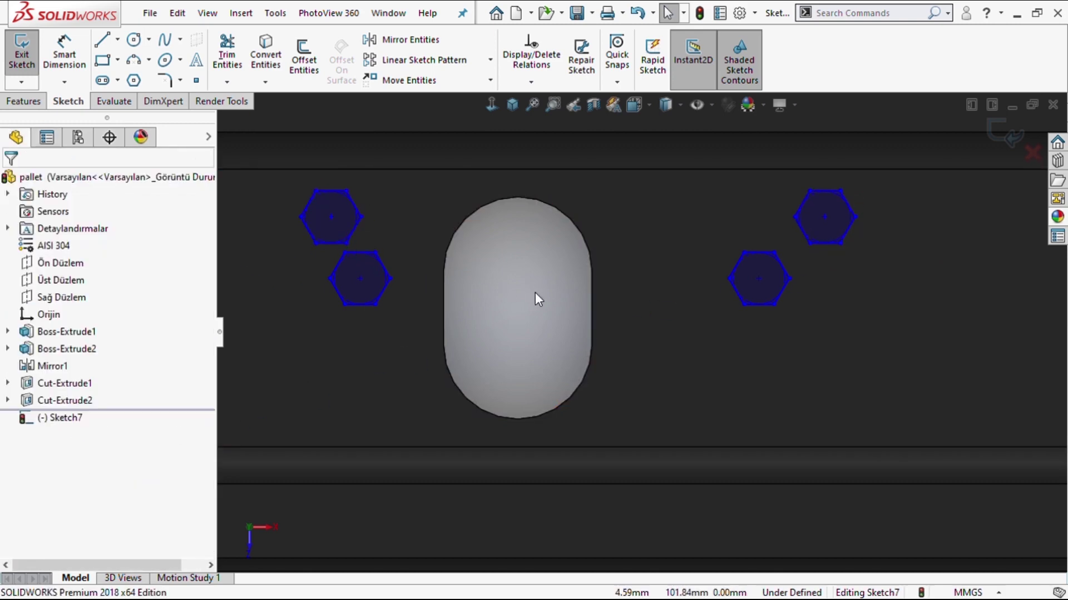
# Draw centerlines joining the upper pair's and the lower pair's hexagon centres.
pyautogui.click(136, 76)
pyautogui.click(331, 216)
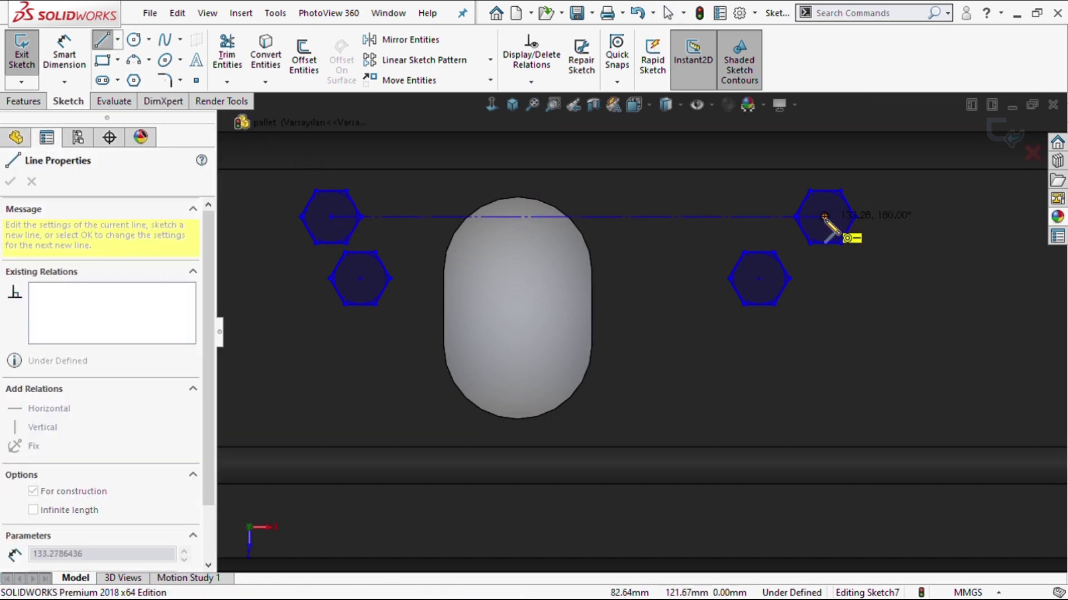
pyautogui.click(825, 216)
pyautogui.press('Escape')
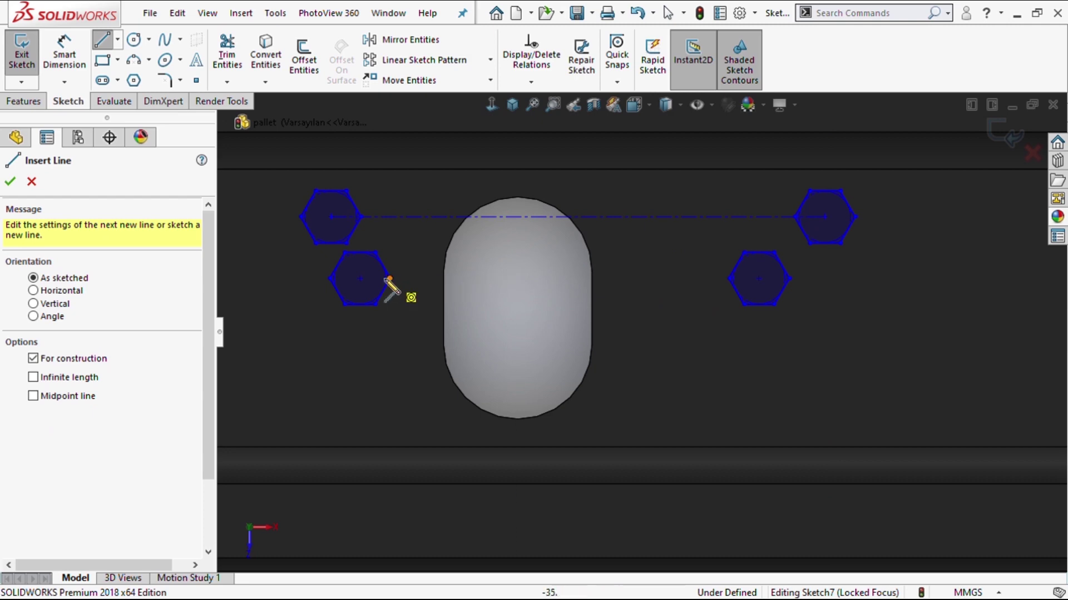
pyautogui.moveTo(360, 278); pyautogui.dragTo(758, 278)
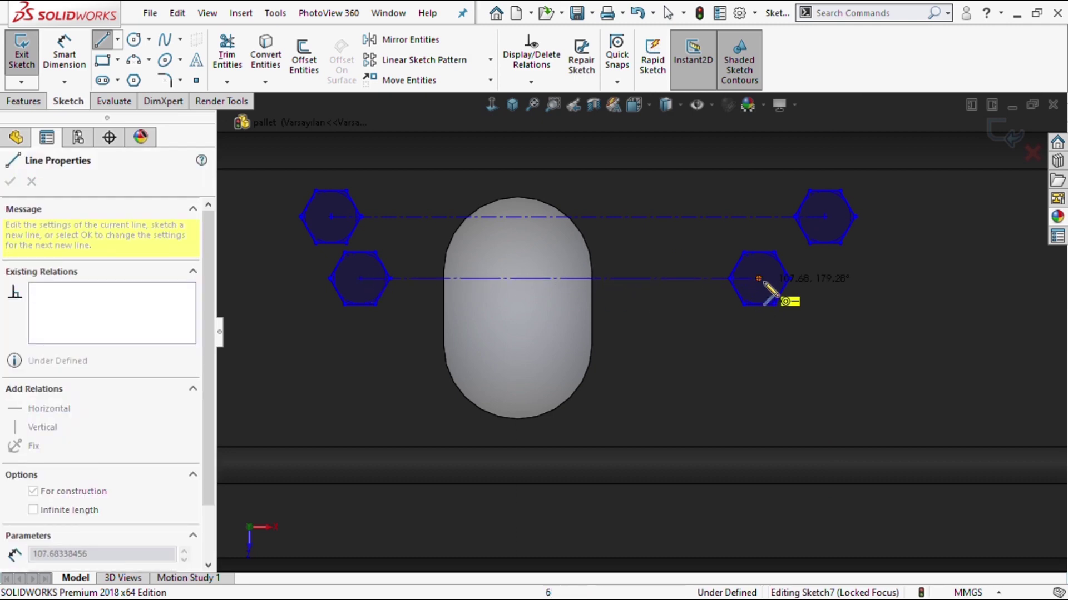
pyautogui.press('Escape')
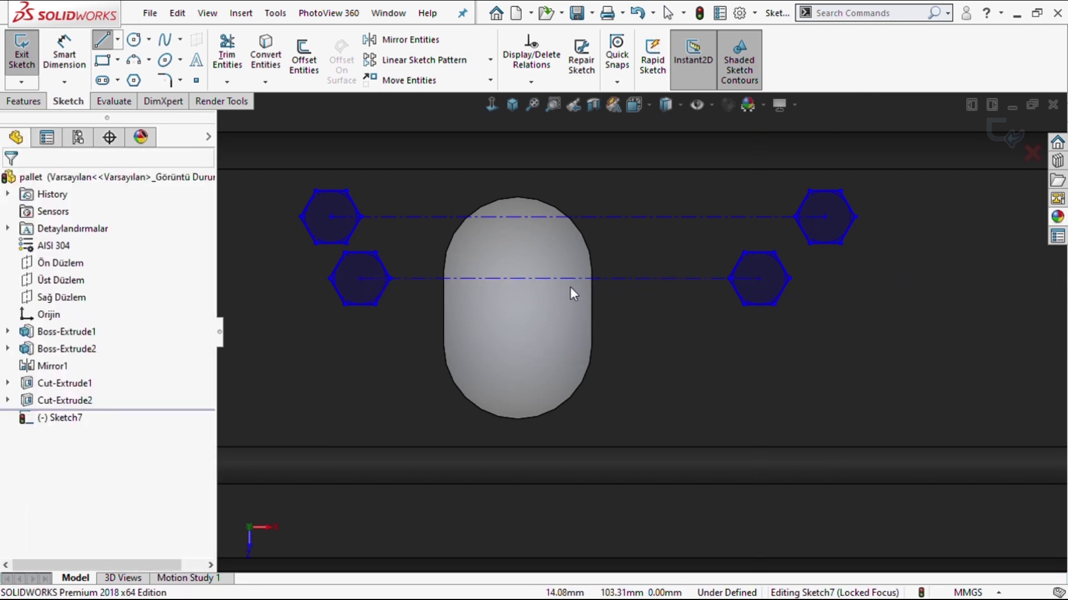
# Align the two centerline midpoints vertically with each other and with the origin.
pyautogui.click(559, 276)
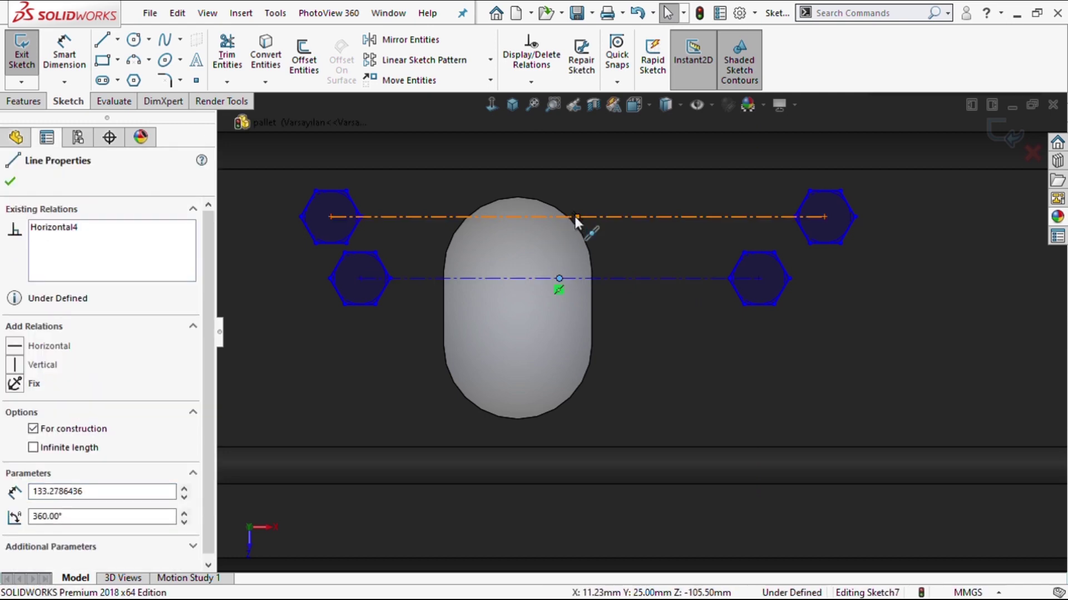
pyautogui.keyDown('ctrl'); pyautogui.click(576, 216); pyautogui.keyUp('ctrl')
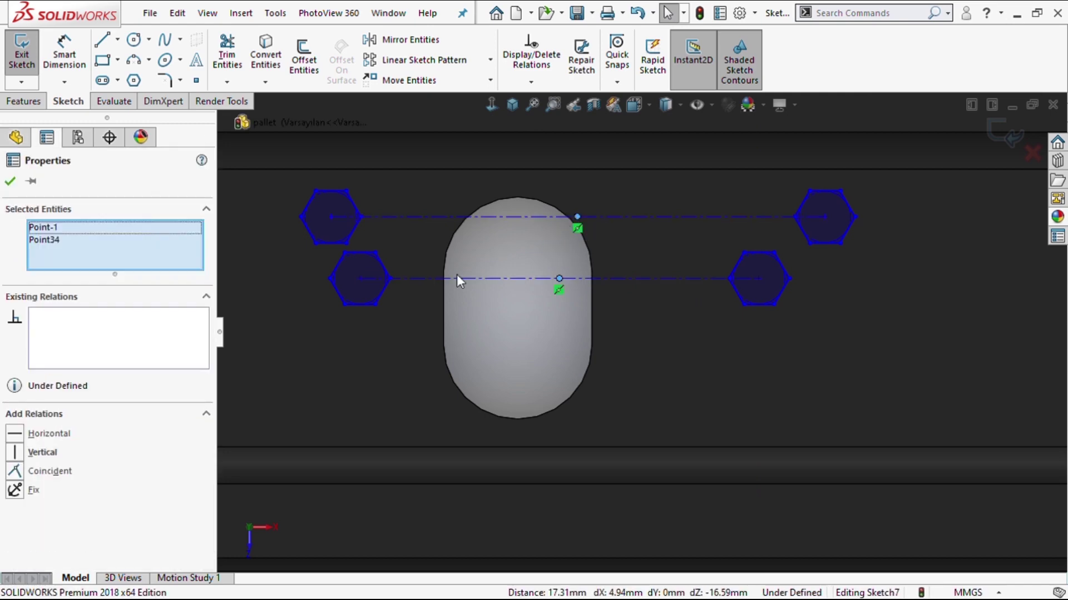
pyautogui.click(44, 454)
pyautogui.press('Escape')
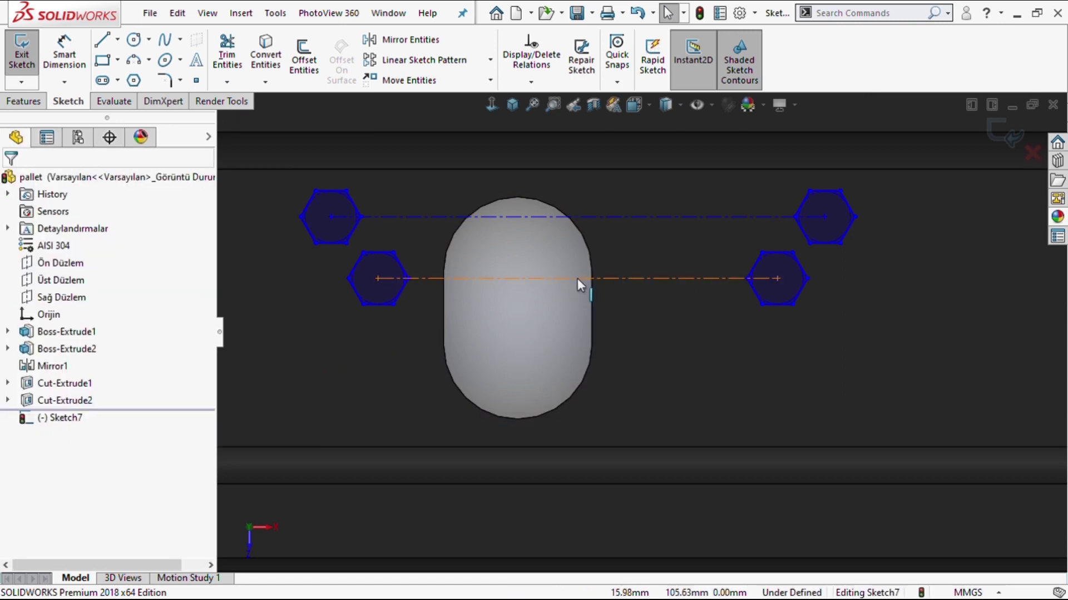
pyautogui.click(577, 278)
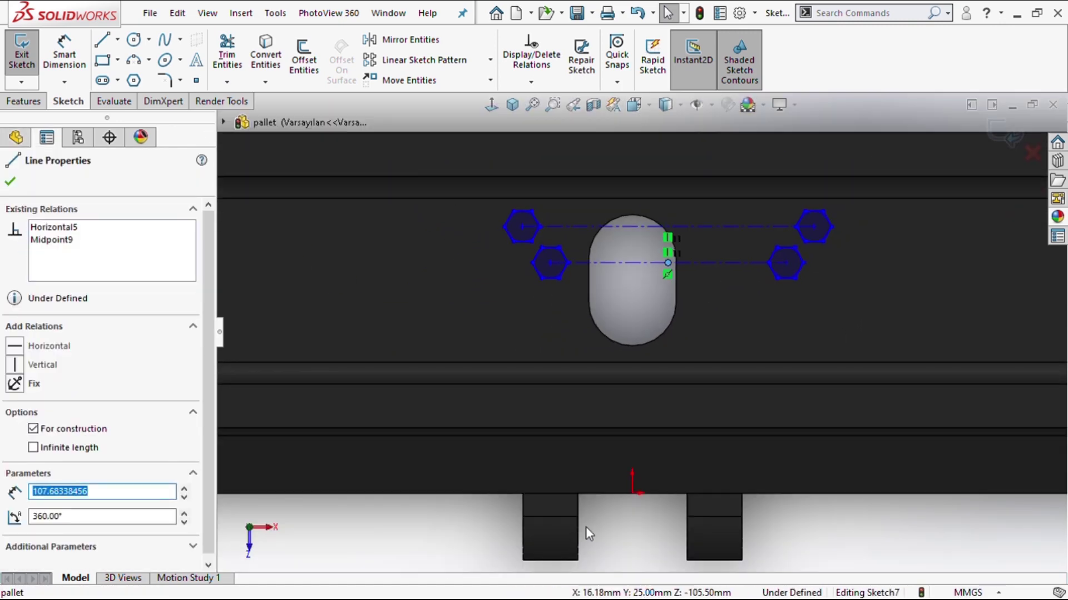
pyautogui.scroll(-3, 586, 528)
pyautogui.click(670, 436)
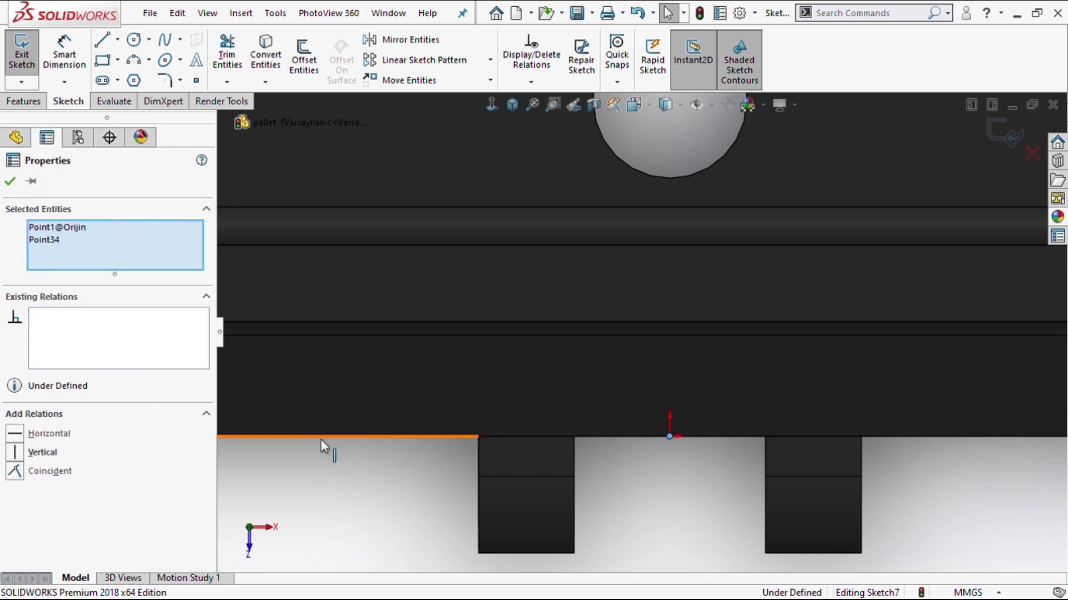
pyautogui.scroll(2, 689, 396)
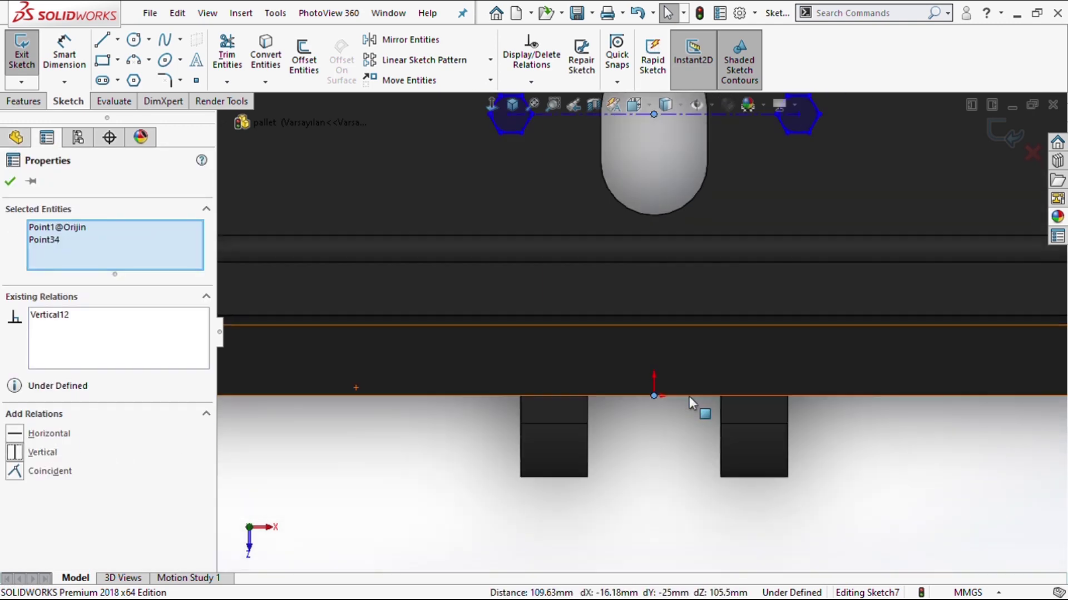
pyautogui.scroll(3, 699, 378)
pyautogui.click(770, 437)
# Dimension the lower hexagon row 75 mm up and the two rows 45 mm apart.
pyautogui.moveTo(770, 436); pyautogui.dragTo(739, 269, button='right')
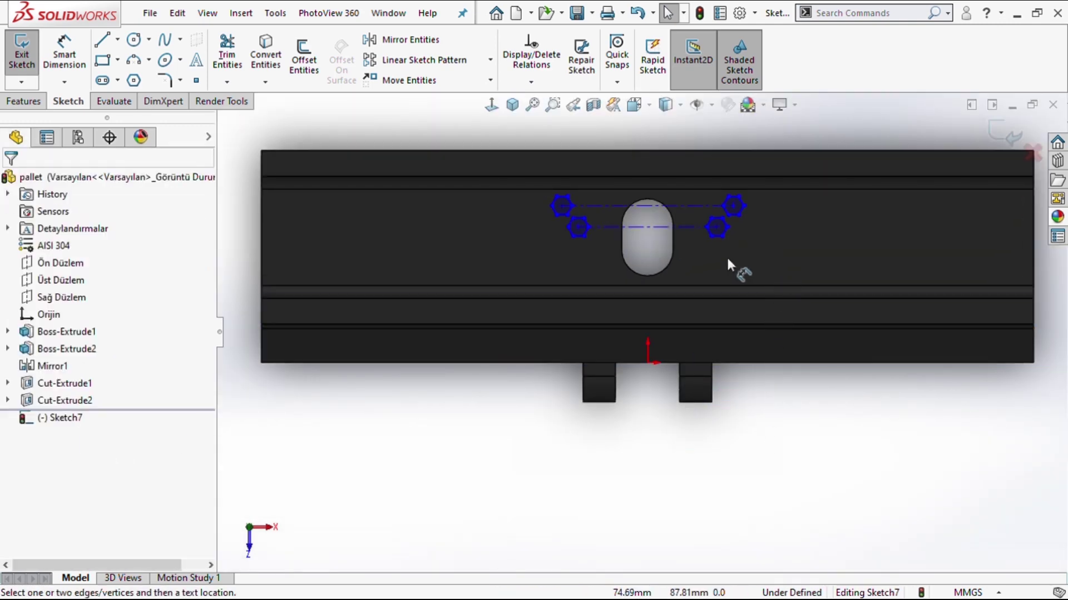
pyautogui.click(662, 227)
pyautogui.click(785, 313)
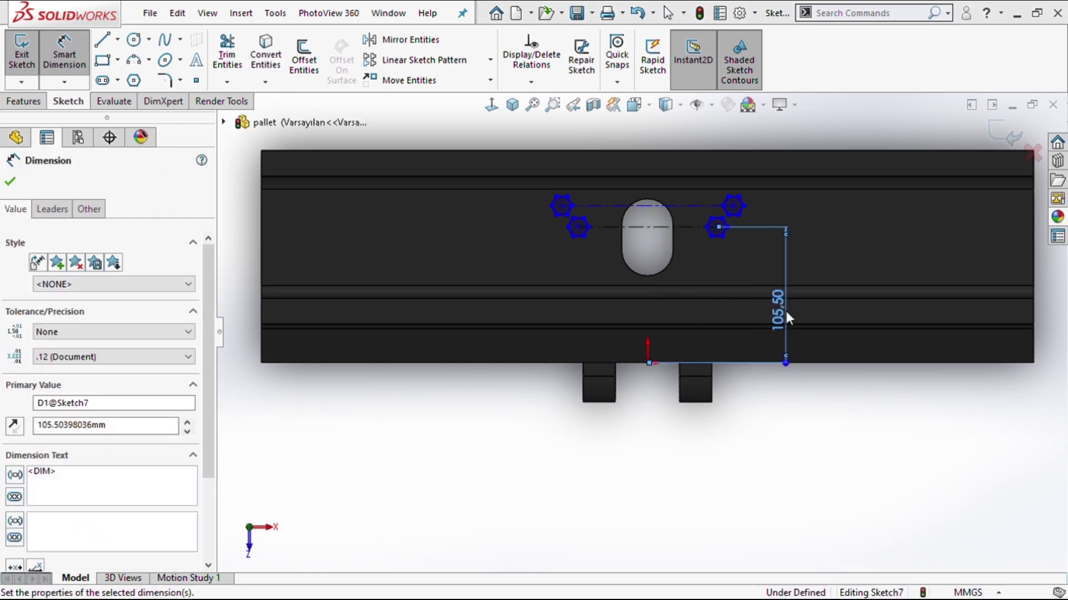
pyautogui.write('75')
pyautogui.press('Return')
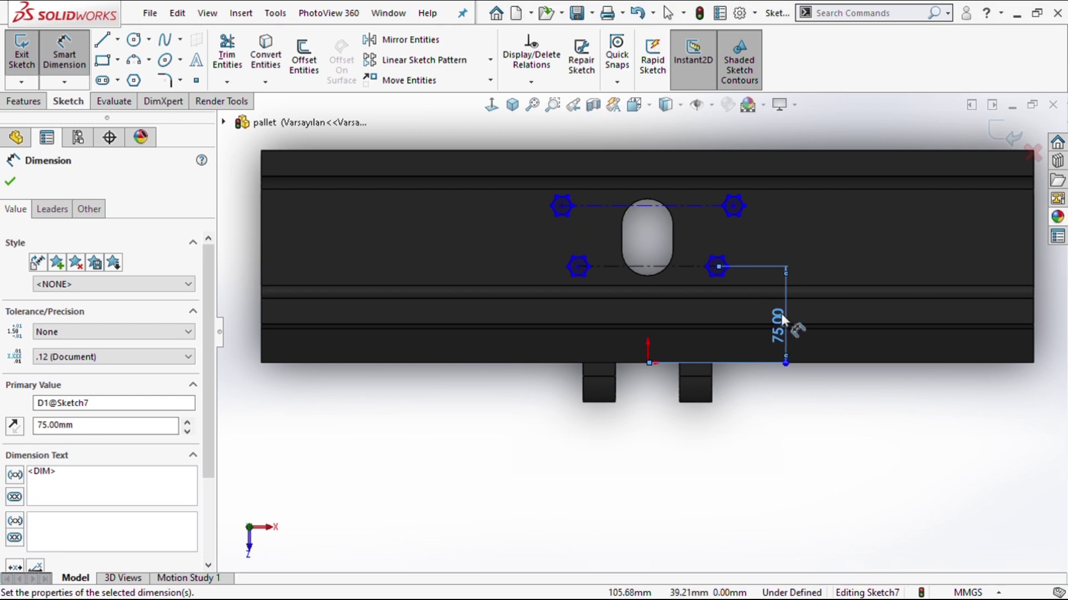
pyautogui.click(807, 430)
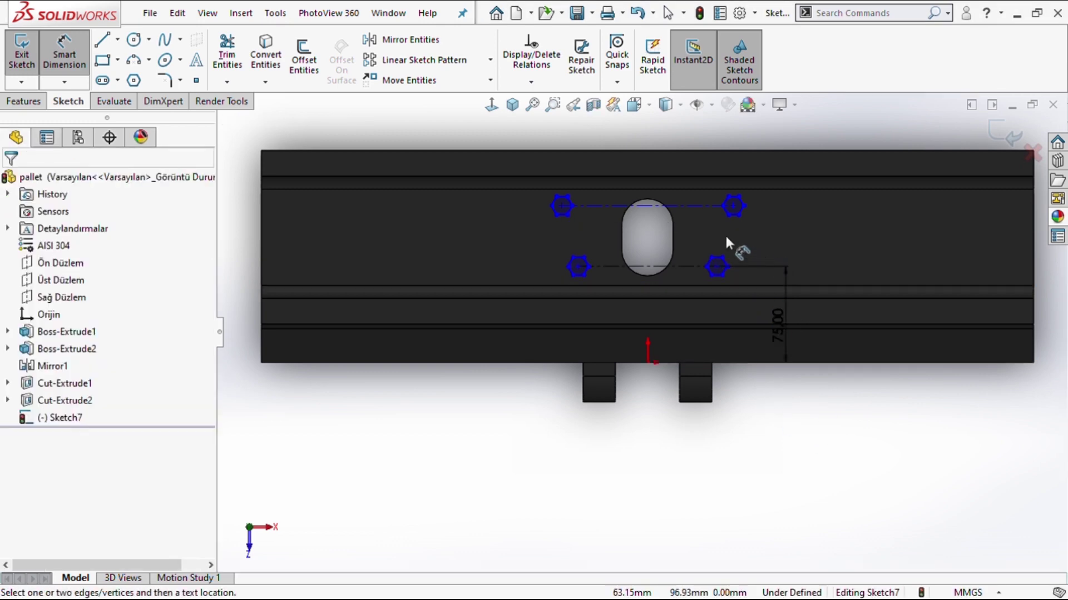
pyautogui.click(687, 206)
pyautogui.click(674, 266)
pyautogui.click(773, 240)
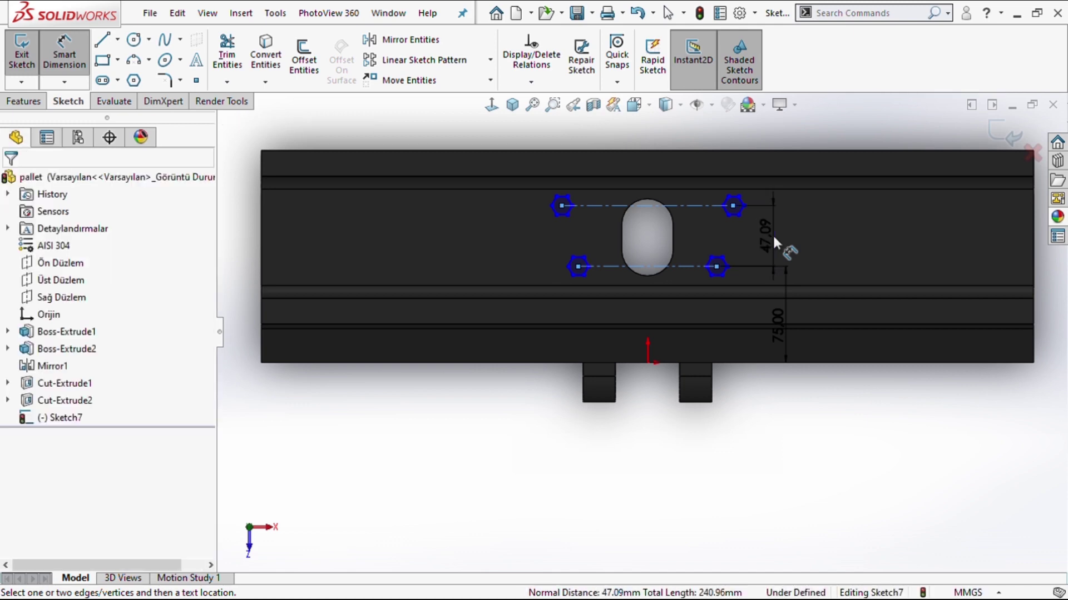
pyautogui.write('45')
pyautogui.press('Return')
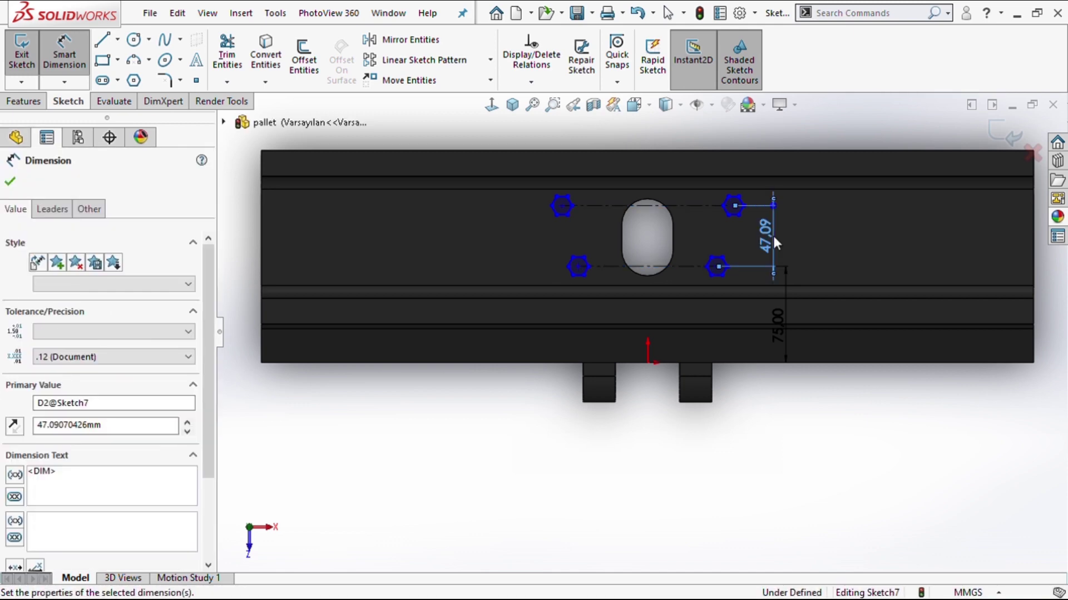
pyautogui.click(777, 426)
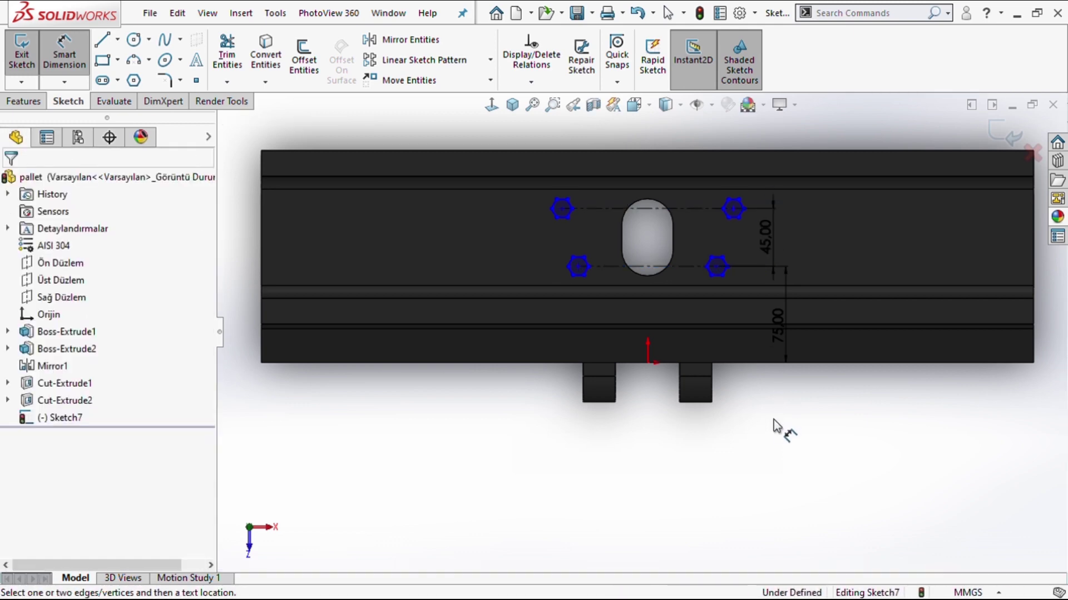
# Set the lower hexagon centres 85 mm apart and the upper centres 115 mm apart.
pyautogui.scroll(1, 776, 326)
pyautogui.scroll(-1, 684, 289)
pyautogui.scroll(-2, 582, 292)
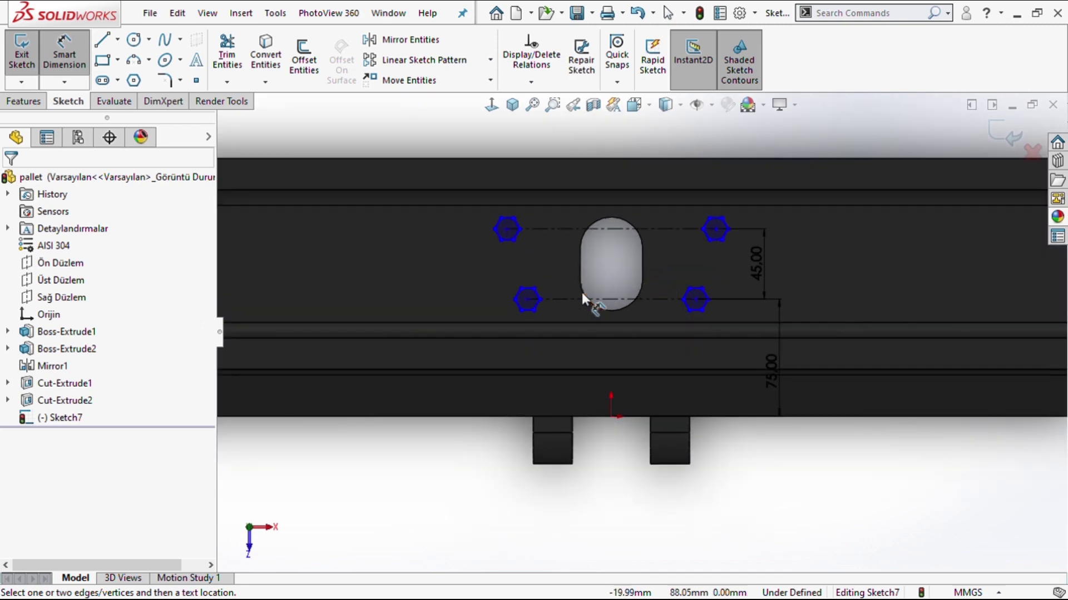
pyautogui.scroll(-1, 683, 319)
pyautogui.scroll(-2, 692, 320)
pyautogui.scroll(-1, 691, 320)
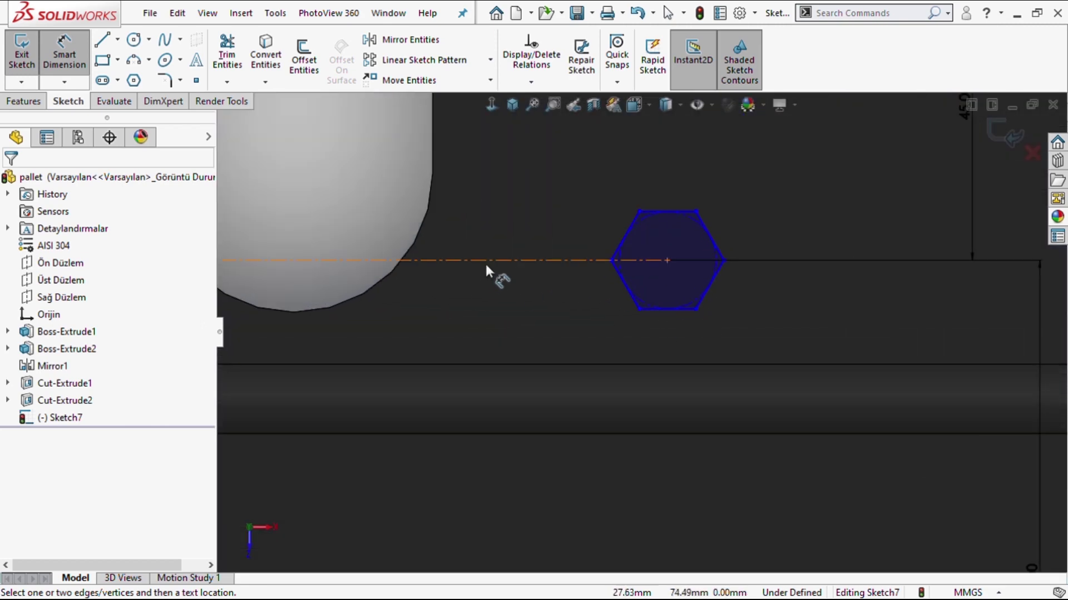
pyautogui.click(483, 271)
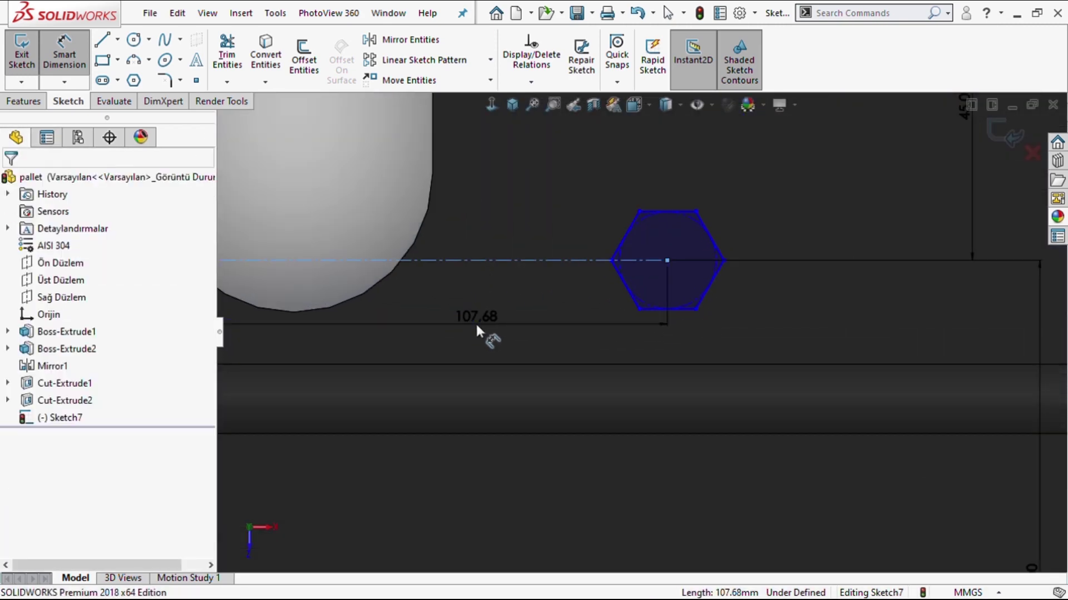
pyautogui.click(477, 327)
pyautogui.write('85')
pyautogui.press('Return')
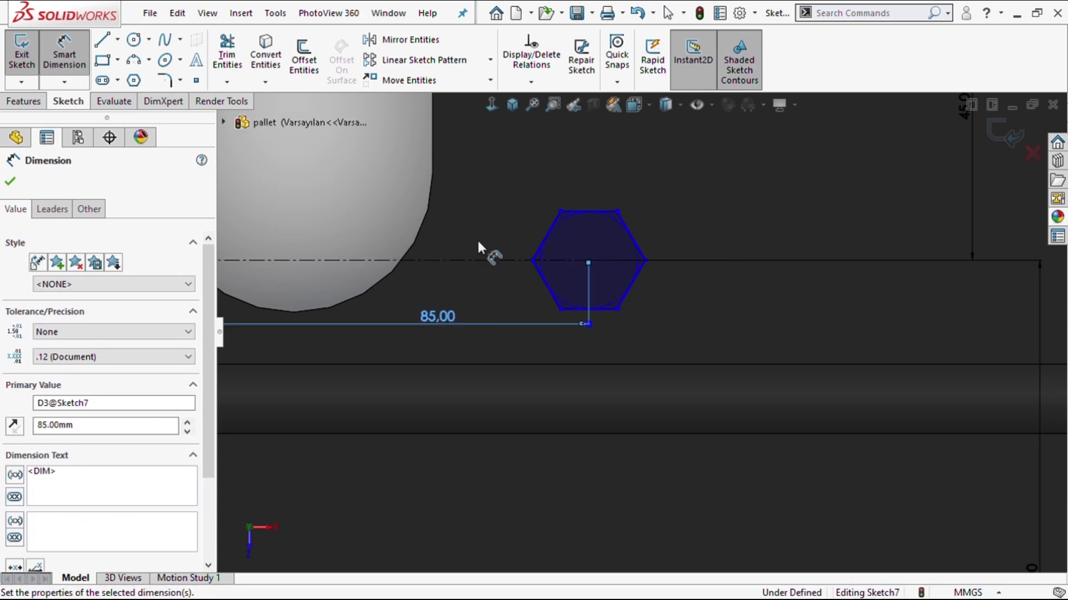
pyautogui.scroll(2, 481, 233)
pyautogui.scroll(1, 506, 217)
pyautogui.scroll(-2, 537, 220)
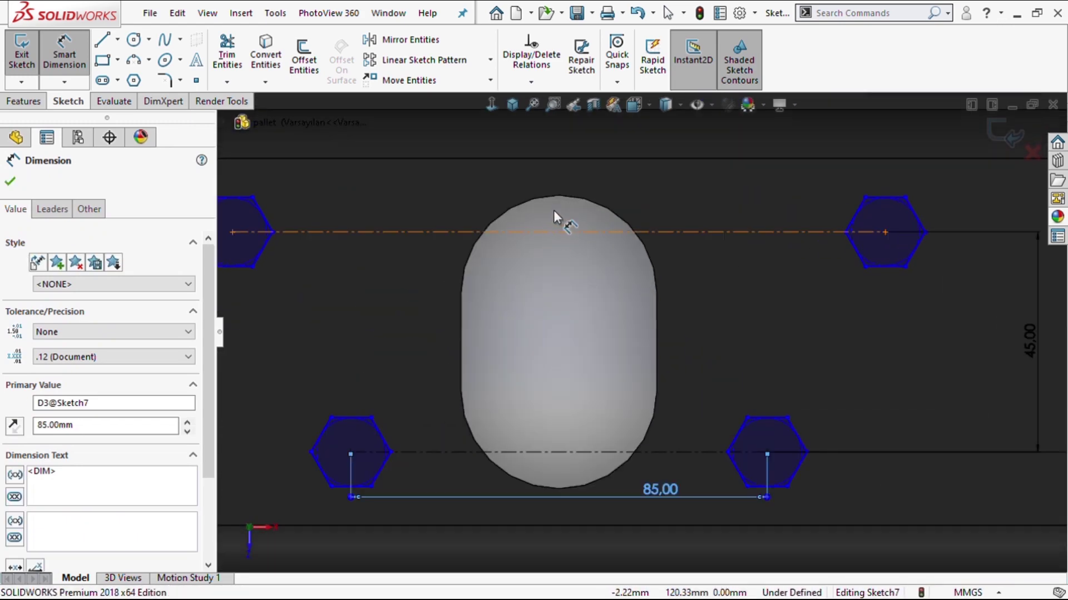
pyautogui.click(548, 231)
pyautogui.click(558, 184)
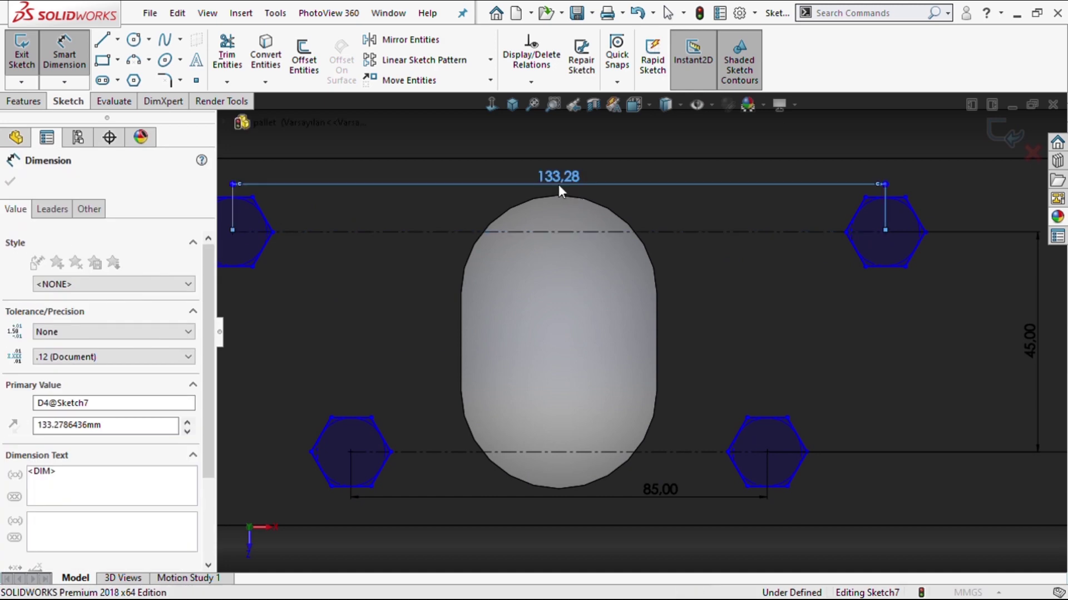
pyautogui.write('115')
pyautogui.press('Return')
pyautogui.scroll(1, 646, 315)
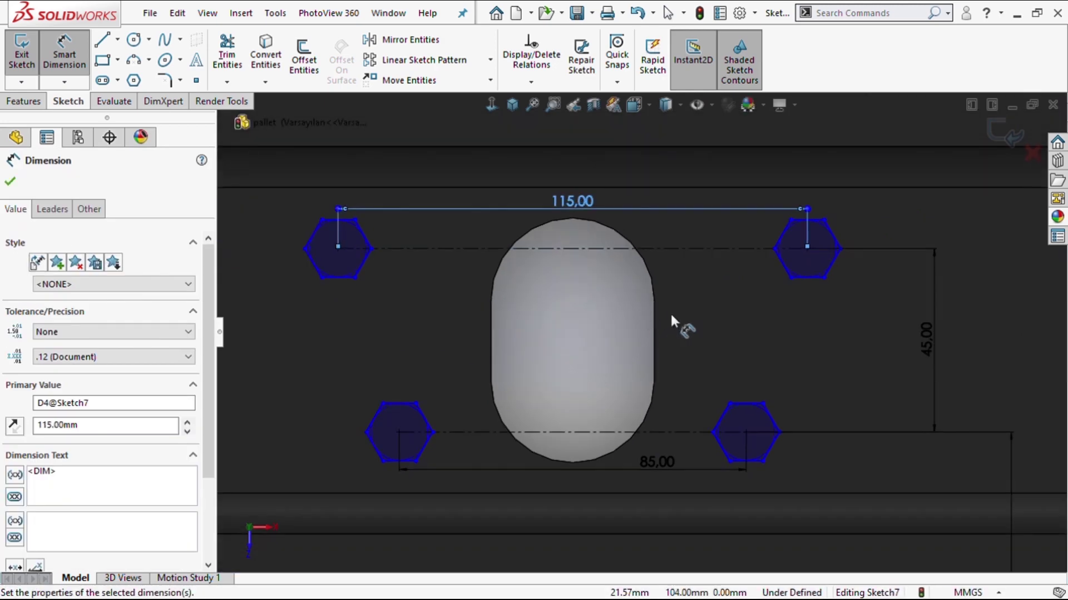
pyautogui.click(762, 318)
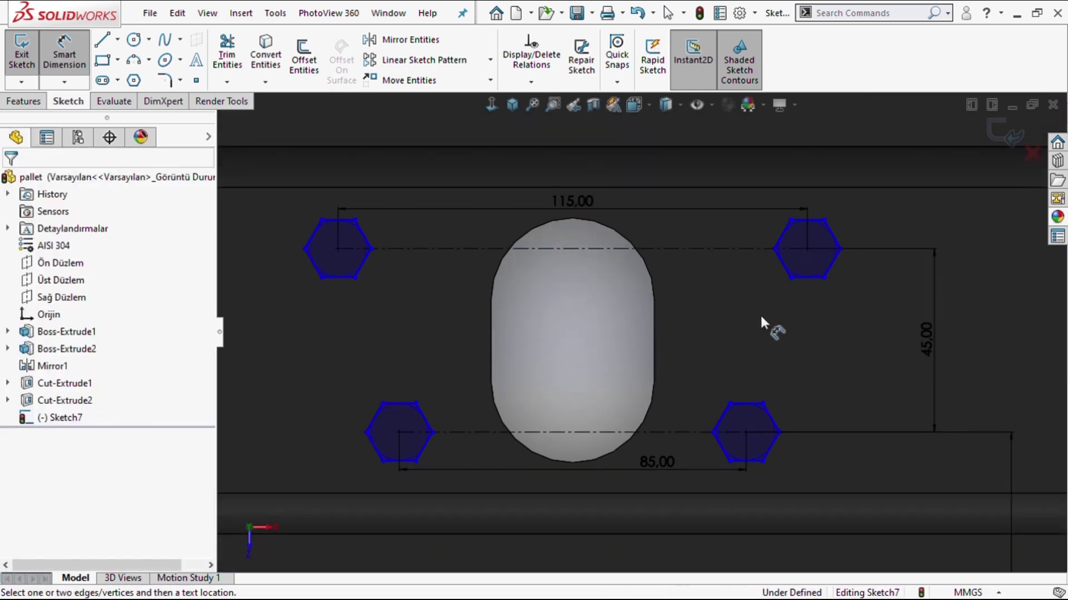
# Give the hexagons a 12 mm side length, fully defining the sketch.
pyautogui.click(804, 280)
pyautogui.click(807, 326)
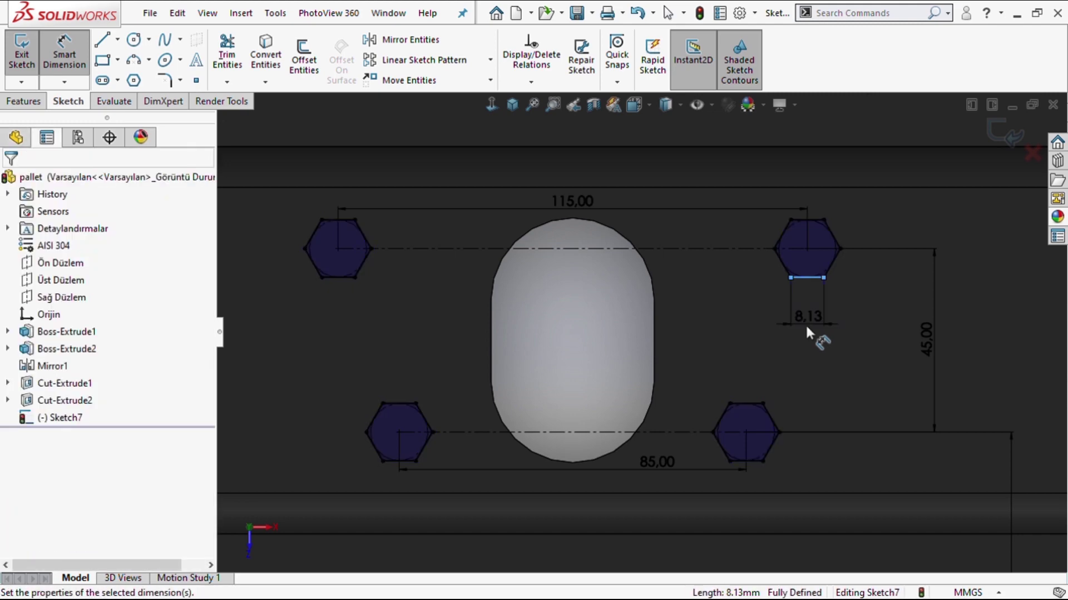
pyautogui.write('12.00mm')
pyautogui.press('Return')
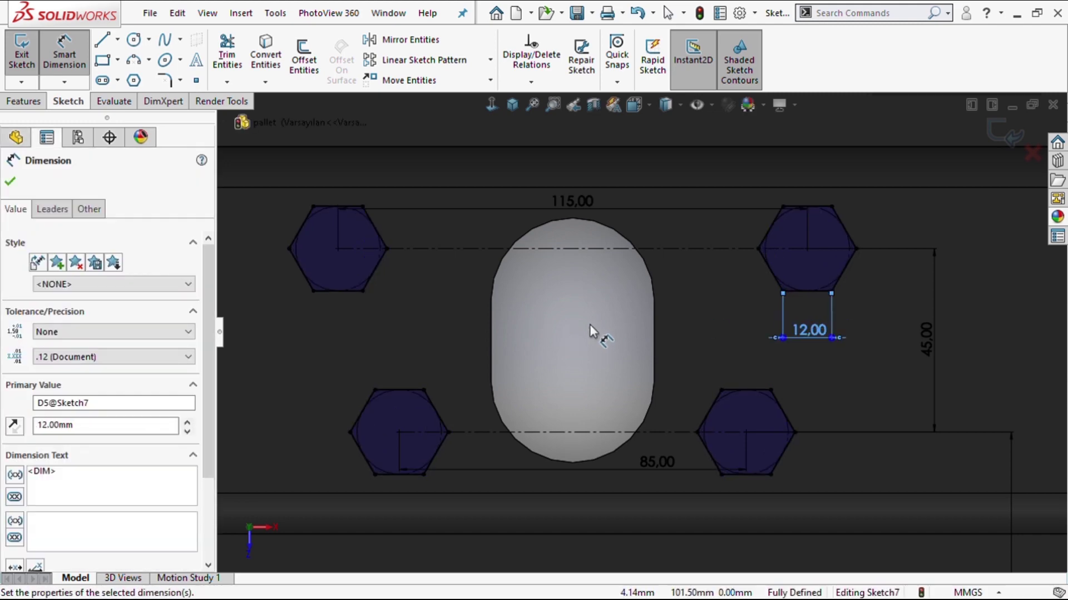
pyautogui.press('Escape')
pyautogui.press('Escape')
pyautogui.scroll(5, 592, 381)
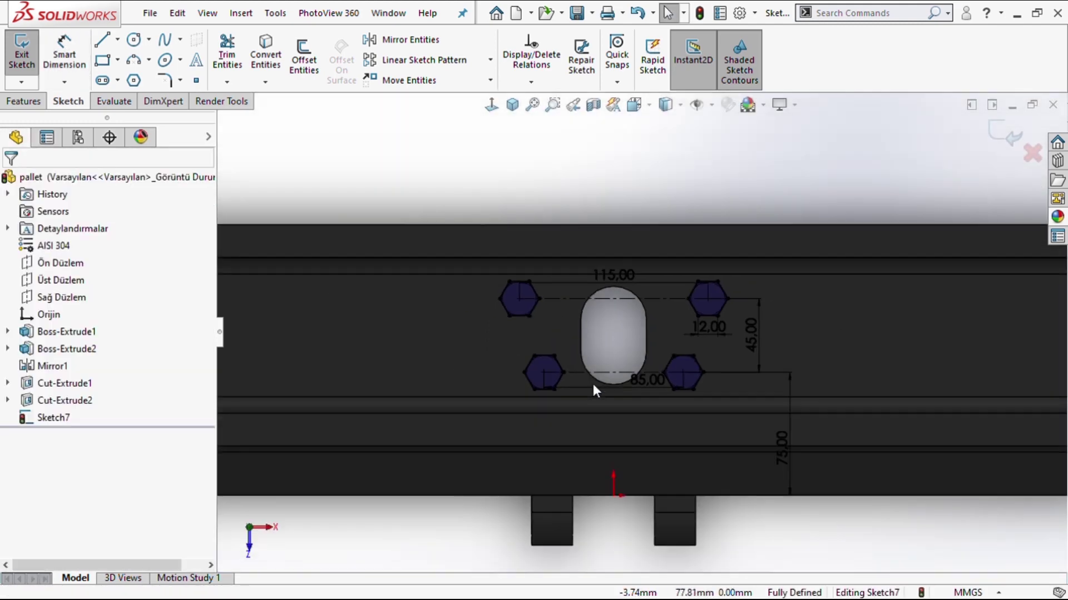
pyautogui.scroll(-2, 685, 378)
pyautogui.scroll(-1, 684, 378)
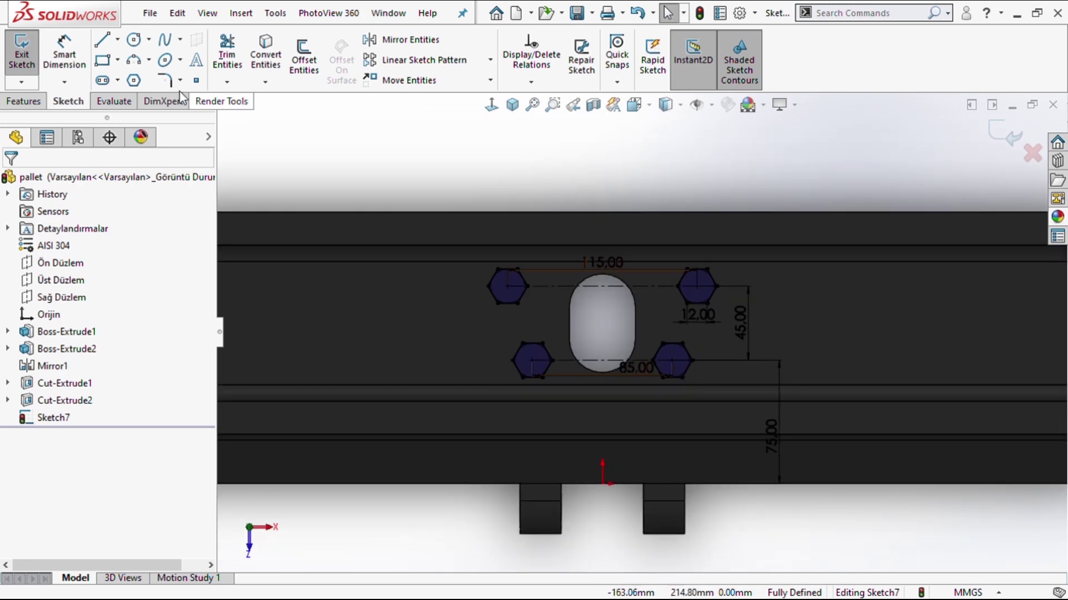
# Extrude the four hexagons 7.5 mm as bosses and view the pallet isometrically.
pyautogui.click(29, 105)
pyautogui.write('7,5')
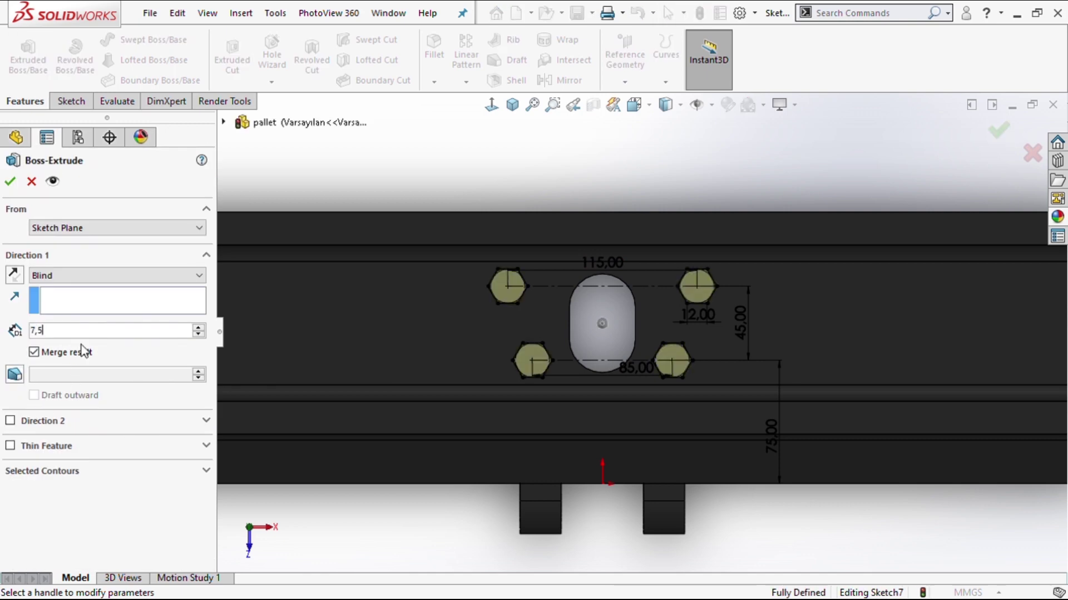
pyautogui.write('7.5')
pyautogui.press('Return')
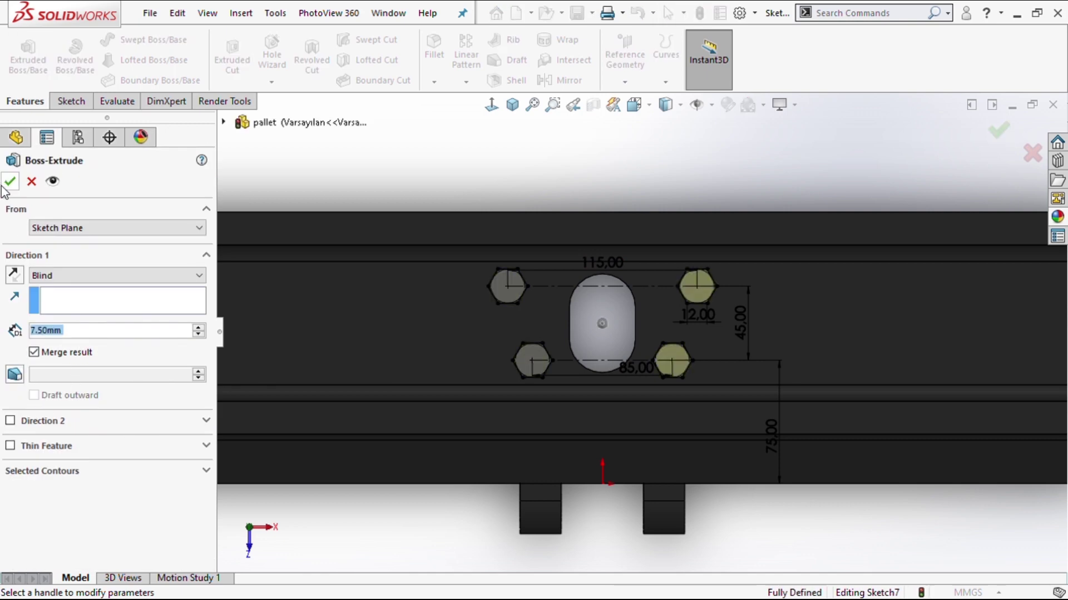
pyautogui.click(9, 181)
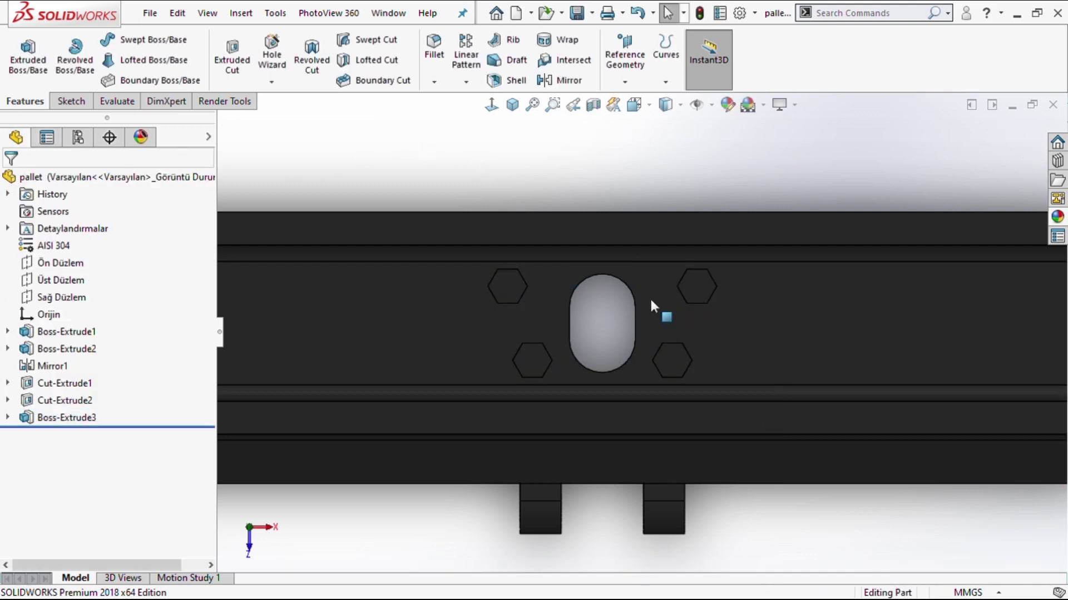
pyautogui.scroll(5, 653, 306)
pyautogui.moveTo(653, 306); pyautogui.dragTo(494, 156, button='middle')
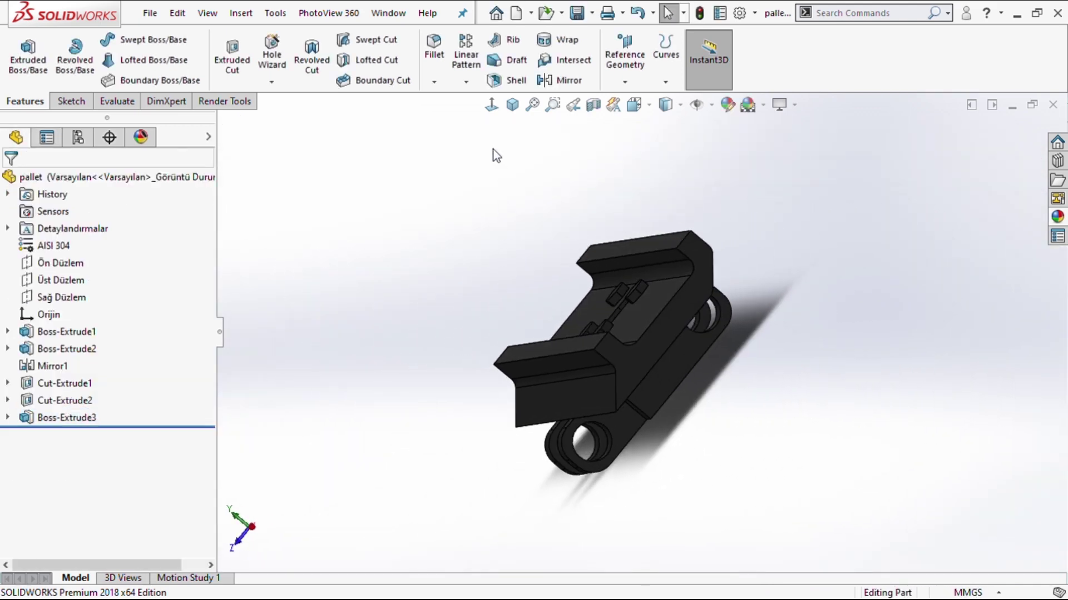
pyautogui.click(512, 105)
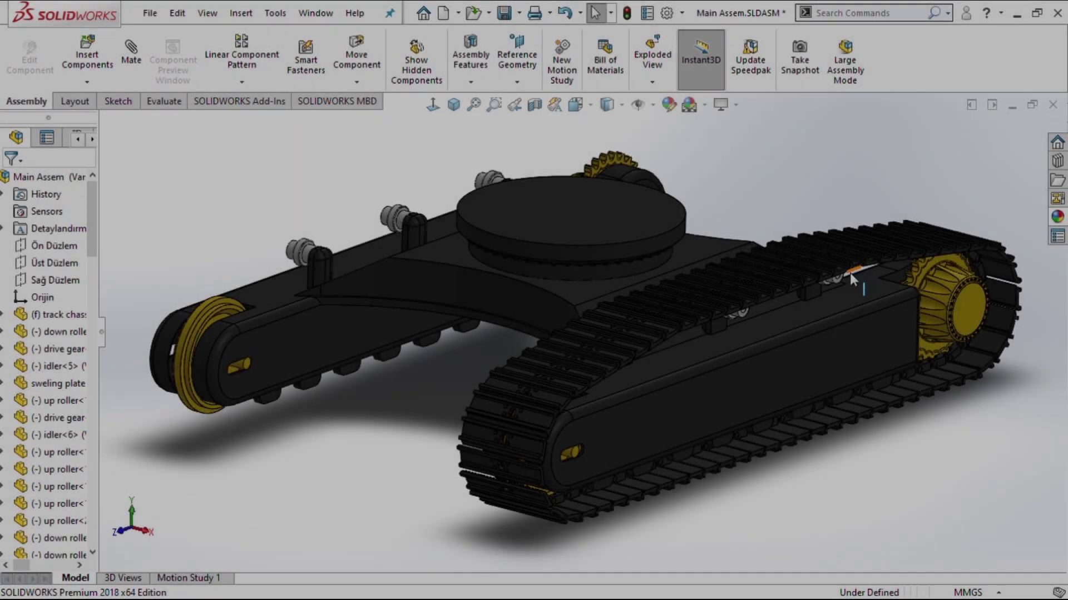
# Pick the updated pallet in the Main Assem.SLDASM track-chassis assembly.
pyautogui.click(850, 269)
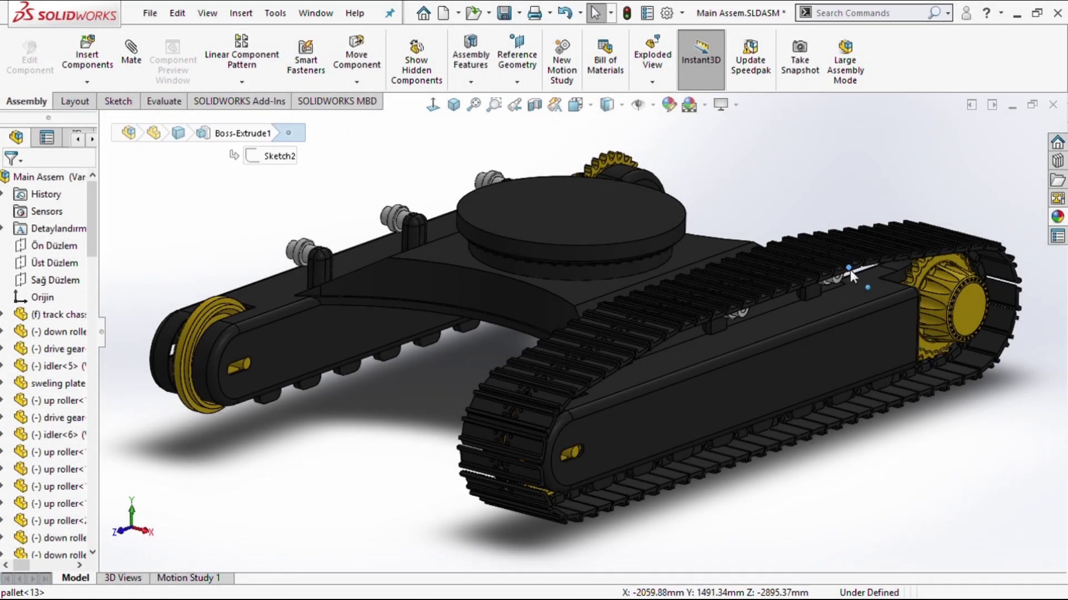
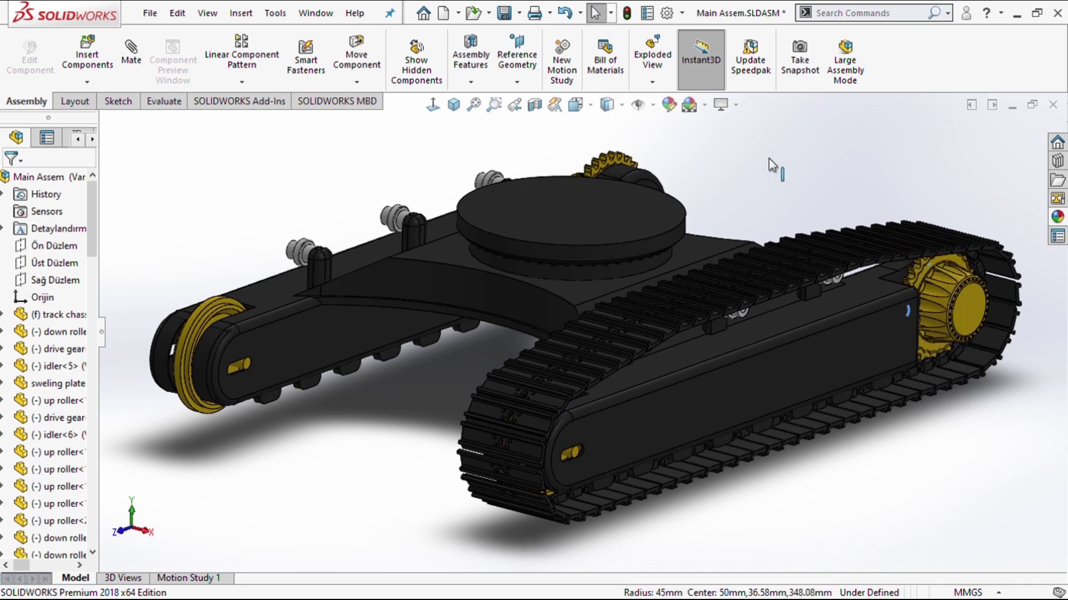
# Orbit the crawler track assembly into a straight Normal To side view and begin a command search.
pyautogui.scroll(3, 491, 259)
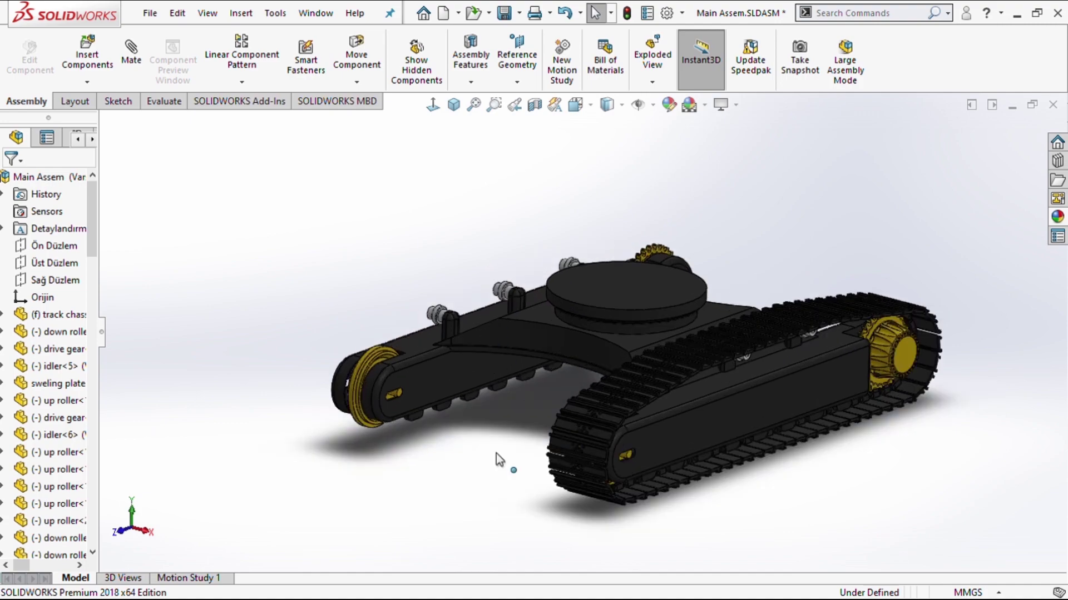
pyautogui.moveTo(480, 348)
pyautogui.mouseDown(button='middle')
pyautogui.moveTo(562, 414)
pyautogui.moveTo(586, 468)
pyautogui.mouseUp(button='middle')
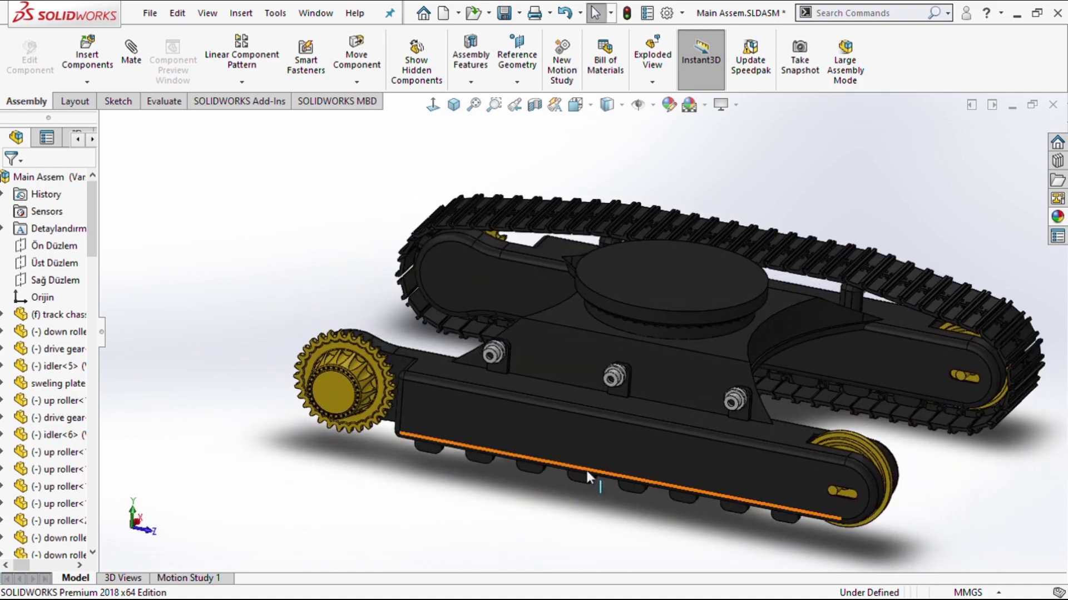
pyautogui.click(432, 104)
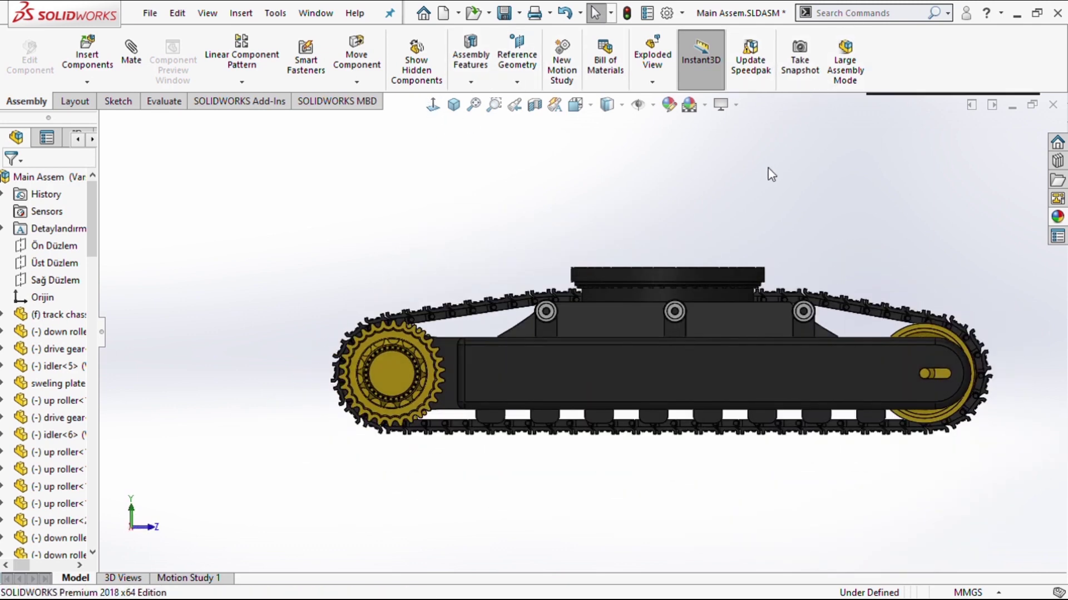
pyautogui.click(865, 16)
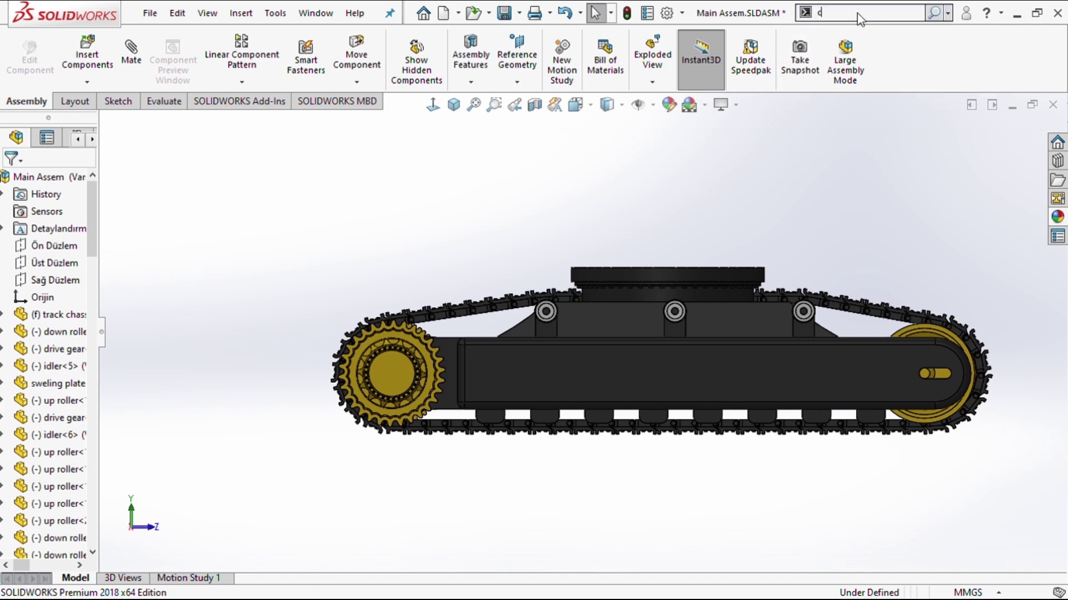
# Search 'chain' to start a Belt/Chain feature and widen its panel to read the settings.
pyautogui.write('hain')
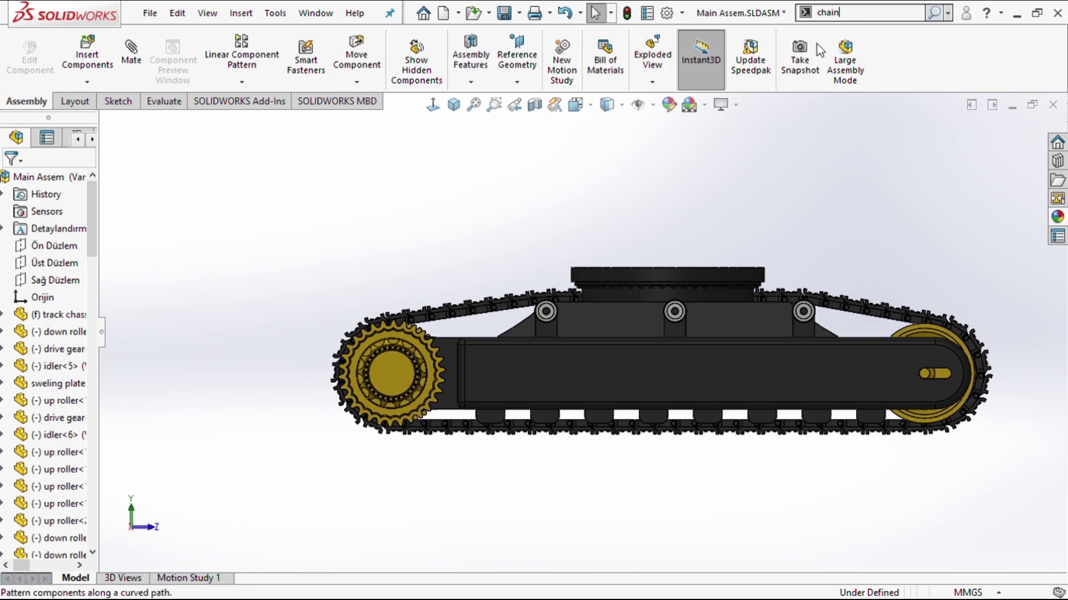
pyautogui.click(819, 53)
pyautogui.scroll(-2, 427, 331)
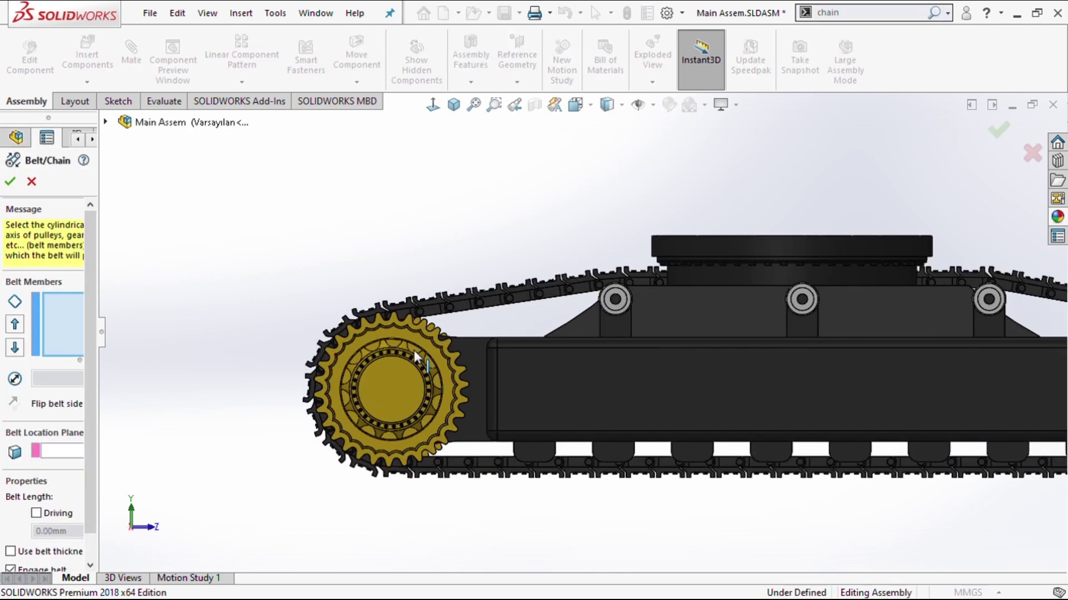
pyautogui.scroll(-2, 414, 350)
pyautogui.scroll(-2, 412, 366)
pyautogui.scroll(-2, 412, 366)
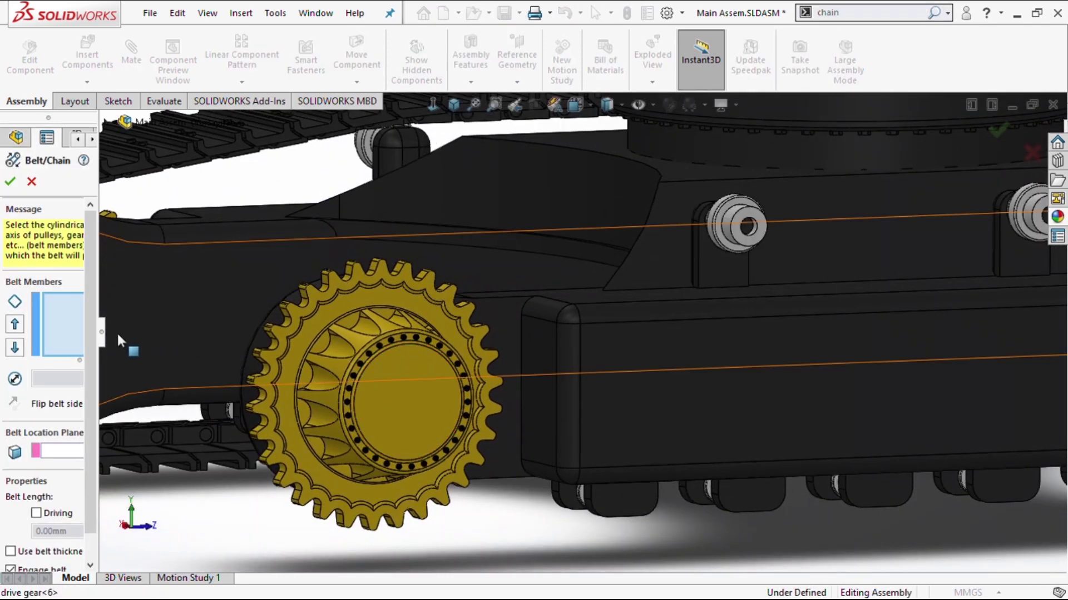
pyautogui.moveTo(101, 331); pyautogui.dragTo(180, 334)
pyautogui.scroll(5, 336, 358)
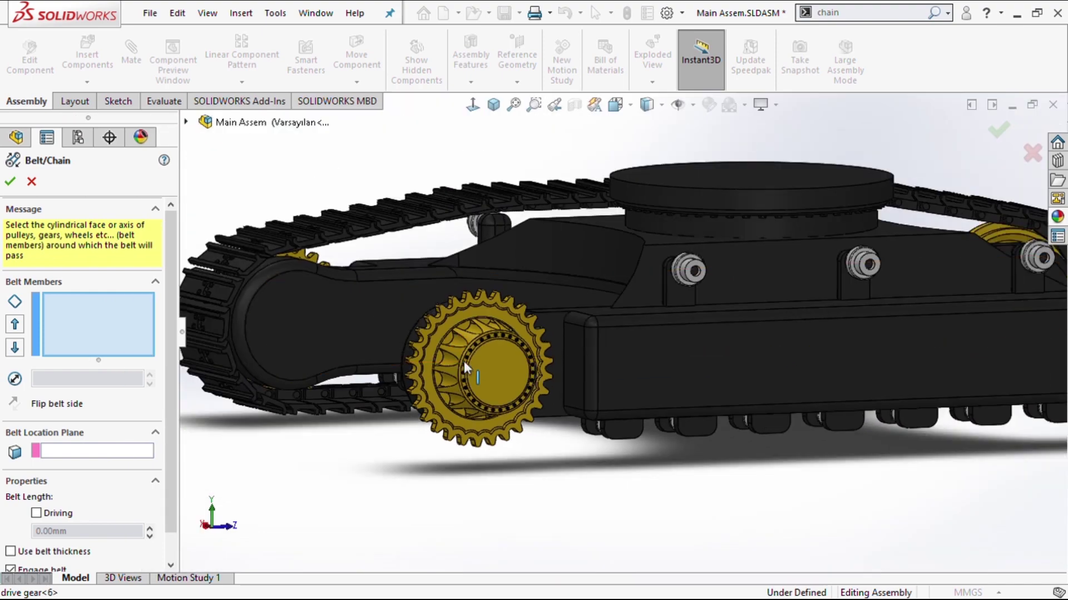
pyautogui.scroll(-2, 502, 323)
pyautogui.moveTo(498, 321)
pyautogui.mouseDown(button='middle')
pyautogui.moveTo(519, 366)
pyautogui.moveTo(421, 293)
pyautogui.mouseUp(button='middle')
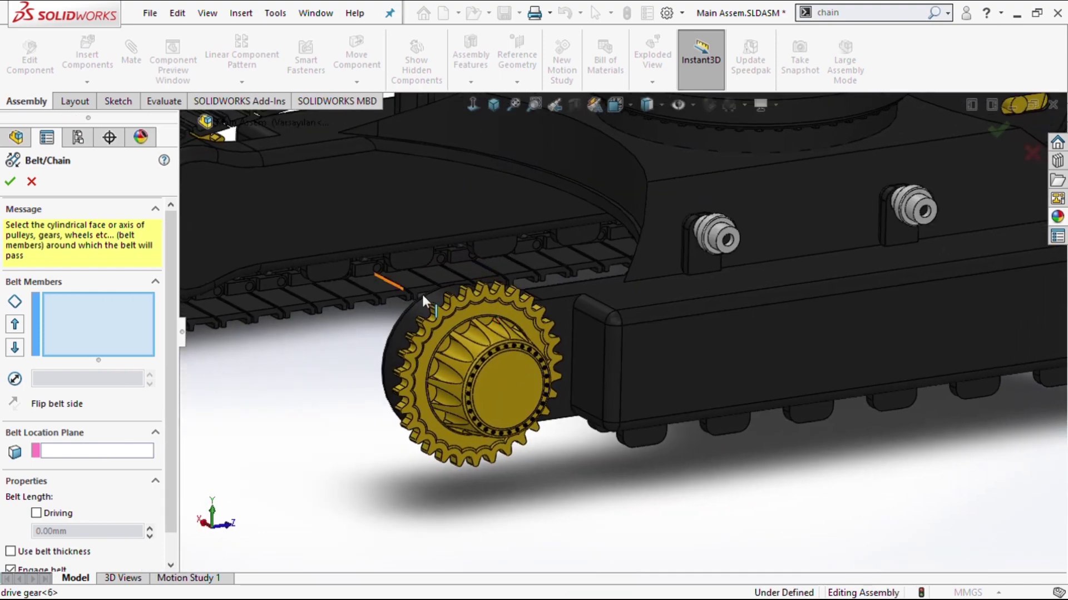
pyautogui.scroll(-2, 541, 316)
pyautogui.scroll(-2, 522, 318)
pyautogui.scroll(-2, 535, 239)
pyautogui.scroll(-2, 535, 235)
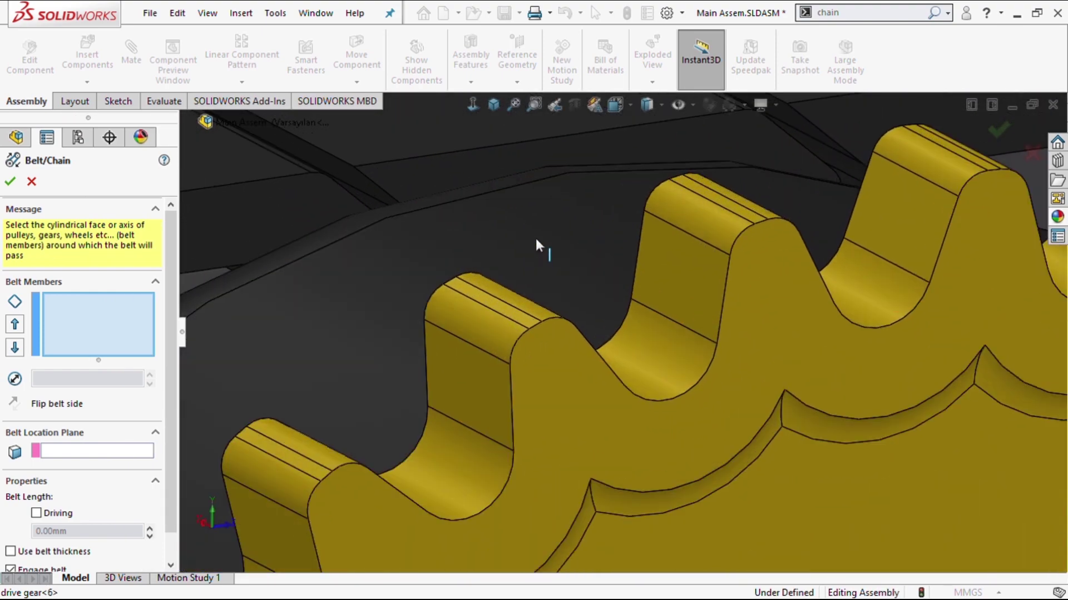
# Add the drive gear-6 tooth face as the first belt member at 700.00mm diameter.
pyautogui.click(529, 322)
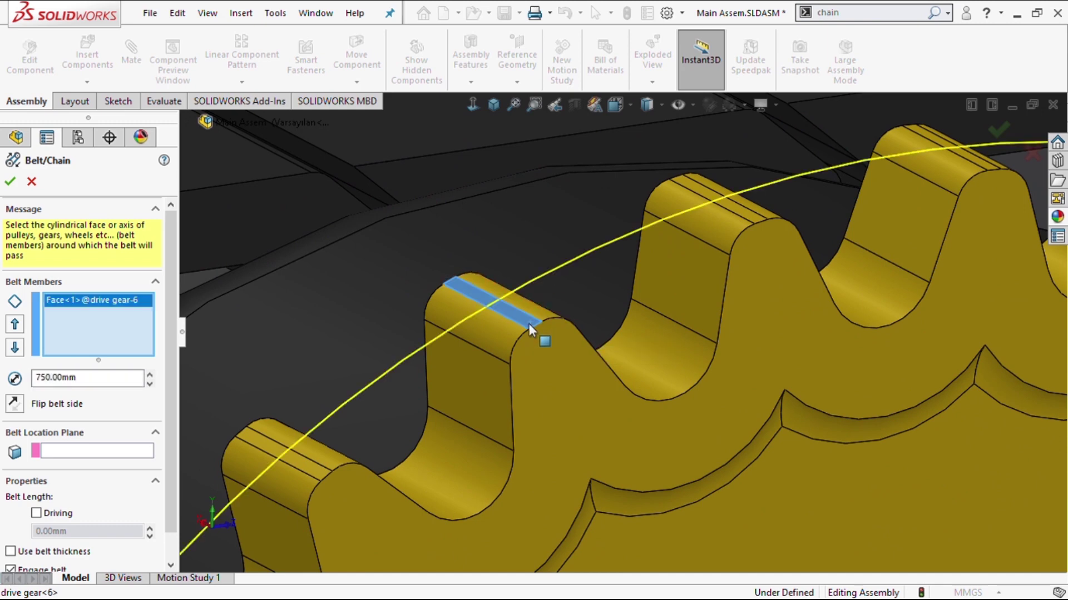
pyautogui.click(54, 384)
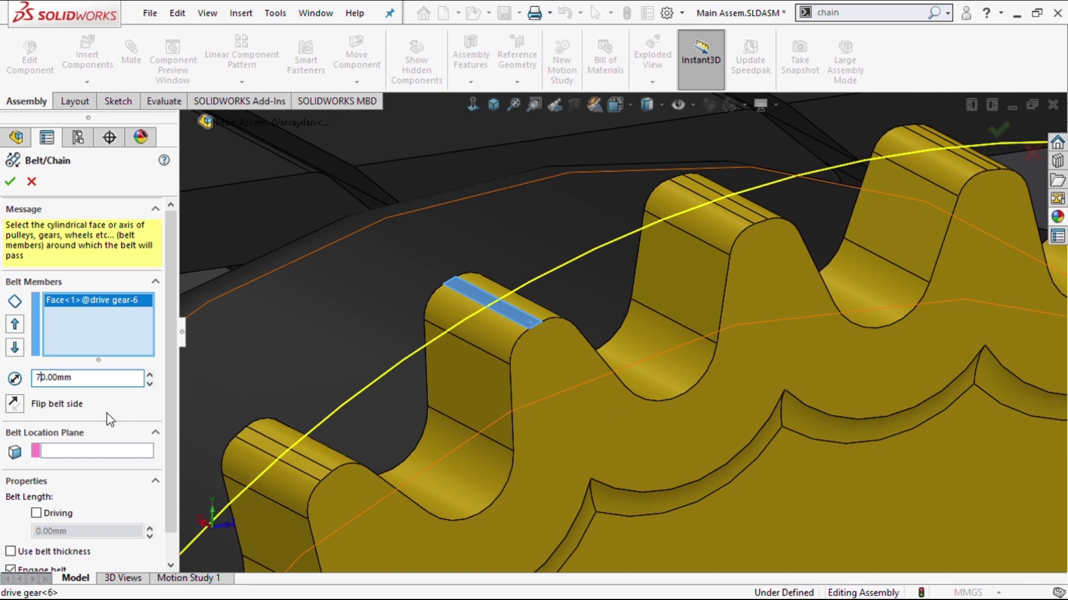
pyautogui.press('Return')
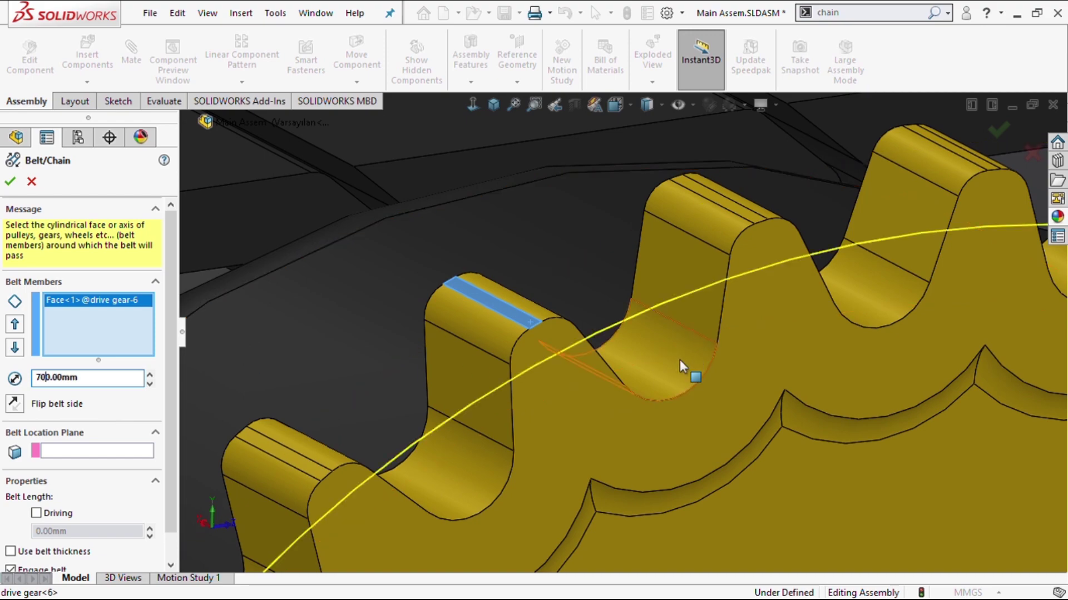
pyautogui.scroll(5, 680, 359)
pyautogui.scroll(3, 856, 379)
pyautogui.scroll(2, 859, 376)
pyautogui.scroll(4, 863, 373)
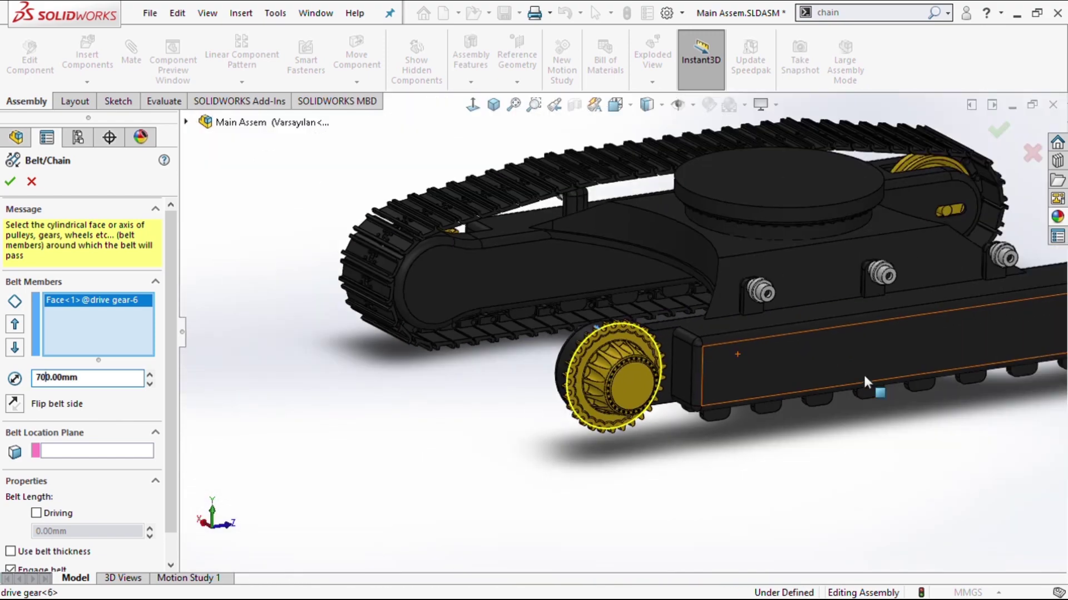
pyautogui.scroll(2, 901, 333)
pyautogui.scroll(-2, 823, 305)
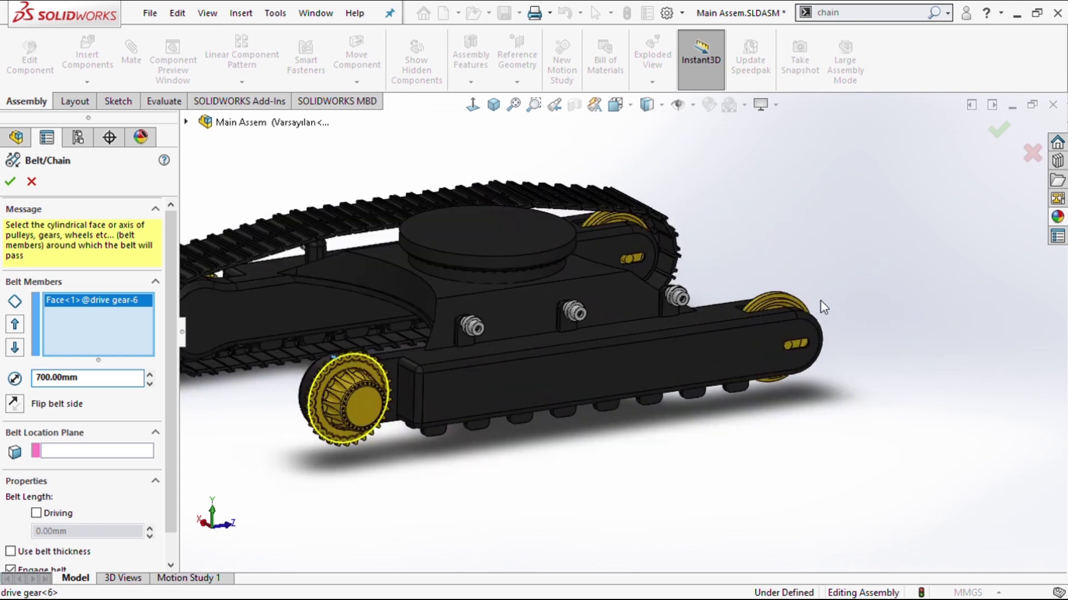
pyautogui.scroll(-2, 794, 305)
pyautogui.scroll(-2, 749, 306)
pyautogui.scroll(-2, 745, 324)
pyautogui.scroll(-3, 745, 323)
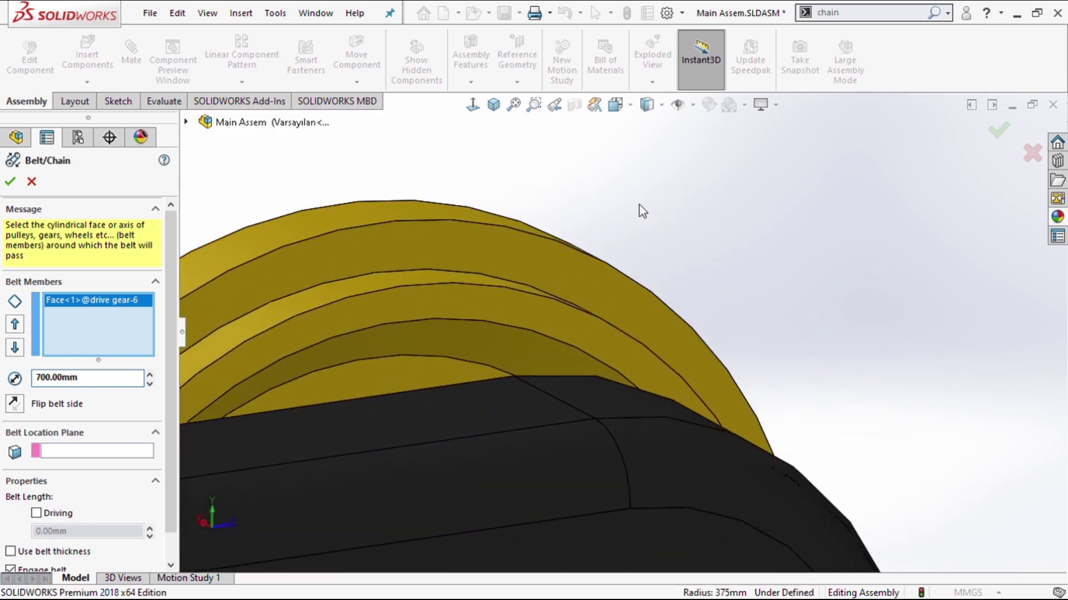
# Add the idler-6 rim face as the second belt member after drive gear-6.
pyautogui.click(390, 215)
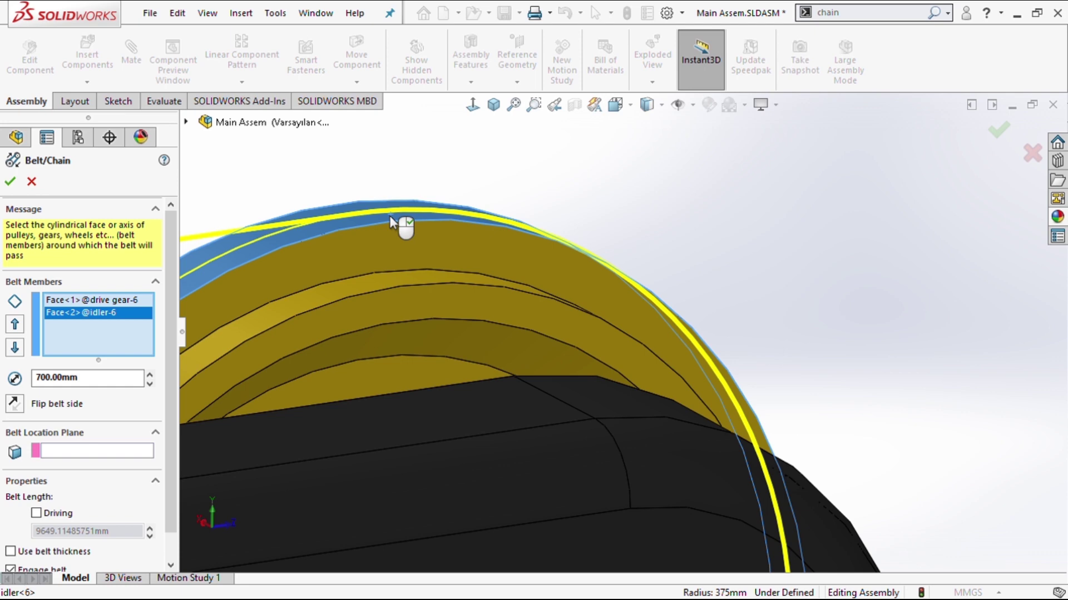
pyautogui.moveTo(391, 219)
pyautogui.mouseDown(button='middle')
pyautogui.moveTo(639, 226)
pyautogui.moveTo(634, 211)
pyautogui.moveTo(435, 209)
pyautogui.mouseUp(button='middle')
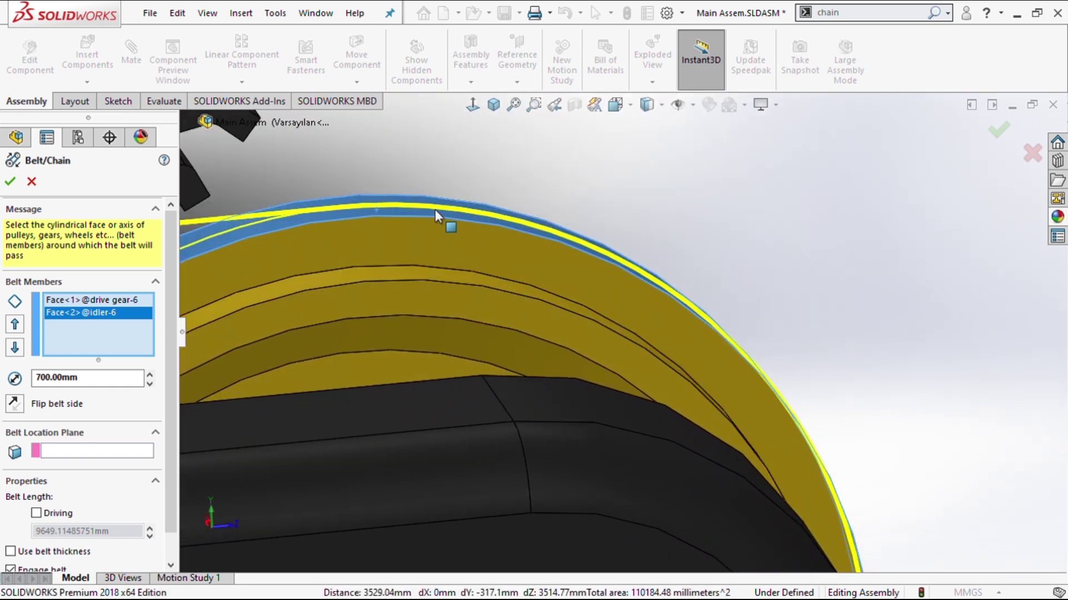
pyautogui.click(435, 209)
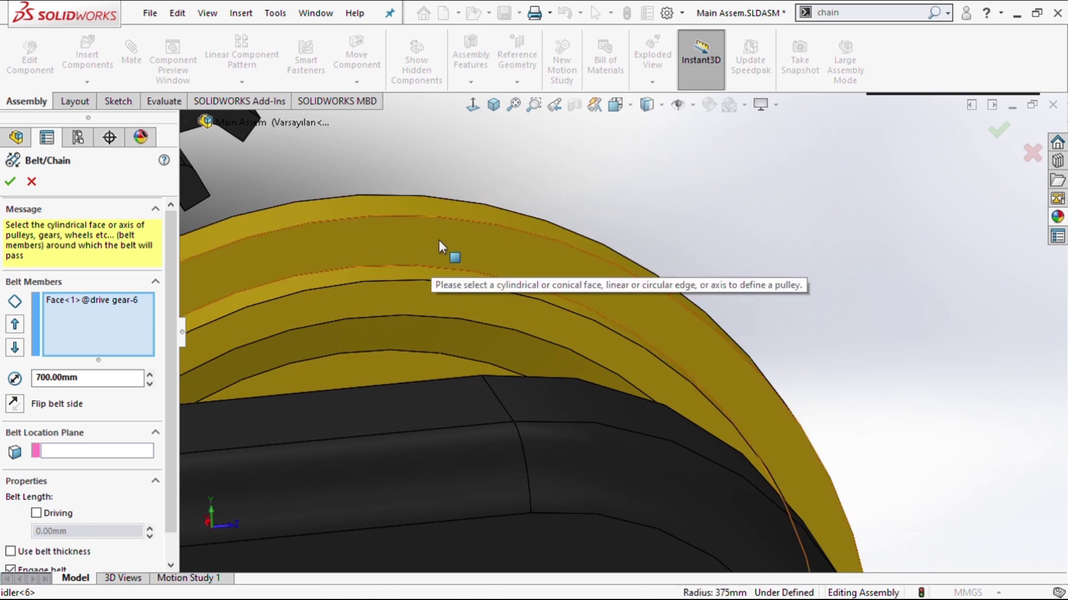
pyautogui.click(427, 212)
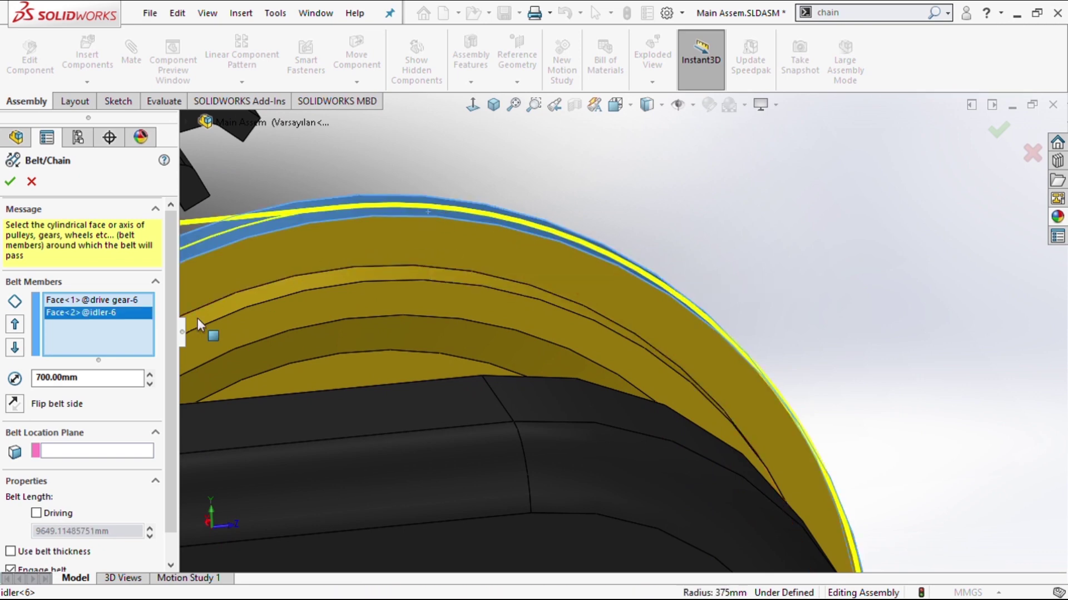
pyautogui.scroll(2, 368, 382)
pyautogui.scroll(3, 429, 395)
pyautogui.scroll(3, 430, 395)
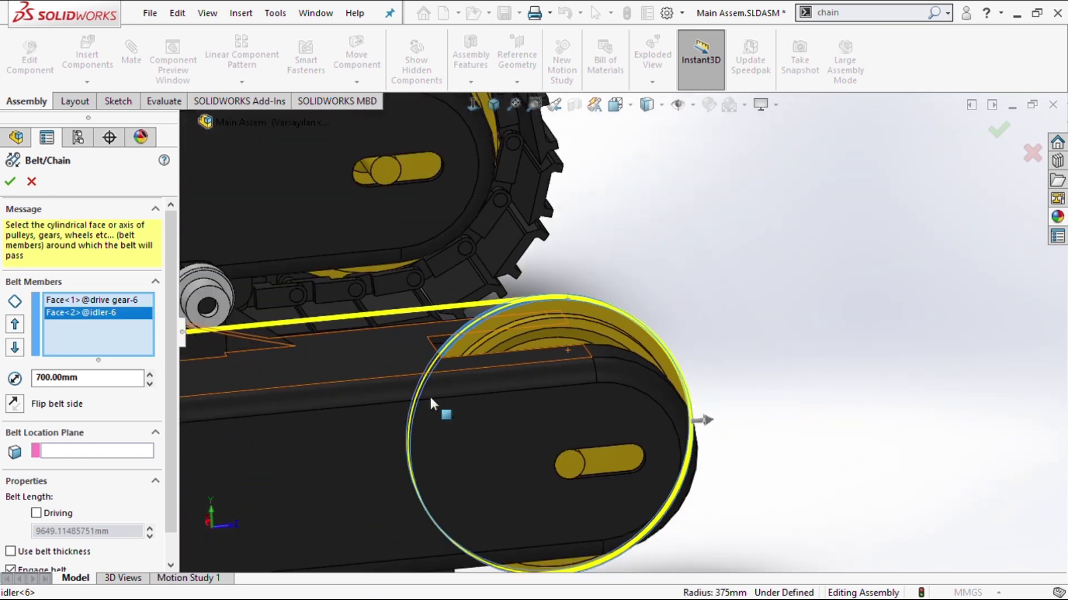
pyautogui.scroll(2, 430, 398)
pyautogui.scroll(2, 431, 398)
pyautogui.scroll(1, 431, 398)
pyautogui.scroll(1, 430, 398)
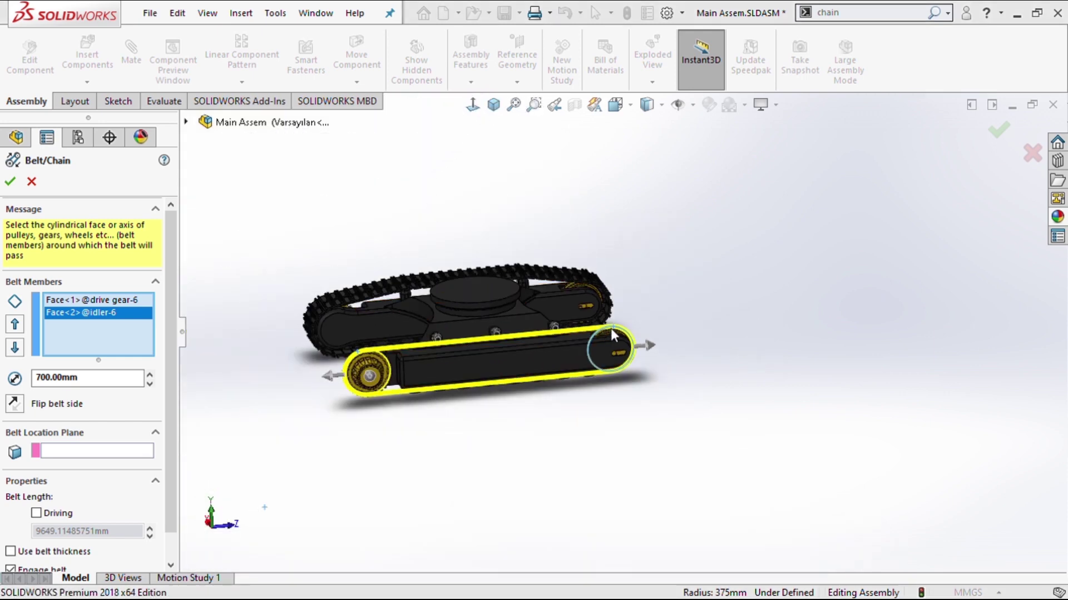
# Check the 9649.11mm belt preview from the left view between drive gear and idler.
pyautogui.moveTo(576, 245); pyautogui.dragTo(581, 278, button='middle')
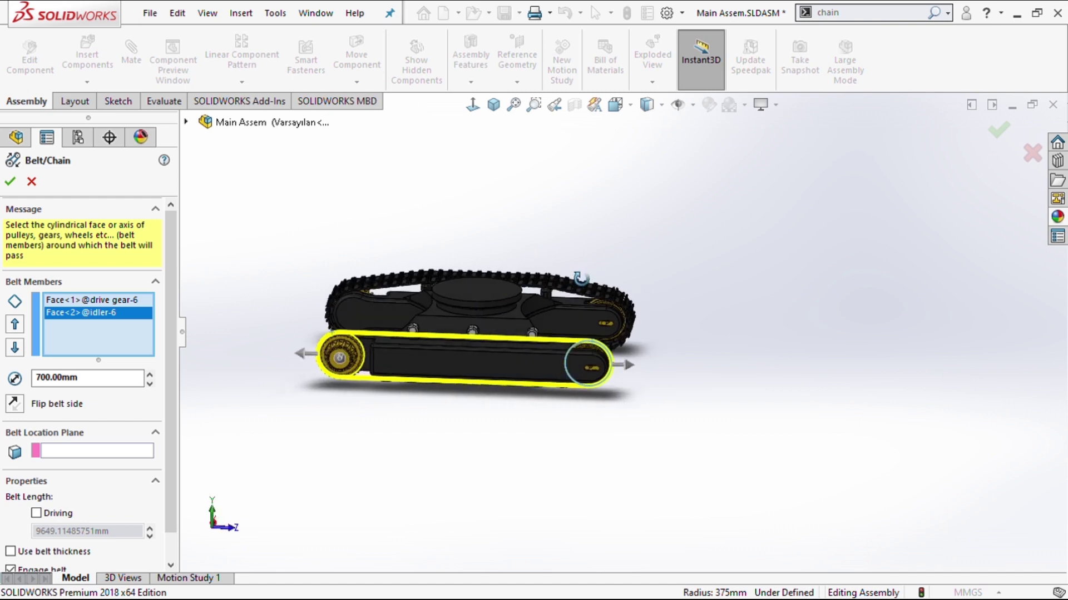
pyautogui.scroll(2, 574, 261)
pyautogui.scroll(2, 487, 334)
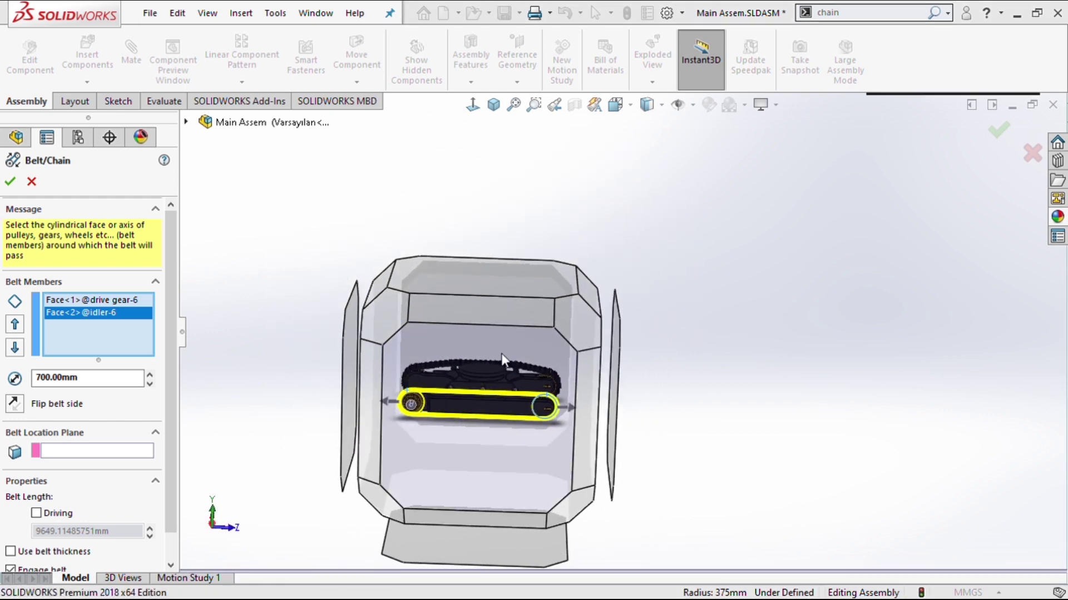
pyautogui.hotkey('ctrl', '3')
pyautogui.scroll(-3, 732, 361)
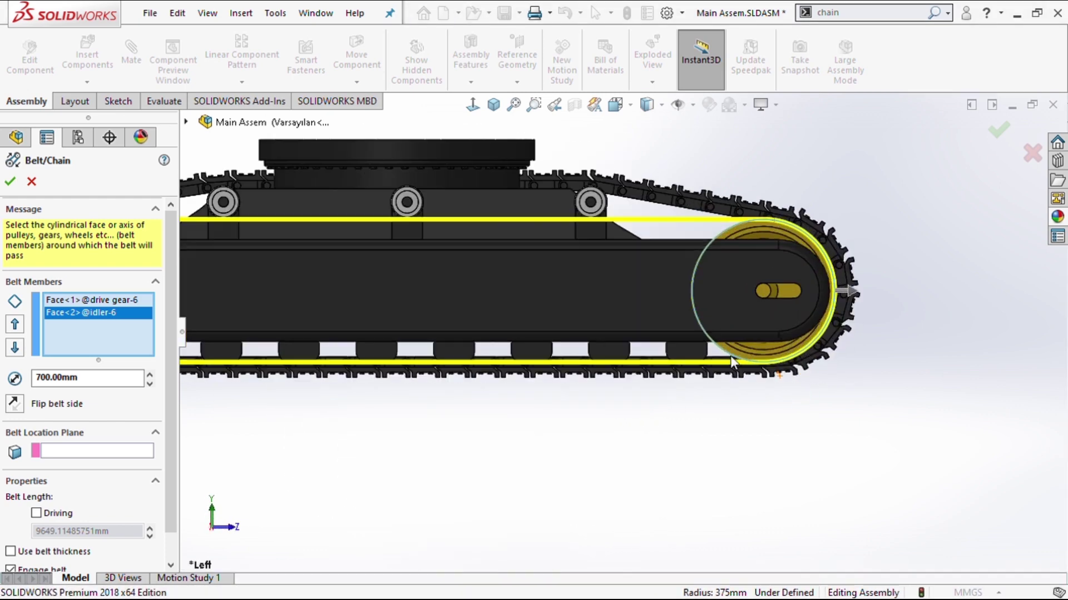
pyautogui.scroll(-2, 732, 362)
pyautogui.scroll(-3, 572, 379)
pyautogui.scroll(-1, 575, 382)
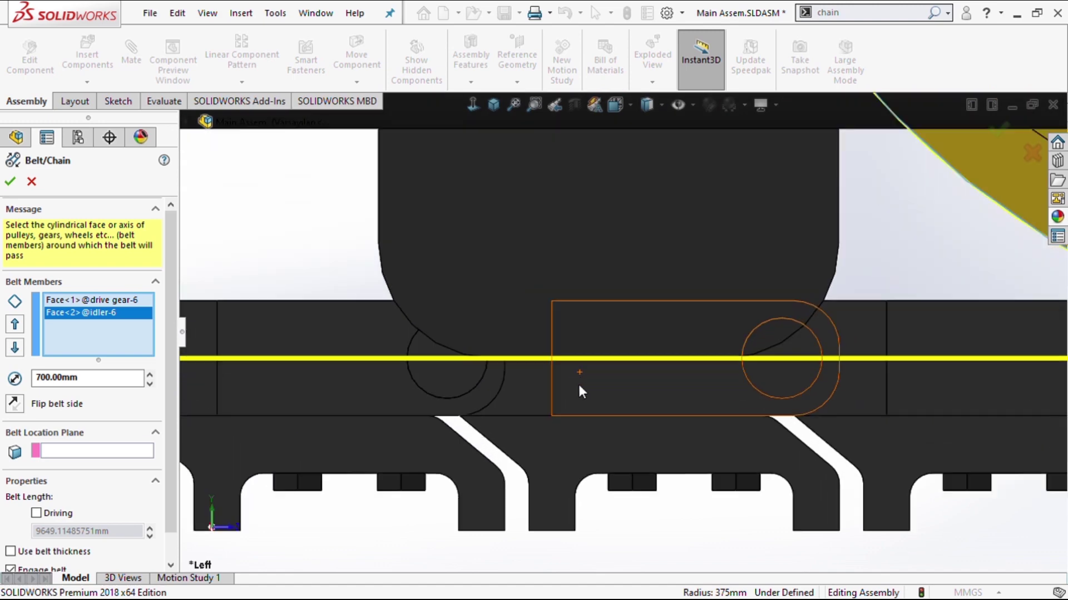
pyautogui.scroll(2, 579, 382)
pyautogui.scroll(2, 582, 353)
pyautogui.scroll(1, 582, 357)
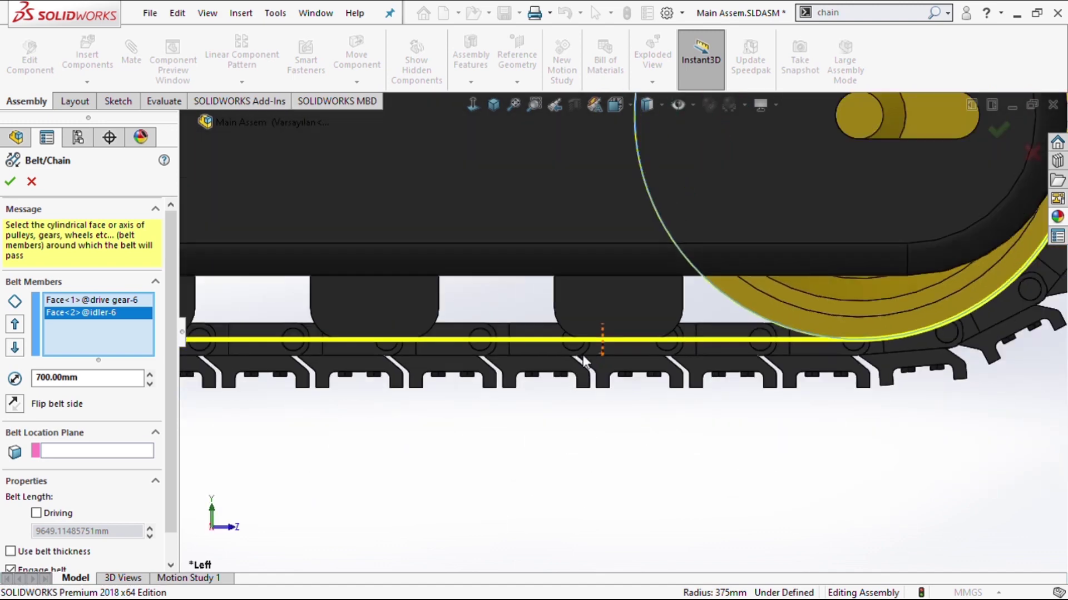
pyautogui.scroll(2, 583, 357)
pyautogui.scroll(2, 512, 292)
pyautogui.scroll(-3, 611, 256)
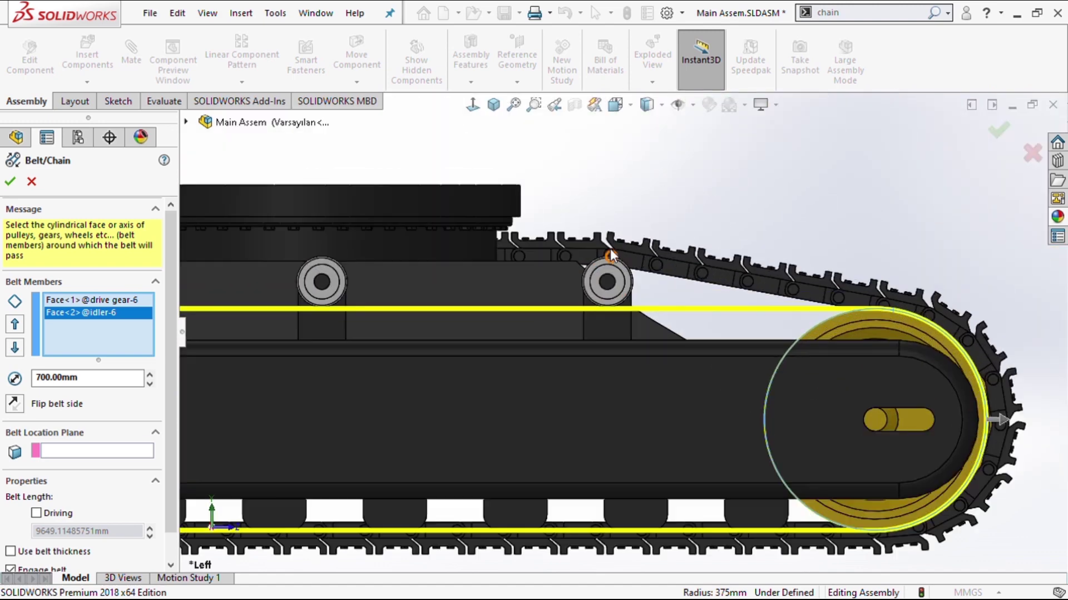
pyautogui.scroll(-3, 612, 255)
# Add the up roller-16 and up roller-20 faces to the belt, lengthening it to 9677.14mm.
pyautogui.moveTo(637, 289); pyautogui.dragTo(599, 348, button='middle')
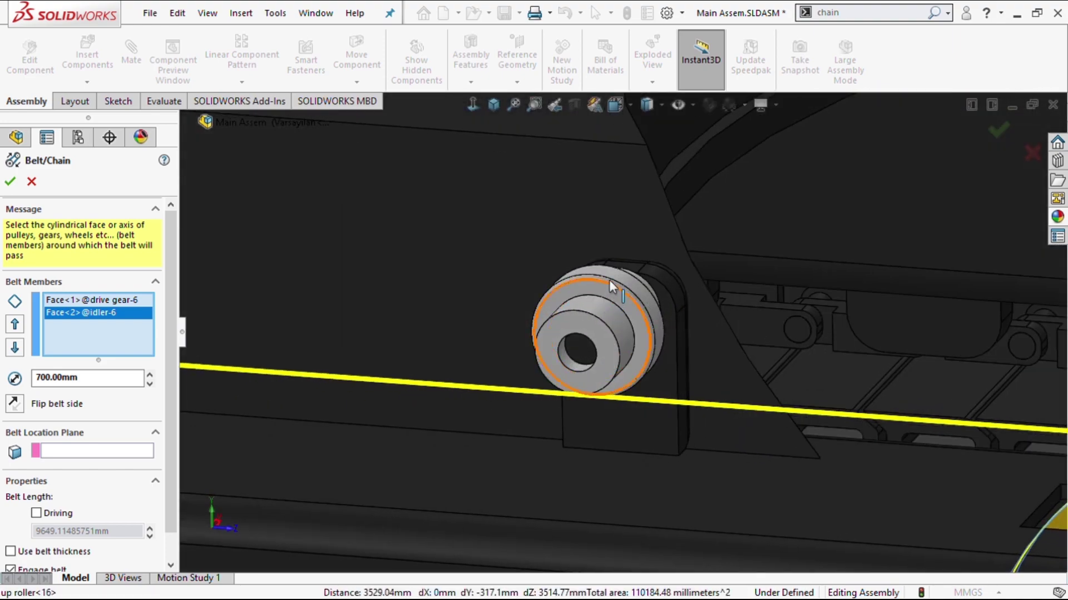
pyautogui.click(612, 275)
pyautogui.scroll(2, 612, 276)
pyautogui.scroll(2, 540, 306)
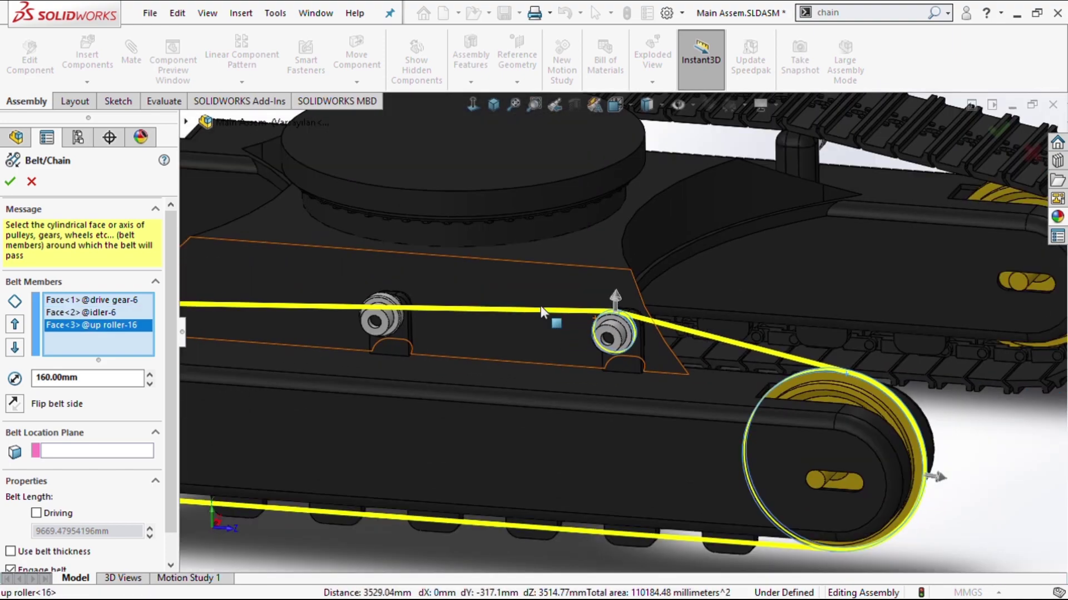
pyautogui.scroll(3, 541, 306)
pyautogui.scroll(-2, 377, 302)
pyautogui.scroll(-2, 469, 308)
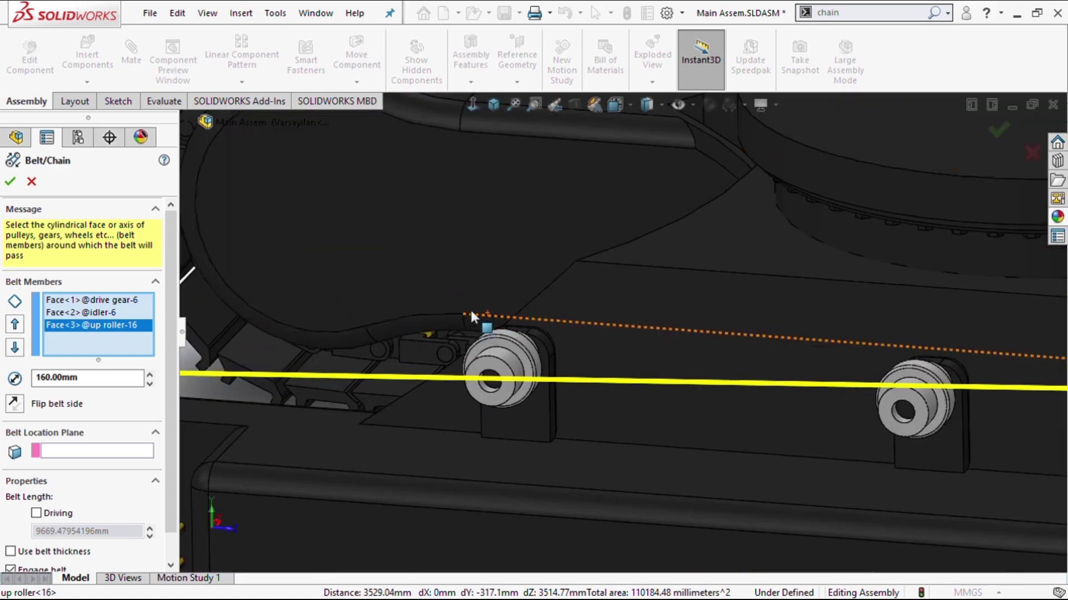
pyautogui.scroll(-1, 471, 314)
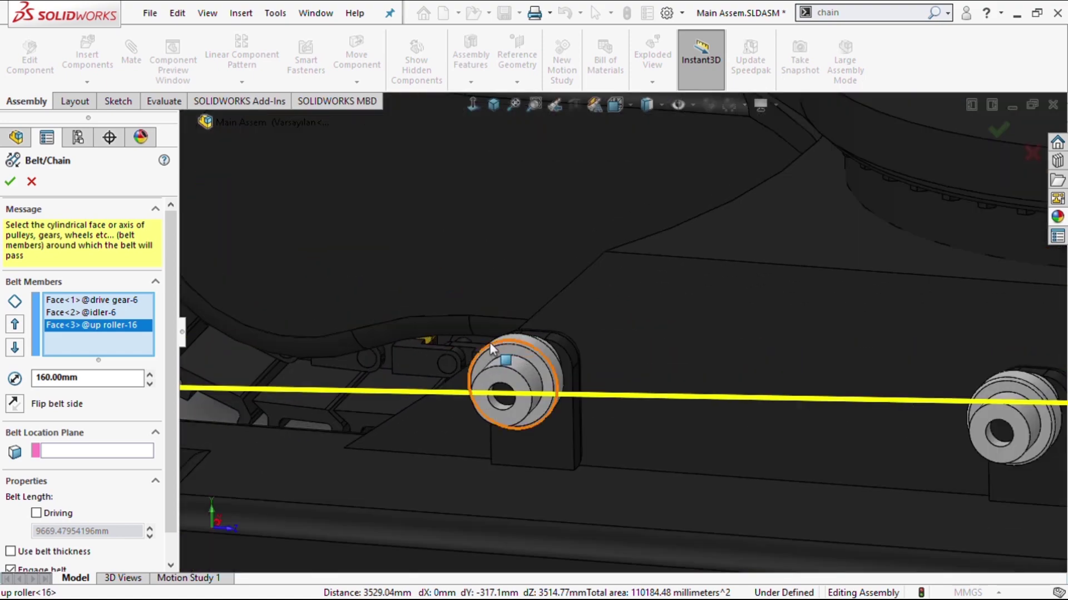
pyautogui.click(533, 342)
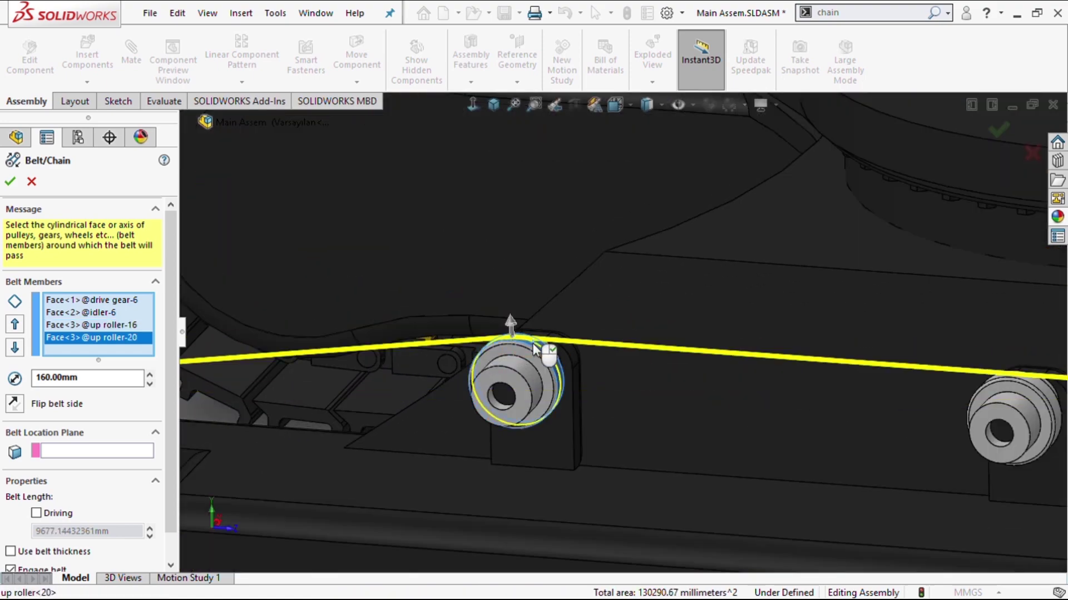
pyautogui.scroll(2, 658, 381)
pyautogui.scroll(2, 802, 422)
pyautogui.scroll(2, 802, 422)
pyautogui.scroll(1, 802, 422)
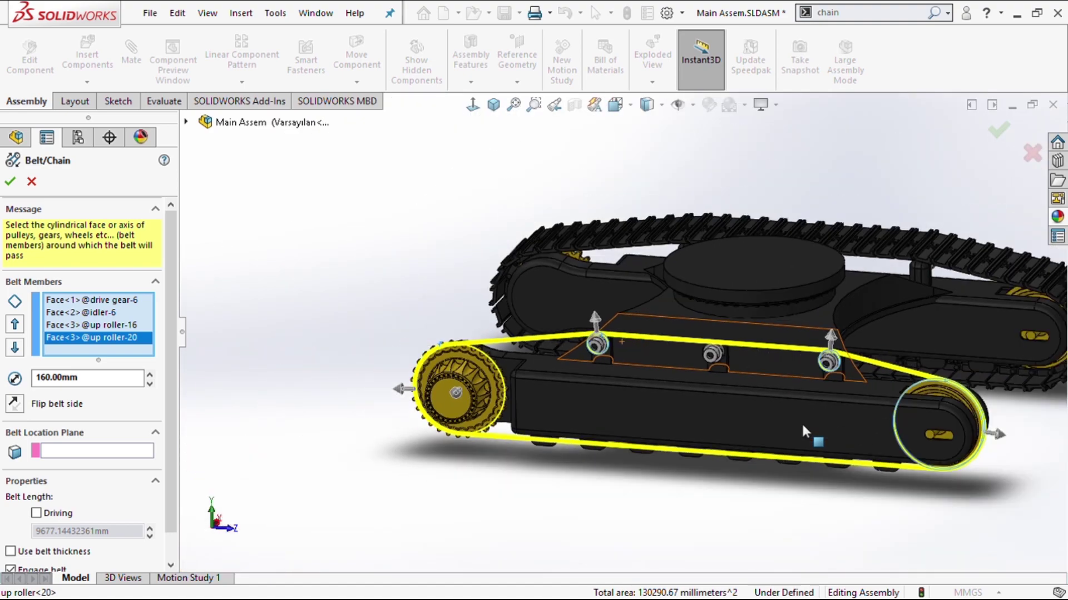
pyautogui.scroll(1, 802, 422)
pyautogui.scroll(1, 904, 392)
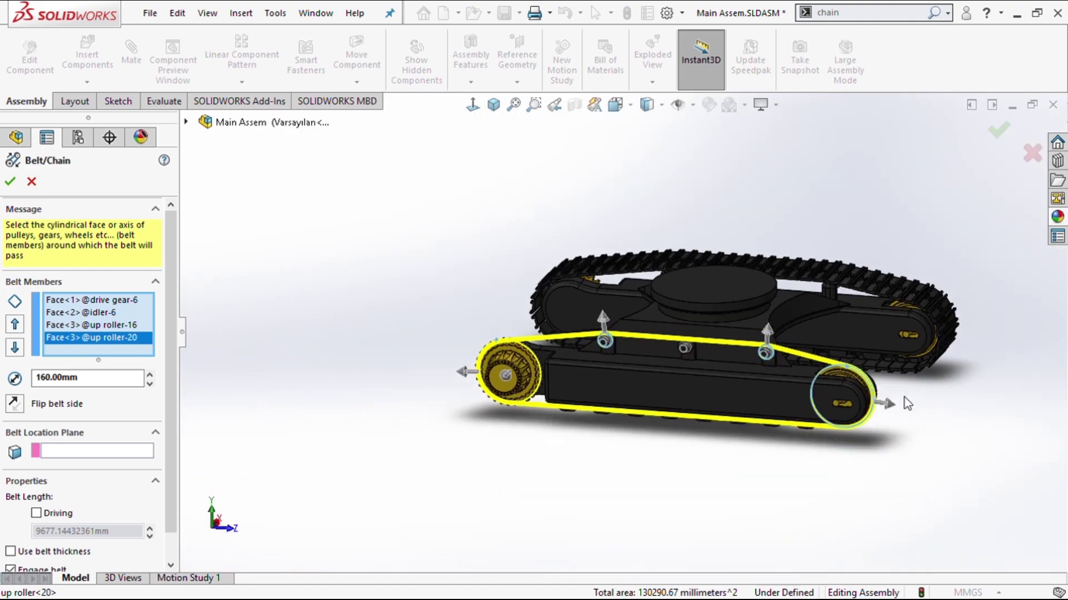
pyautogui.scroll(-3, 904, 398)
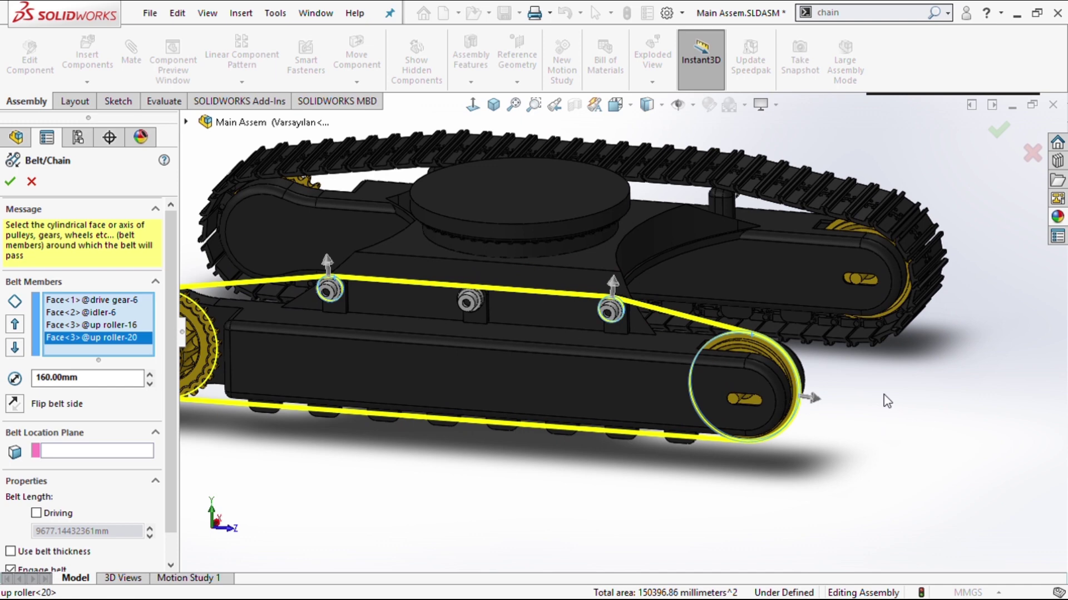
# Review drive gear and idler members, trying 720mm for idler-6 before returning it to 700mm.
pyautogui.click(94, 312)
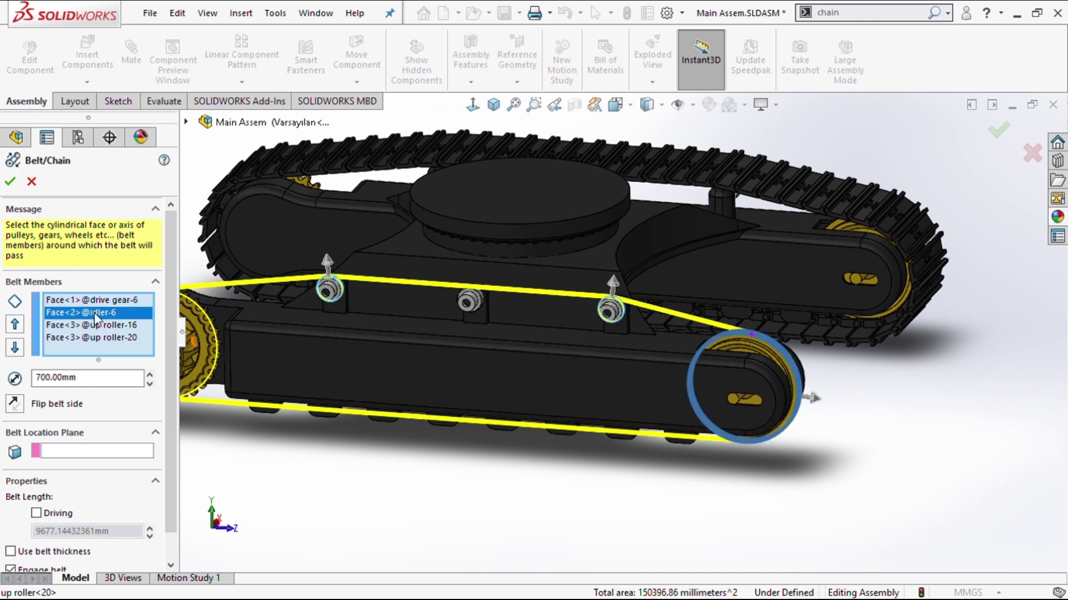
pyautogui.click(101, 299)
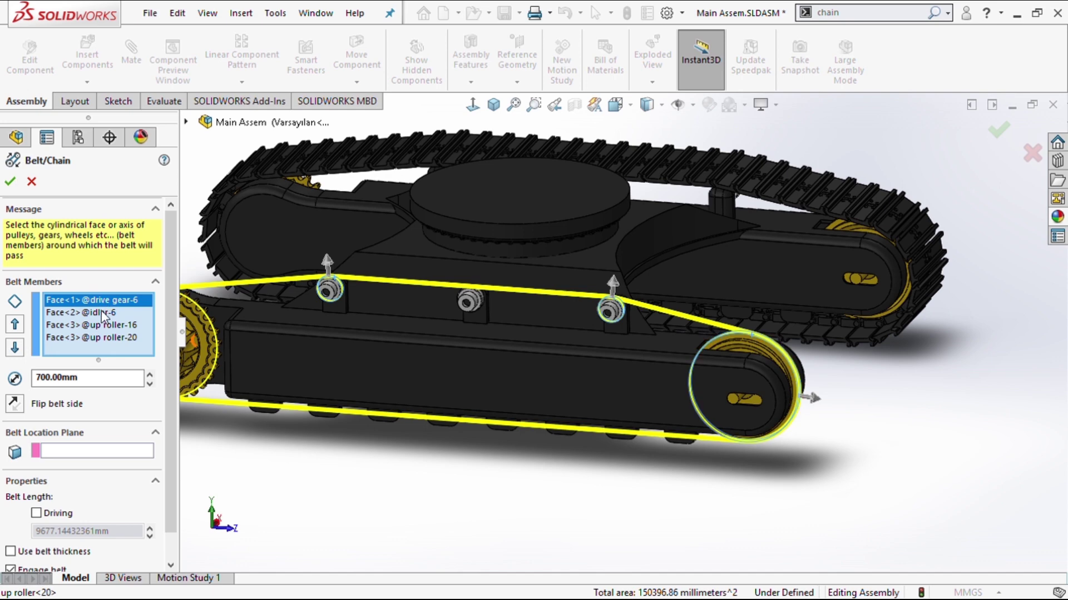
pyautogui.click(100, 313)
pyautogui.click(150, 375)
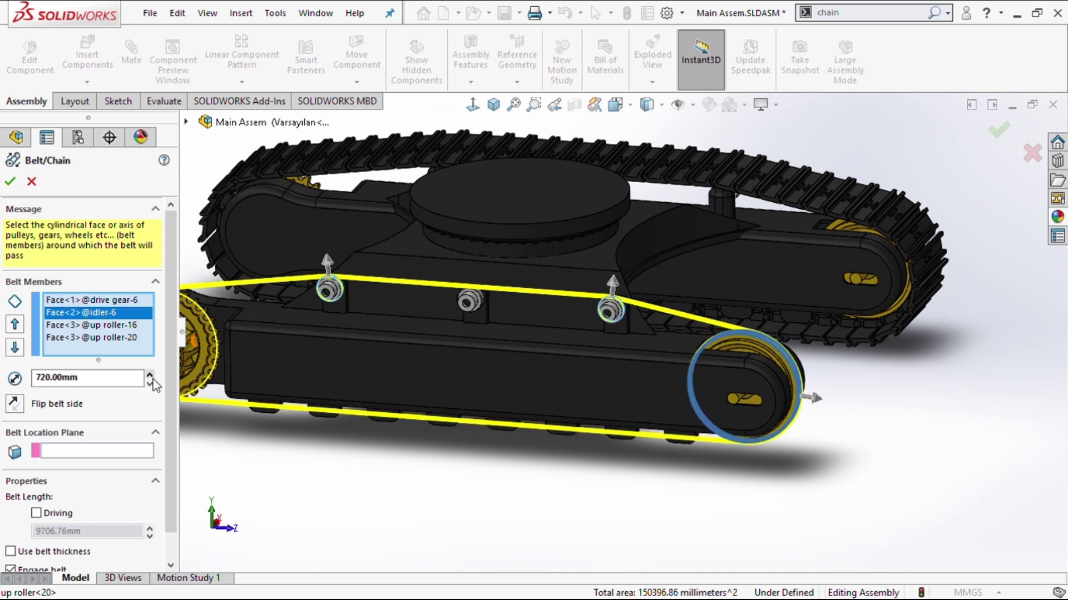
pyautogui.click(150, 383)
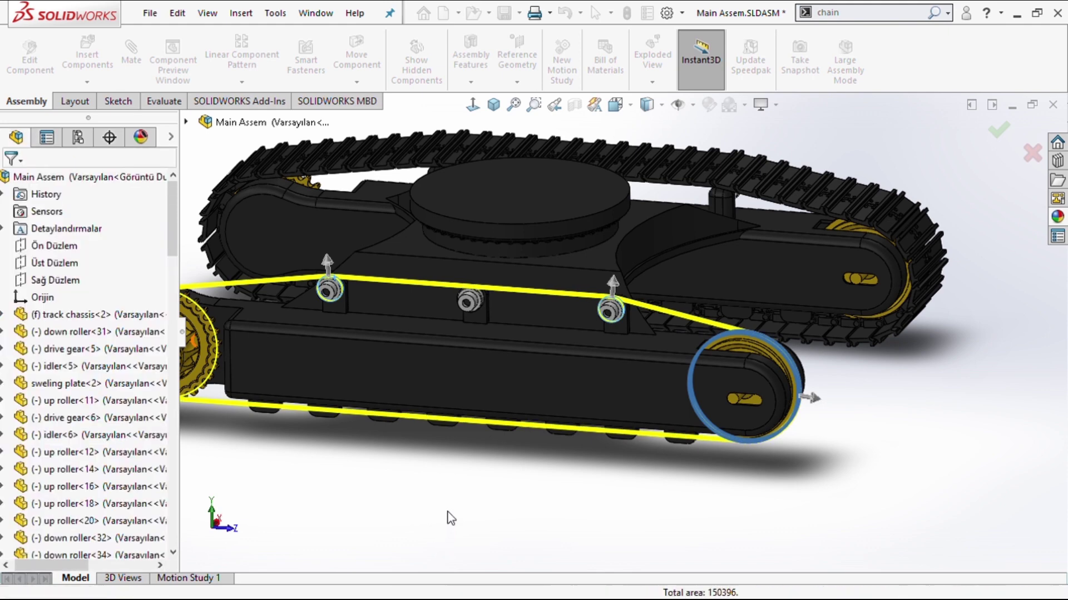
# Collapse ChainPattern1, then select and expand Belt1 (9766.60mm) to compare with Belt2 (9677.14mm).
pyautogui.scroll(5, 779, 332)
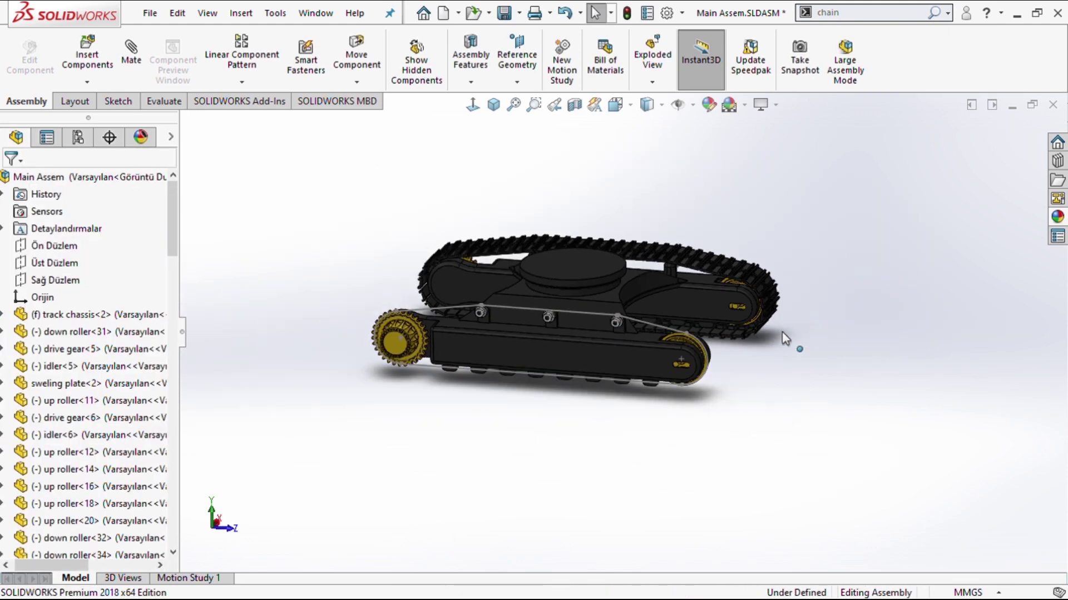
pyautogui.scroll(-4, 672, 306)
pyautogui.scroll(-5, 33, 490)
pyautogui.scroll(-5, 34, 501)
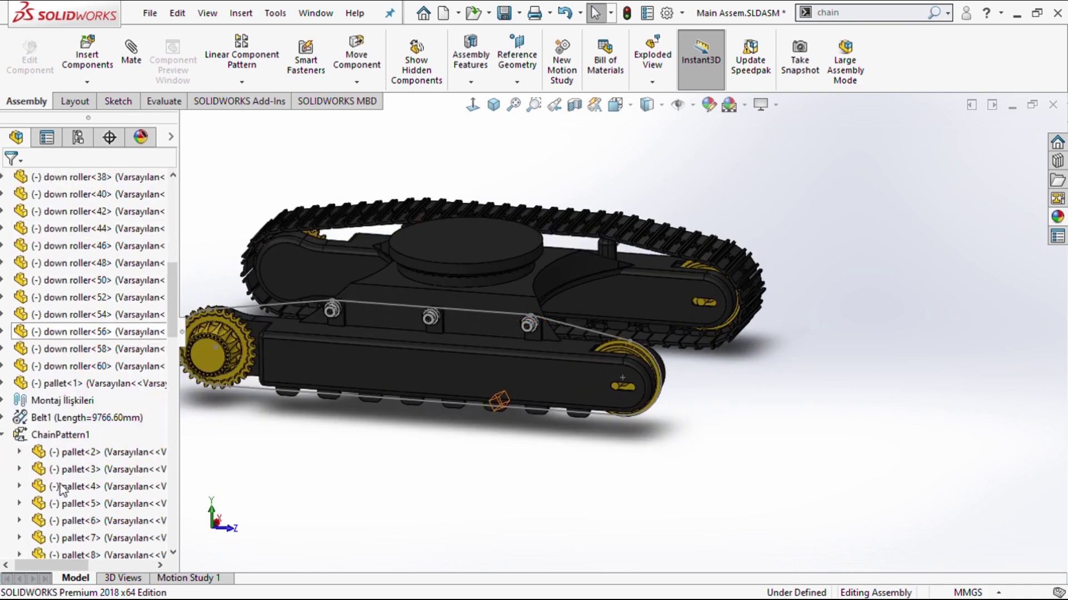
pyautogui.scroll(-3, 33, 528)
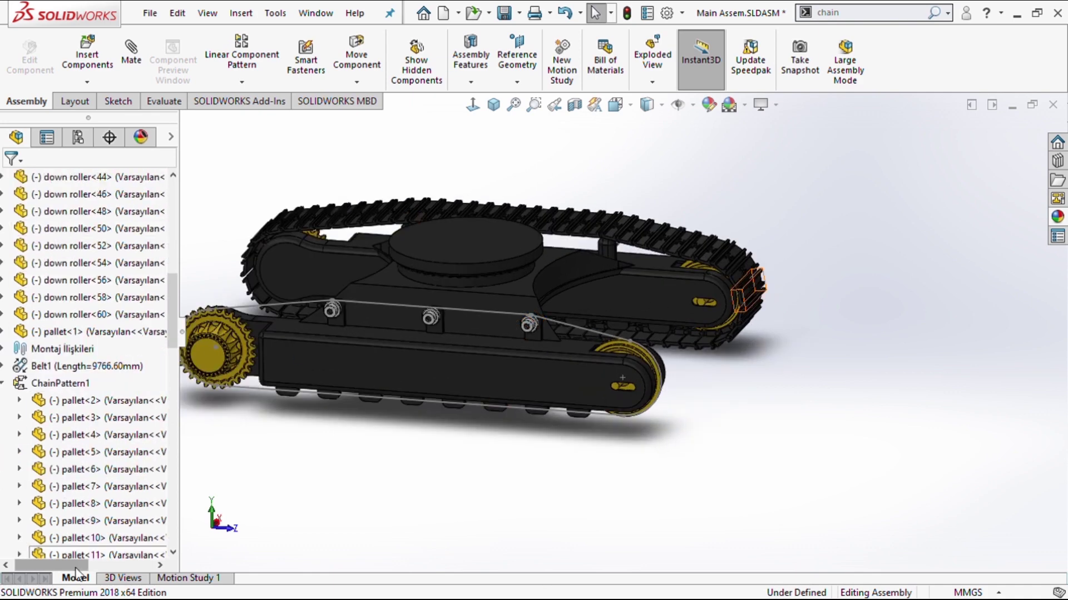
pyautogui.click(7, 383)
pyautogui.click(80, 507)
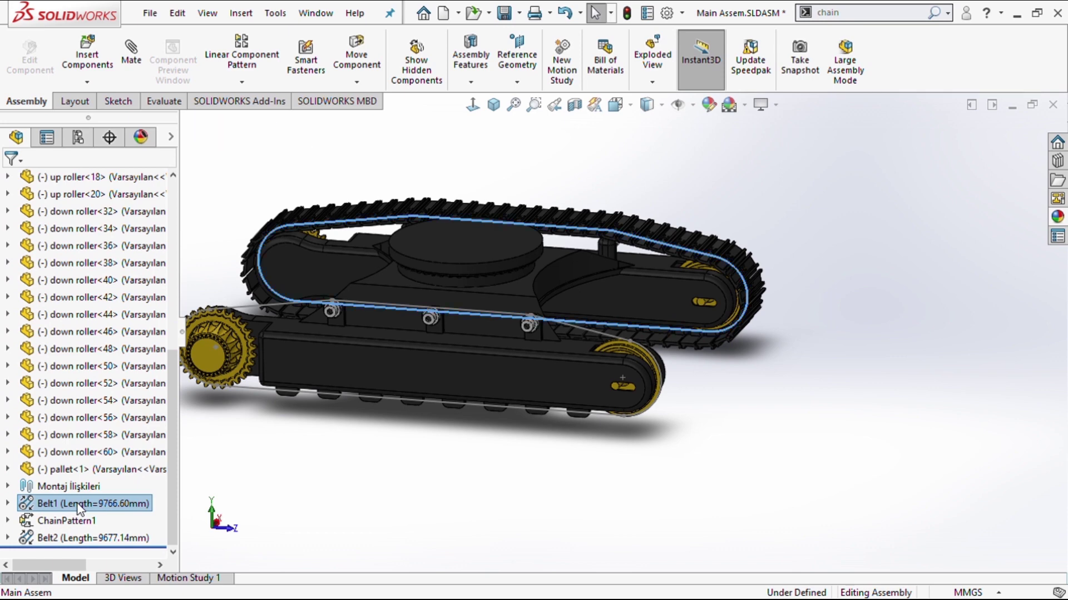
pyautogui.click(7, 503)
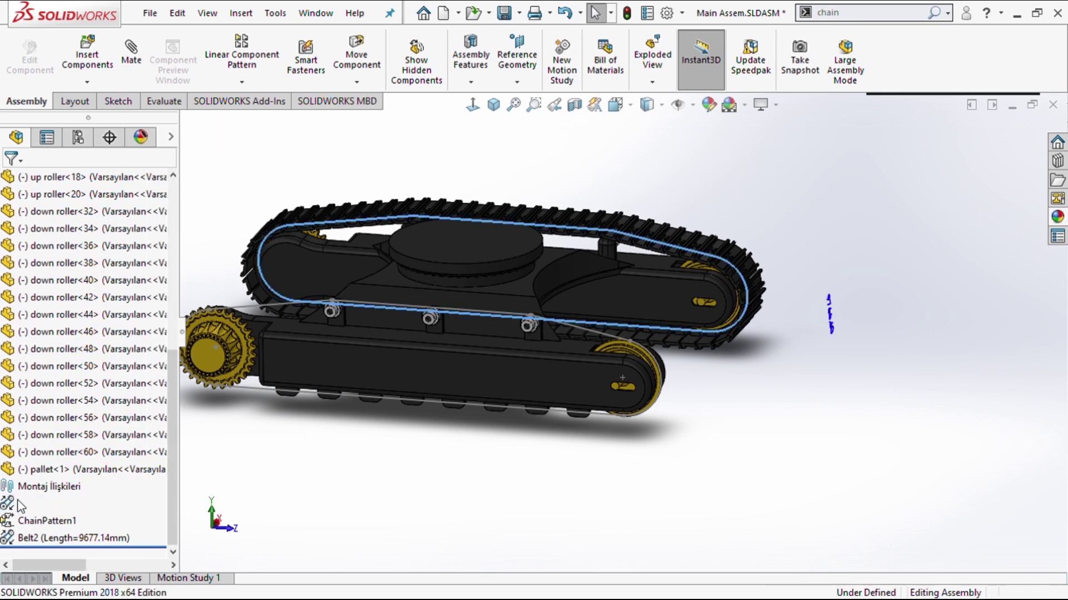
# Show Belt1's Sketch2 and review its idler-5 and up roller members, leaving Belt1 unchanged.
pyautogui.click(61, 520)
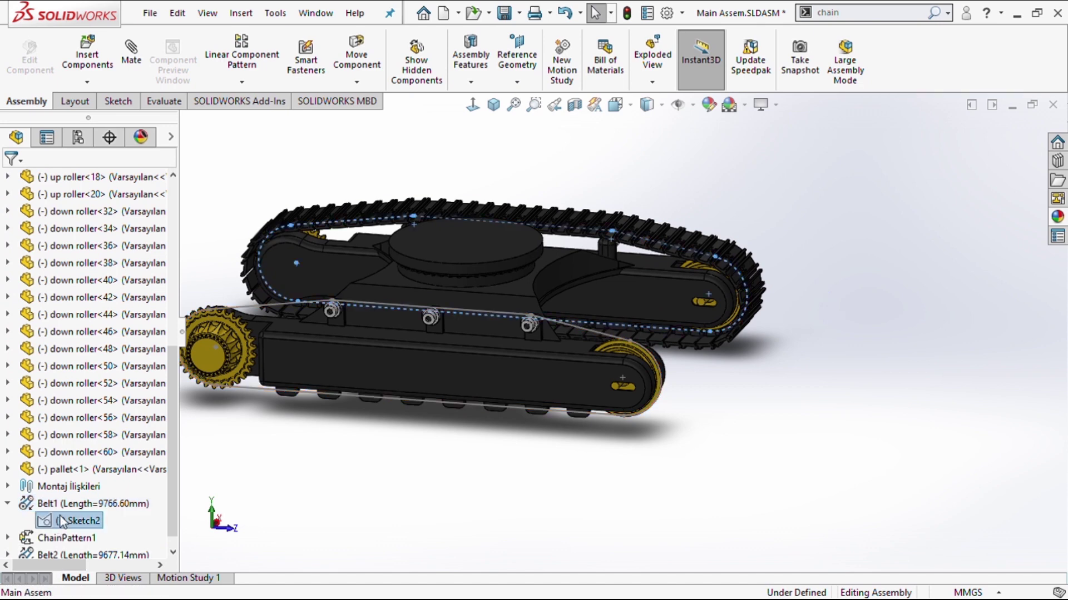
pyautogui.click(78, 504)
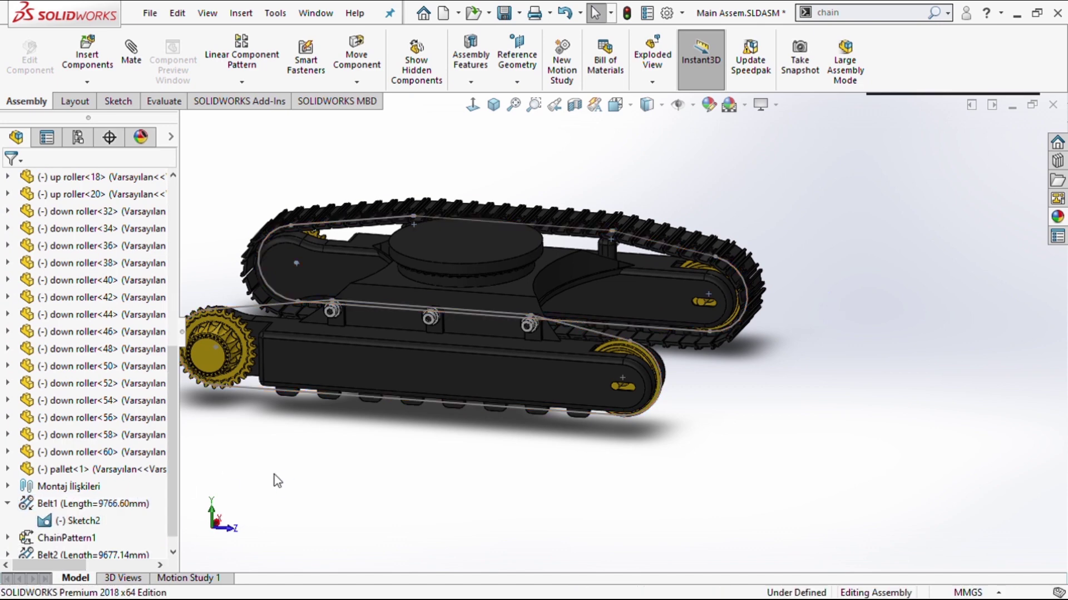
pyautogui.click(134, 503)
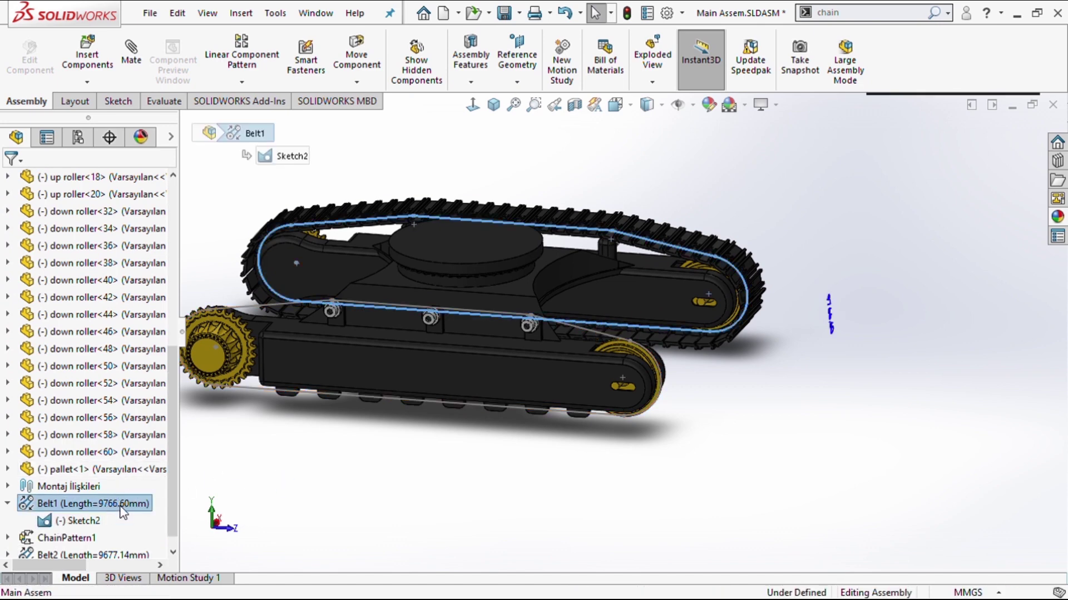
pyautogui.click(257, 239)
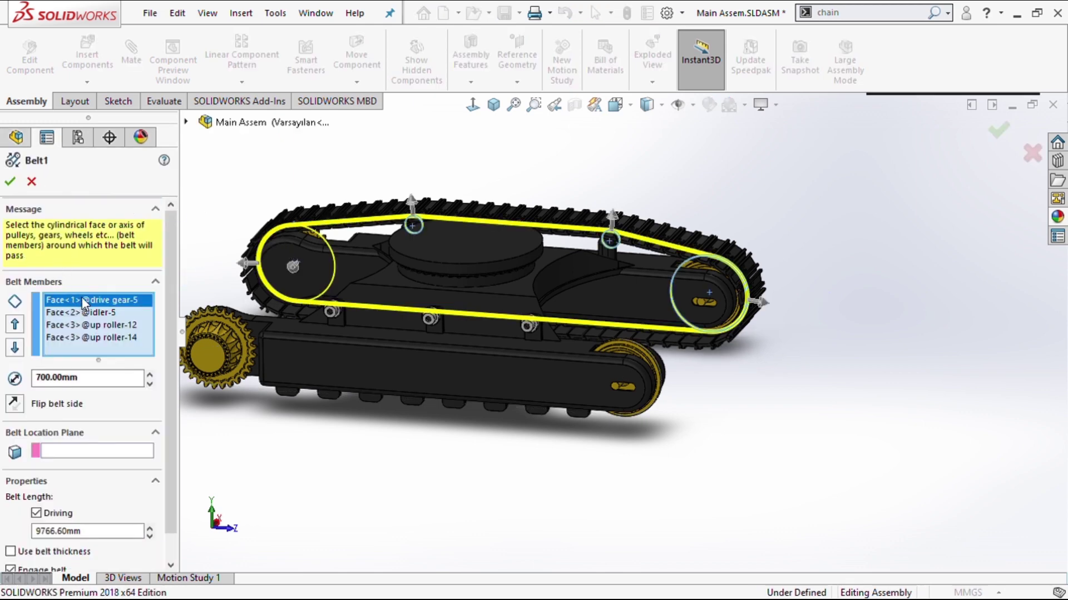
pyautogui.click(82, 312)
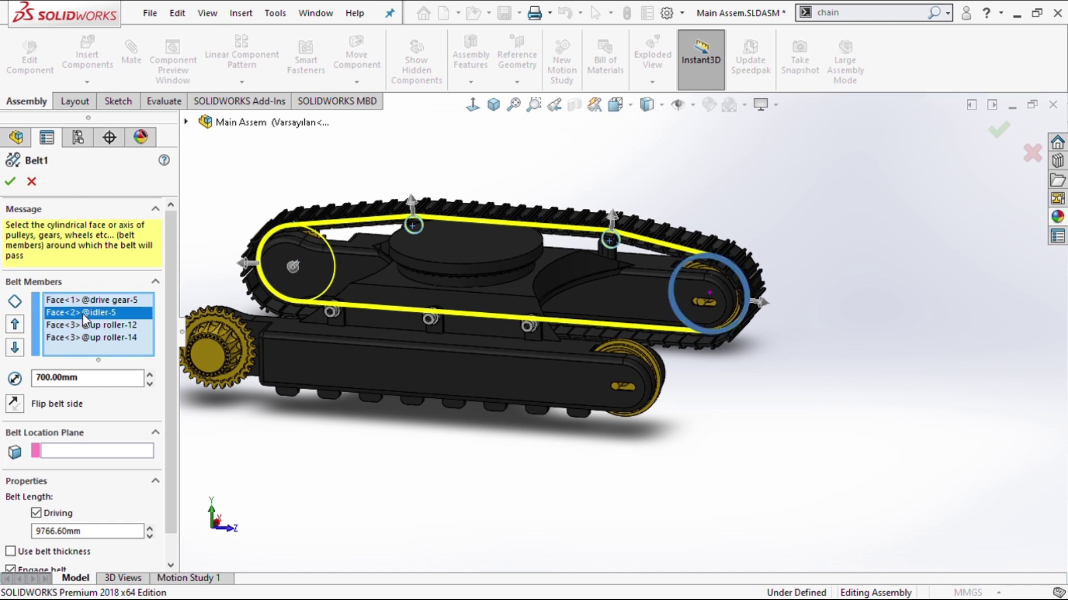
pyautogui.click(85, 325)
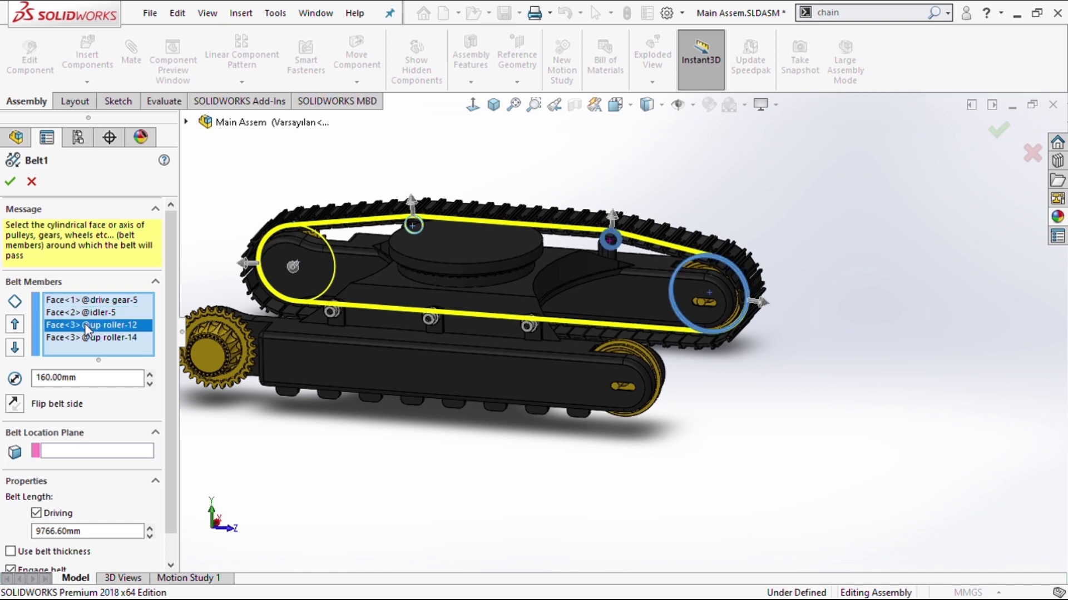
pyautogui.click(11, 183)
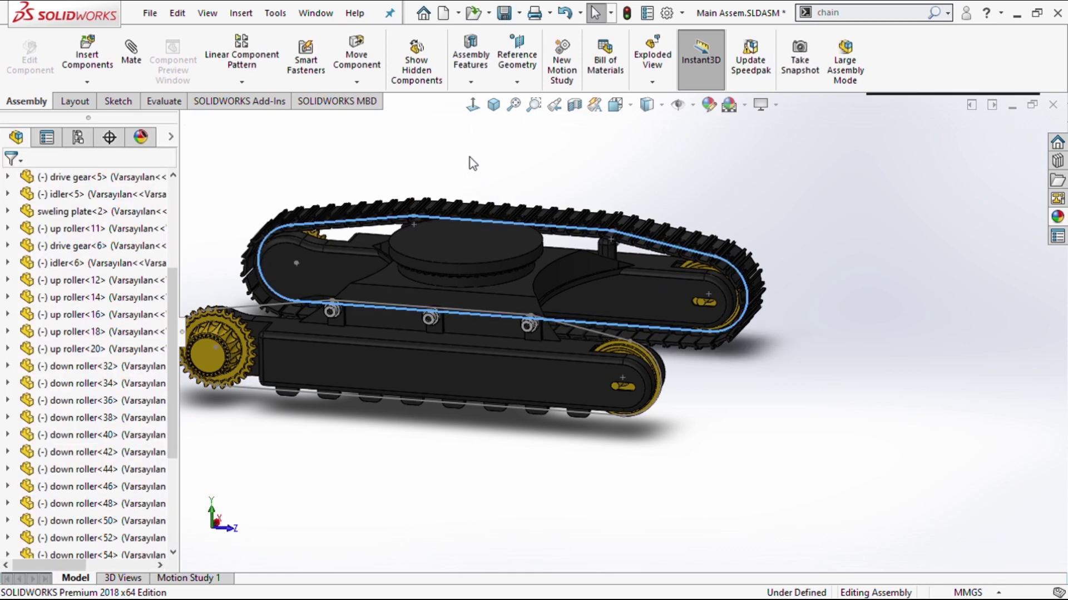
pyautogui.click(456, 218)
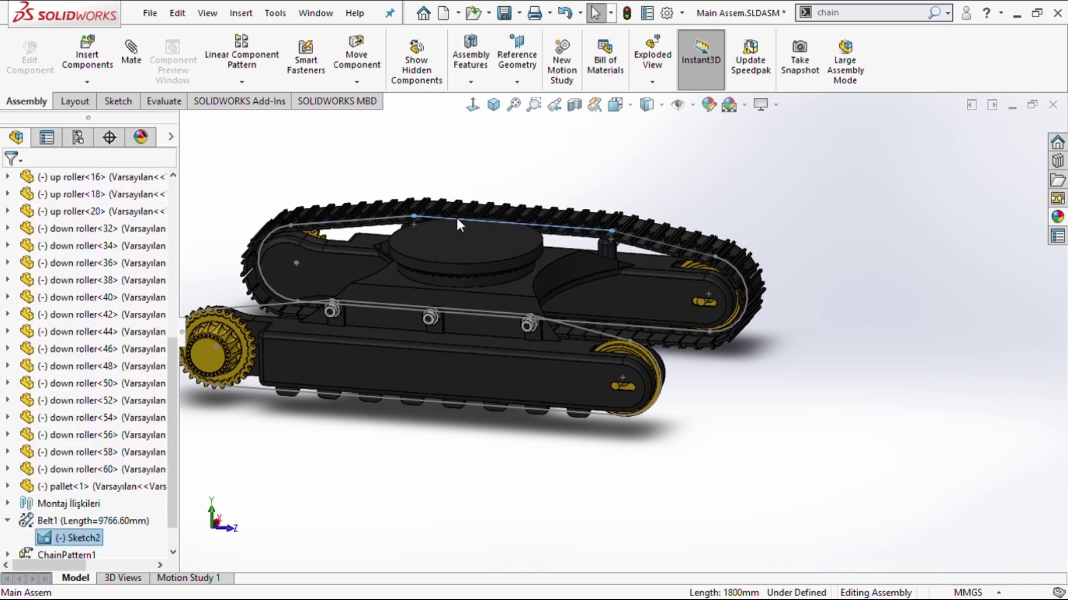
pyautogui.click(525, 180)
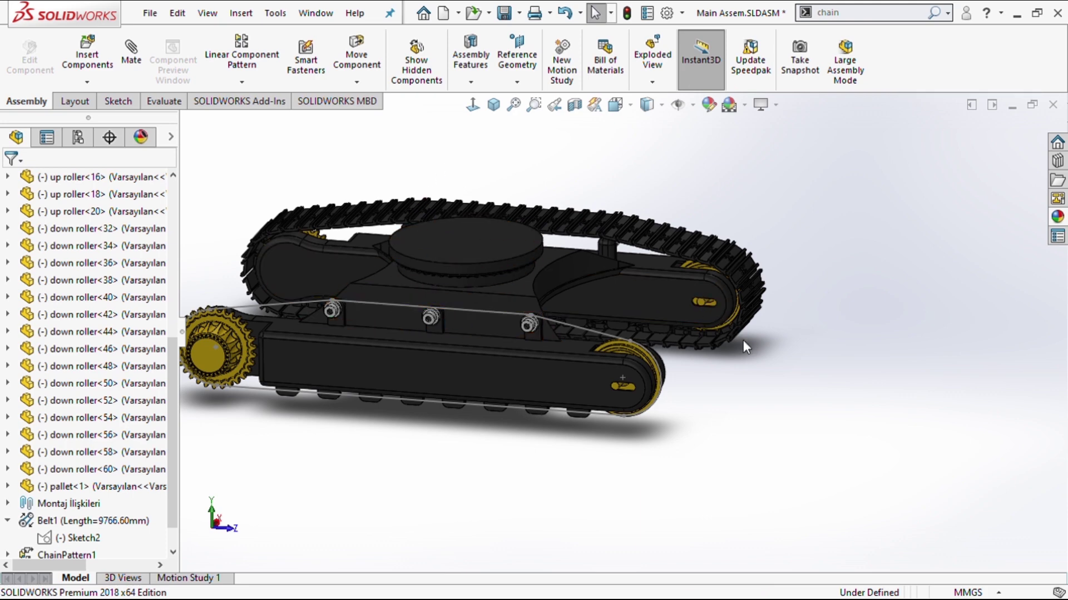
pyautogui.press('z')
pyautogui.scroll(-3, 452, 313)
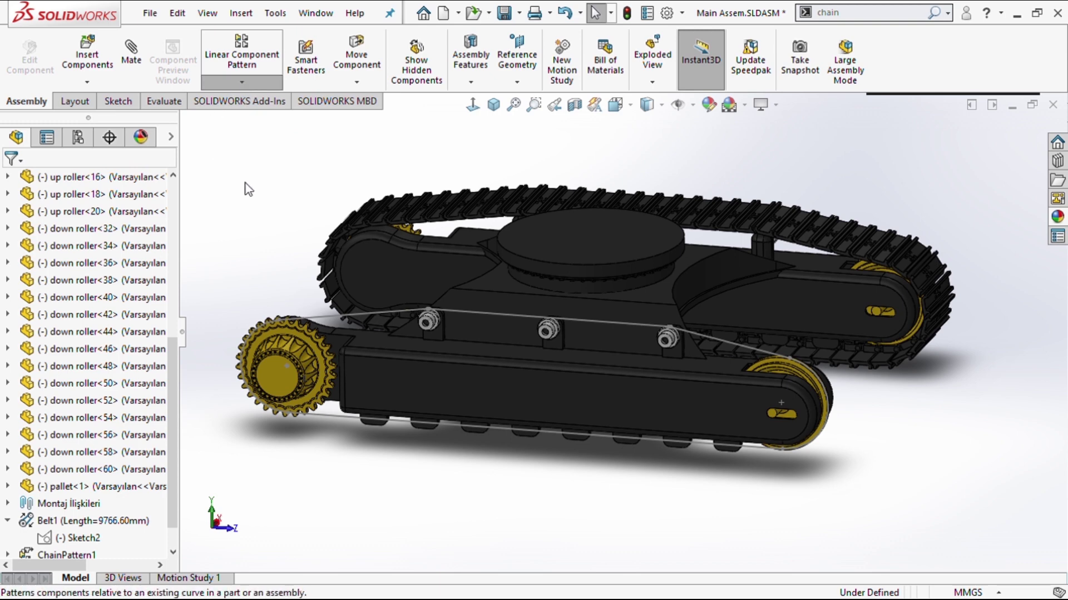
pyautogui.click(254, 199)
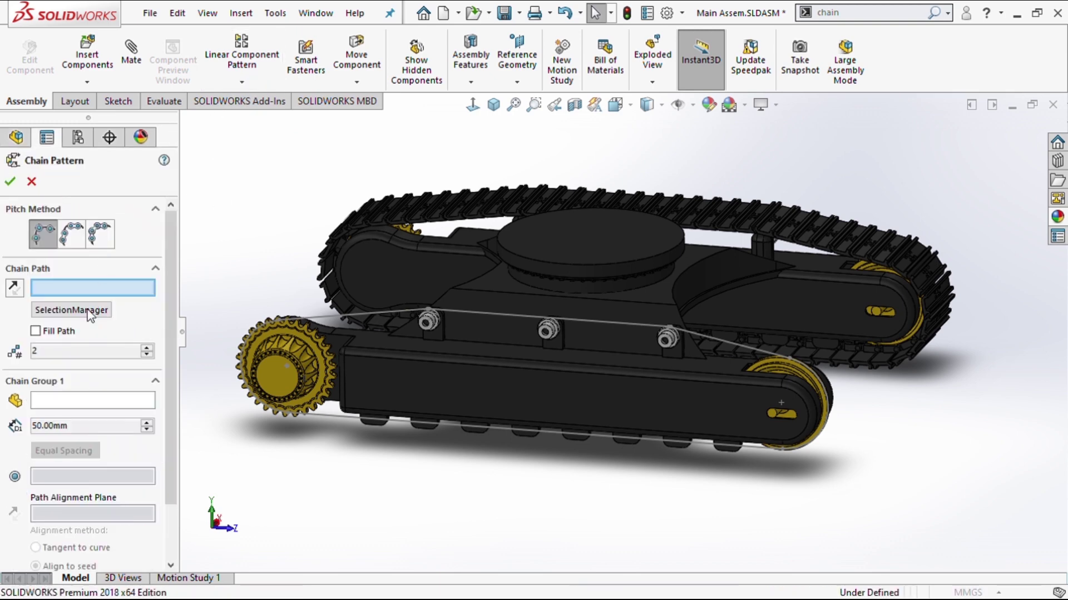
pyautogui.click(111, 234)
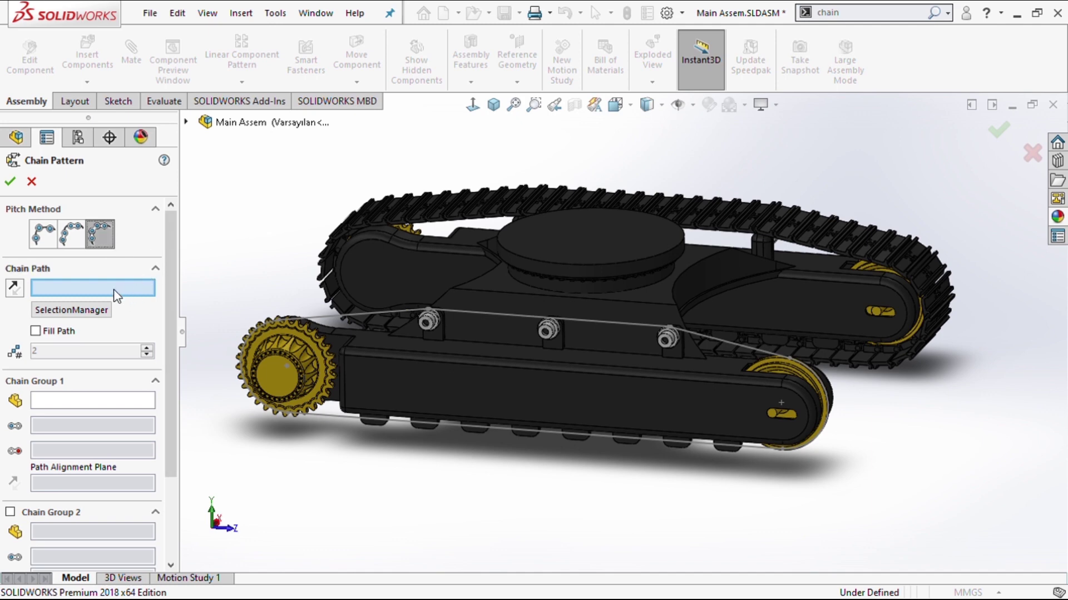
pyautogui.click(107, 313)
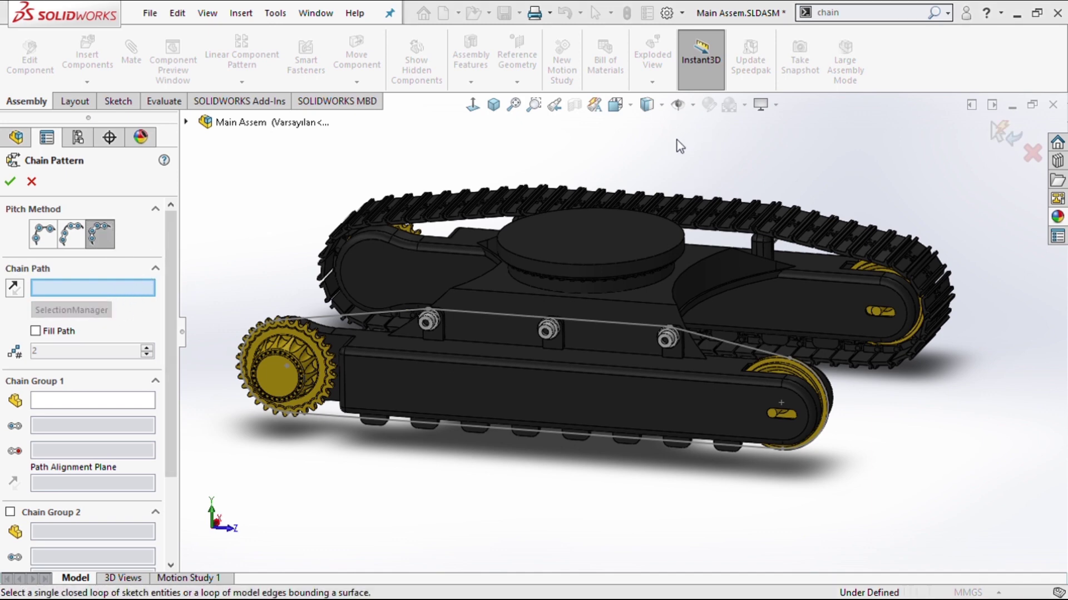
pyautogui.click(463, 310)
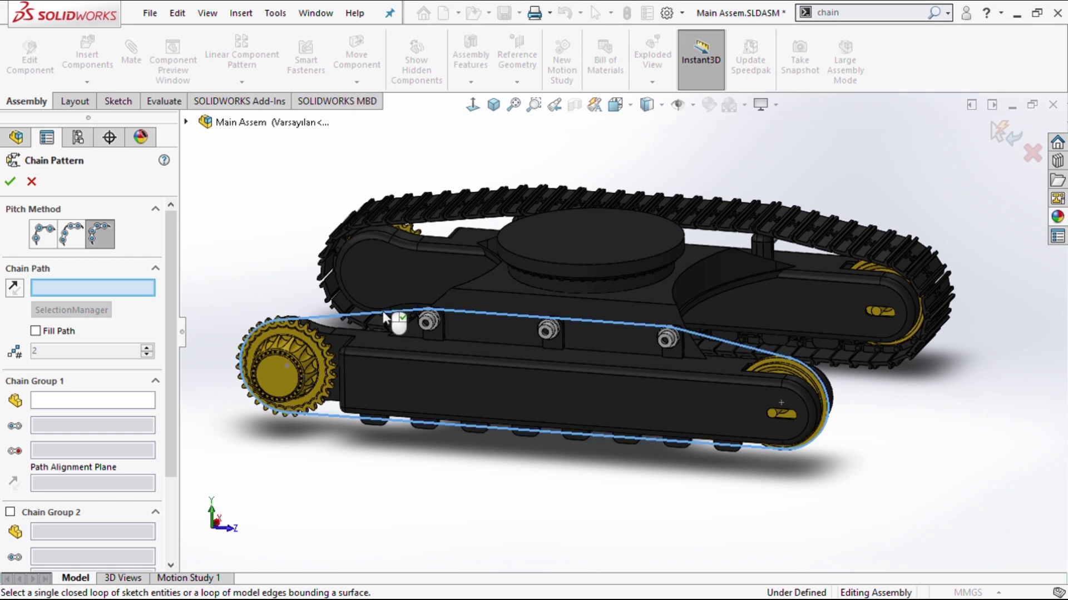
pyautogui.rightClick(683, 125)
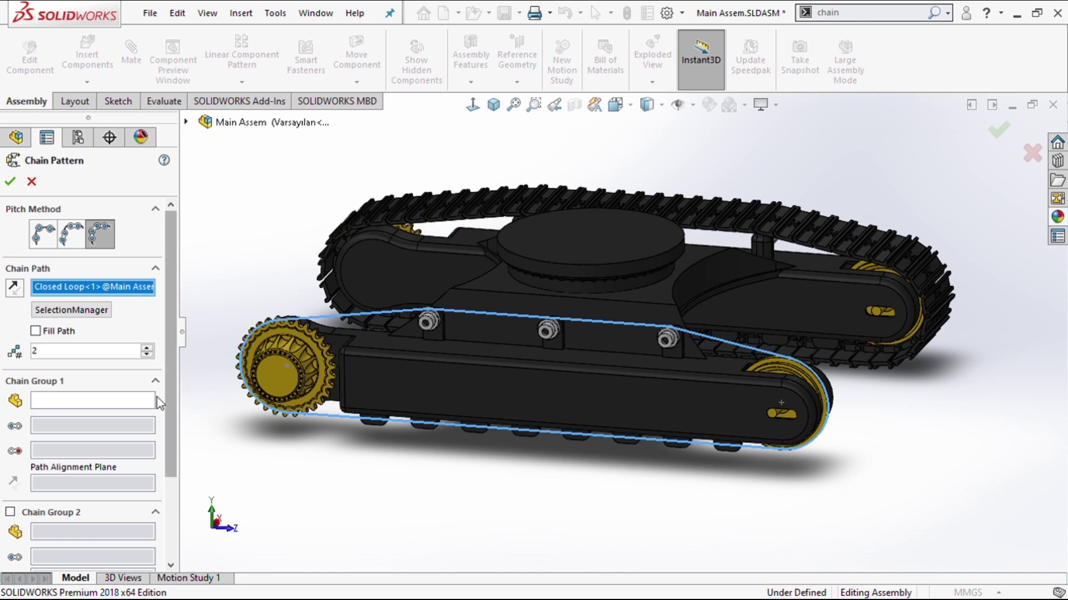
pyautogui.click(133, 402)
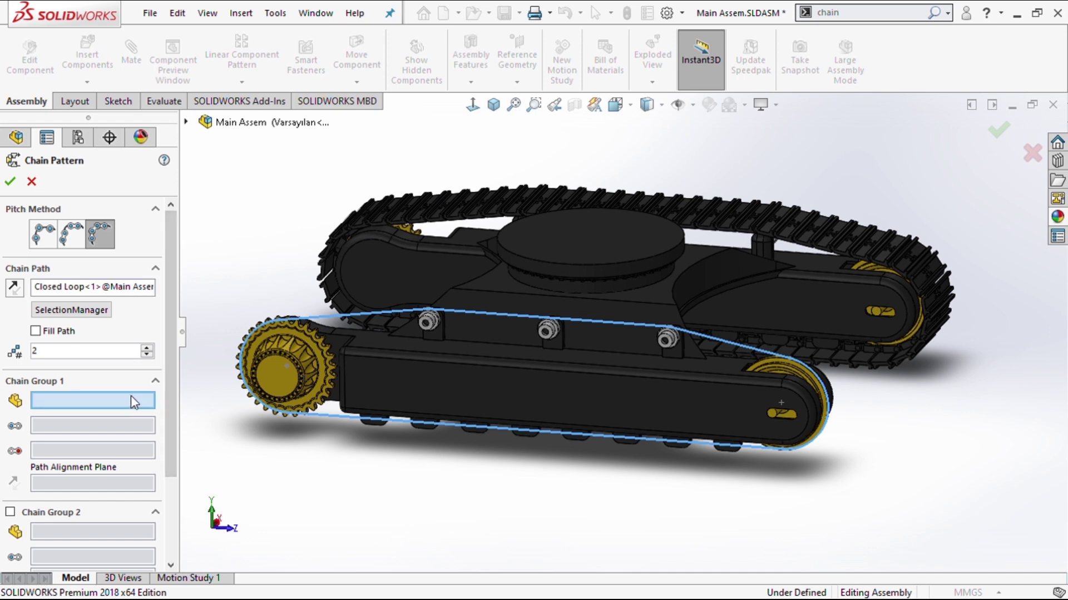
pyautogui.click(460, 219)
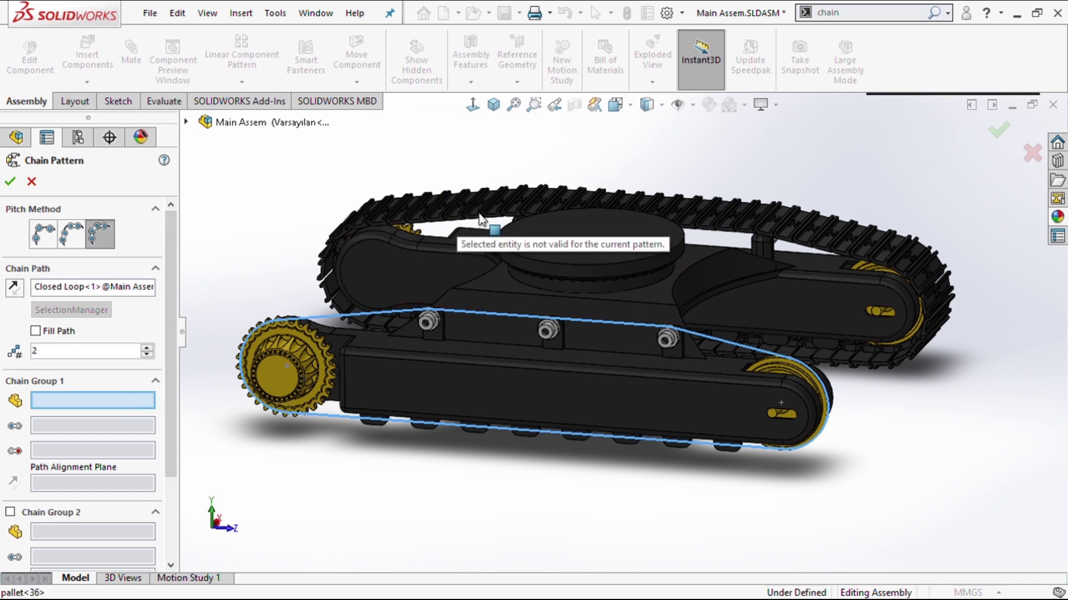
pyautogui.click(1023, 158)
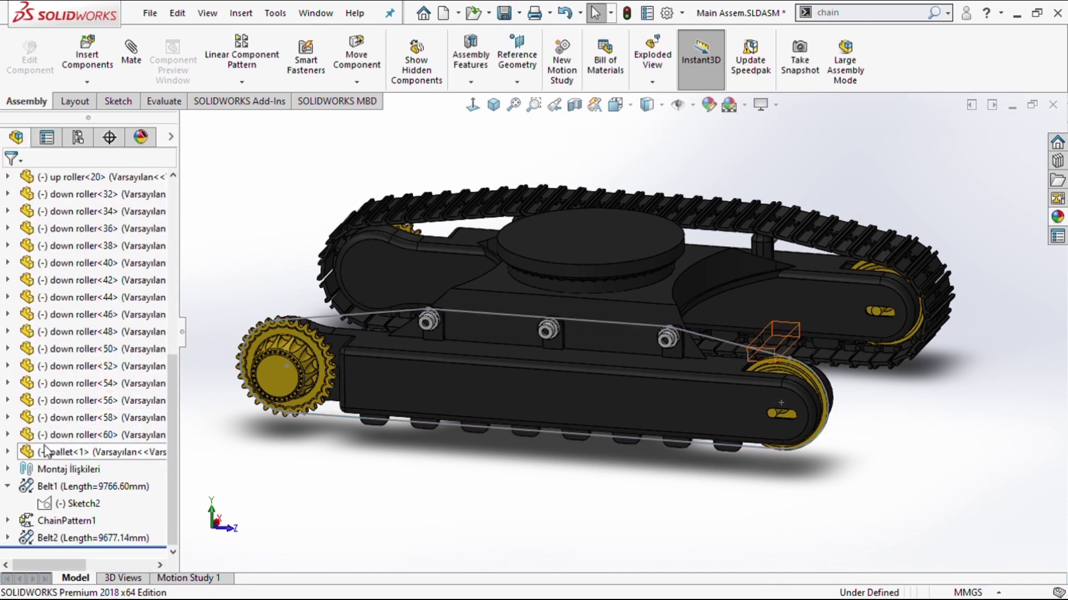
# Insert pallet<68> into Main Assem beside the second track's drive gear.
pyautogui.click(8, 503)
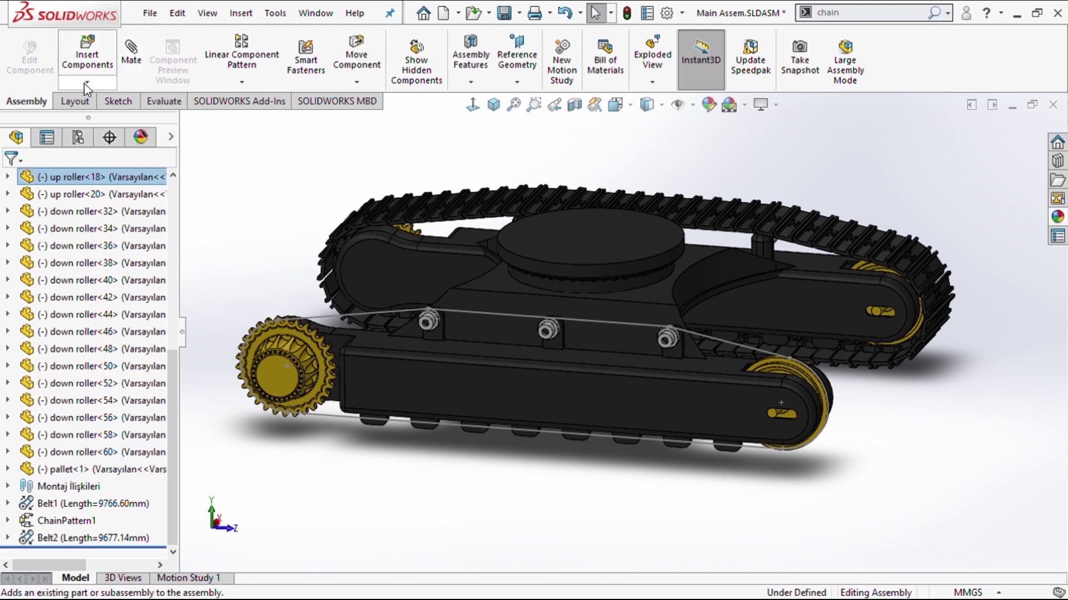
pyautogui.click(103, 50)
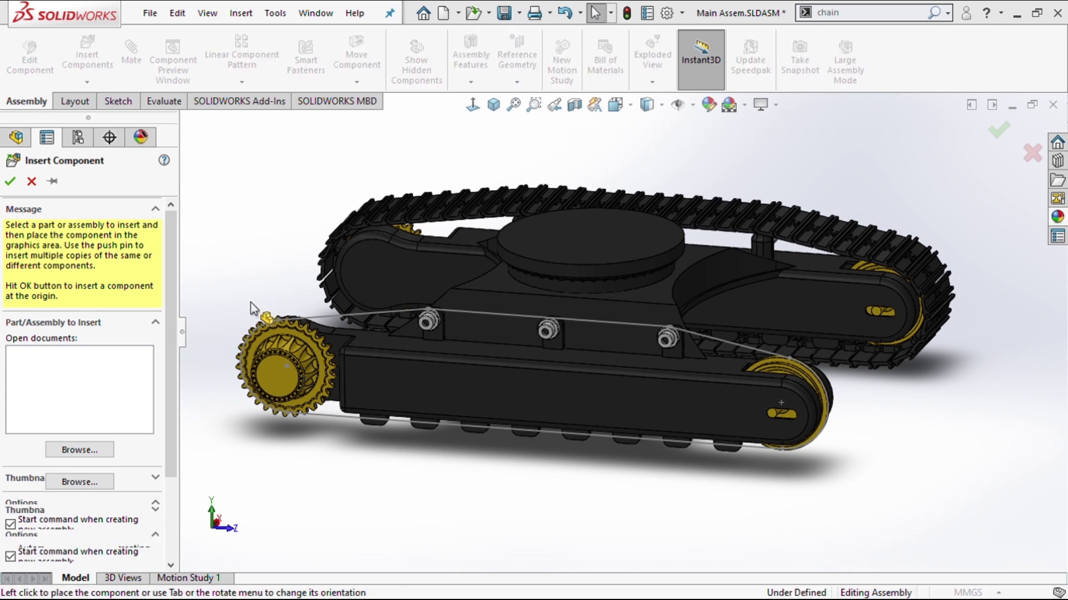
pyautogui.click(245, 321)
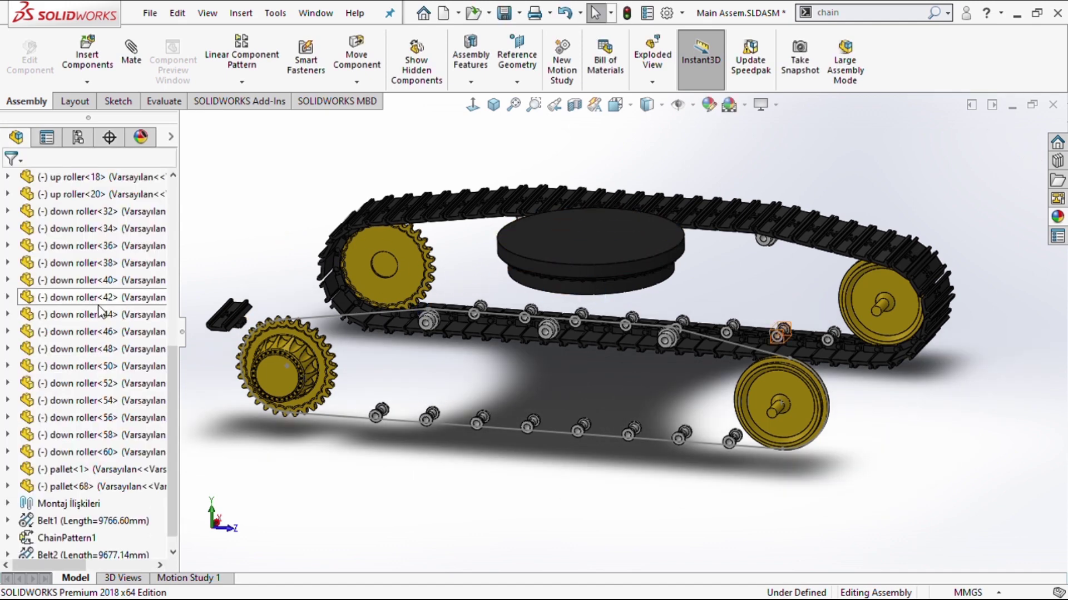
# Show track chassis<2> again so its frame encloses both tracks' rollers.
pyautogui.scroll(4, 97, 306)
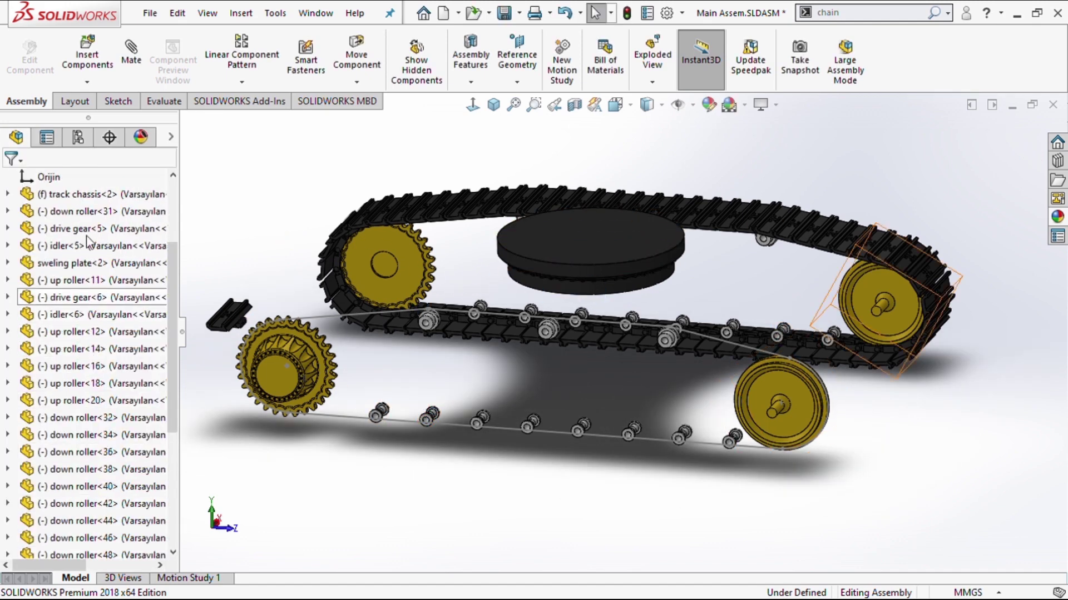
pyautogui.click(89, 201)
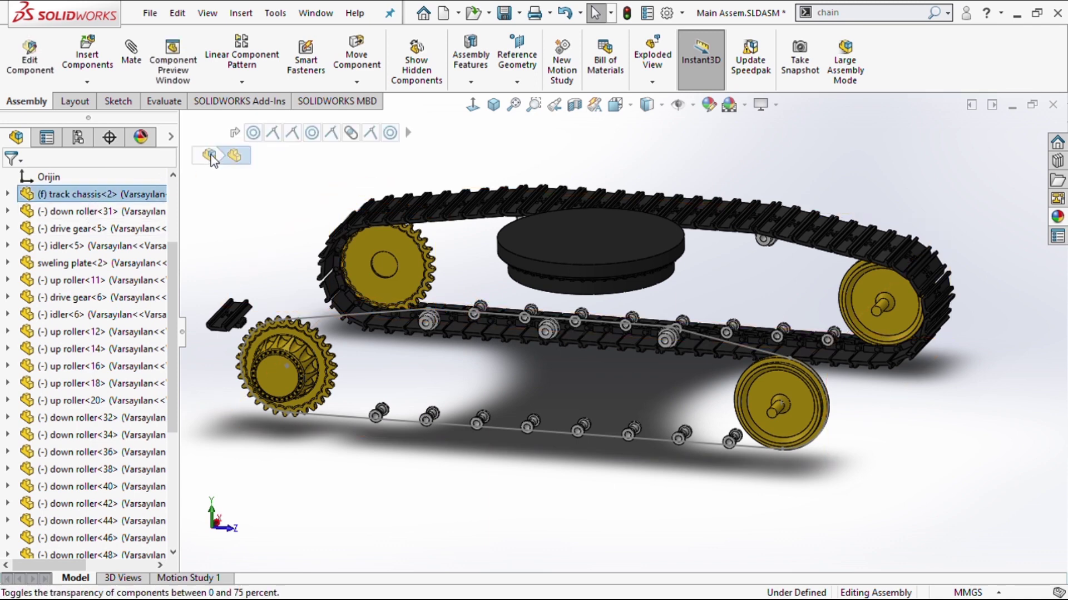
pyautogui.click(203, 159)
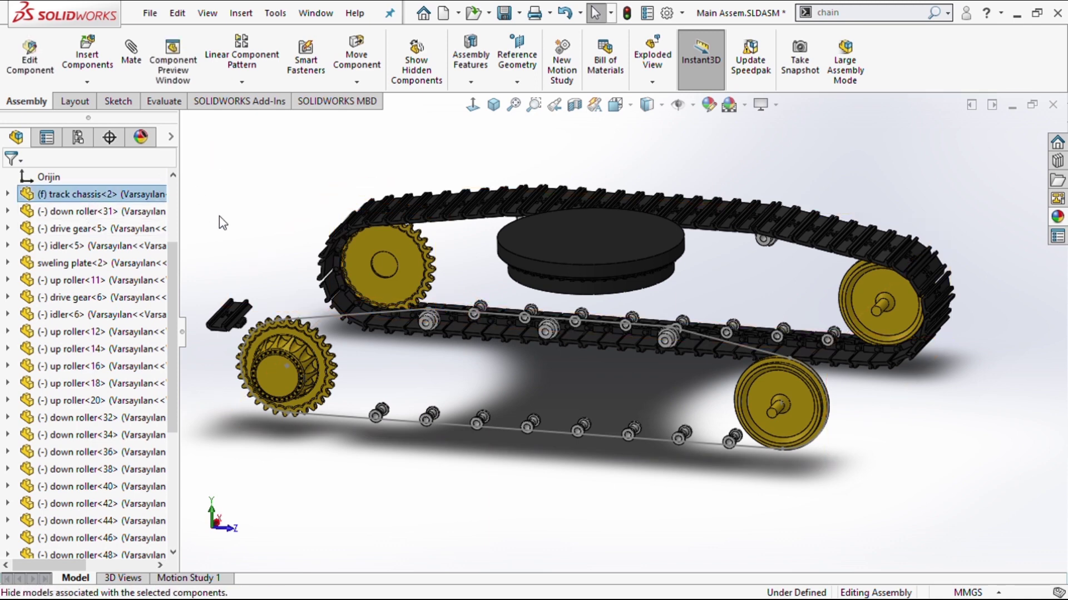
pyautogui.click(114, 195)
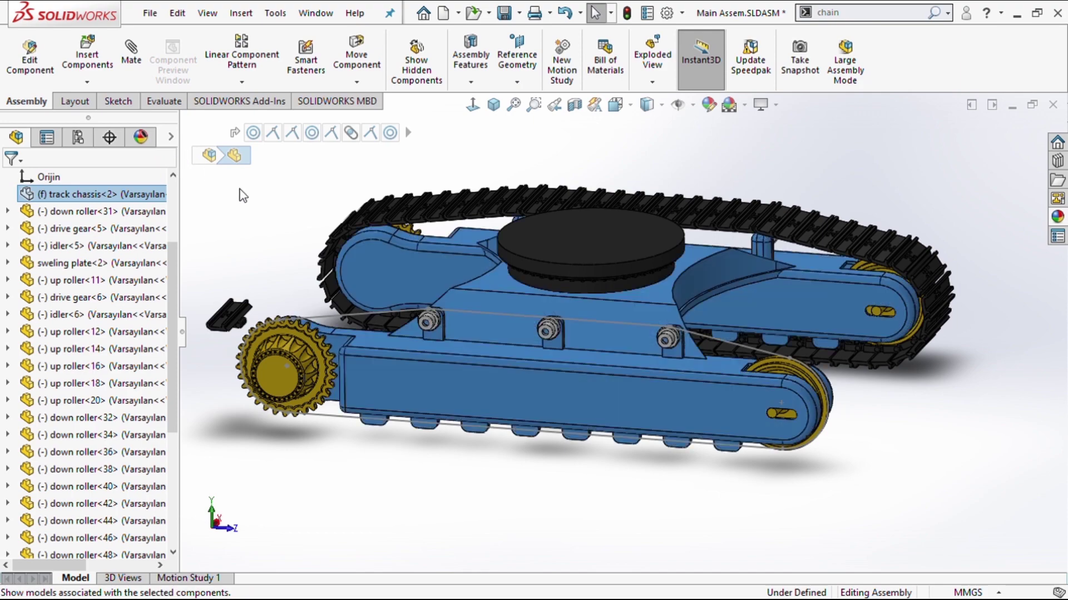
pyautogui.click(251, 208)
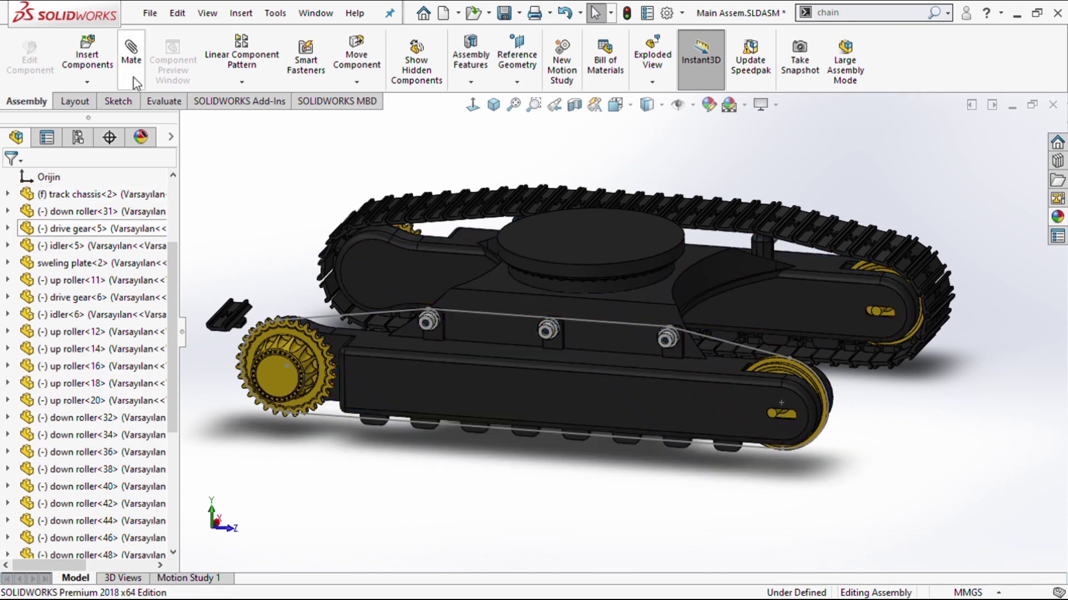
# Start a chain pattern along the second track's belt loop, filling the path with pallet<68>.
pyautogui.click(242, 82)
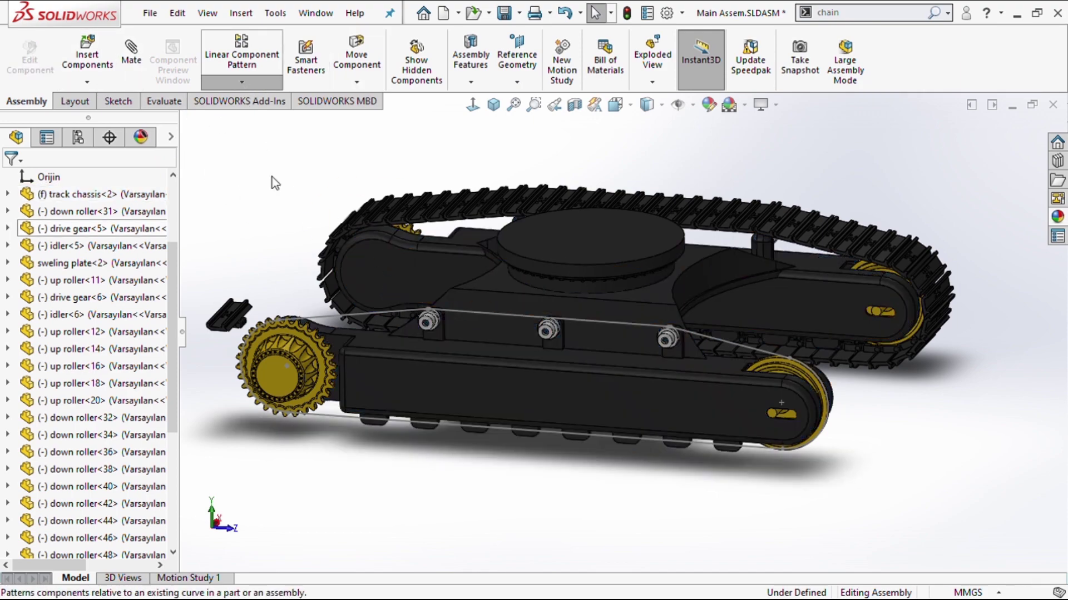
pyautogui.click(270, 189)
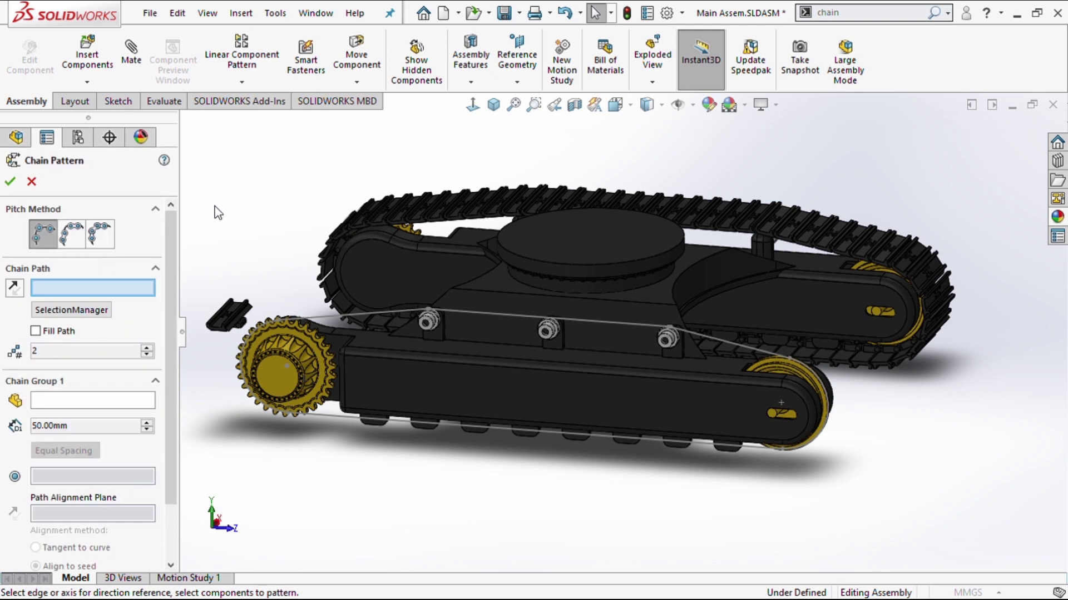
pyautogui.click(100, 234)
pyautogui.click(84, 311)
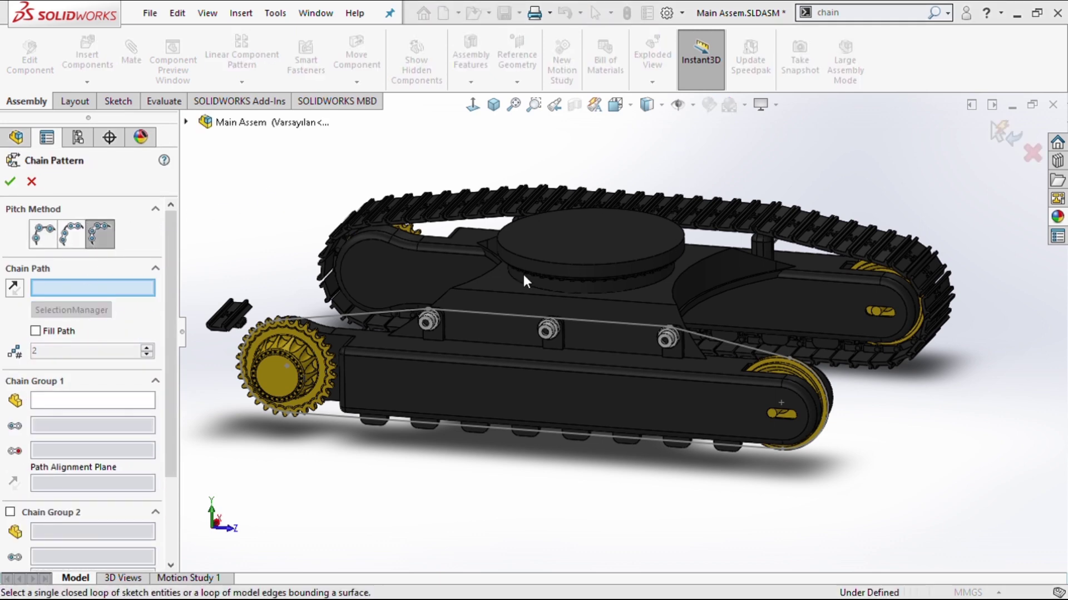
pyautogui.click(478, 311)
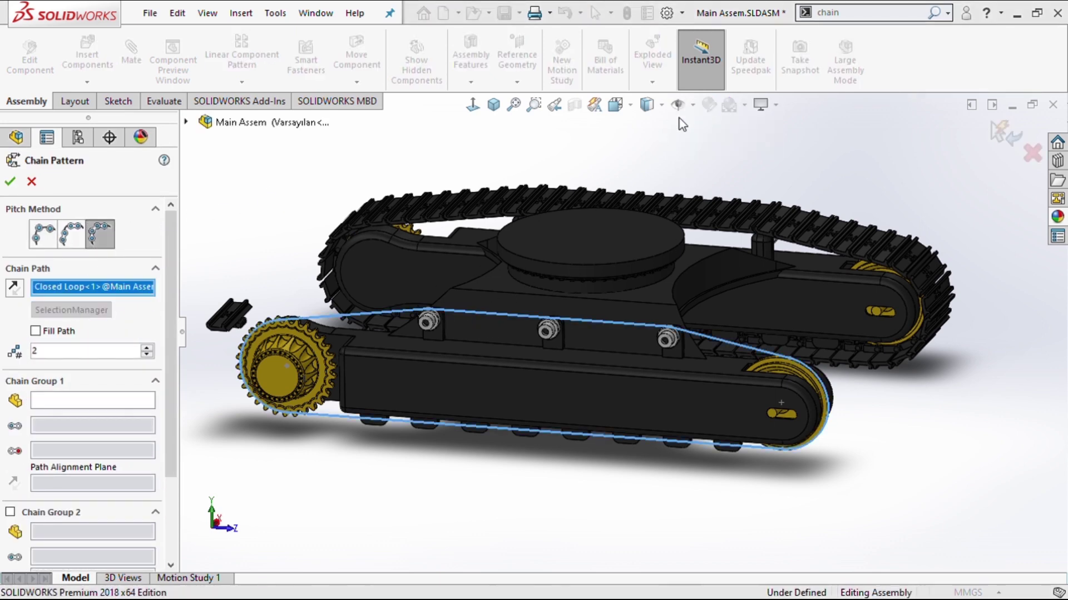
pyautogui.click(89, 402)
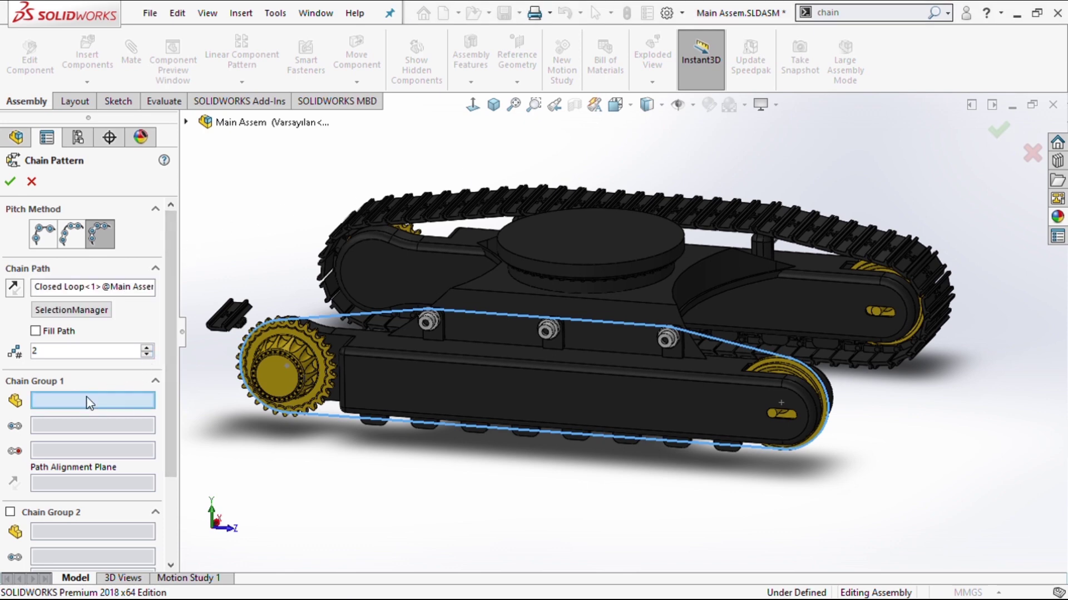
pyautogui.click(239, 322)
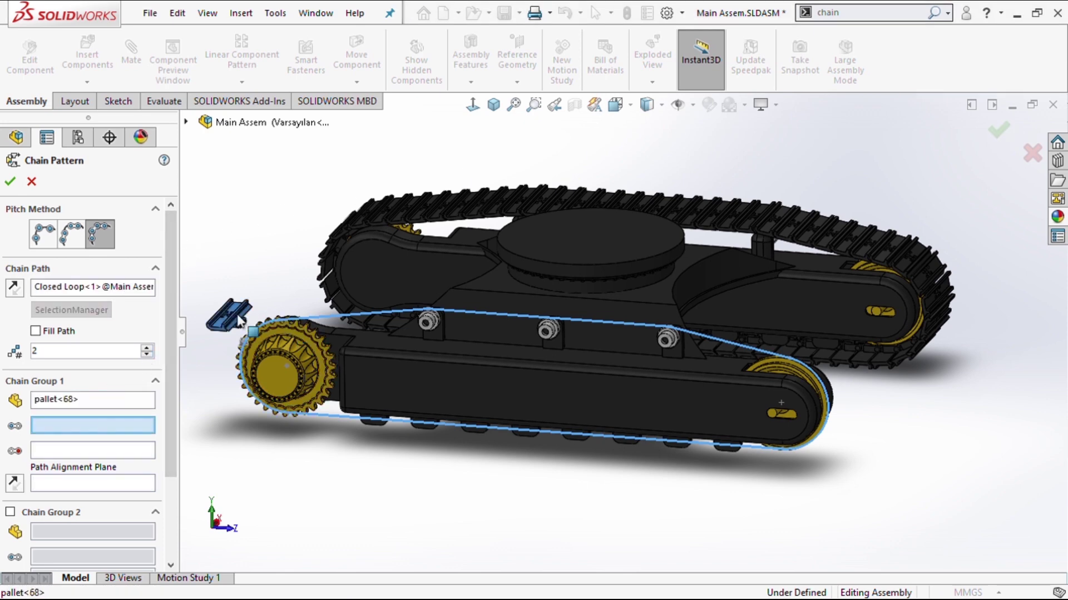
pyautogui.click(36, 333)
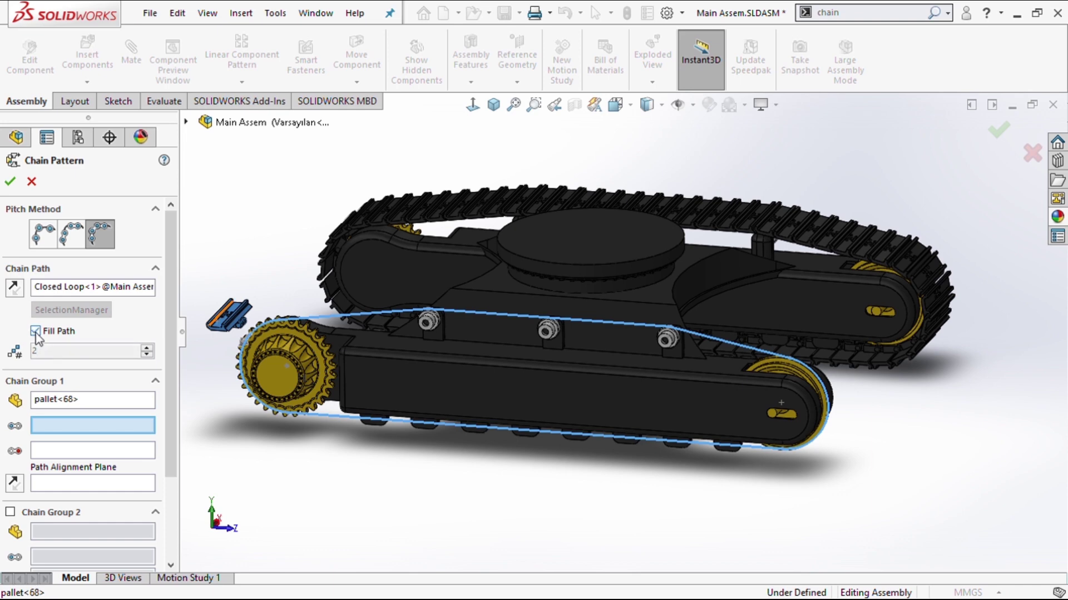
# Pick the pallet's roller face and second pin face for Chain Group 1.
pyautogui.scroll(-3, 235, 333)
pyautogui.scroll(-3, 283, 342)
pyautogui.scroll(-3, 338, 351)
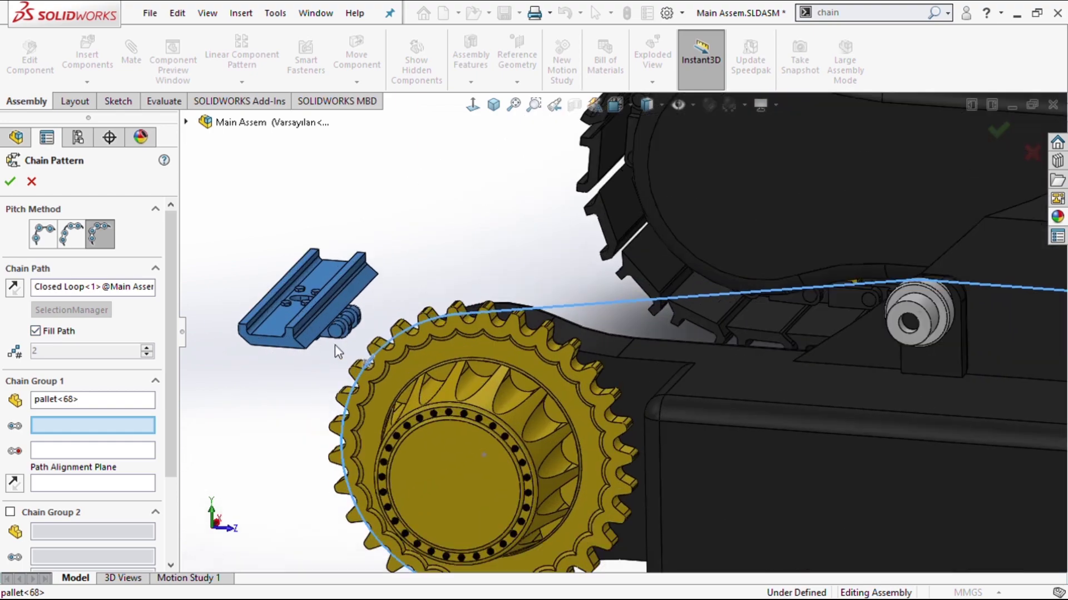
pyautogui.scroll(-2, 443, 303)
pyautogui.scroll(-5, 405, 315)
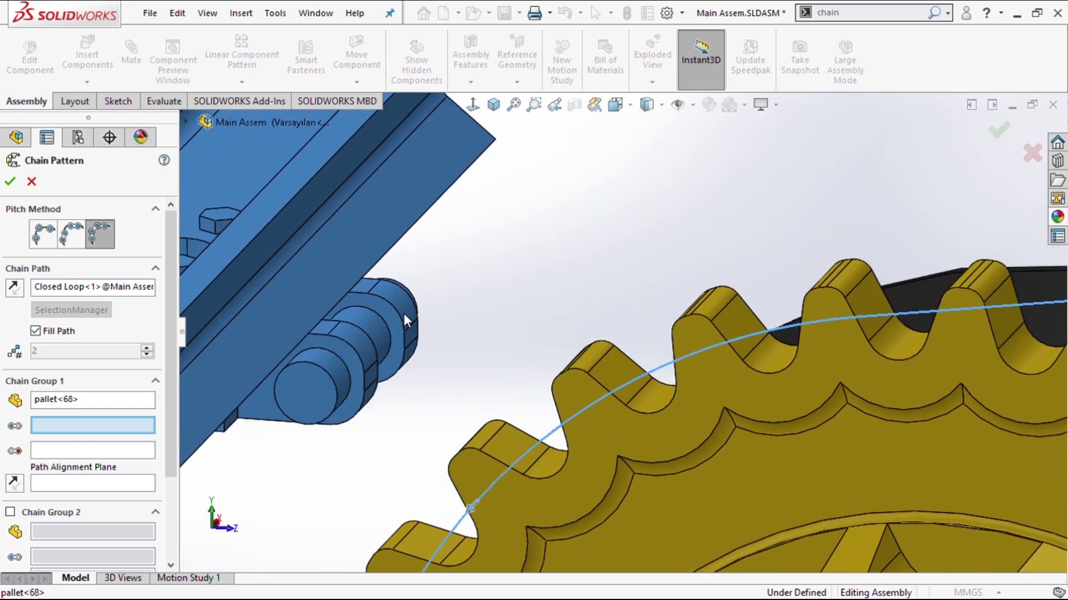
pyautogui.click(376, 335)
pyautogui.scroll(3, 373, 339)
pyautogui.scroll(2, 444, 381)
pyautogui.moveTo(445, 381)
pyautogui.mouseDown(button='middle')
pyautogui.moveTo(445, 335)
pyautogui.moveTo(399, 432)
pyautogui.mouseUp(button='middle')
pyautogui.scroll(-3, 399, 433)
pyautogui.scroll(-2, 692, 424)
pyautogui.moveTo(671, 349); pyautogui.dragTo(646, 338, button='middle')
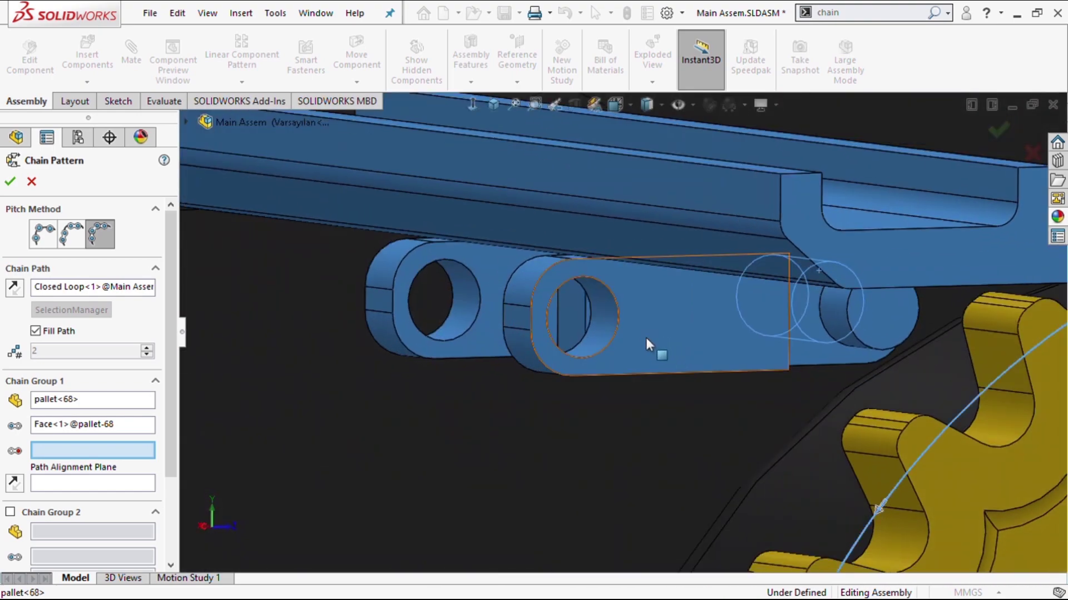
pyautogui.click(605, 319)
pyautogui.scroll(3, 653, 328)
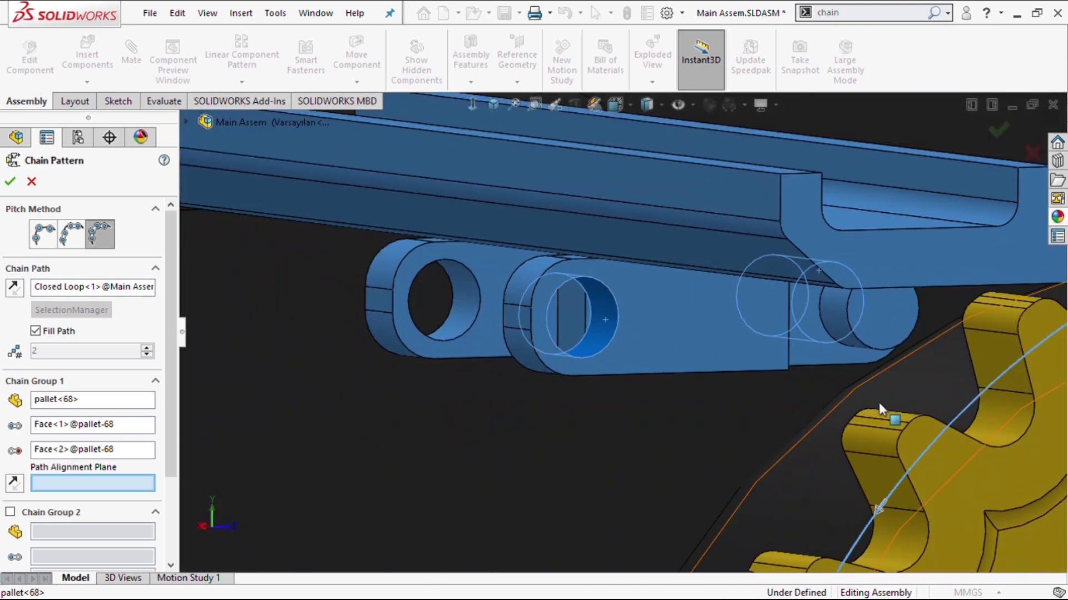
pyautogui.scroll(3, 878, 403)
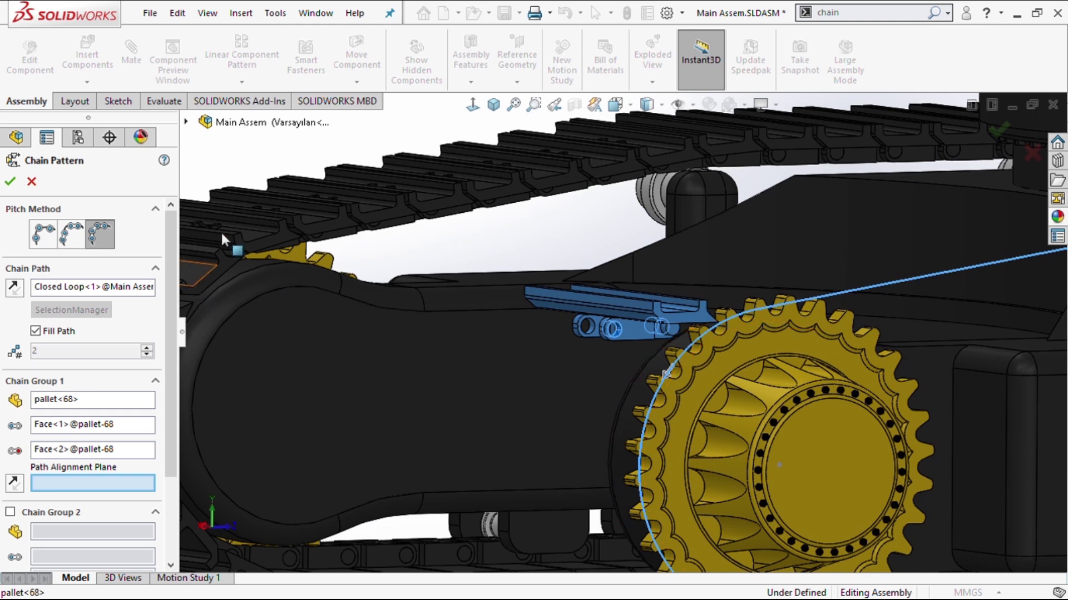
# Set pallet<68>'s Sağ Düzlem as Path Alignment Plane, completing the 66-pallet chain pattern.
pyautogui.click(187, 121)
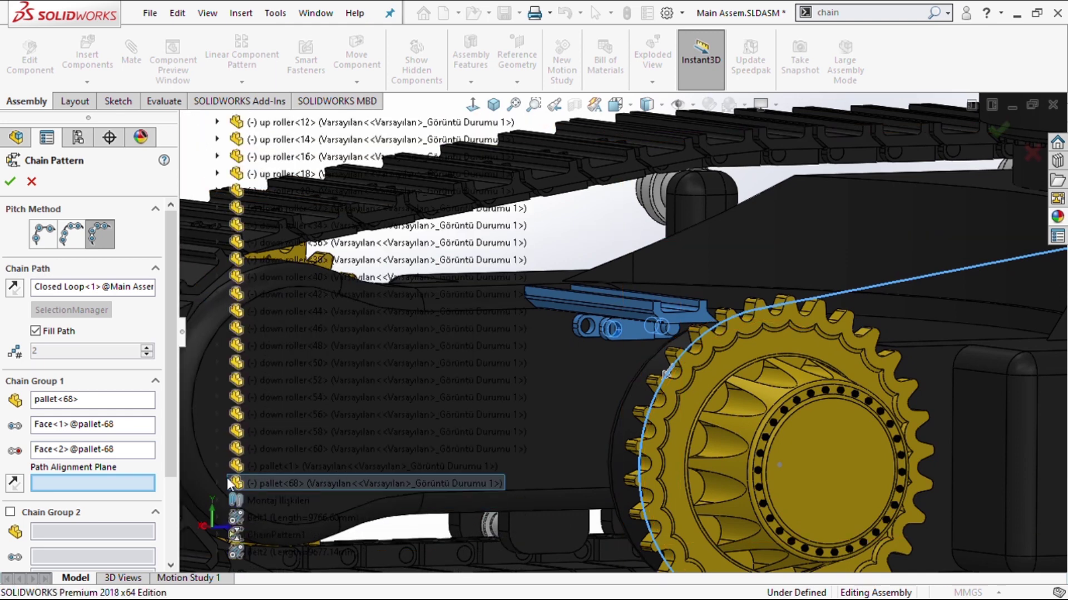
pyautogui.click(217, 482)
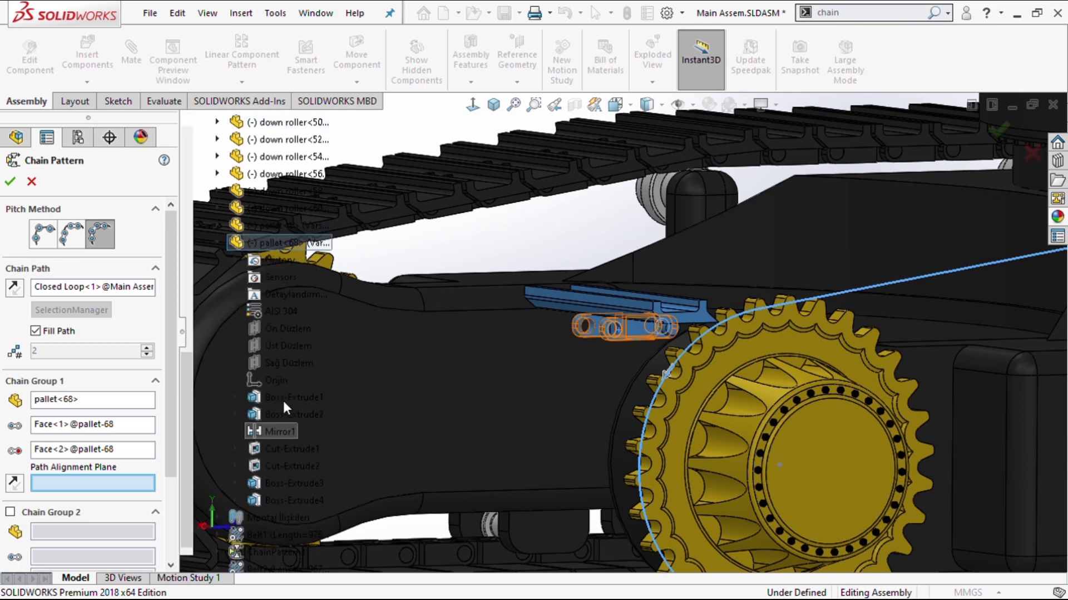
pyautogui.click(288, 363)
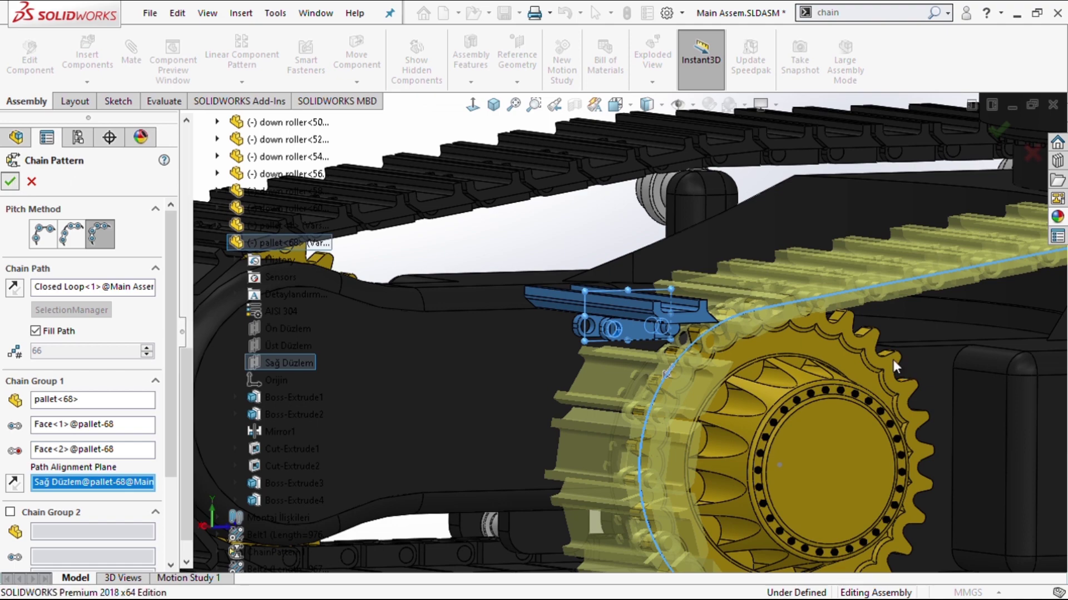
pyautogui.press('Return')
pyautogui.scroll(5, 892, 360)
pyautogui.scroll(3, 892, 357)
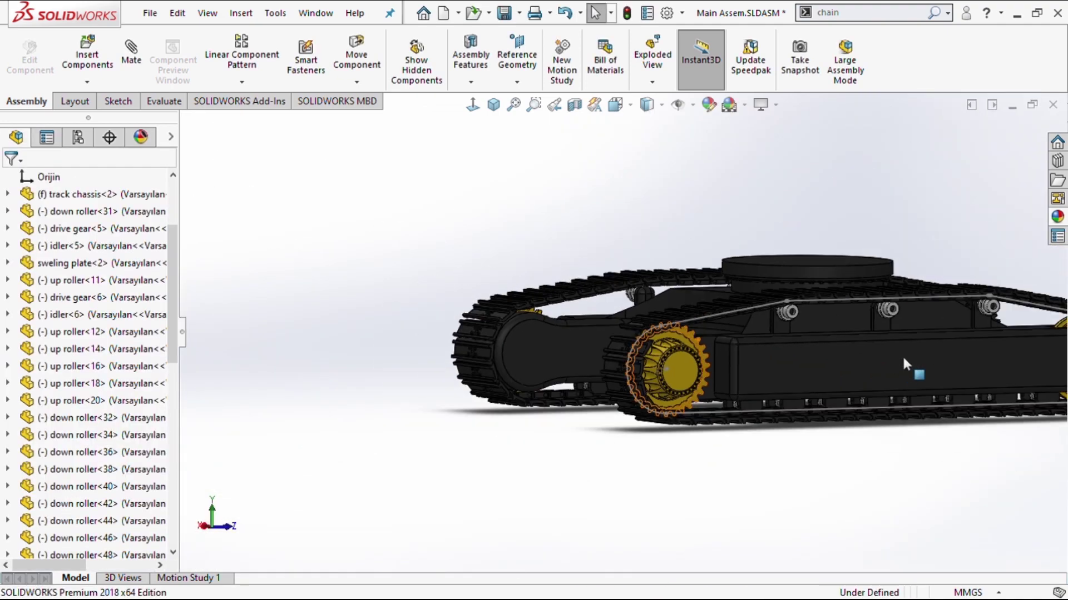
pyautogui.scroll(2, 904, 364)
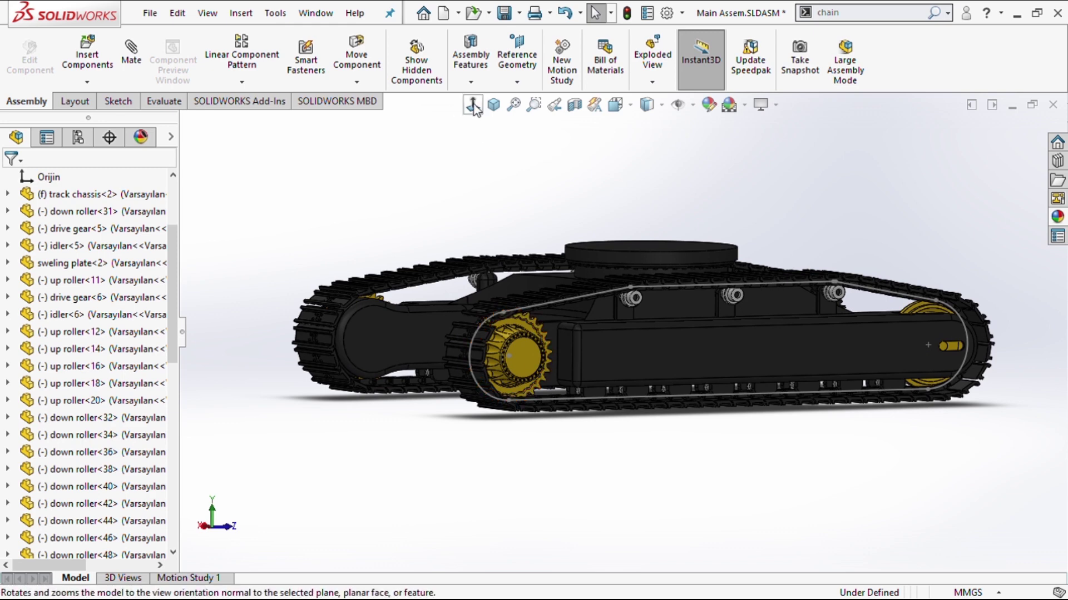
pyautogui.scroll(-6, 56, 517)
pyautogui.scroll(-2, 14, 383)
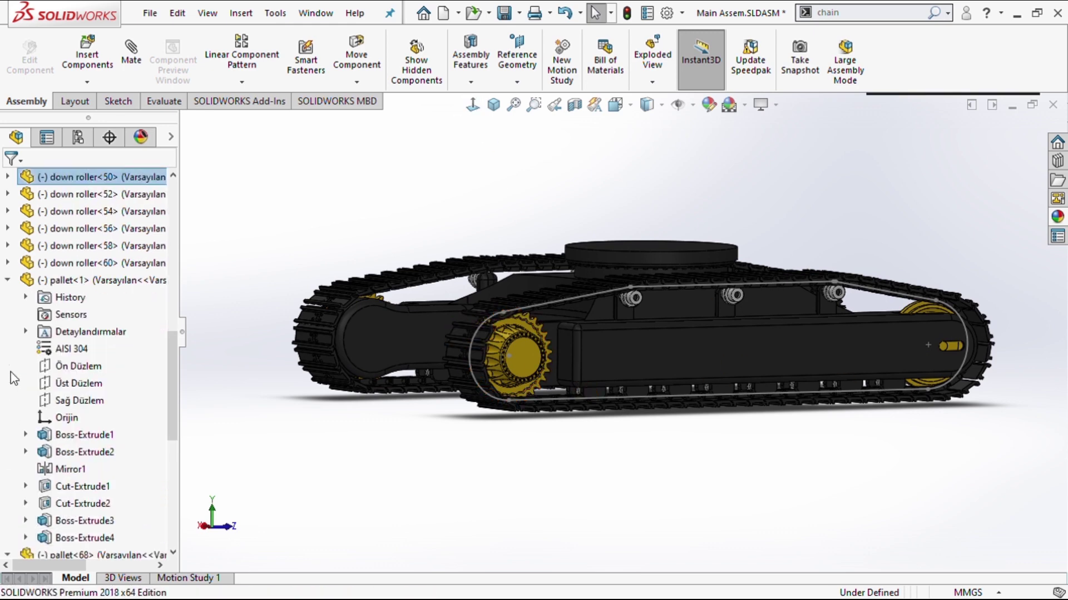
pyautogui.click(8, 280)
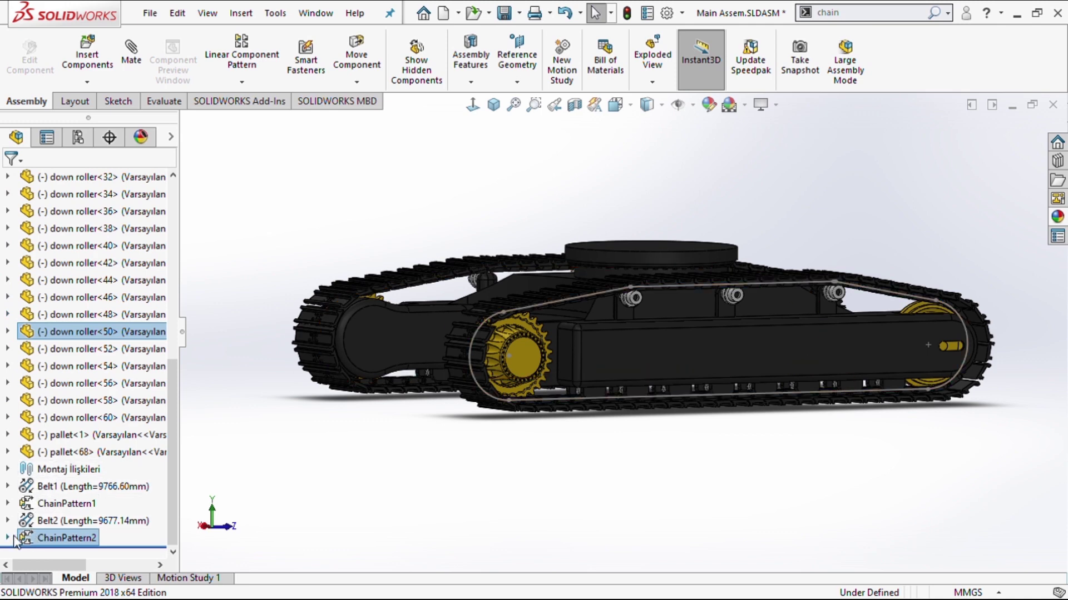
pyautogui.click(8, 537)
pyautogui.scroll(3, 64, 328)
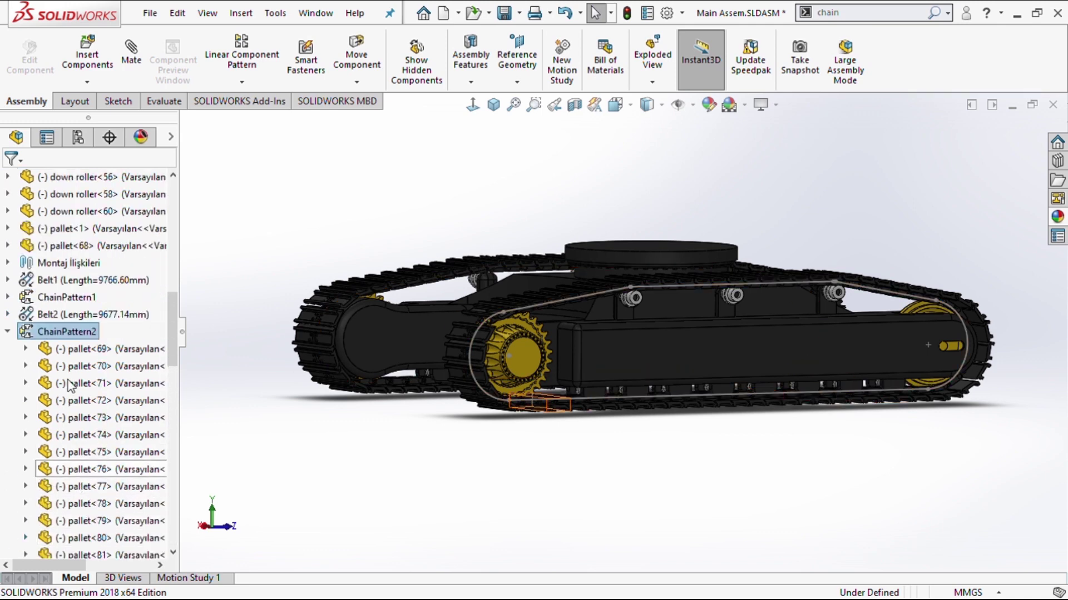
pyautogui.click(88, 332)
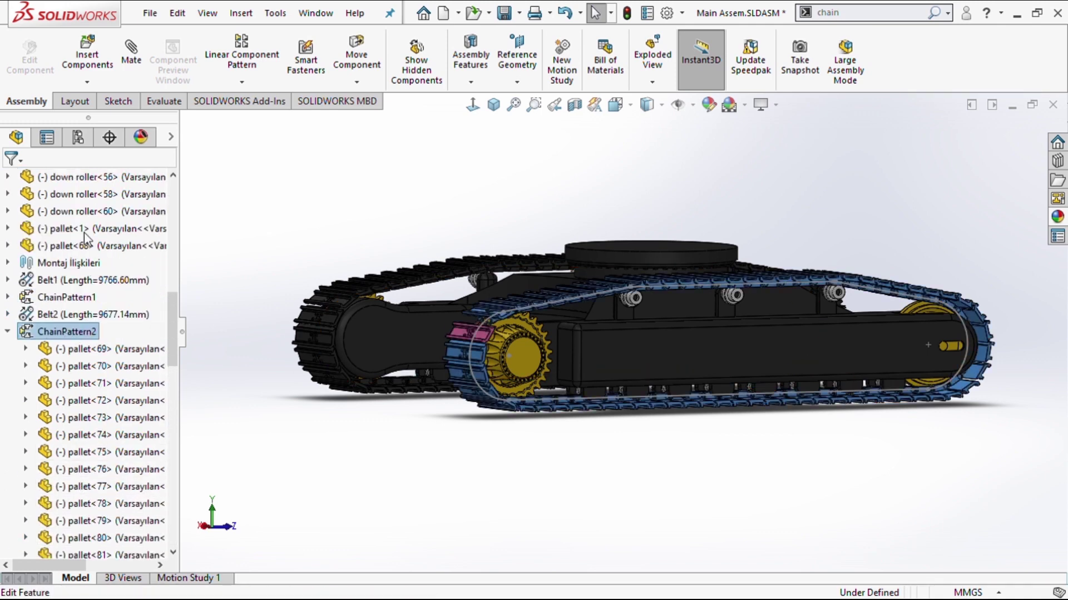
pyautogui.click(96, 245)
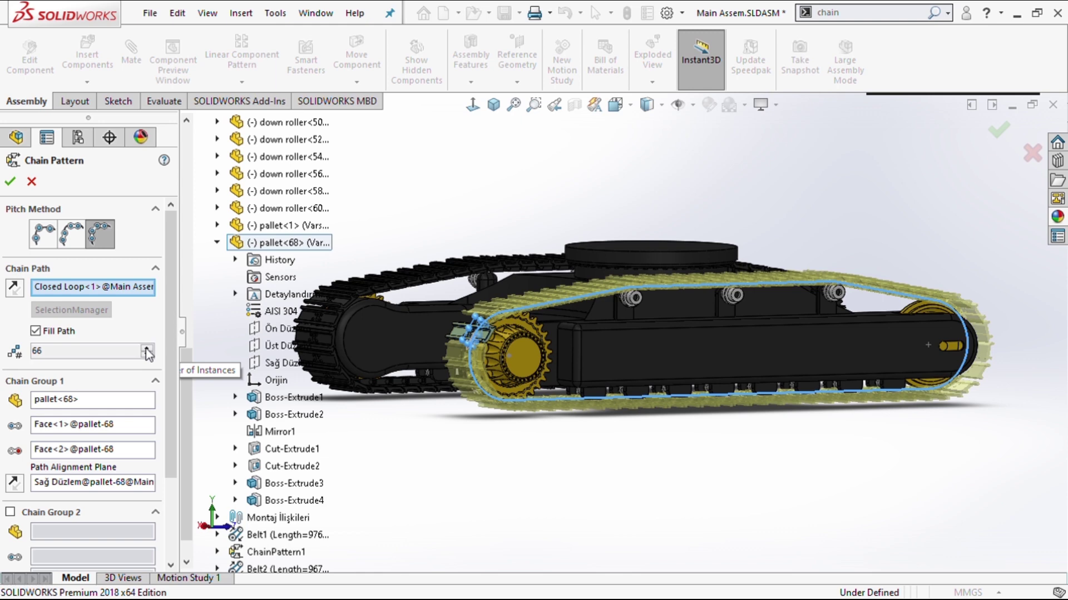
pyautogui.click(11, 181)
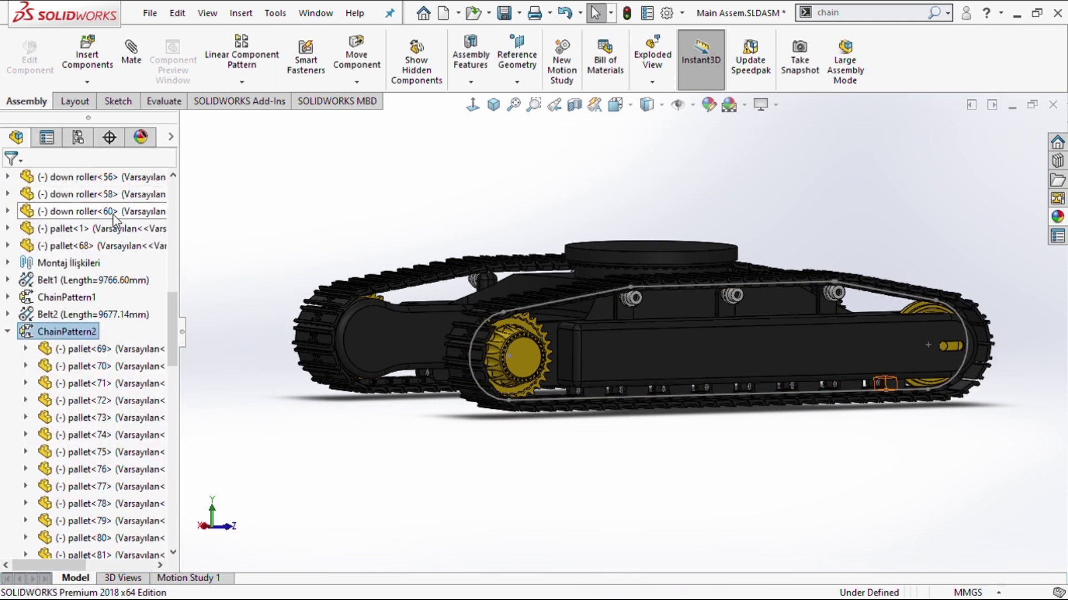
# Read Belt1's 9766.60mm length, then make Belt2 driving at 9766.60mm.
pyautogui.click(74, 281)
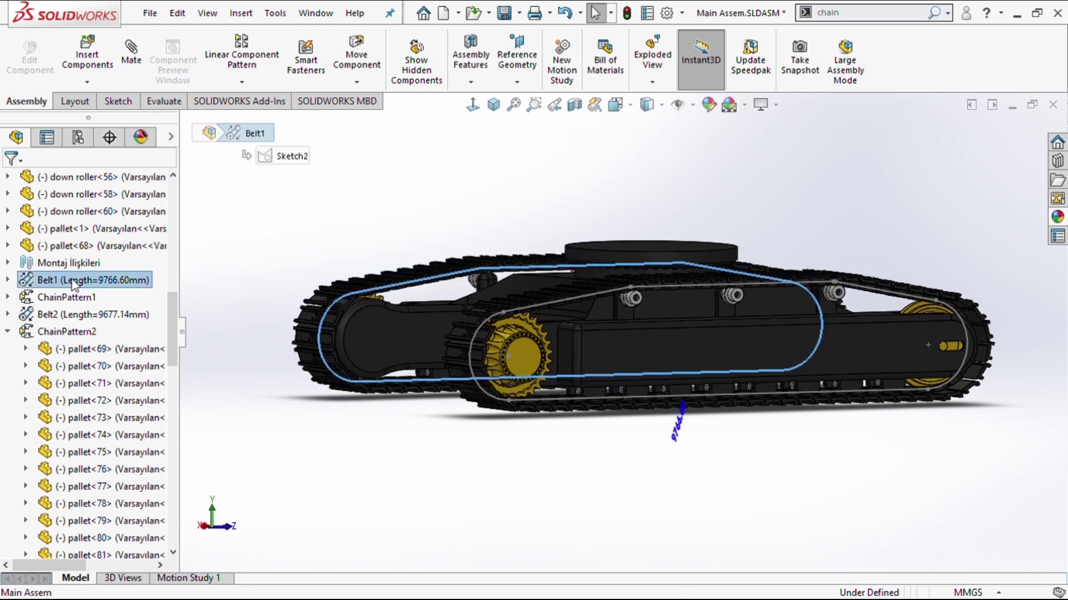
pyautogui.doubleClick(676, 438)
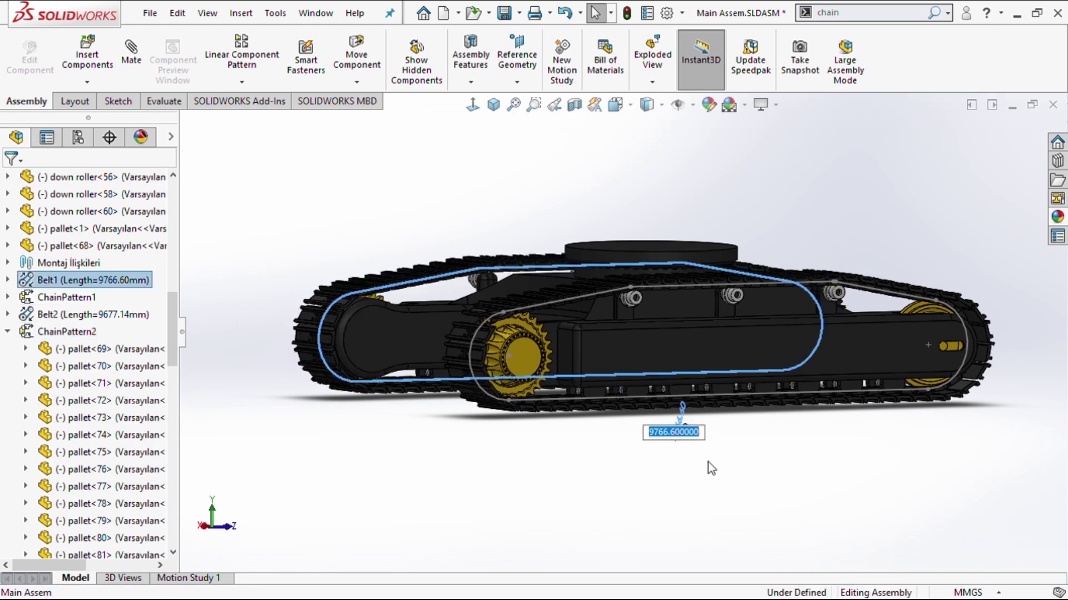
pyautogui.click(81, 315)
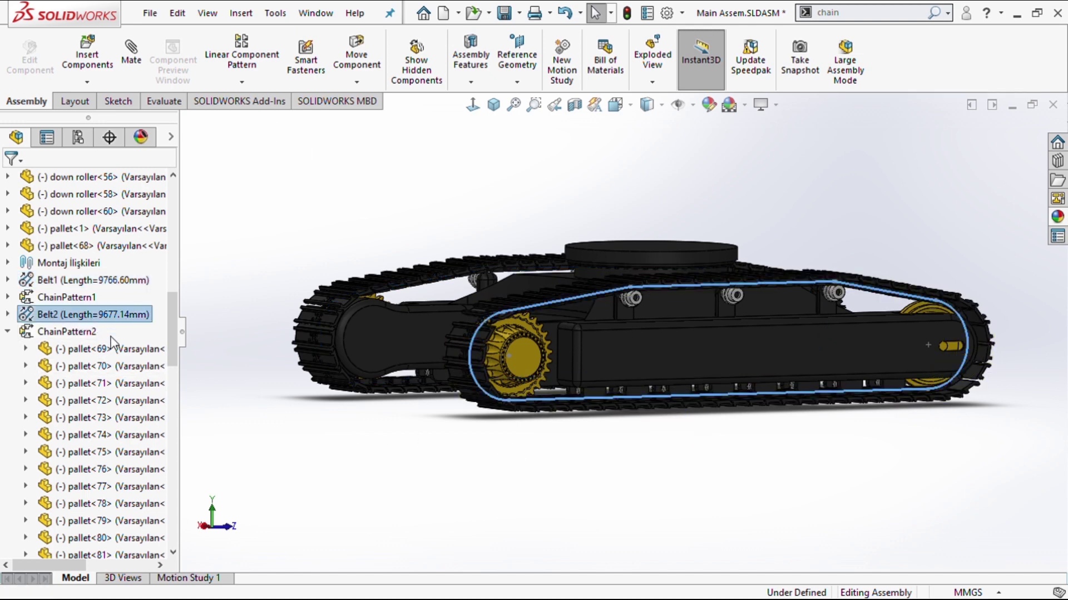
pyautogui.scroll(6, 129, 364)
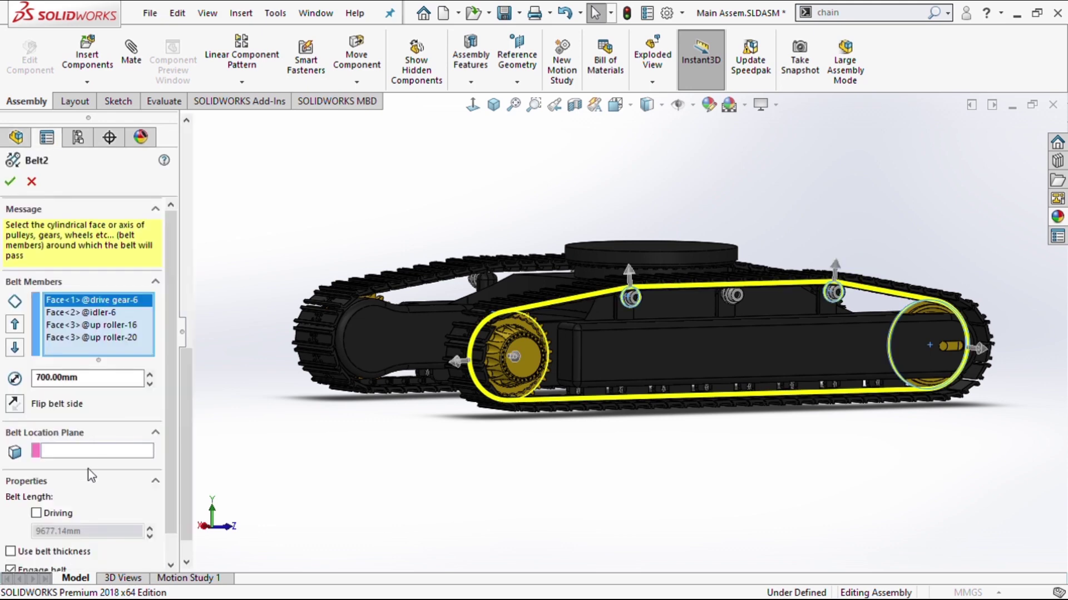
pyautogui.scroll(-1, 84, 511)
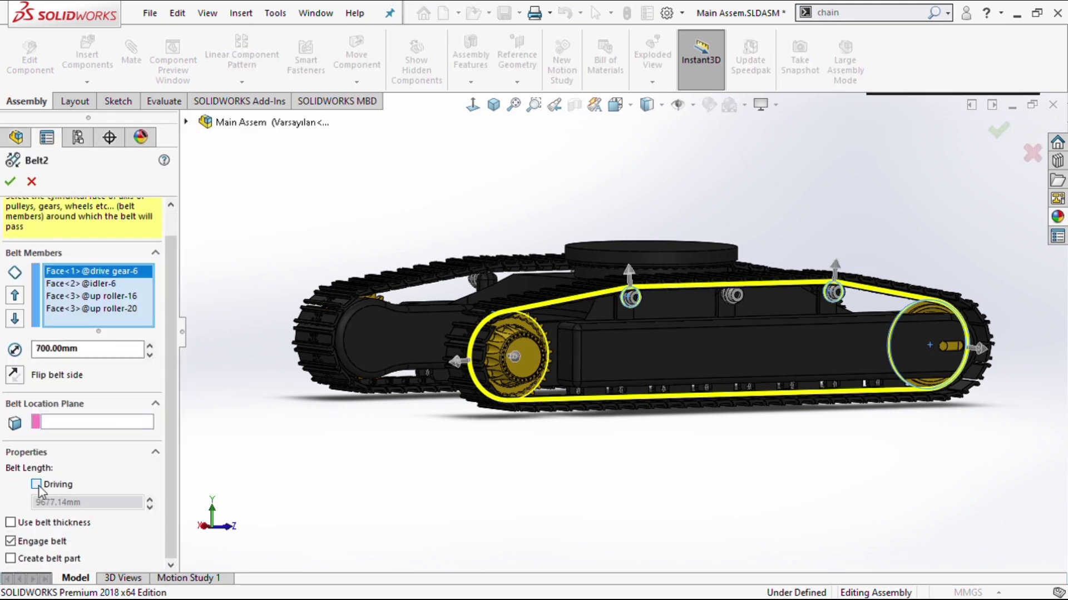
pyautogui.click(37, 485)
pyautogui.moveTo(104, 507); pyautogui.dragTo(14, 507)
pyautogui.write('9766.600000')
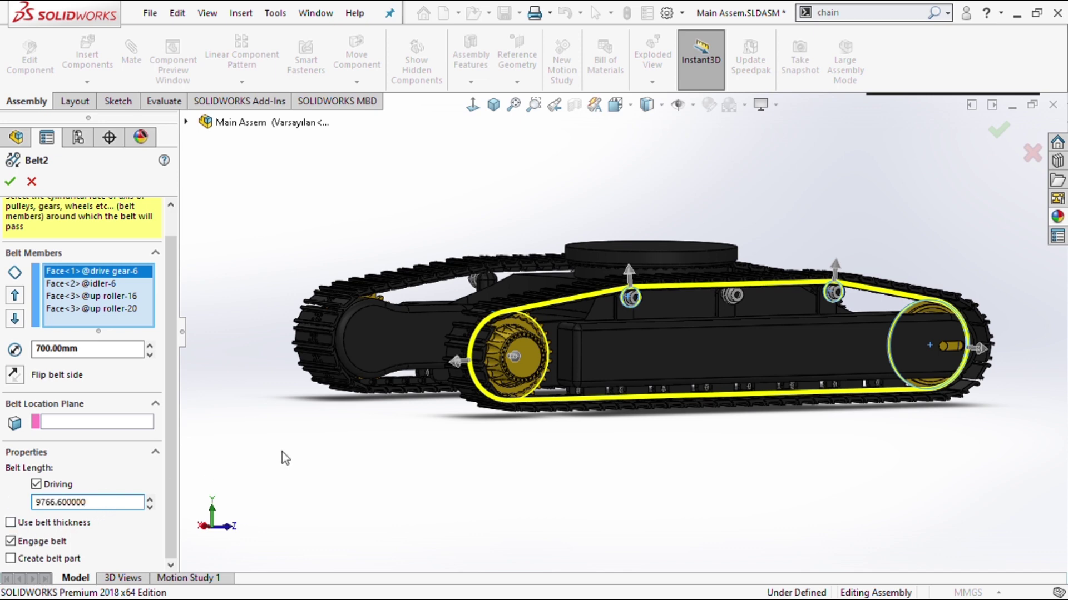
pyautogui.press('Return')
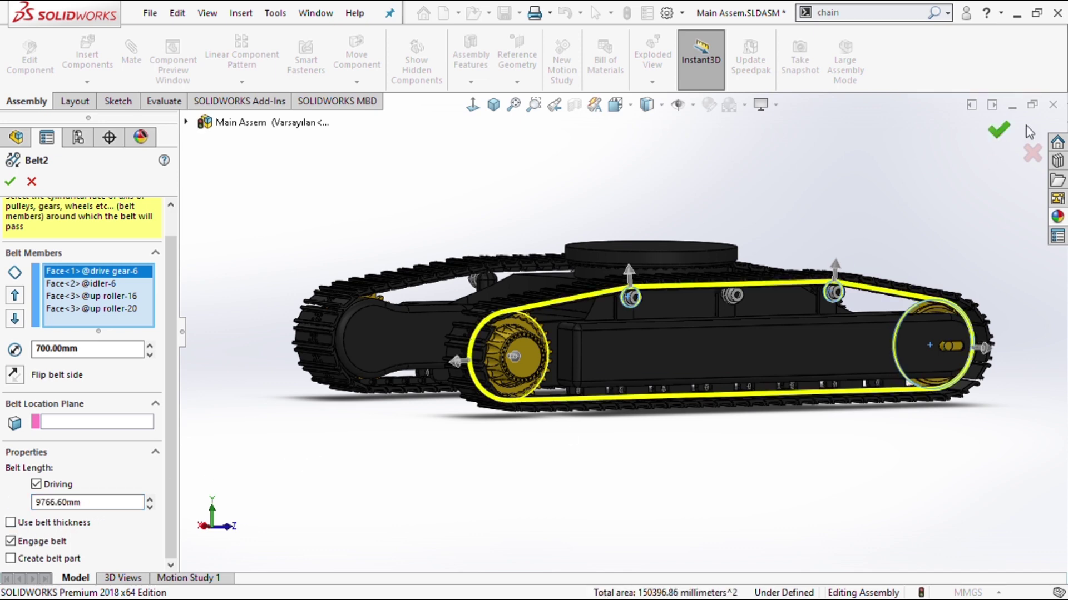
pyautogui.click(1008, 133)
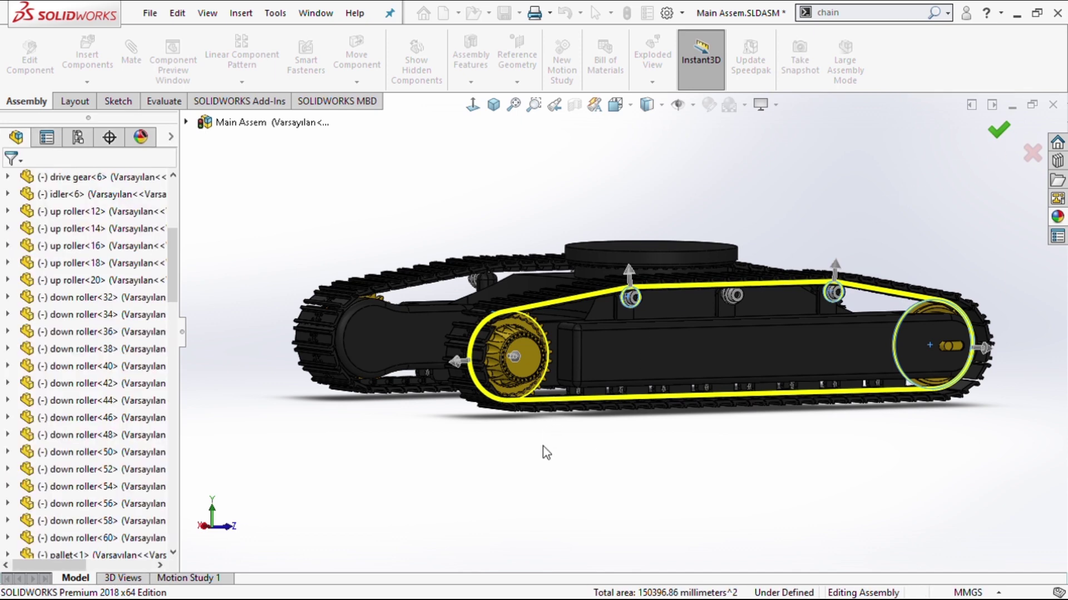
pyautogui.scroll(-2, 84, 484)
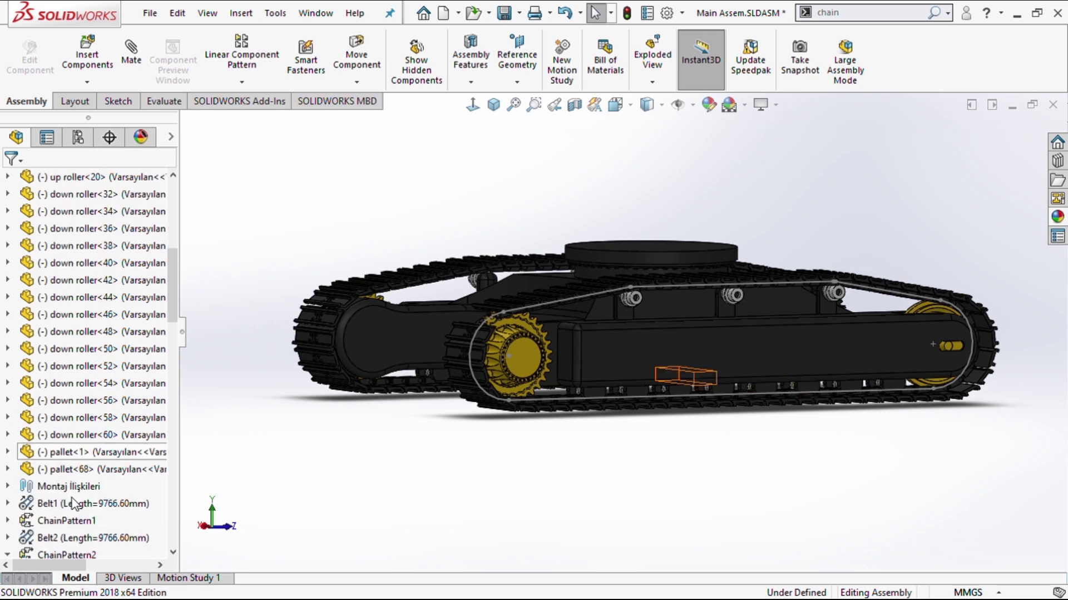
pyautogui.scroll(-5, 62, 495)
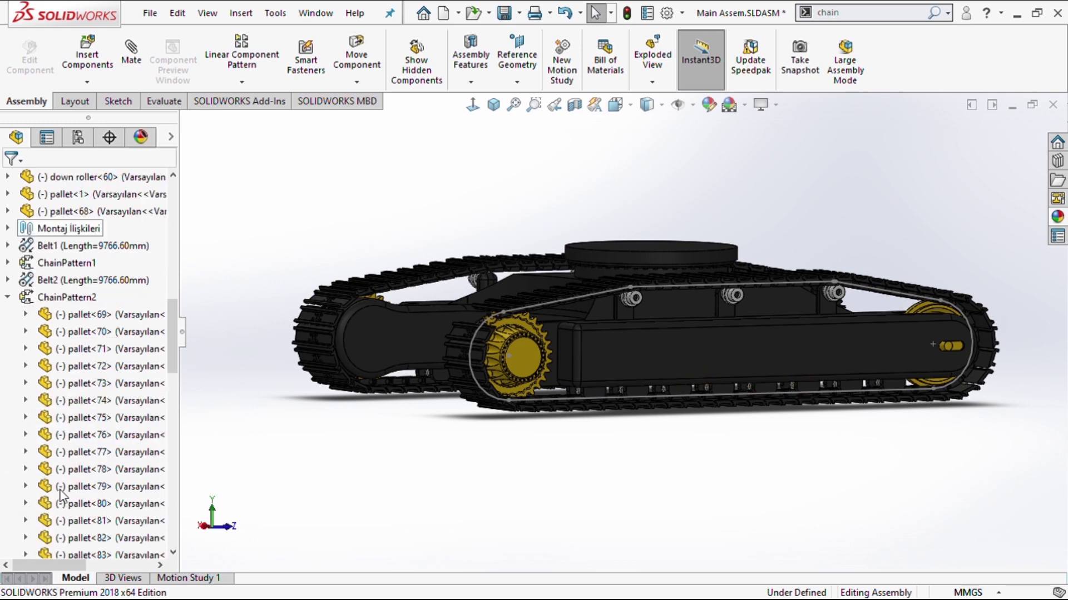
pyautogui.click(9, 299)
pyautogui.click(72, 535)
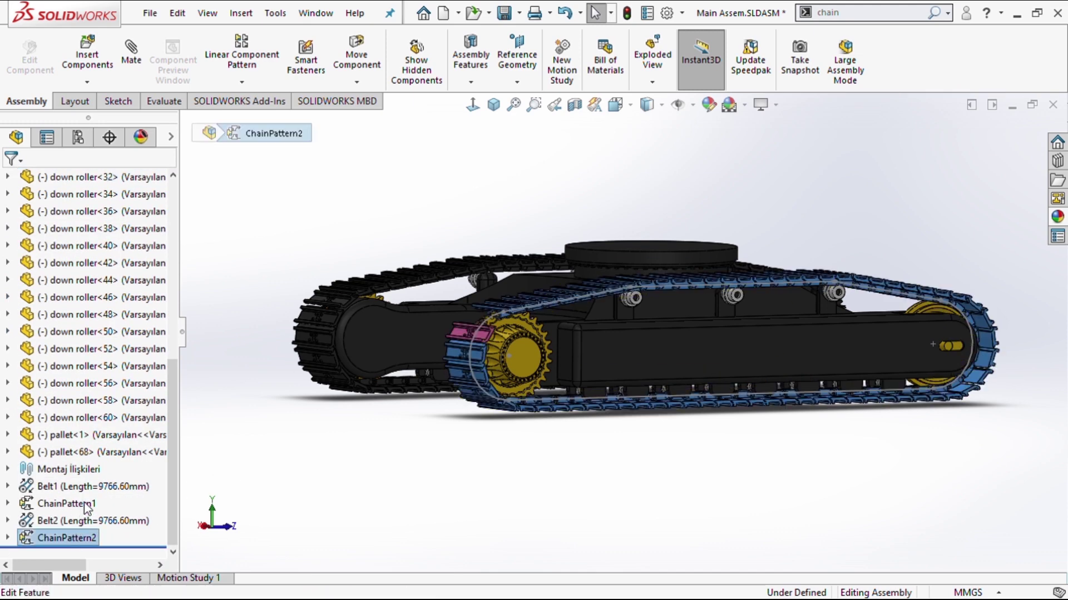
pyautogui.click(86, 507)
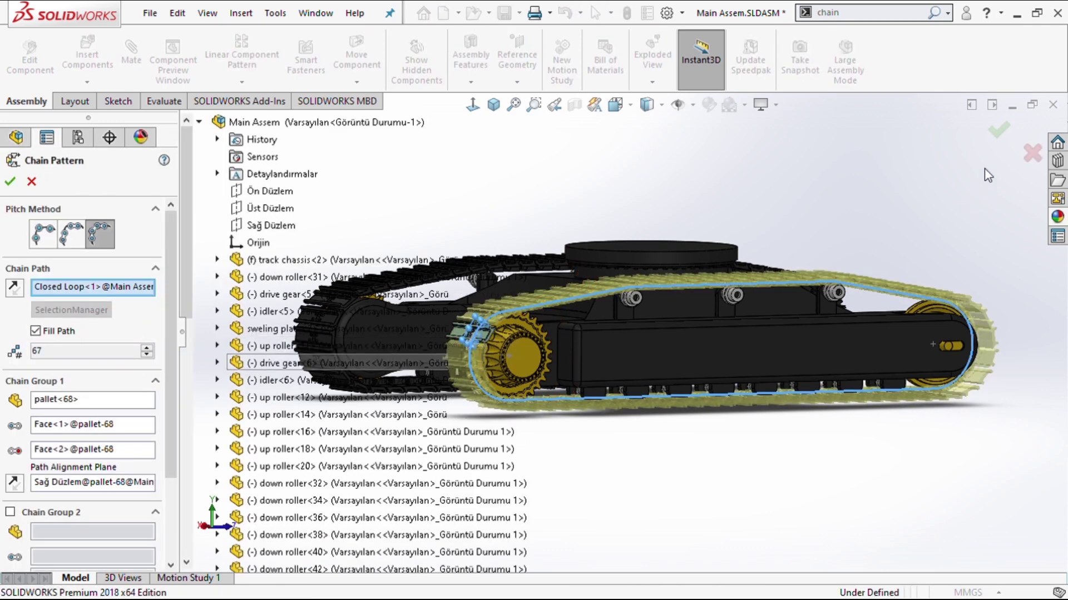
pyautogui.click(999, 134)
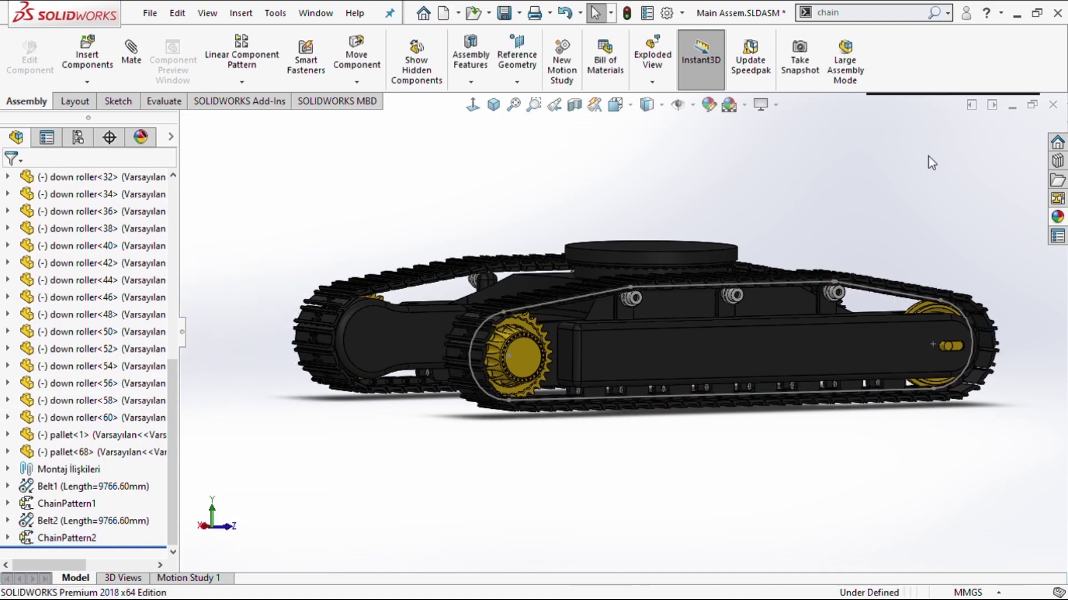
pyautogui.scroll(-3, 834, 333)
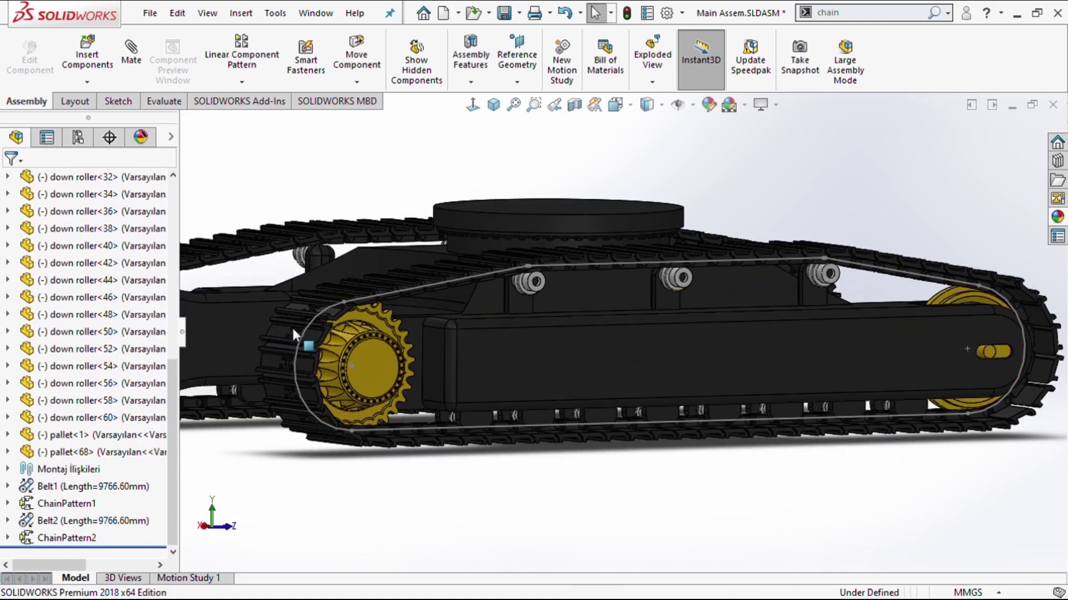
pyautogui.scroll(-2, 376, 325)
pyautogui.scroll(-2, 370, 328)
pyautogui.scroll(-2, 369, 329)
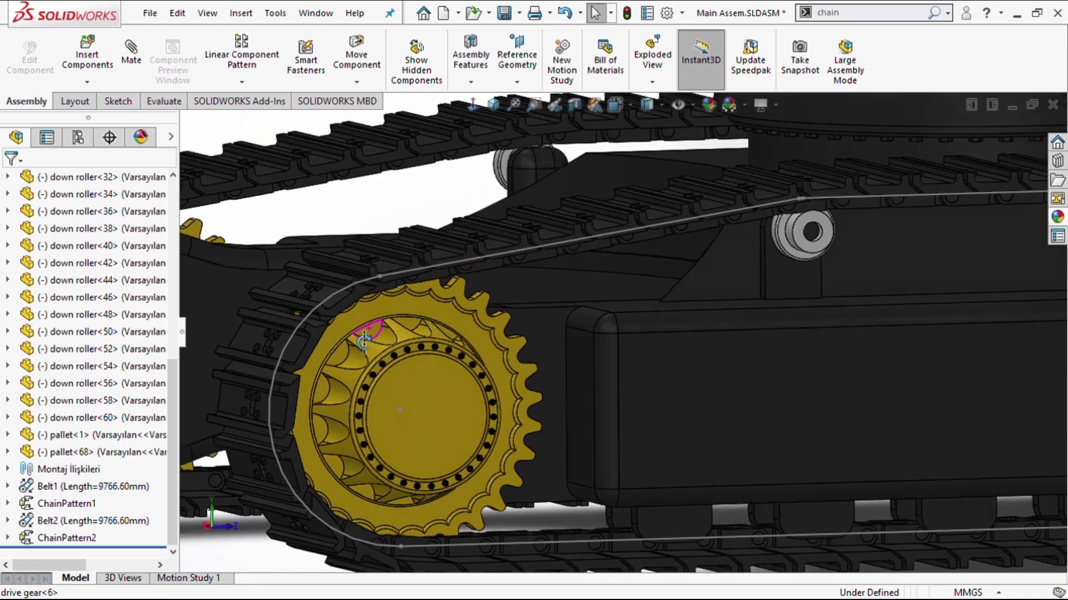
pyautogui.moveTo(364, 340); pyautogui.dragTo(344, 342, button='middle')
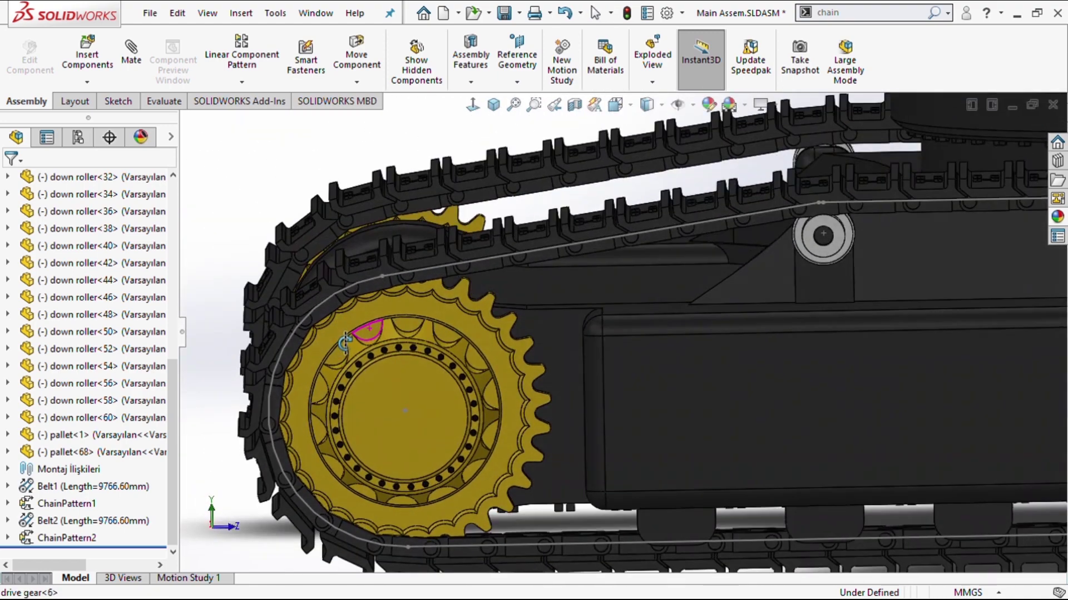
pyautogui.click(7, 521)
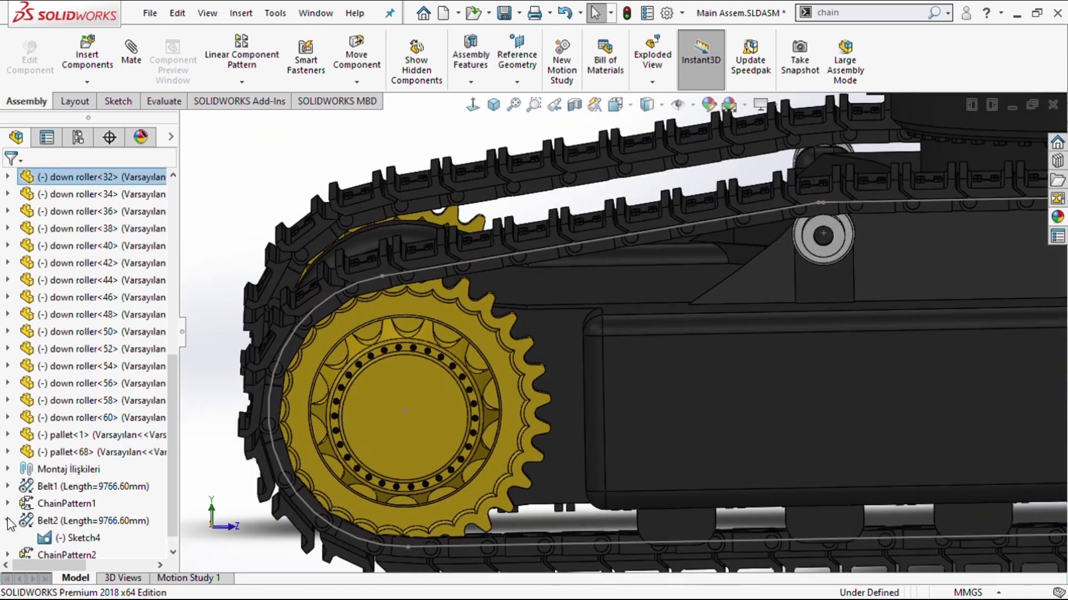
pyautogui.click(76, 539)
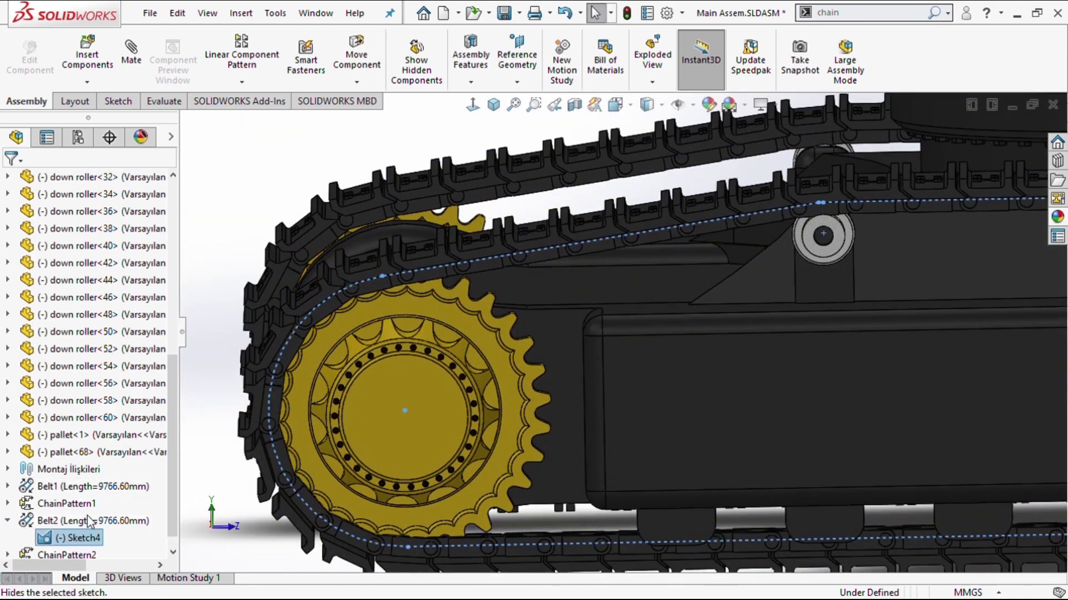
pyautogui.click(7, 520)
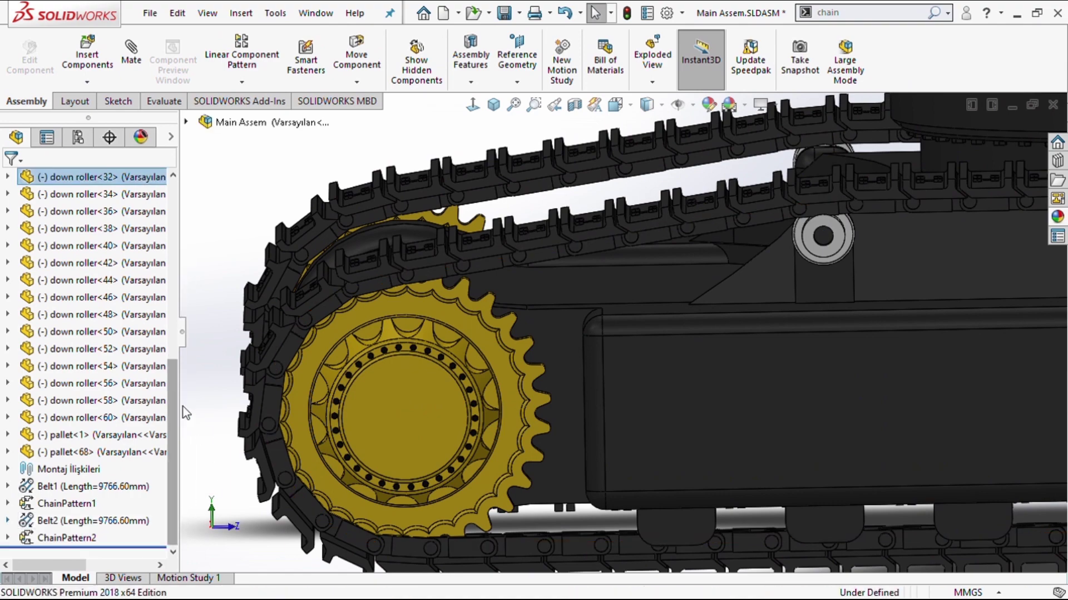
pyautogui.scroll(5, 552, 375)
# Orbit the undercarriage from front and side views to see both tracks from above.
pyautogui.scroll(3, 845, 295)
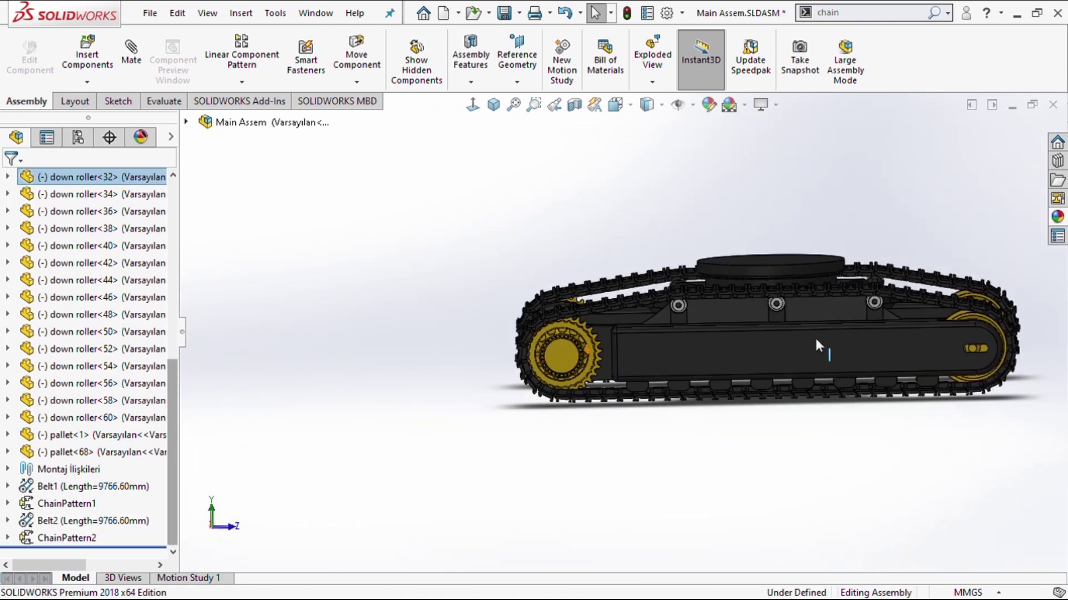
pyautogui.moveTo(815, 336)
pyautogui.mouseDown(button='middle')
pyautogui.moveTo(986, 359)
pyautogui.moveTo(962, 309)
pyautogui.mouseUp(button='middle')
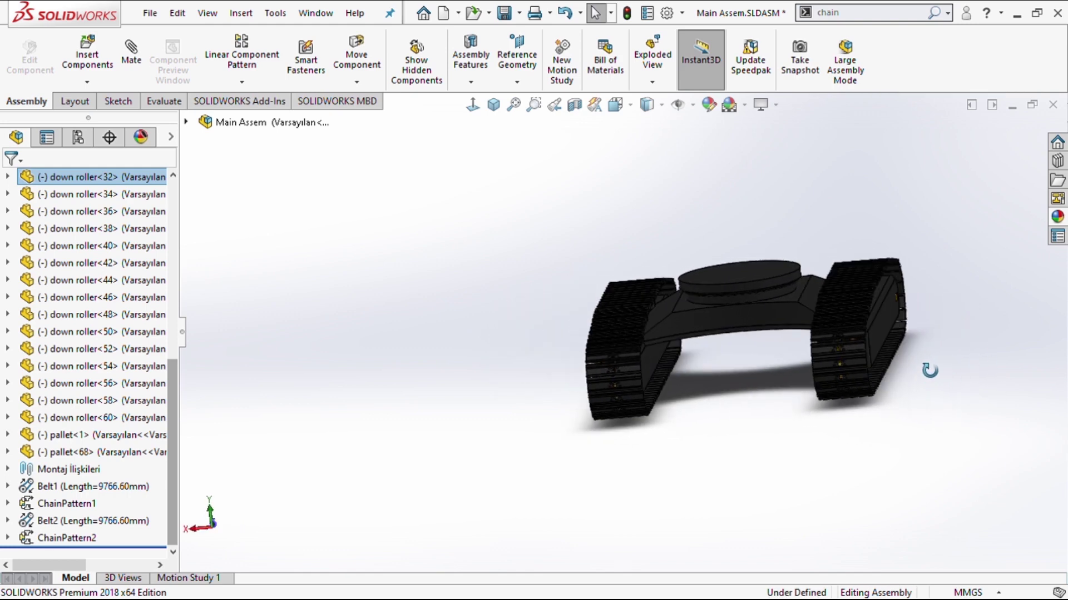
pyautogui.click(474, 106)
pyautogui.scroll(-3, 549, 347)
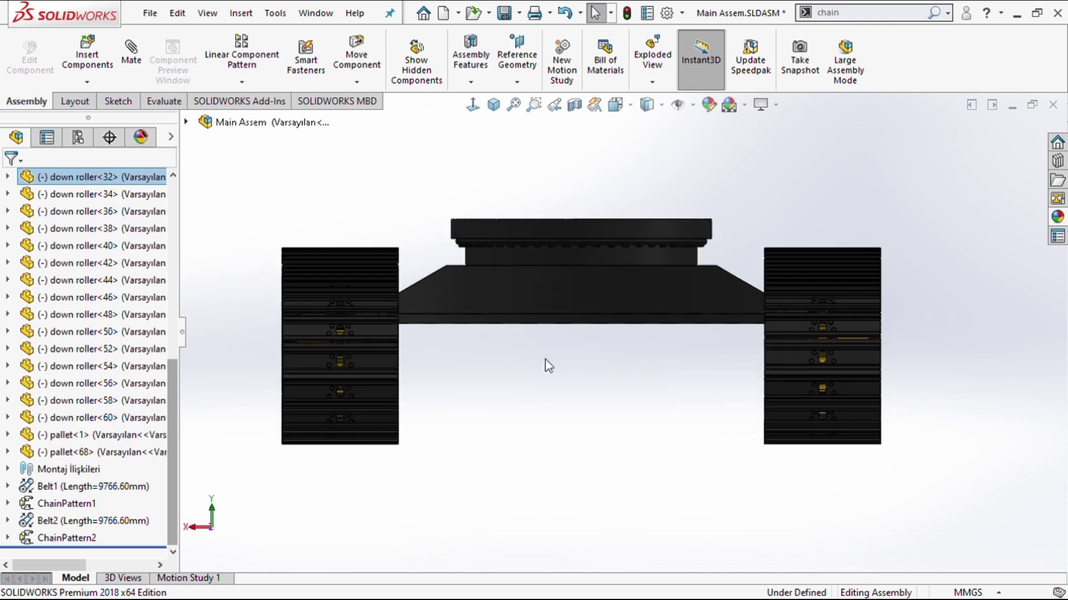
pyautogui.scroll(2, 495, 409)
pyautogui.moveTo(525, 400)
pyautogui.mouseDown(button='middle')
pyautogui.moveTo(623, 407)
pyautogui.moveTo(655, 464)
pyautogui.mouseUp(button='middle')
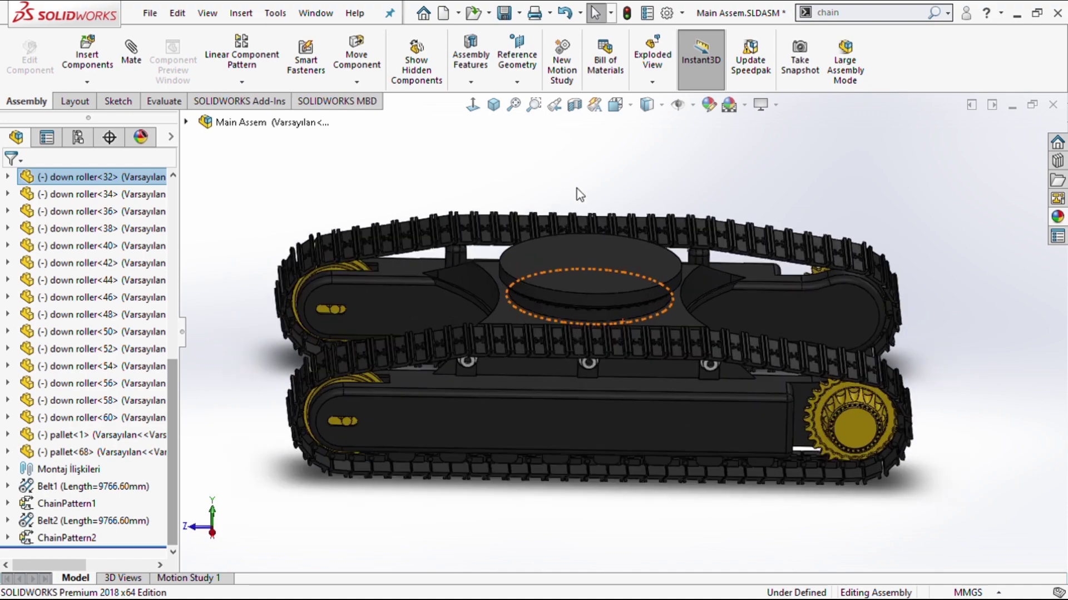
pyautogui.moveTo(576, 190)
pyautogui.mouseDown(button='middle')
pyautogui.moveTo(579, 203)
pyautogui.moveTo(584, 165)
pyautogui.moveTo(600, 178)
pyautogui.moveTo(615, 238)
pyautogui.moveTo(641, 214)
pyautogui.moveTo(649, 264)
pyautogui.mouseUp(button='middle')
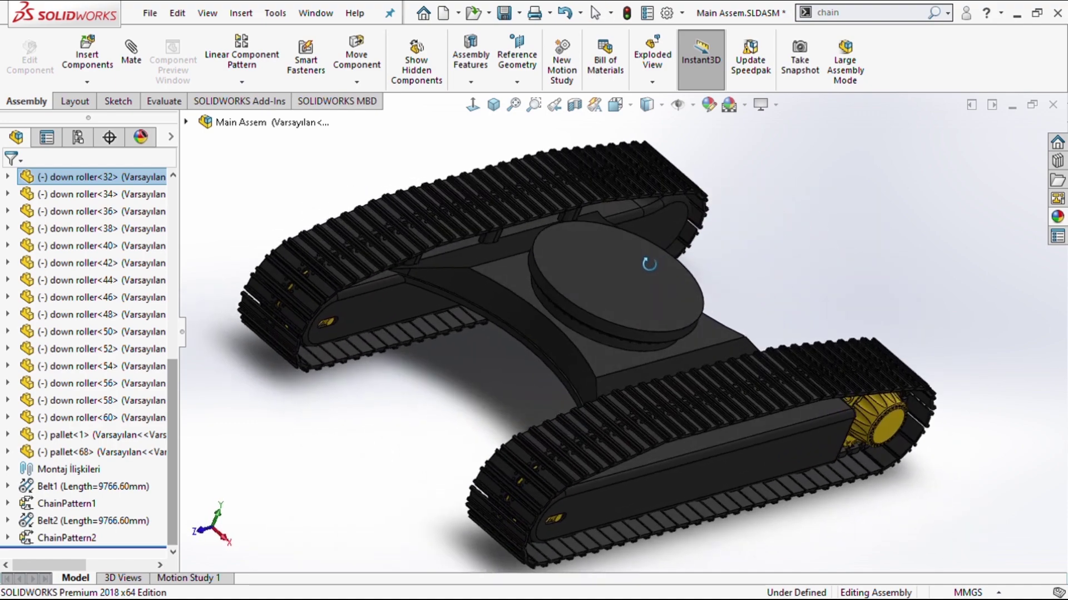
# Drag chain links on the right and left tracks to check they follow their belt paths.
pyautogui.click(830, 393)
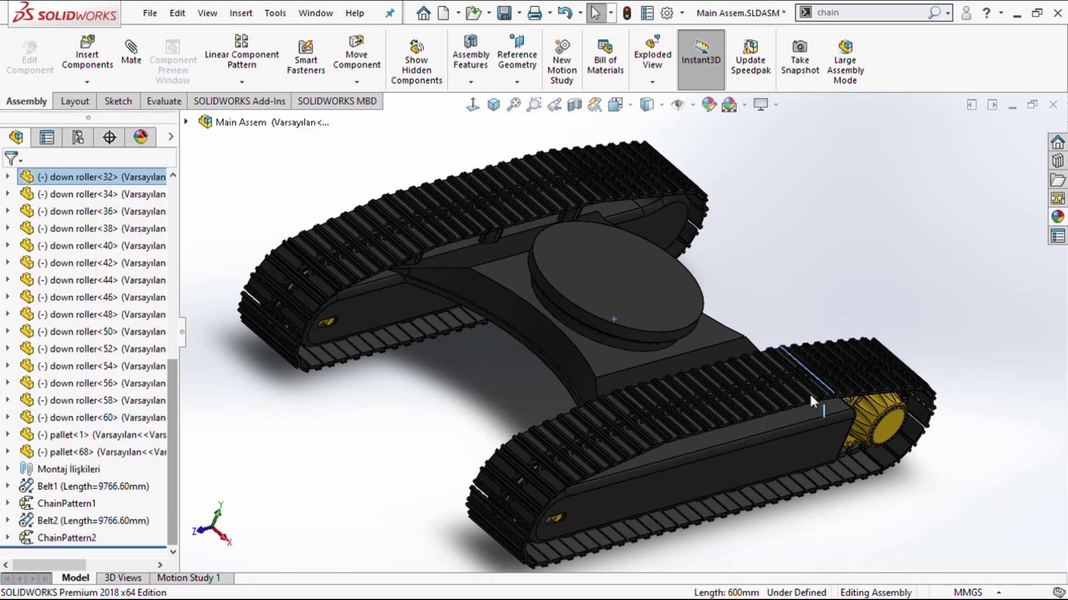
pyautogui.moveTo(681, 427); pyautogui.dragTo(574, 469)
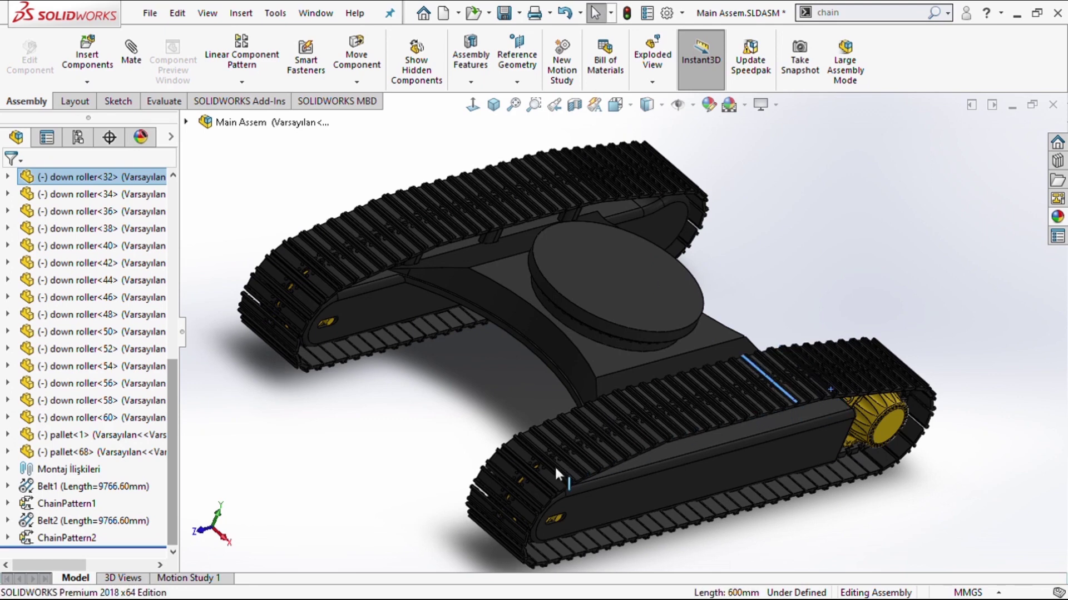
pyautogui.click(449, 420)
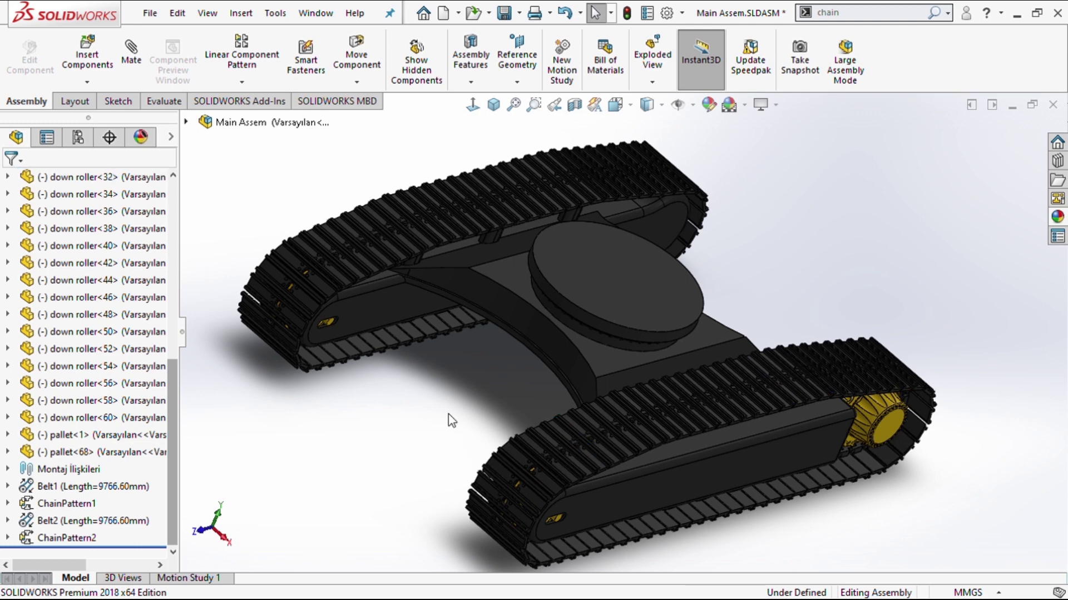
pyautogui.click(650, 191)
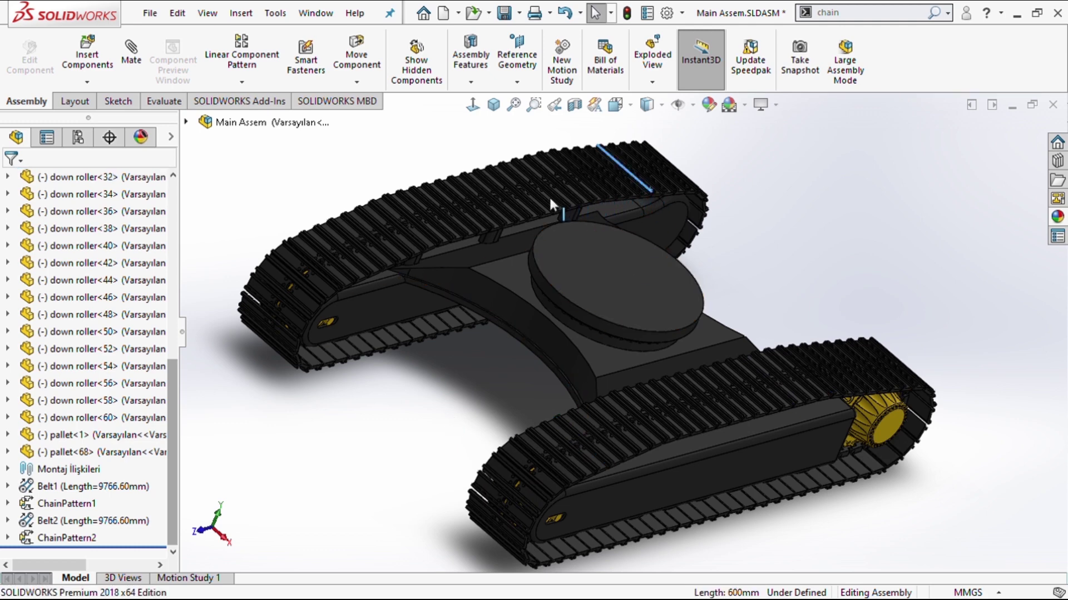
pyautogui.moveTo(550, 204); pyautogui.dragTo(463, 221)
pyautogui.moveTo(404, 235); pyautogui.dragTo(378, 247)
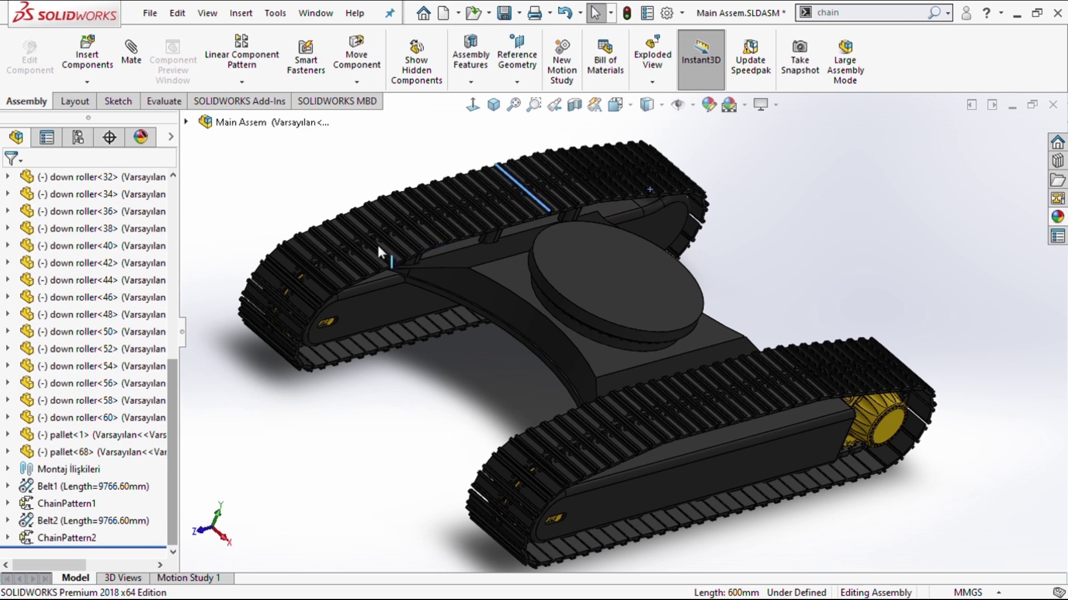
pyautogui.click(336, 442)
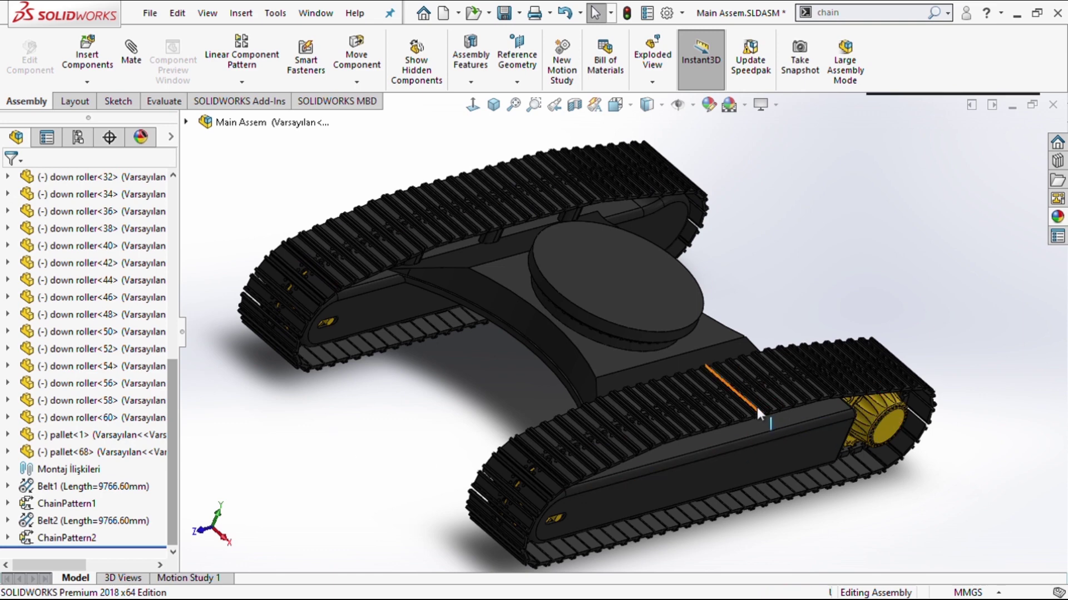
pyautogui.click(770, 406)
pyautogui.moveTo(844, 389); pyautogui.dragTo(926, 376)
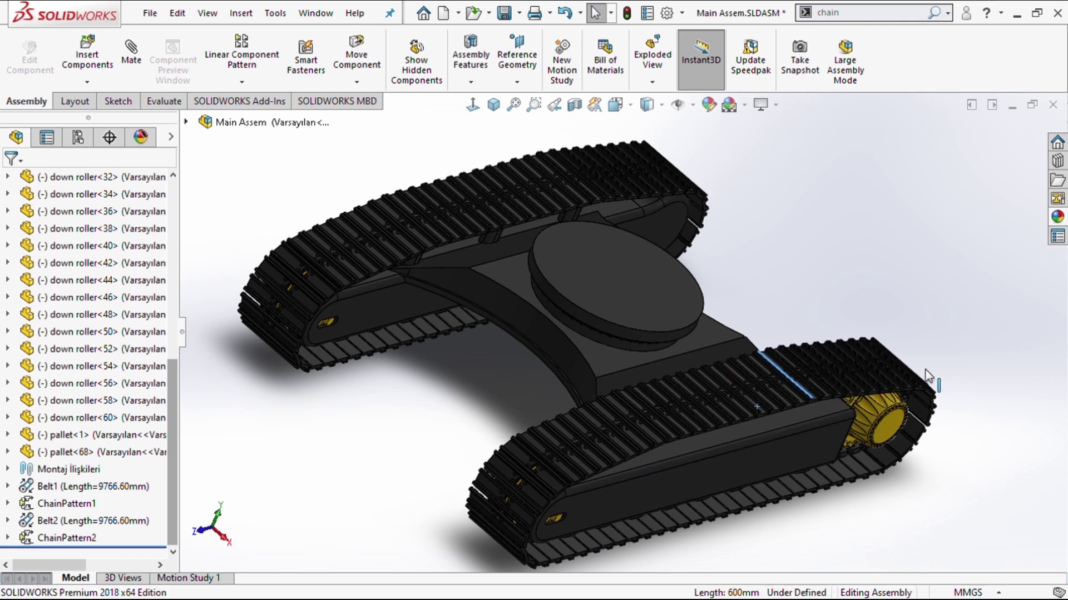
pyautogui.click(924, 279)
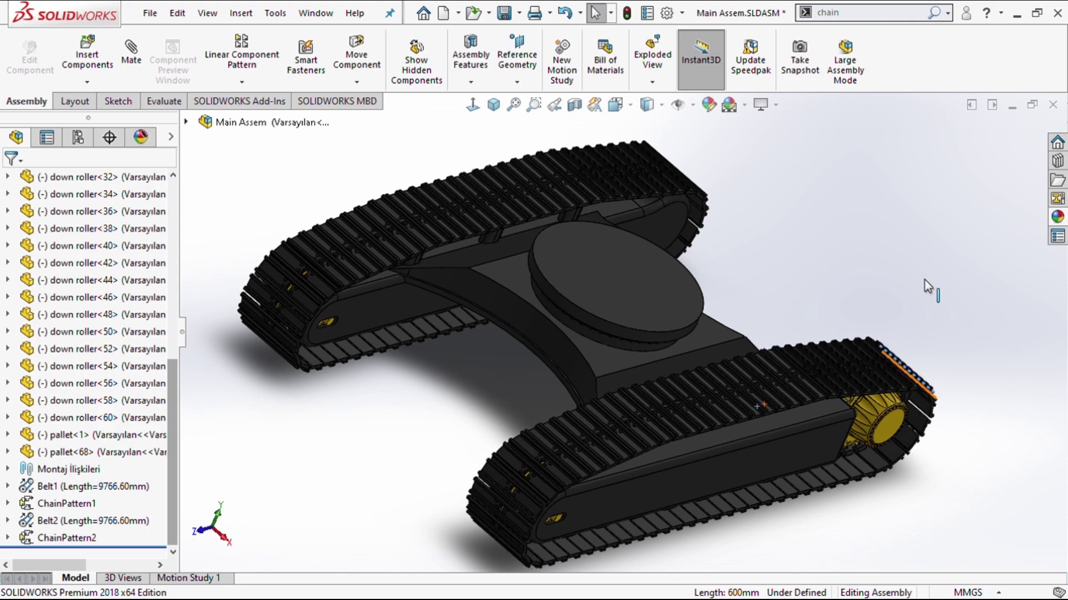
pyautogui.press('f')
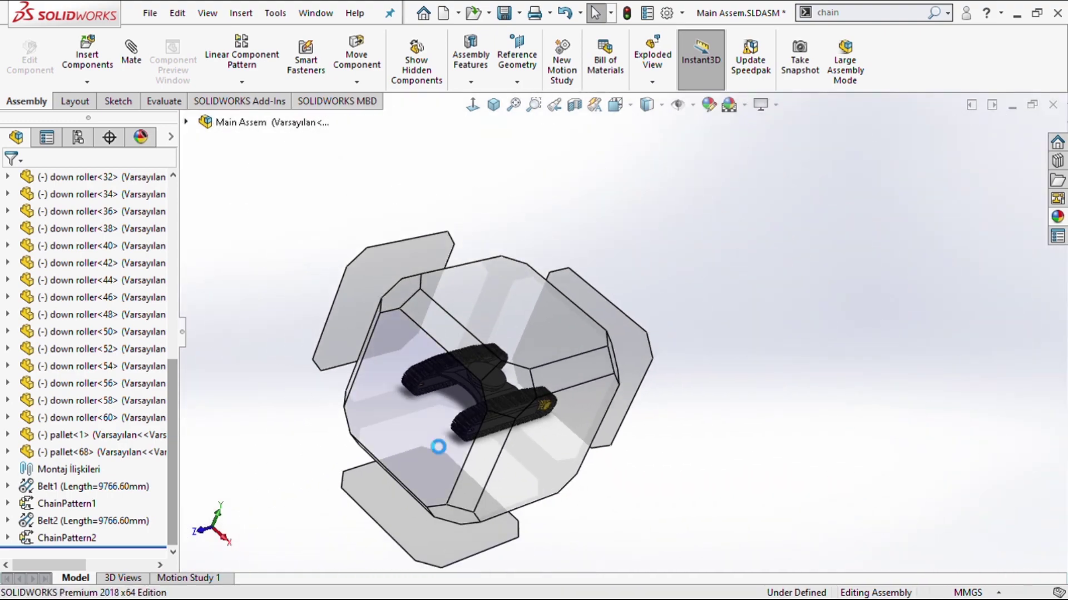
pyautogui.scroll(-5, 494, 460)
pyautogui.hotkey('ctrl', '1')
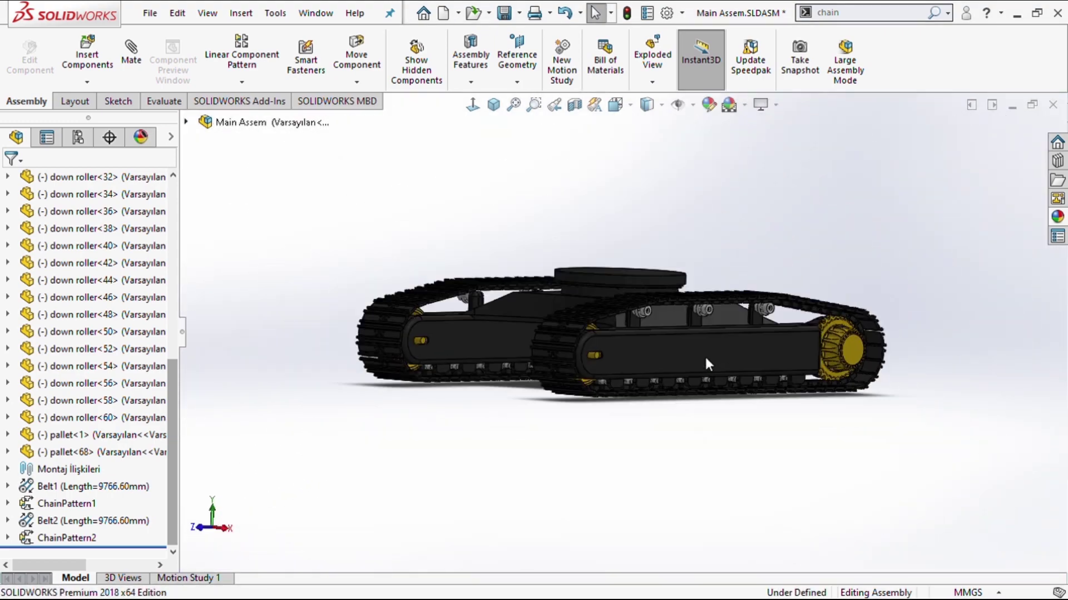
pyautogui.scroll(-2, 431, 481)
pyautogui.scroll(3, 420, 363)
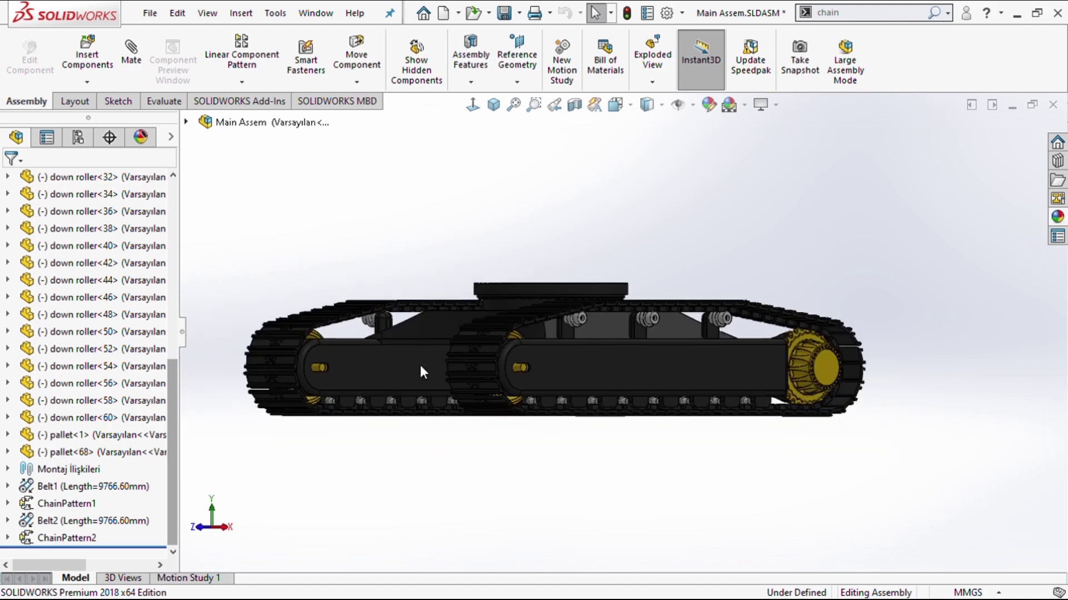
pyautogui.scroll(-1, 419, 365)
pyautogui.scroll(-1, 586, 303)
pyautogui.moveTo(586, 304)
pyautogui.mouseDown(button='middle')
pyautogui.moveTo(465, 341)
pyautogui.moveTo(407, 190)
pyautogui.mouseUp(button='middle')
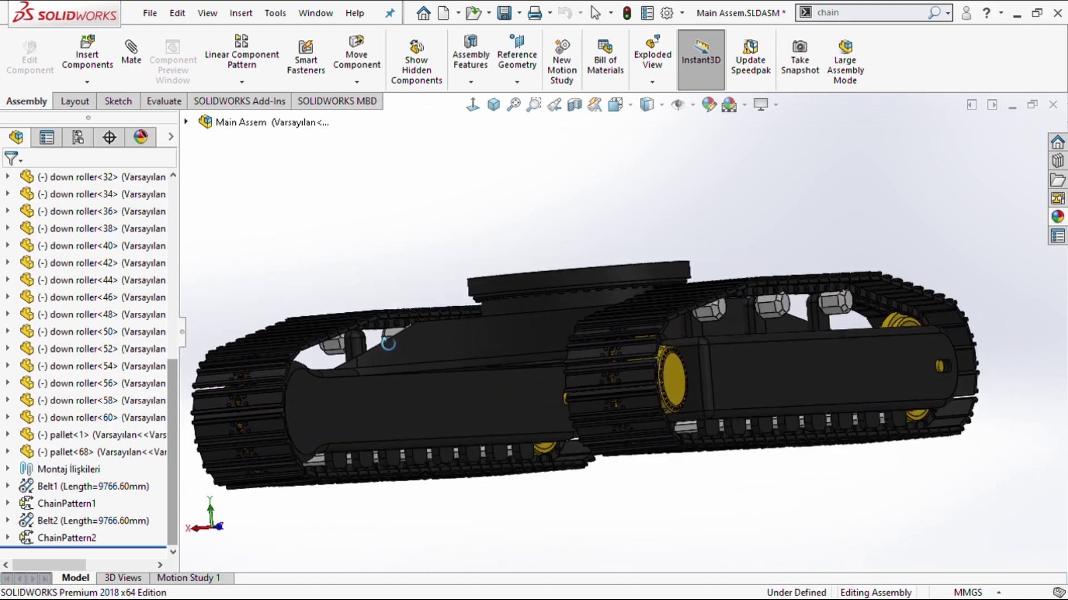
pyautogui.click(472, 105)
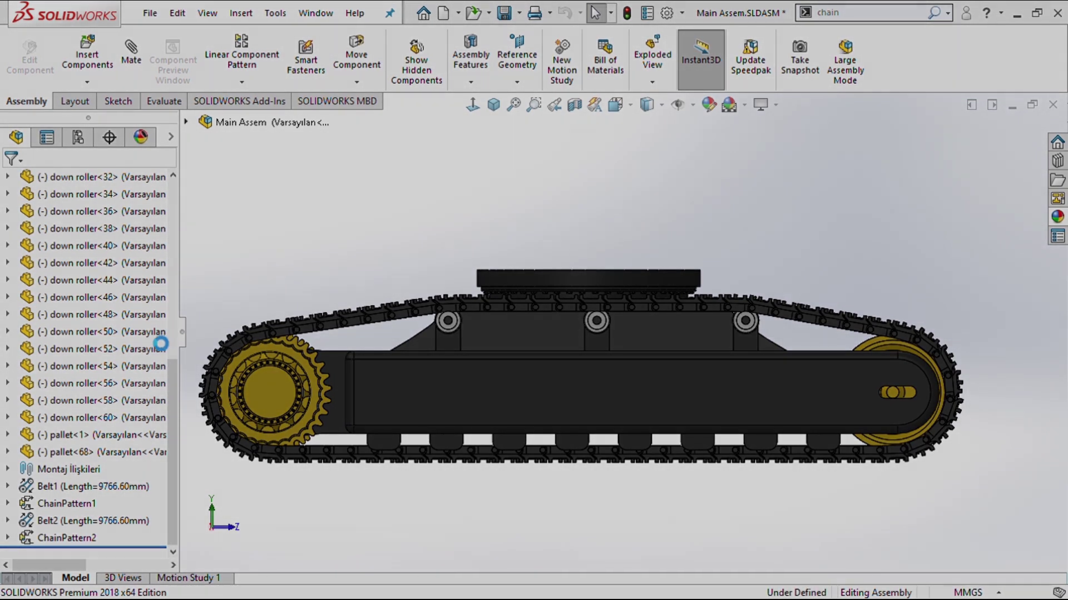
pyautogui.moveTo(183, 332); pyautogui.dragTo(149, 332)
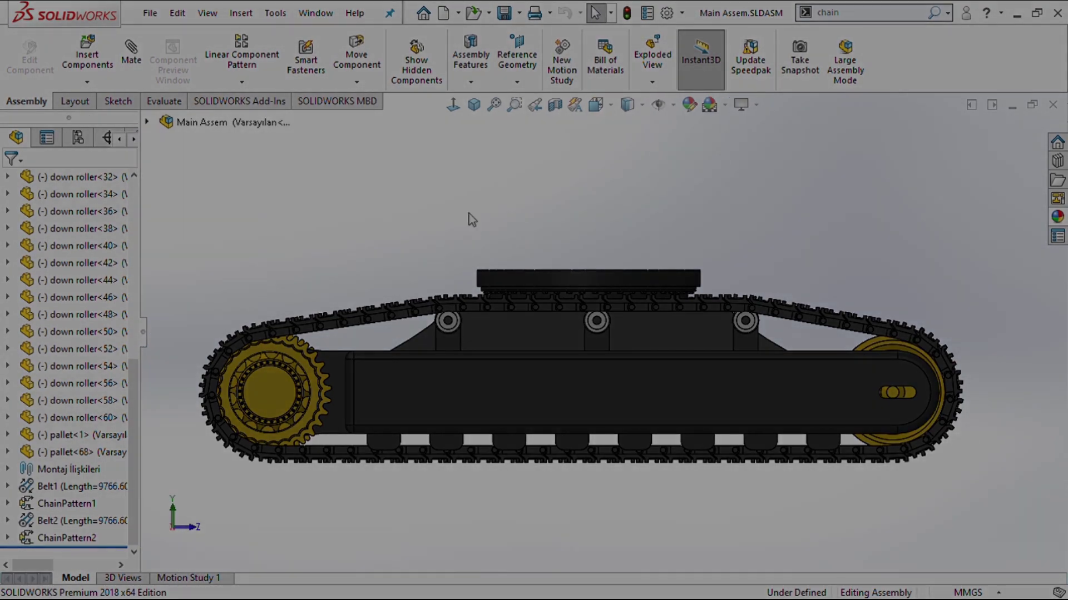